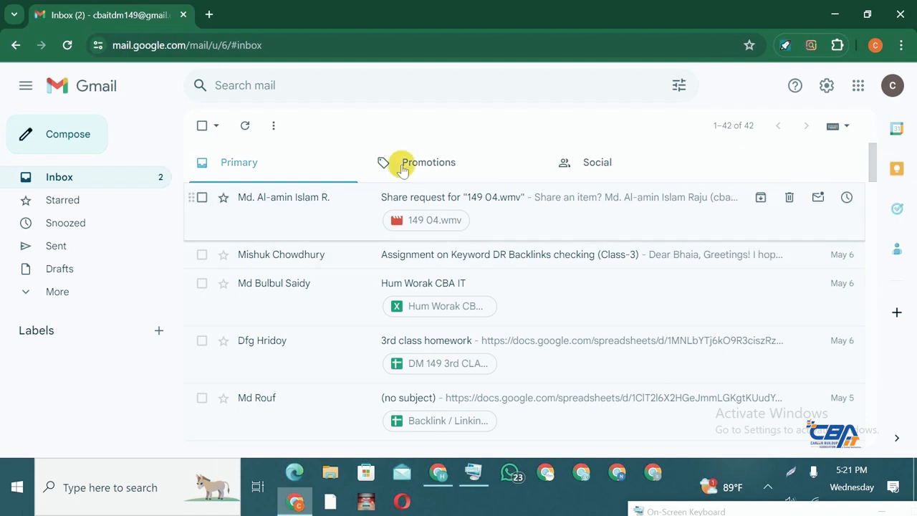
- Open pantheon.io in a new tab from the 'pan' address-bar suggestion and skim the homepage
left_click(208, 15)
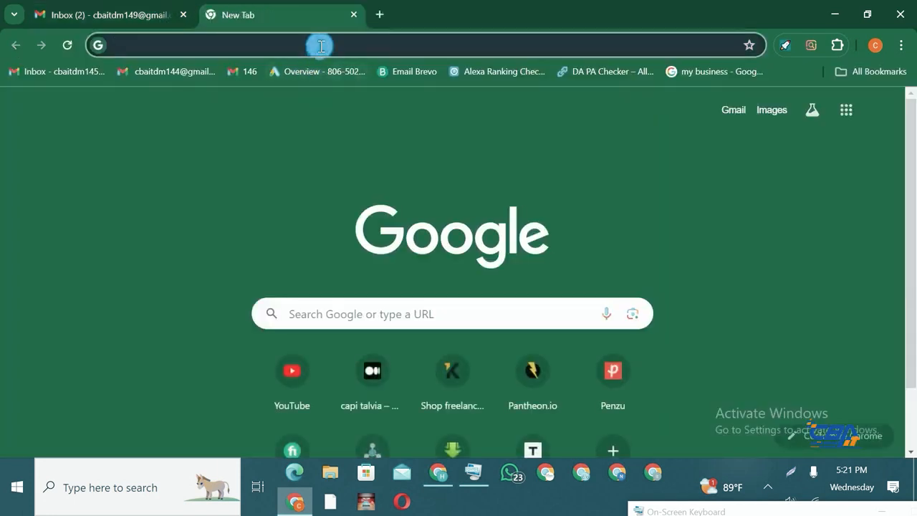
type("p")
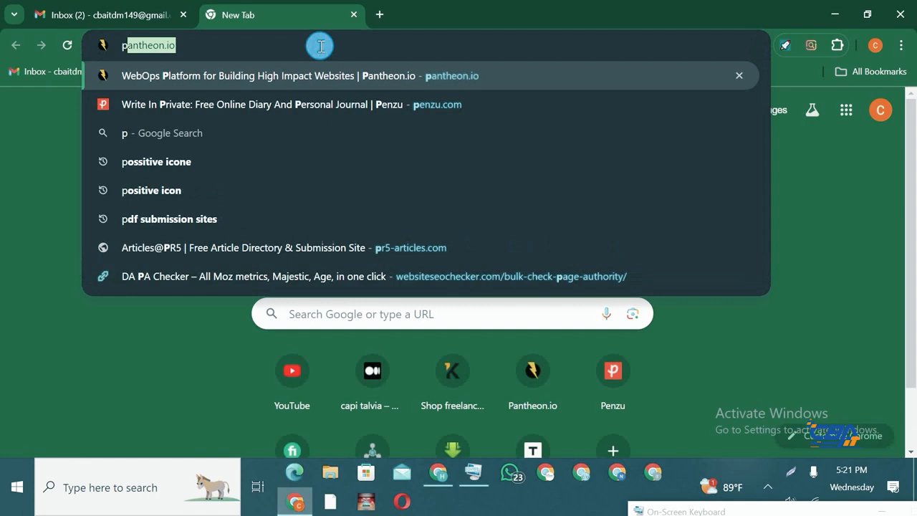
type("an")
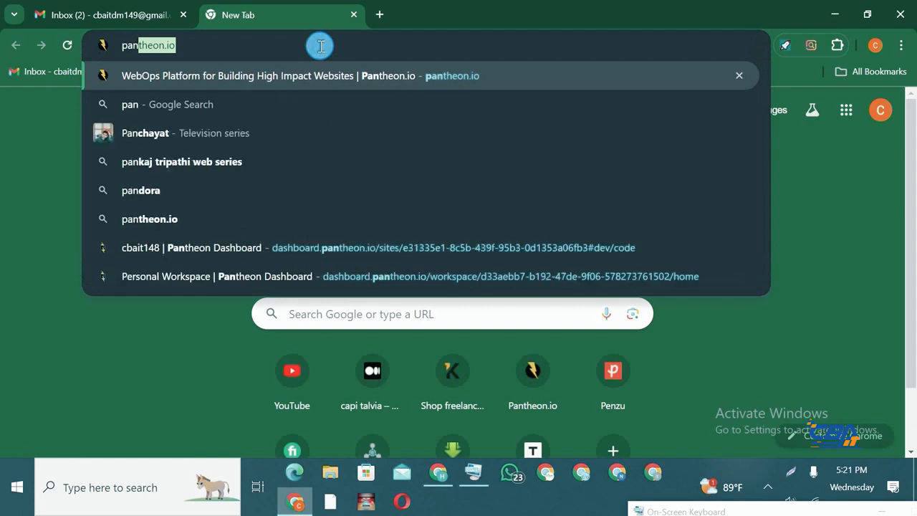
left_click(318, 77)
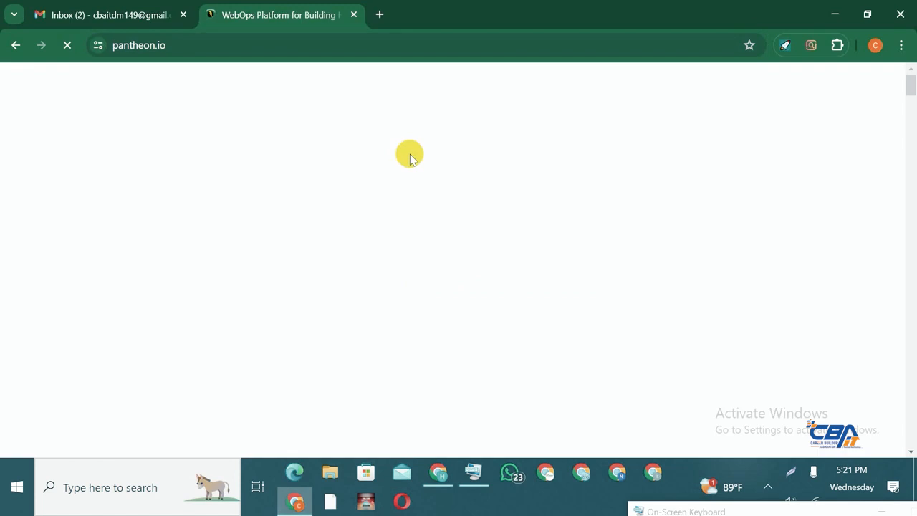
mouse_move(527, 102)
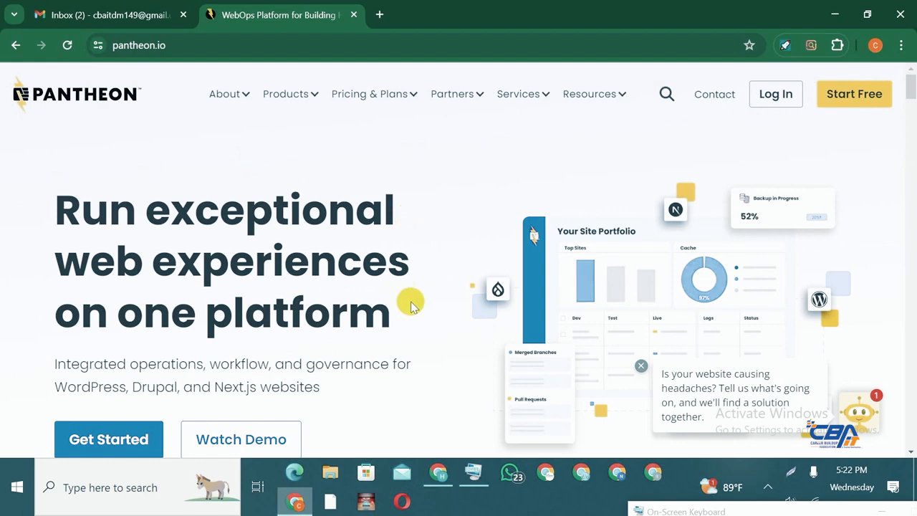
scroll(409, 301, "down", 3)
scroll(409, 215, "down", 3)
scroll(716, 136, "up", 6)
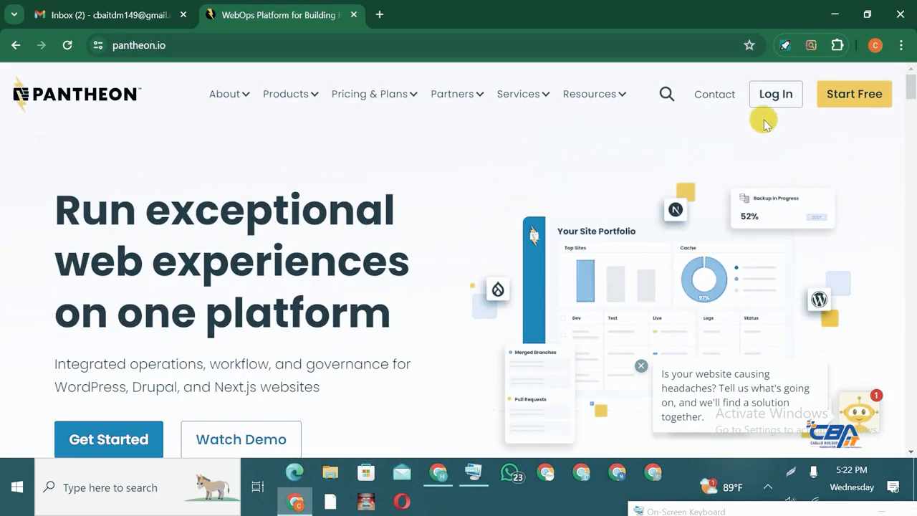
- Open Google Drive from Gmail's Google apps grid
left_click(135, 26)
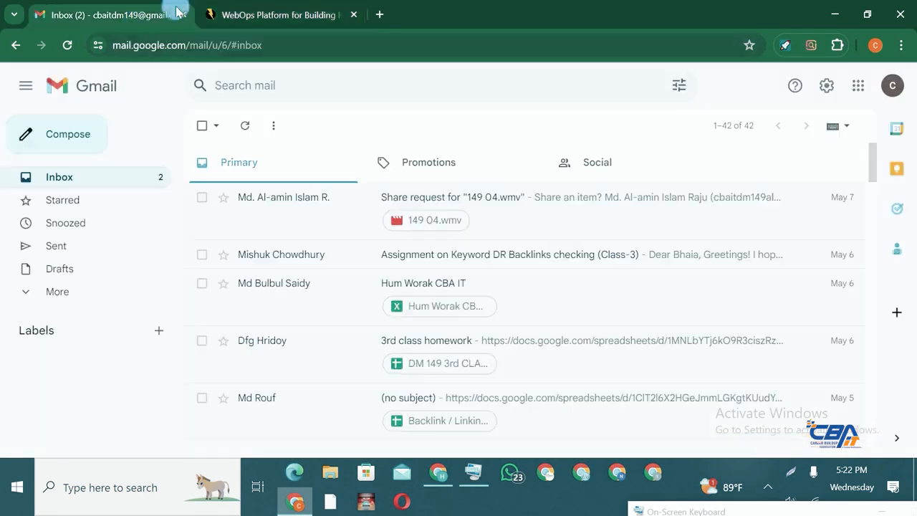
left_click(857, 85)
left_click(719, 367)
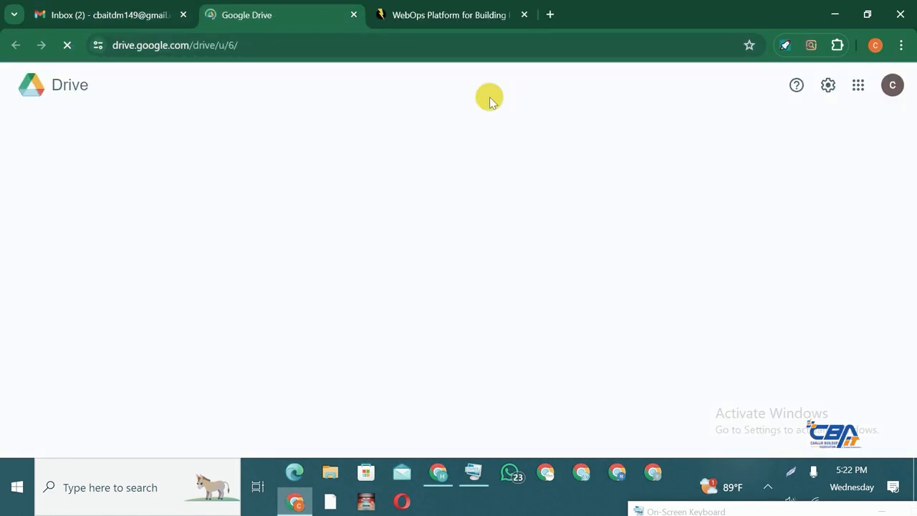
- Create a blank Google Docs document instead of a folder, then return to the Pantheon tab
left_click(43, 133)
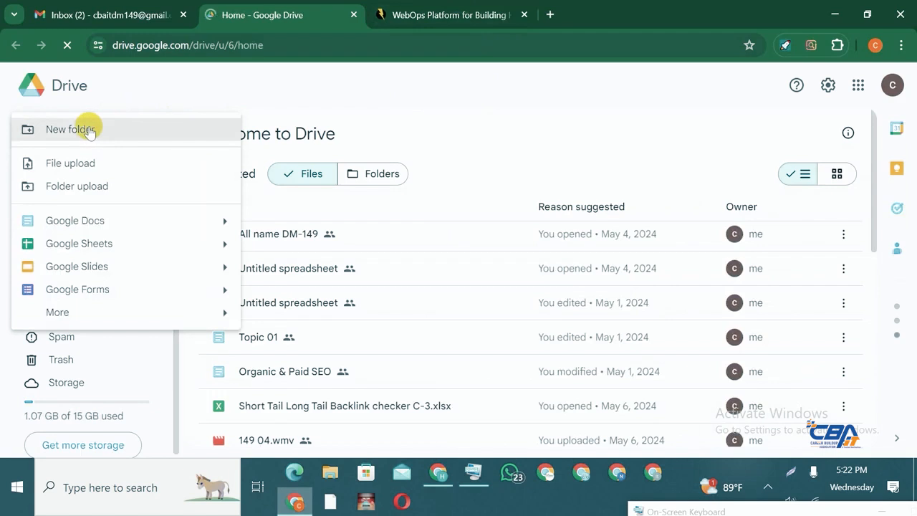
left_click(90, 130)
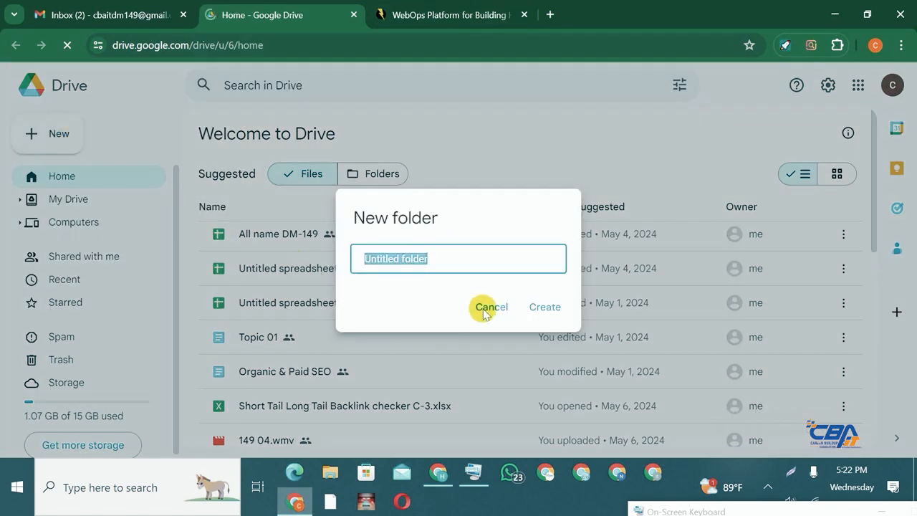
left_click(491, 307)
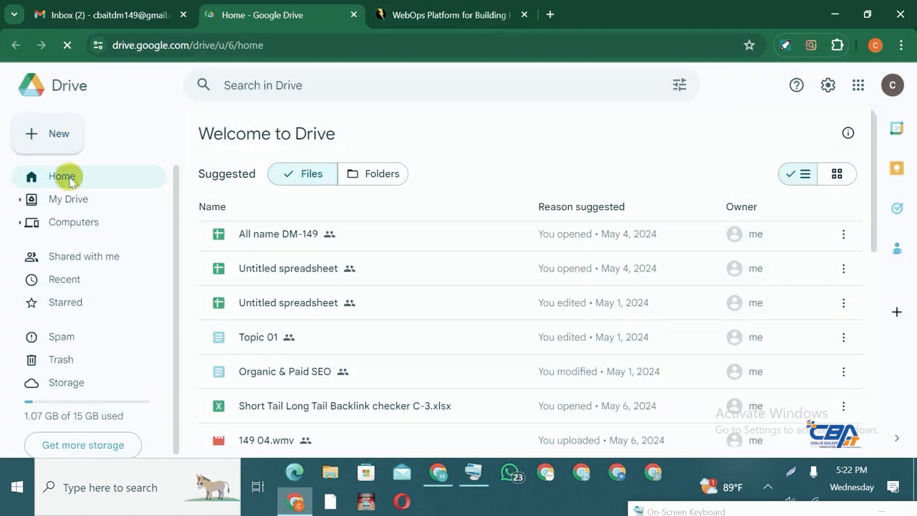
left_click(65, 137)
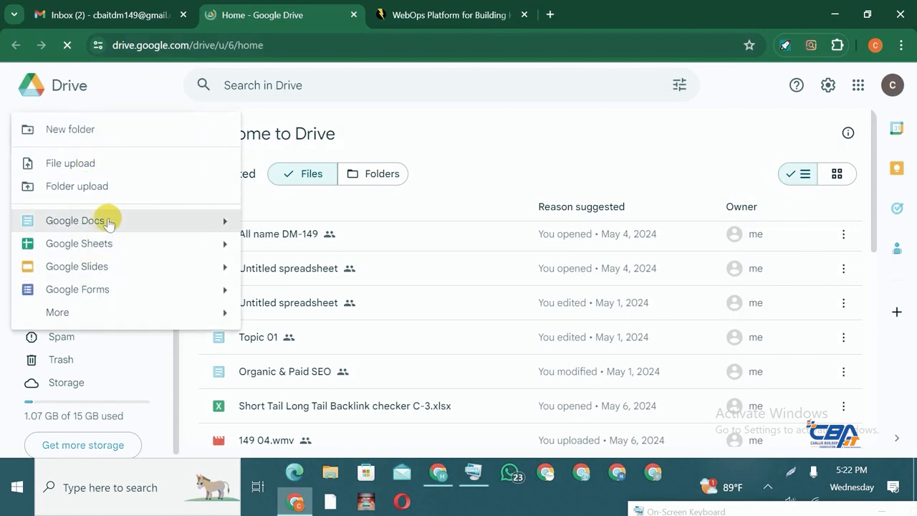
left_click(109, 222)
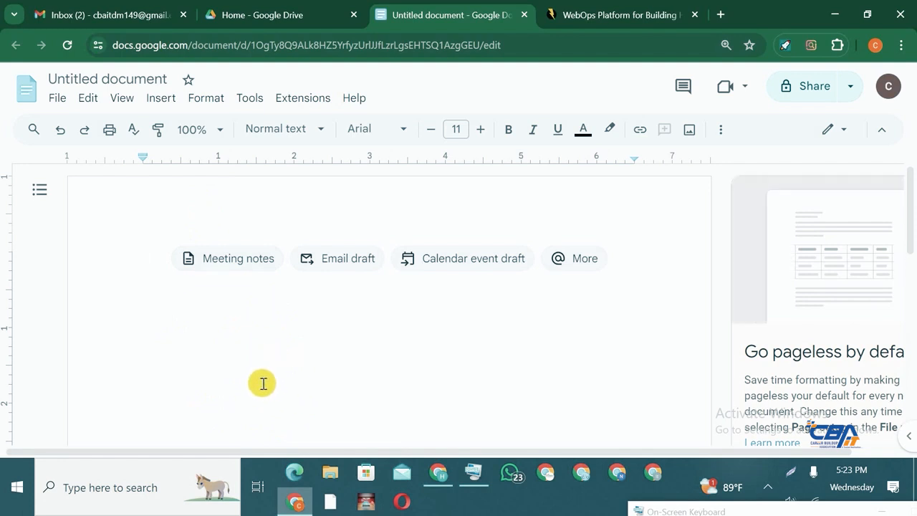
left_click(635, 14)
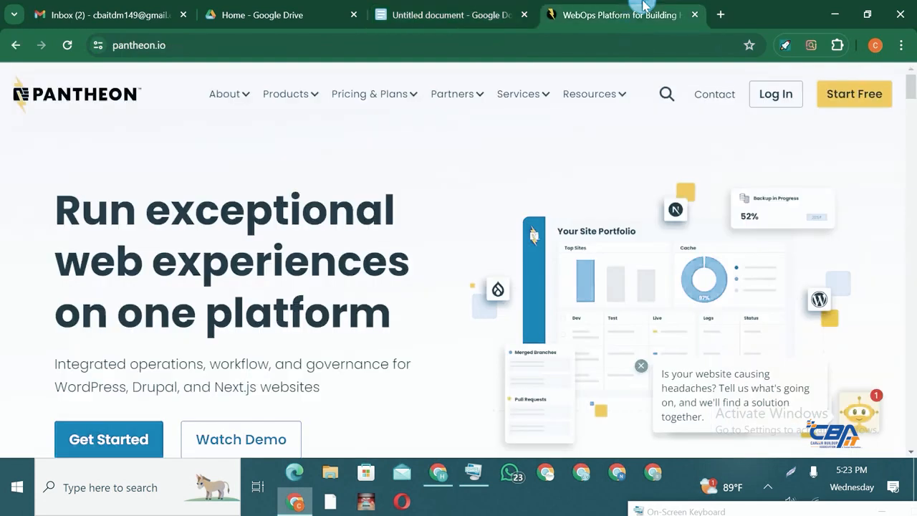
- Start the free Pantheon account sign-up with Start Free
left_click(840, 101)
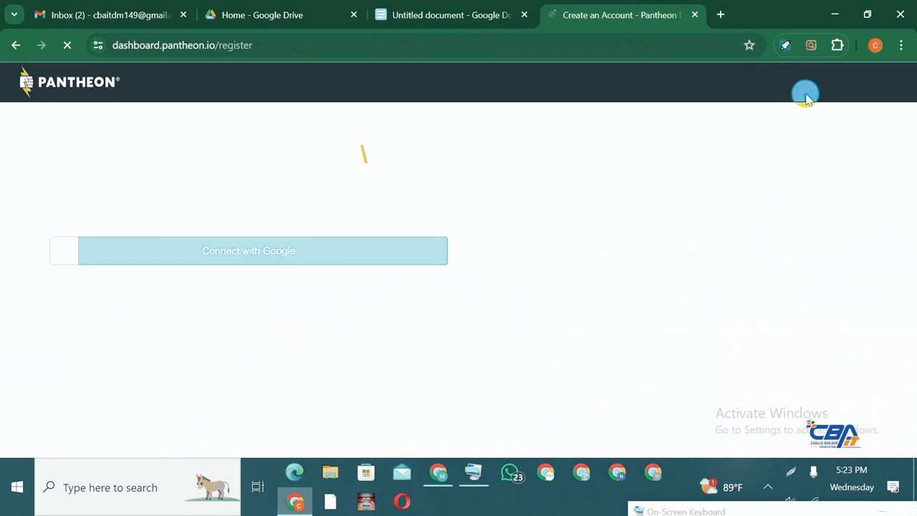
scroll(430, 179, "down", 2)
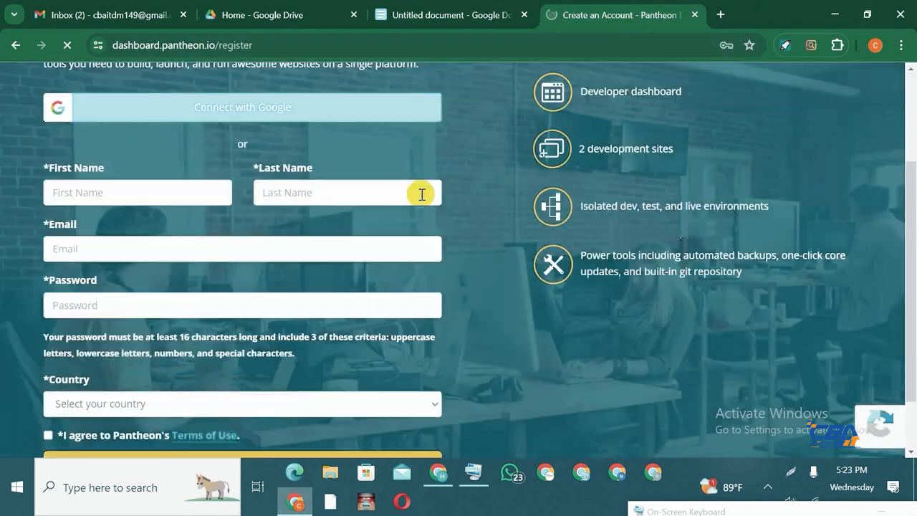
scroll(265, 254, "up", 2)
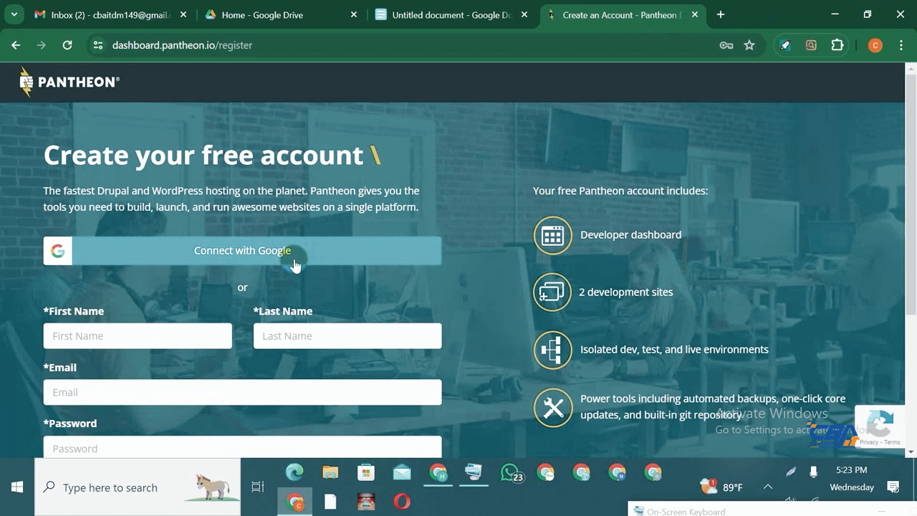
scroll(186, 261, "down", 2)
- Fill the first and last name fields from saved autofill entries
left_click(147, 194)
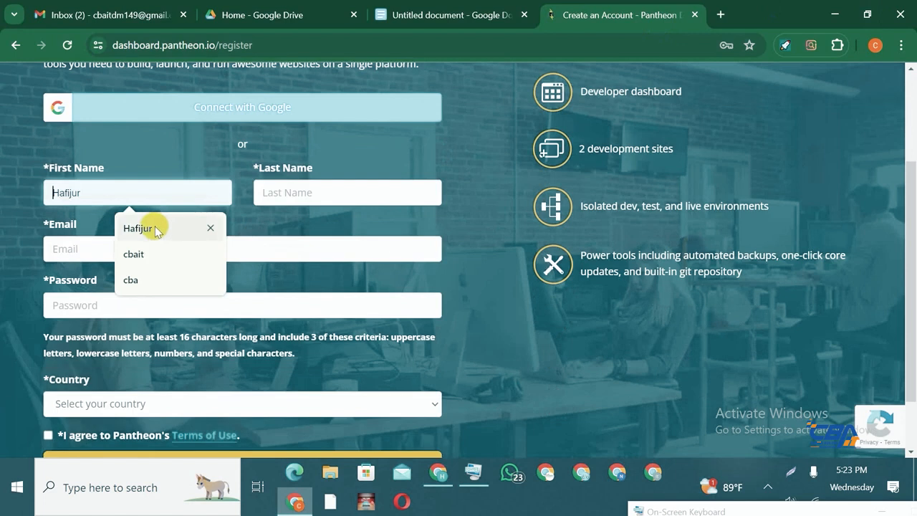
left_click(156, 230)
left_click(323, 192)
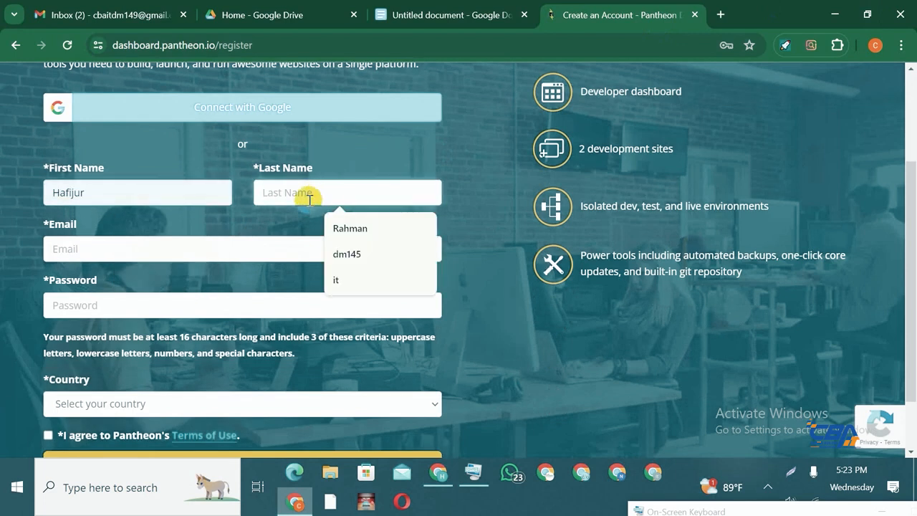
left_click(350, 230)
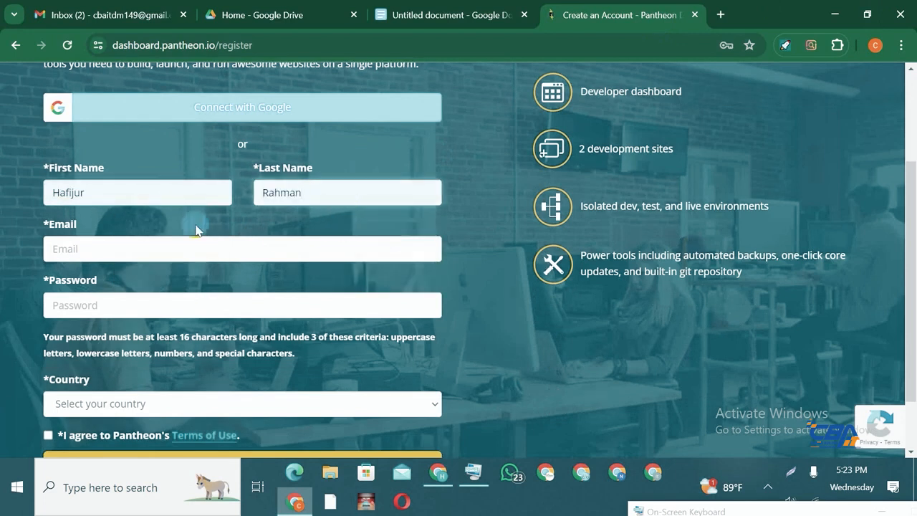
- Autofill the email address and correct its final digit to 9
left_click(147, 240)
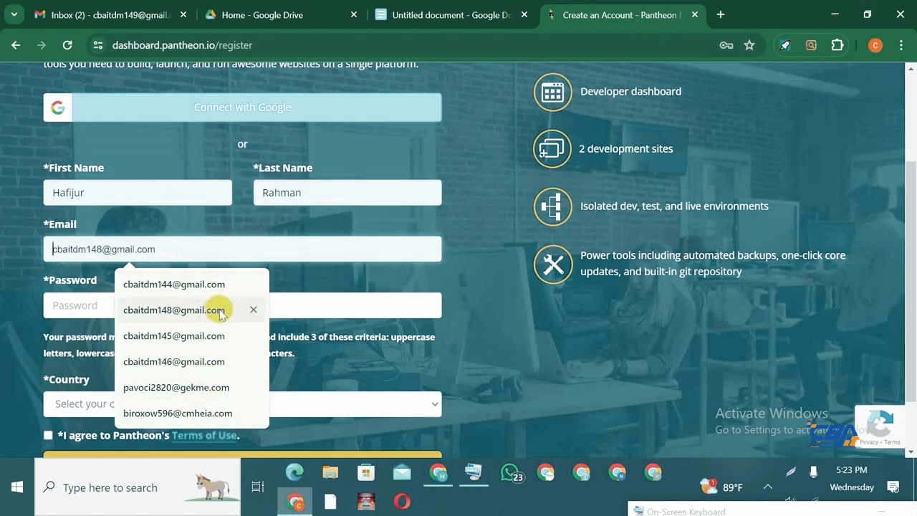
left_click(221, 313)
left_click(107, 249)
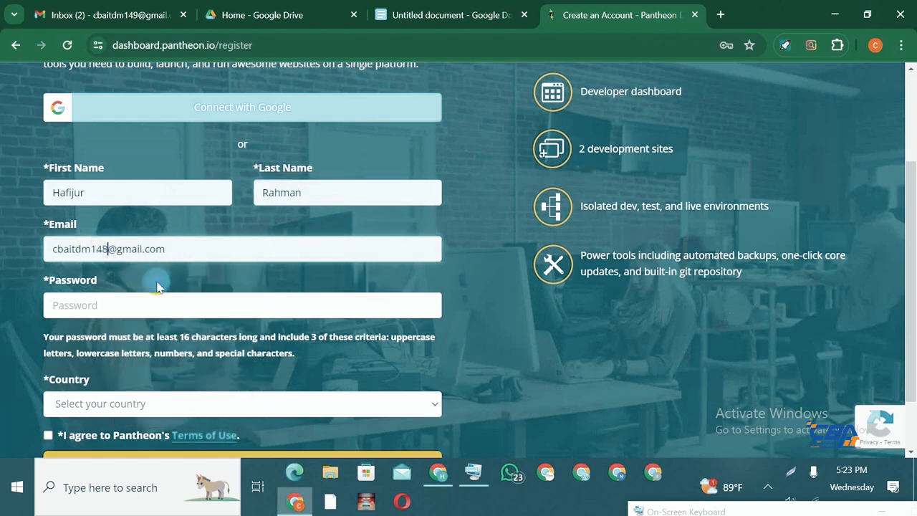
key("BackSpace")
type("9")
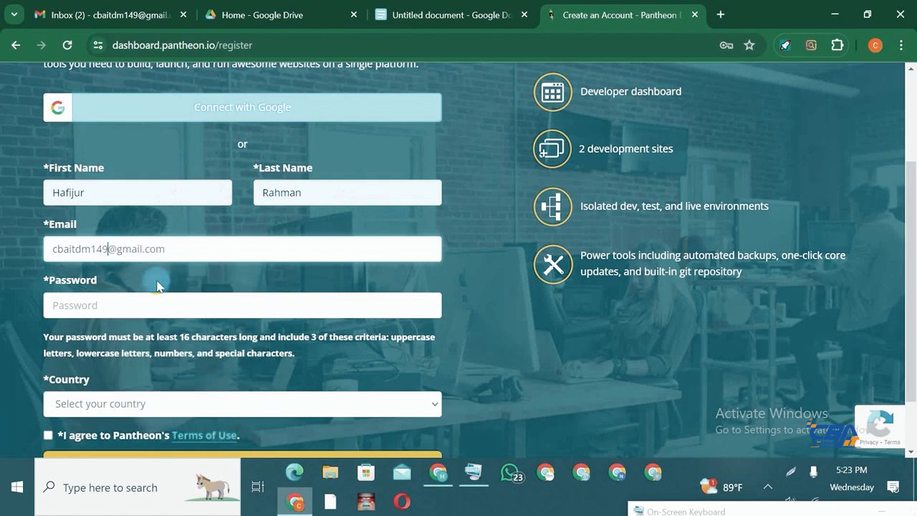
left_click(125, 304)
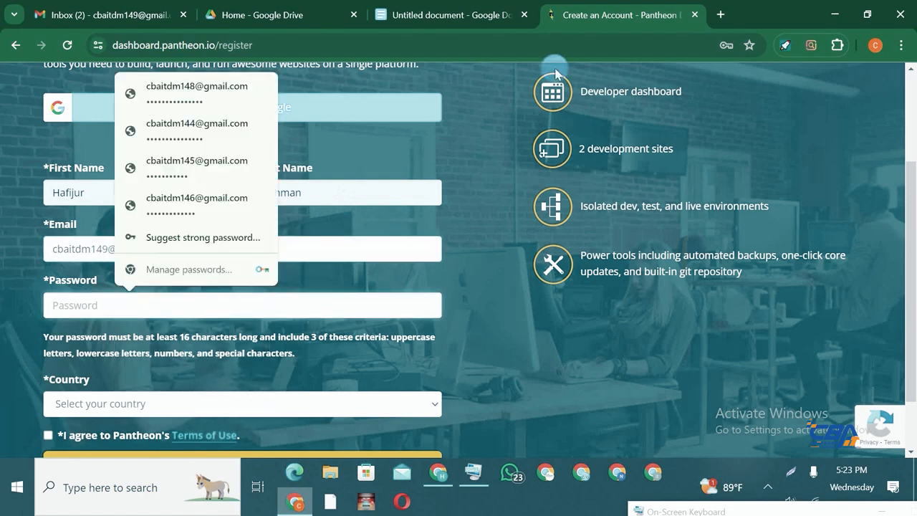
left_click(430, 6)
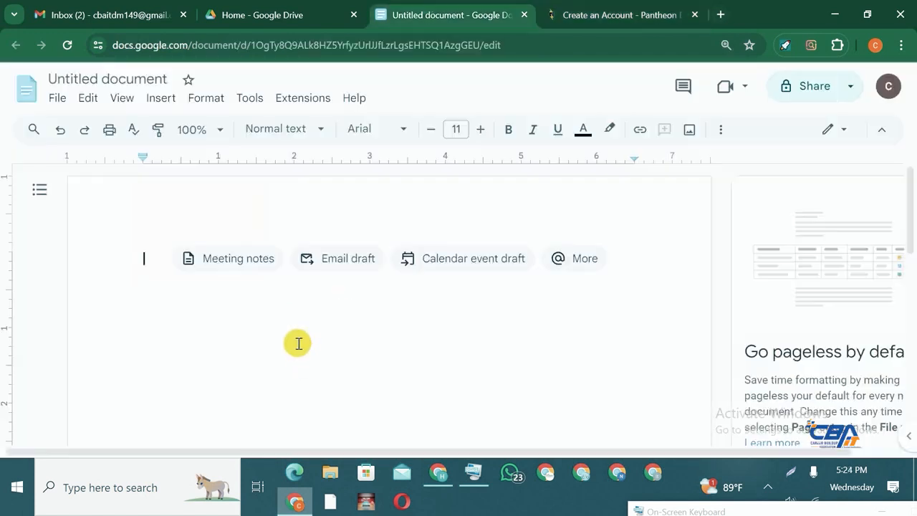
- Write a new letters-numbers-symbols password in the blank document and select it for copying
left_click(453, 402)
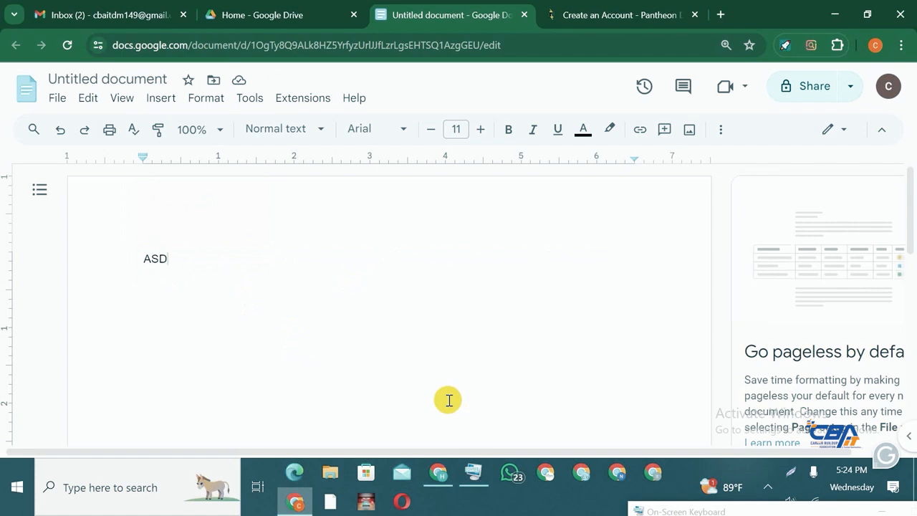
key("BackSpace")
key("BackSpace")
key("BackSpace")
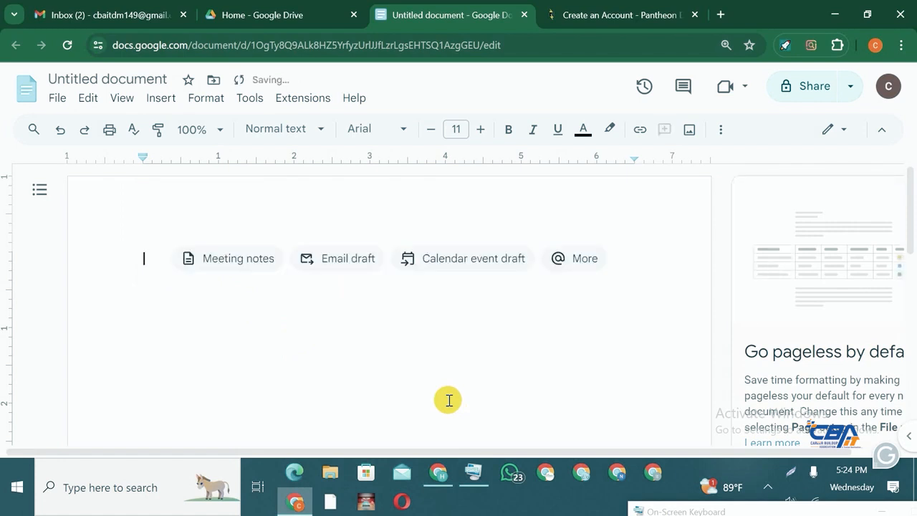
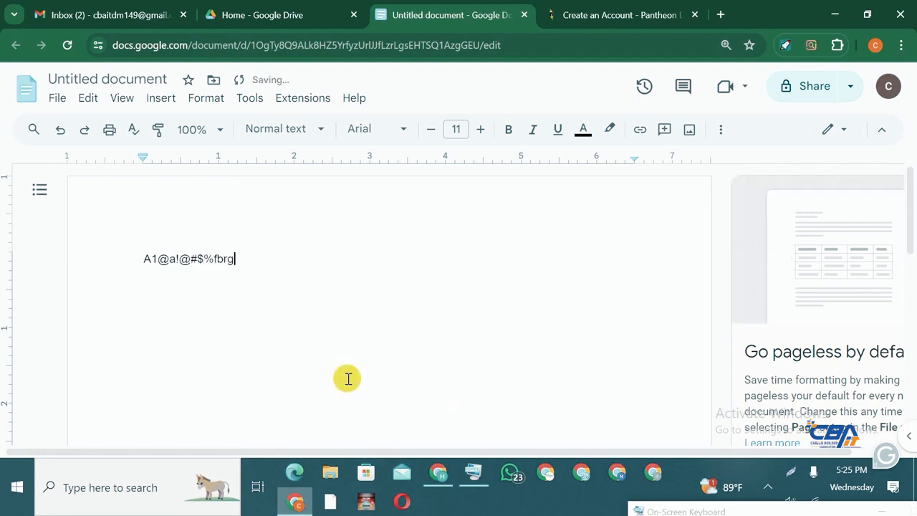
triple_click(153, 257)
right_click(156, 258)
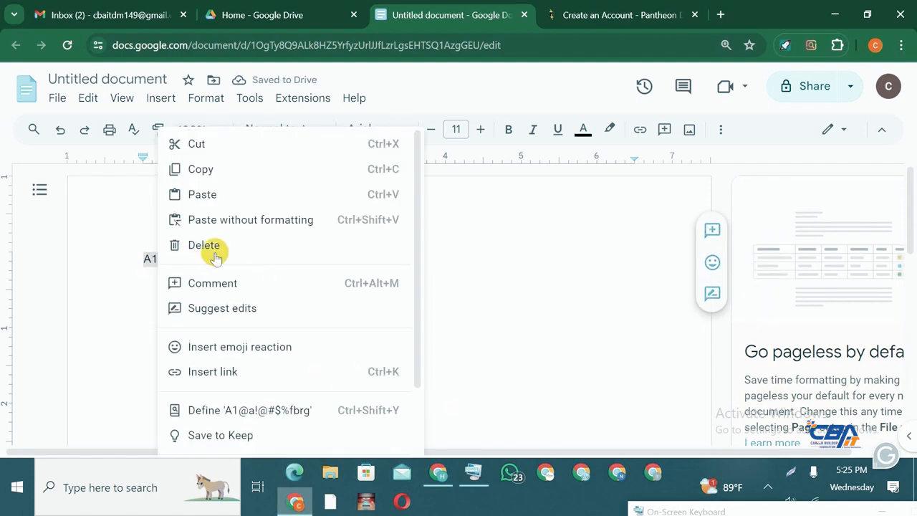
- Paste the copied password into the sign-up form and choose Bangladesh as the country
left_click(205, 172)
left_click(587, 11)
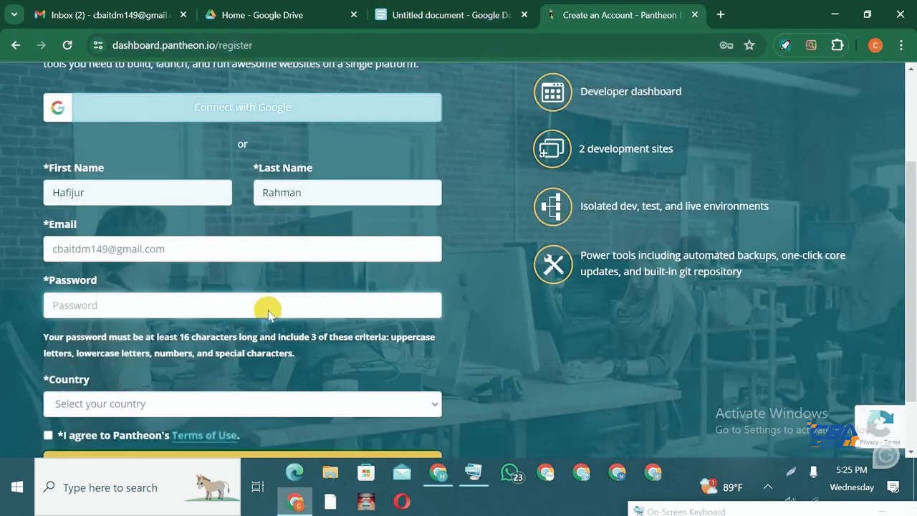
left_click(94, 314)
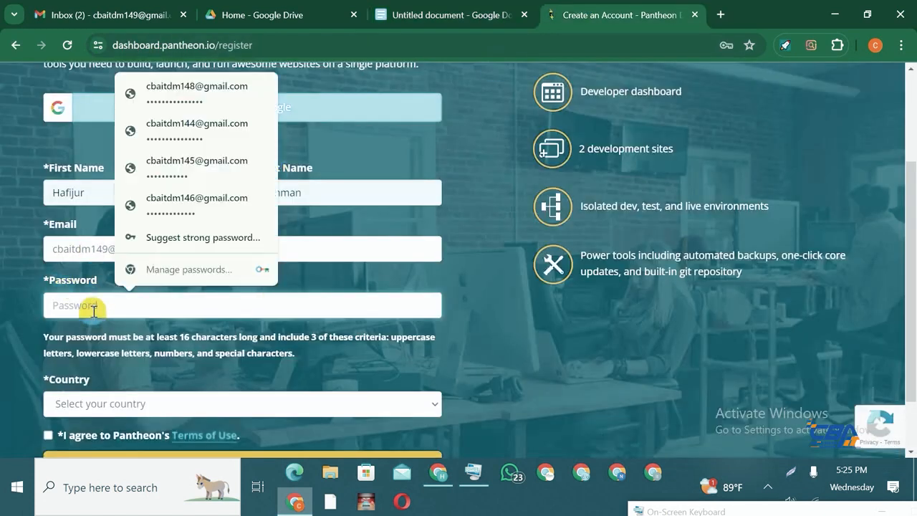
key("ctrl+v")
scroll(100, 326, "down", 1)
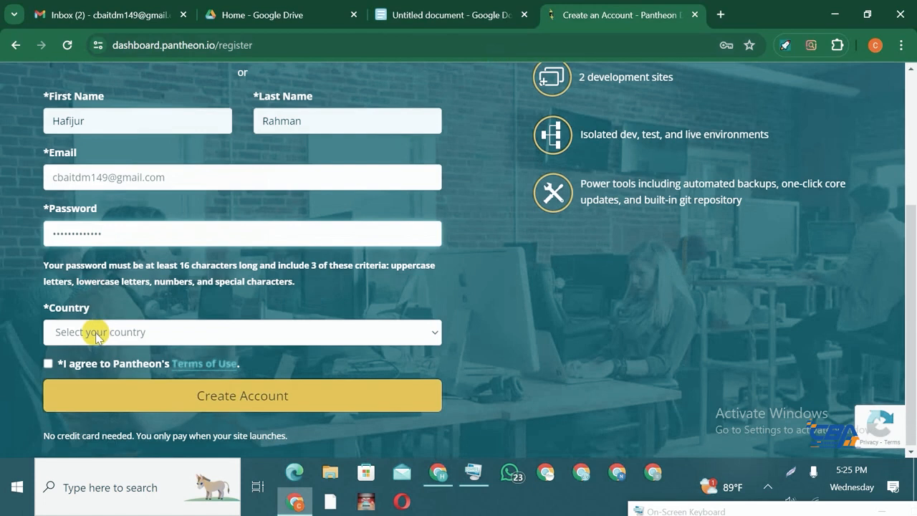
left_click(111, 328)
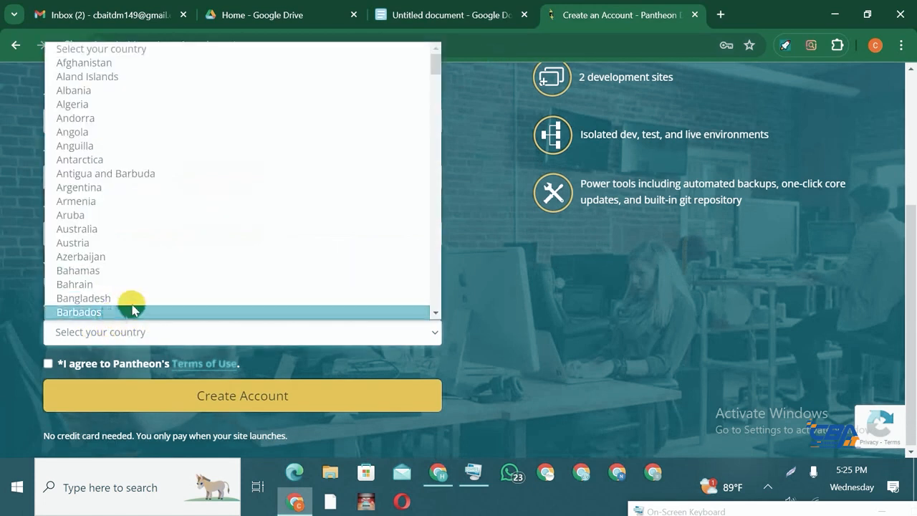
left_click(132, 308)
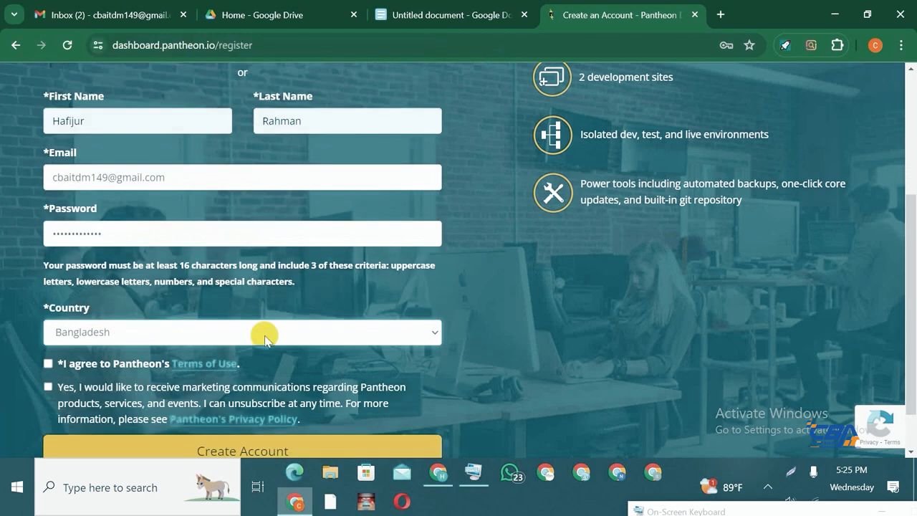
- Accept the Terms of Use and opt in to marketing communications
scroll(262, 334, "down", 1)
left_click(55, 312)
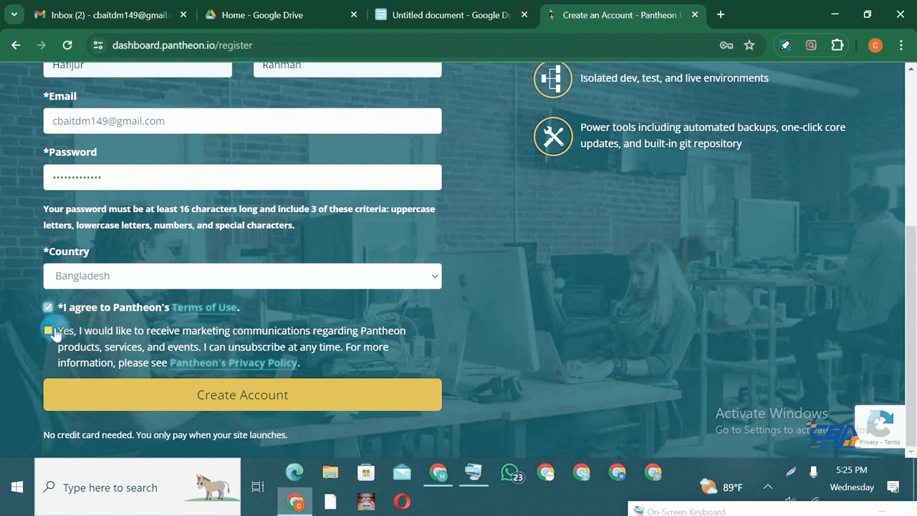
left_click(55, 332)
left_click(95, 351)
left_click(49, 332)
- Submit the Pantheon account creation and save the password in Chrome
left_click(297, 394)
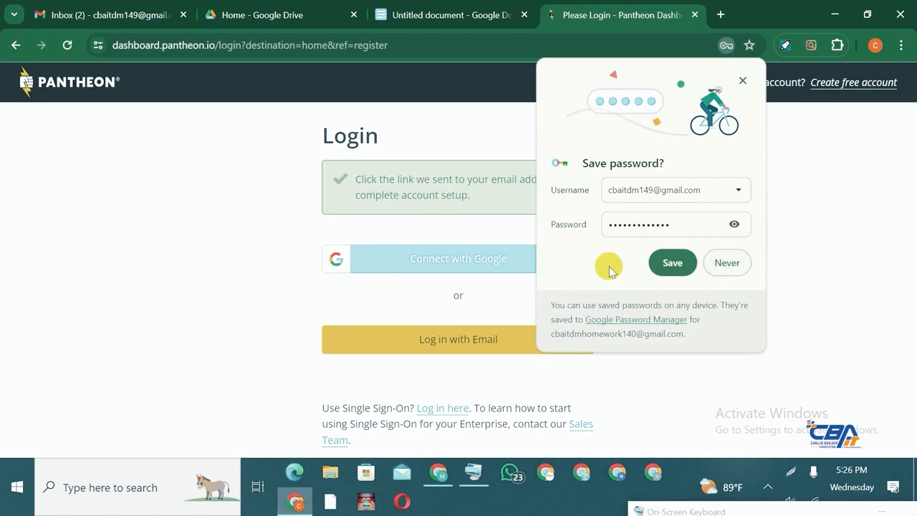
left_click(655, 263)
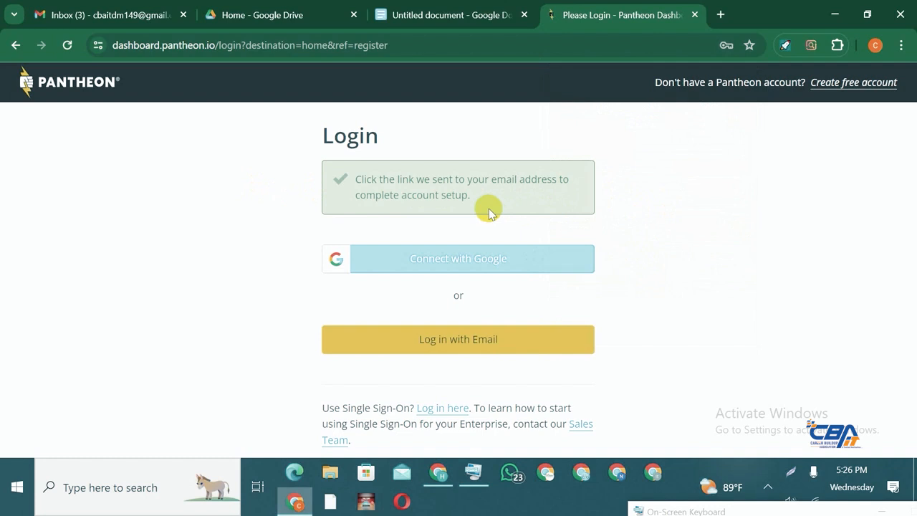
- Verify the account through the Pantheon email's Verify Email link and close the outdated login tab
left_click(151, 10)
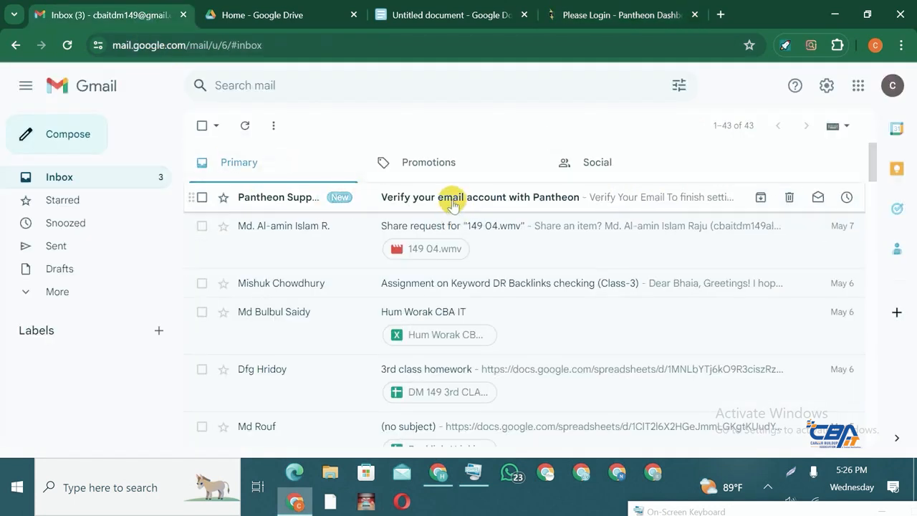
left_click(470, 198)
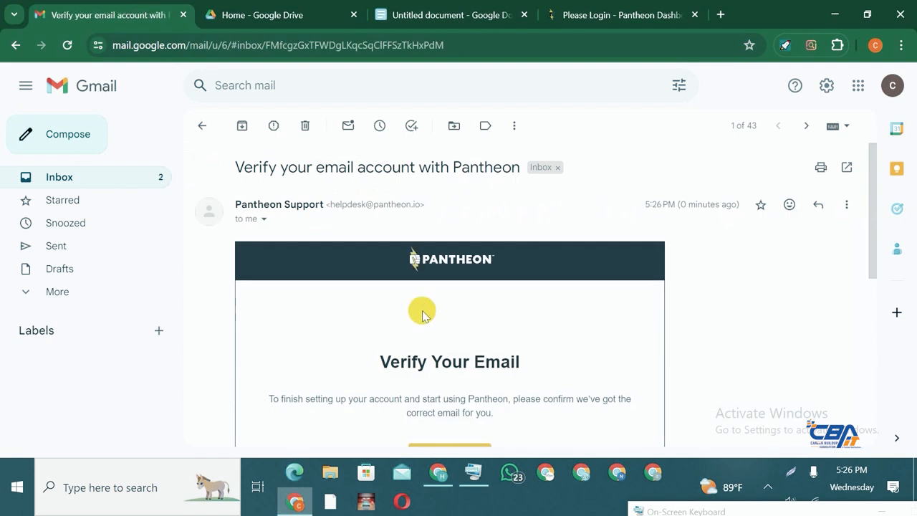
scroll(444, 301, "down", 3)
left_click(454, 251)
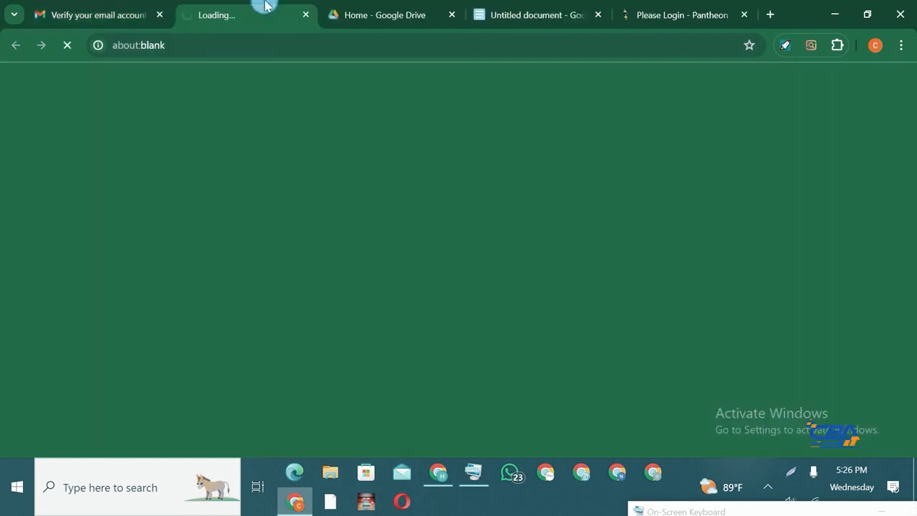
left_click_drag(276, 6, 663, 4)
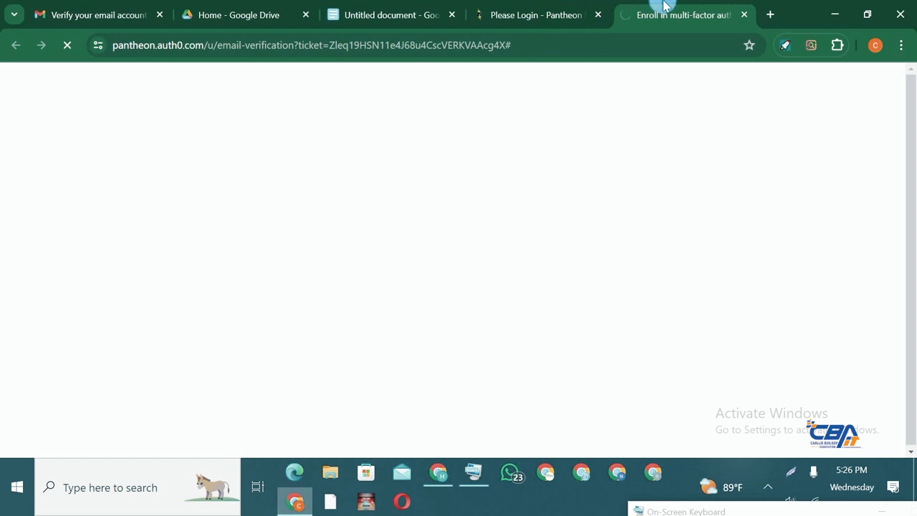
left_click(545, 5)
left_click(598, 14)
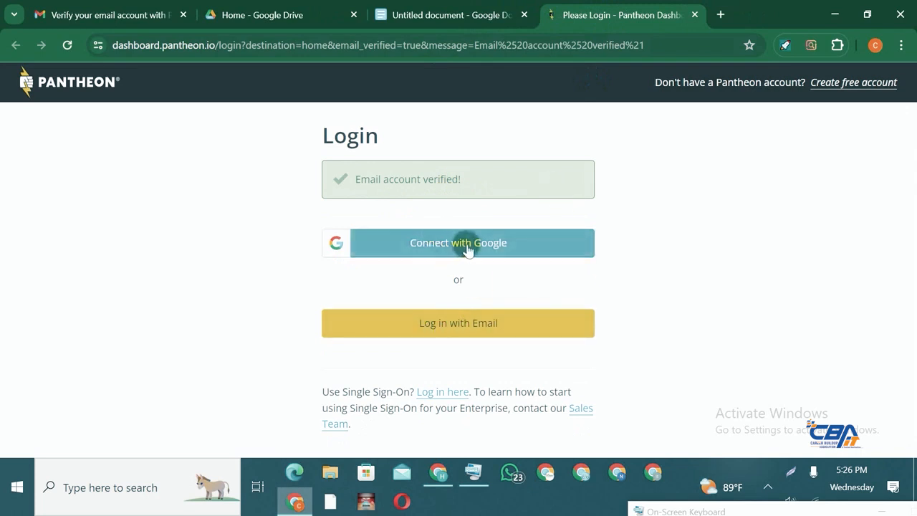
left_click(467, 250)
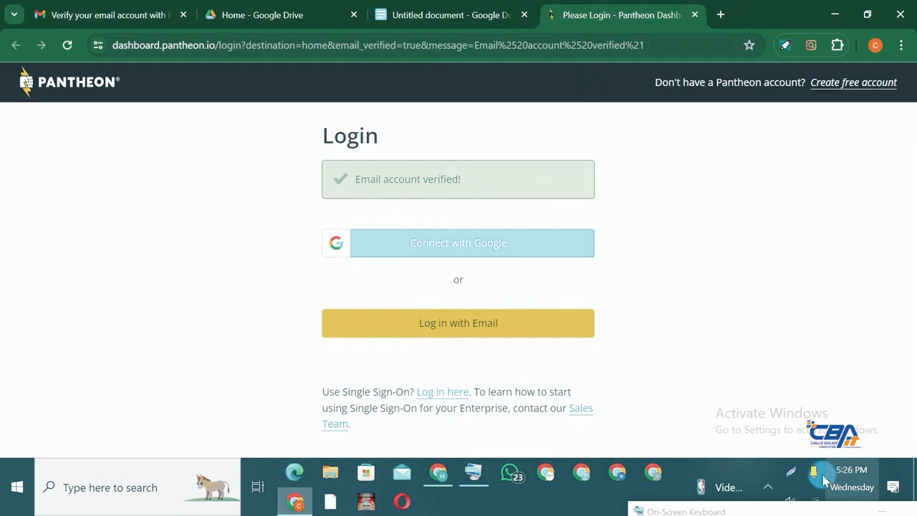
left_click(792, 474)
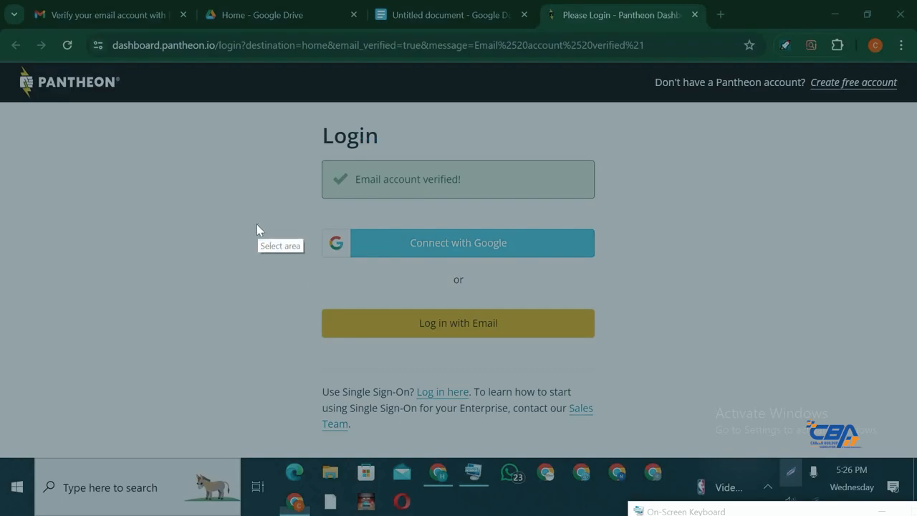
left_click_drag(256, 224, 691, 285)
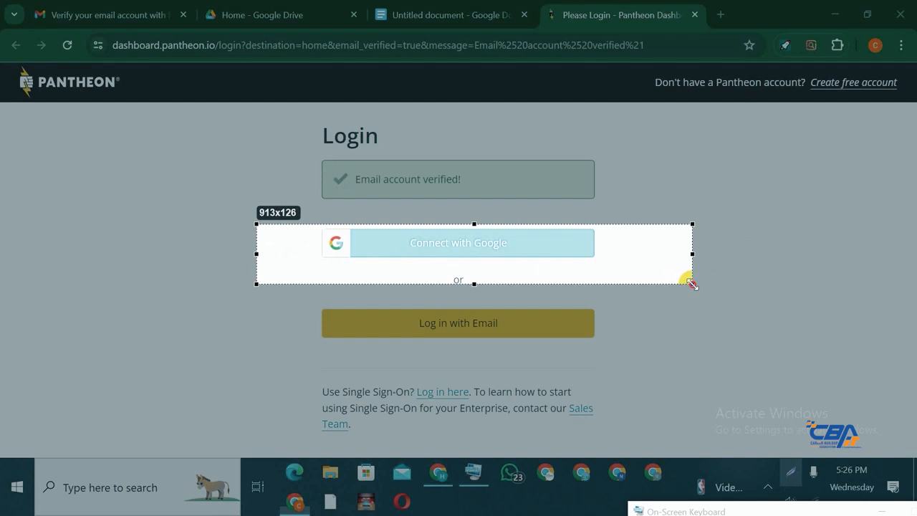
left_click_drag(692, 284, 707, 282)
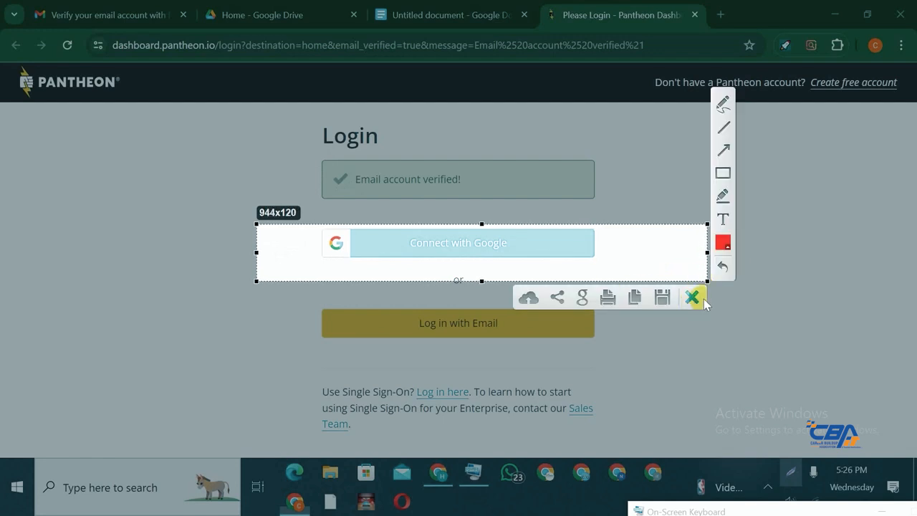
left_click(692, 297)
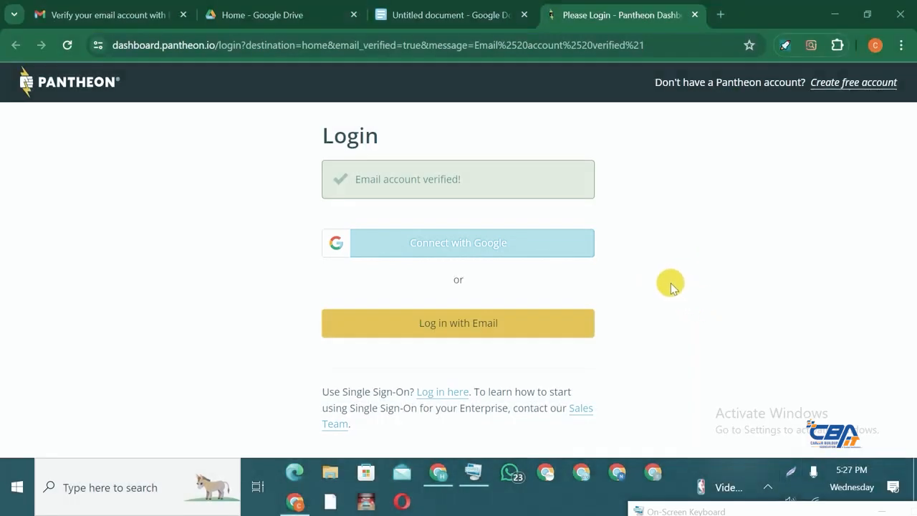
- Choose email login and clear the wrongly prefilled email and password fields
left_click(476, 328)
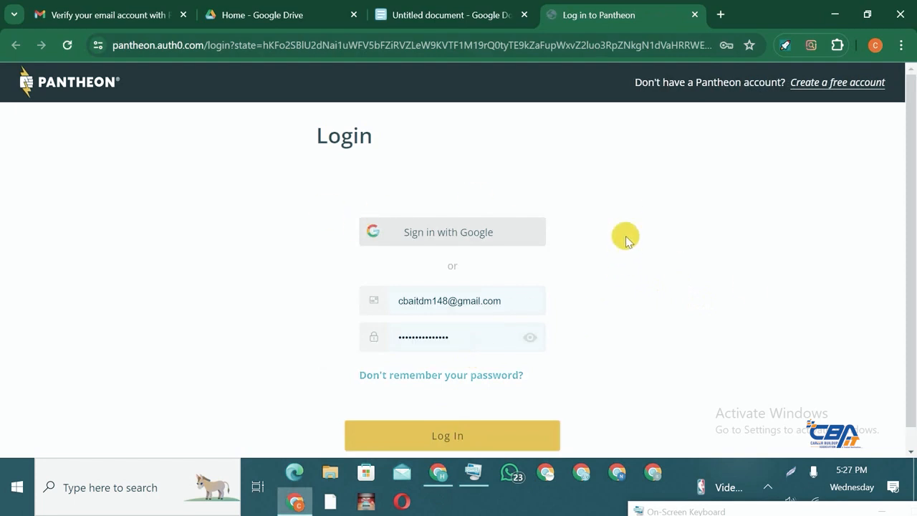
scroll(543, 267, "down", 1)
left_click(517, 278)
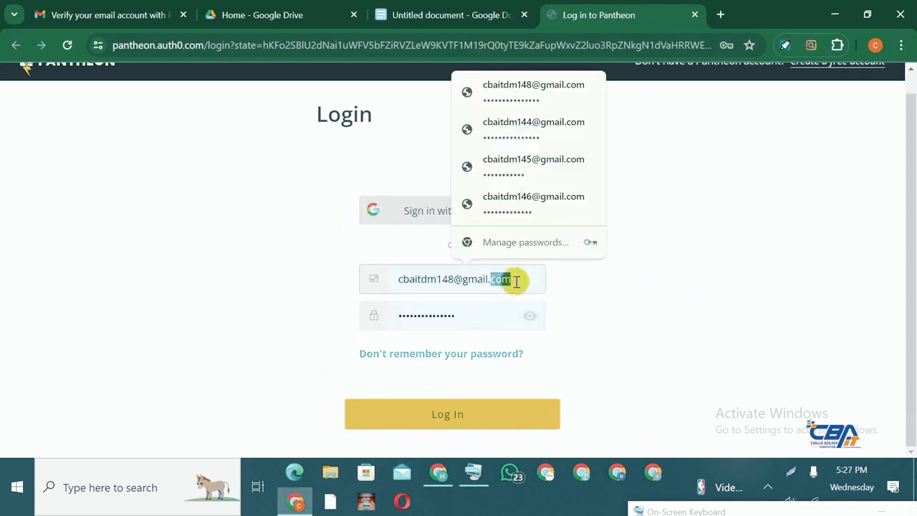
double_click(518, 278)
key("BackSpace")
key("BackSpace")
key("BackSpace")
key("BackSpace")
key("BackSpace")
key("BackSpace")
key("BackSpace")
key("BackSpace")
key("BackSpace")
key("BackSpace")
key("BackSpace")
key("BackSpace")
key("BackSpace")
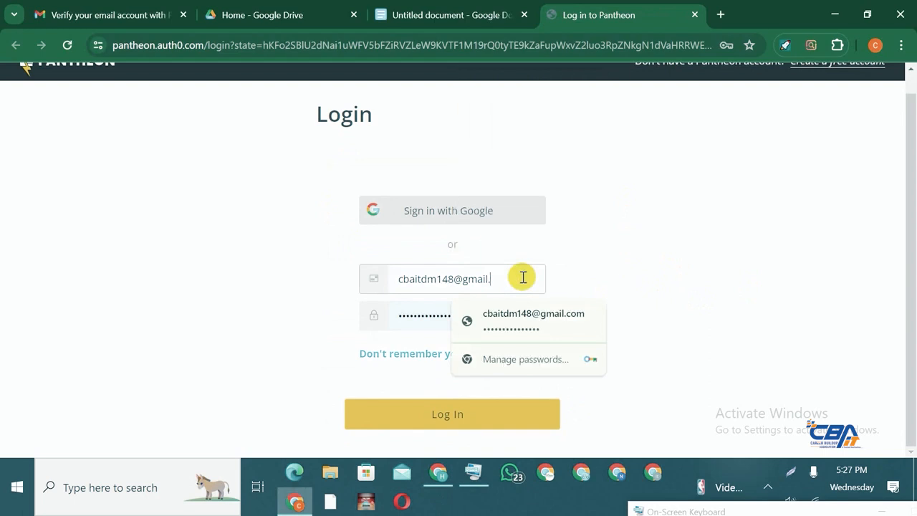
key("BackSpace")
key("BackSpace")
key("BackSpace")
key("BackSpace")
key("BackSpace")
left_click(635, 297)
left_click(532, 315)
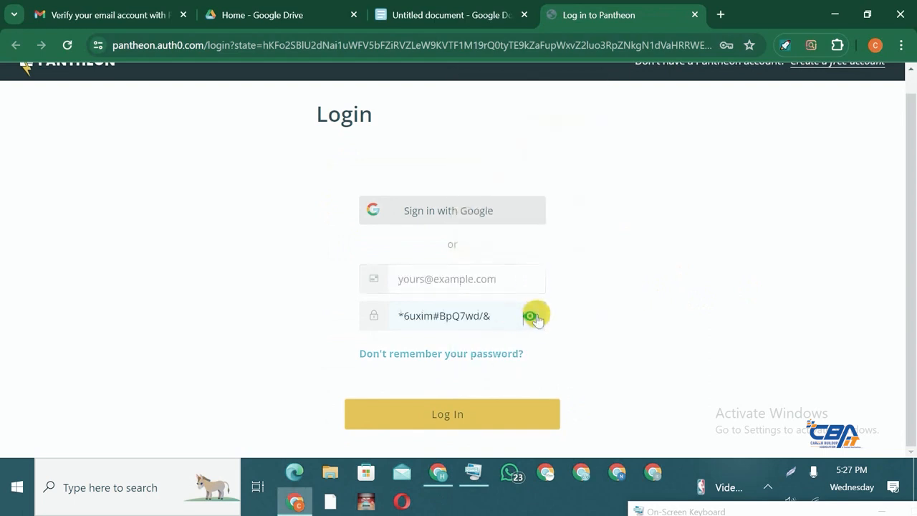
left_click(508, 316)
triple_click(508, 316)
key("BackSpace")
left_click(643, 300)
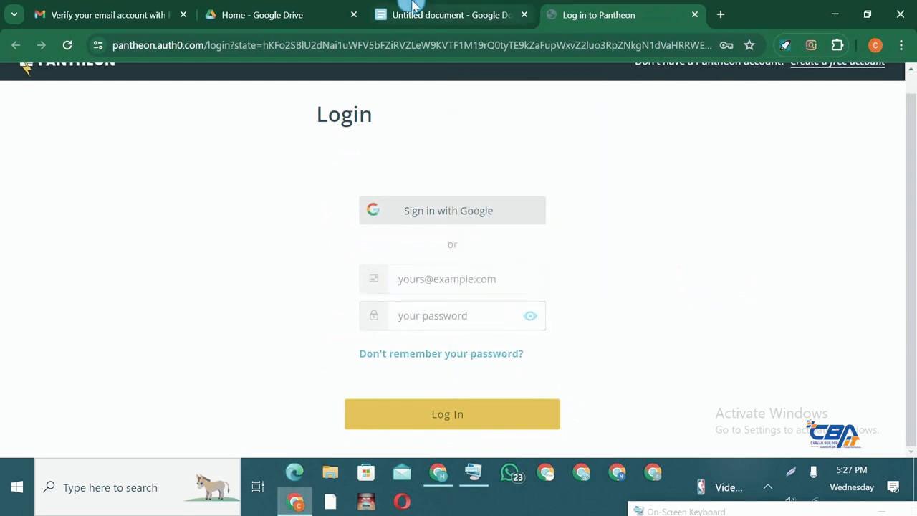
- Copy the password from the Docs document and paste it into the Pantheon password field
left_click(412, 10)
right_click(225, 260)
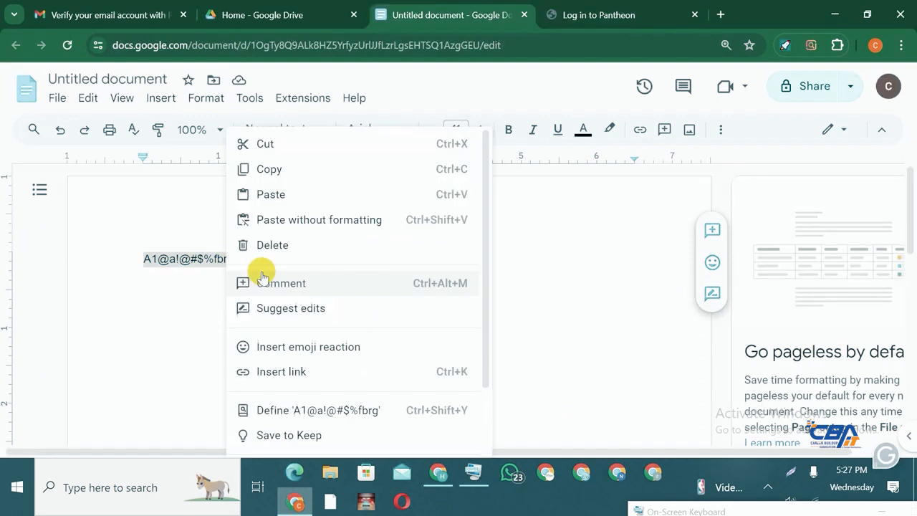
left_click(303, 168)
left_click(599, 14)
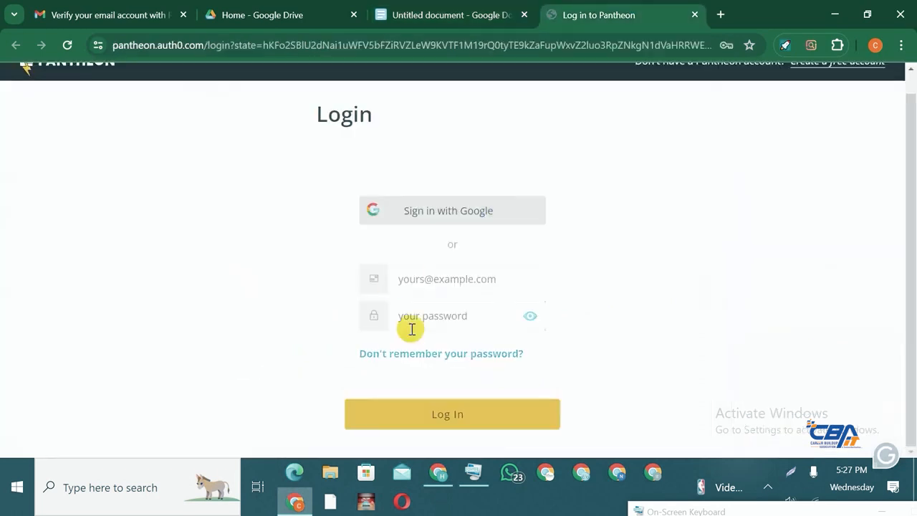
left_click(434, 326)
key("ctrl+v")
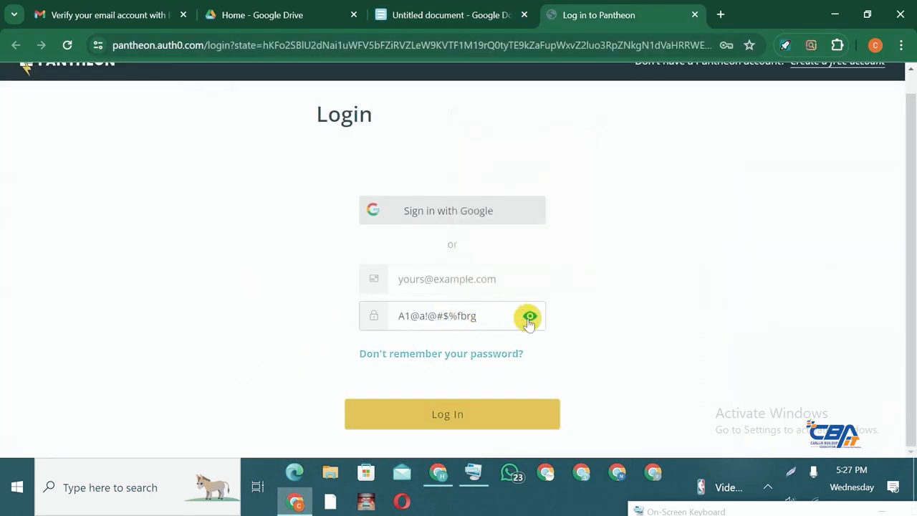
left_click(530, 316)
left_click(459, 276)
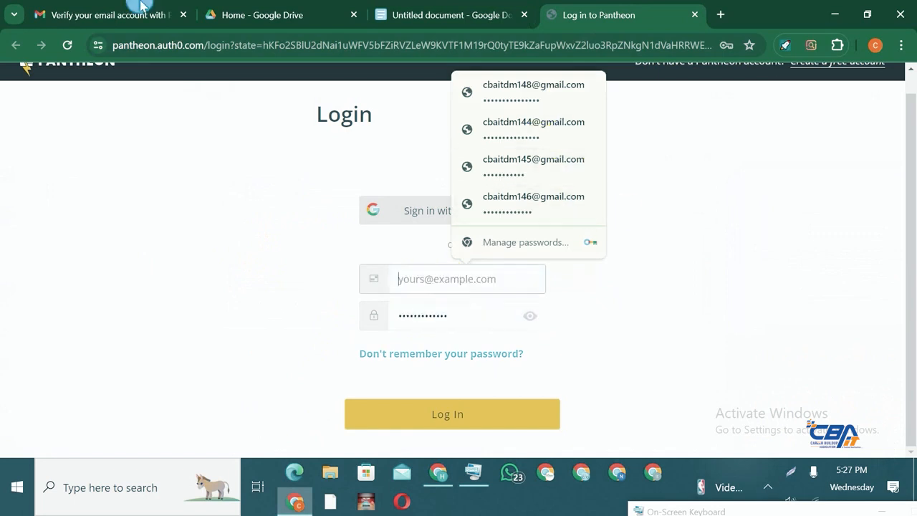
left_click(154, 17)
left_click(888, 86)
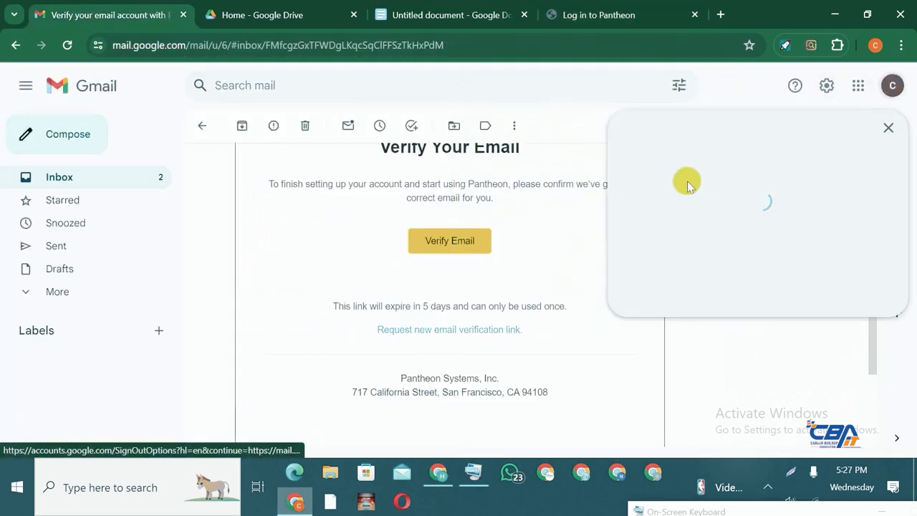
triple_click(754, 128)
right_click(758, 129)
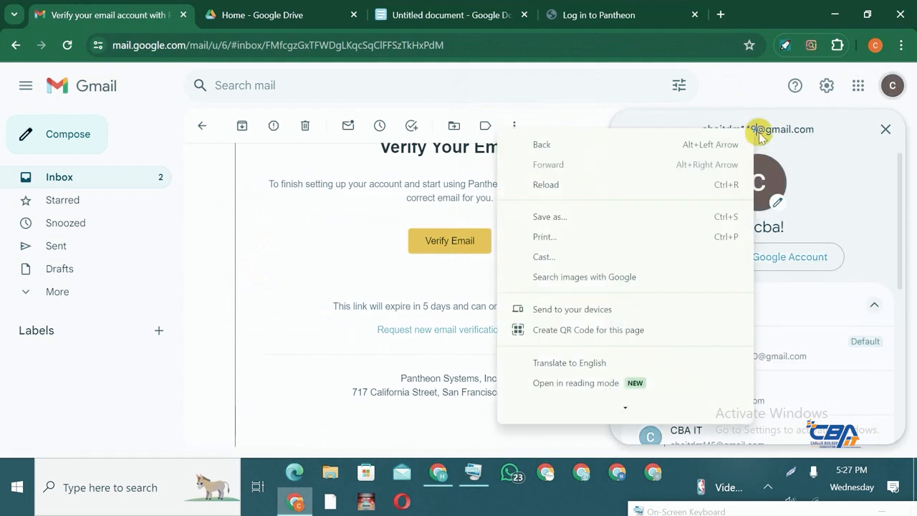
triple_click(773, 128)
right_click(774, 132)
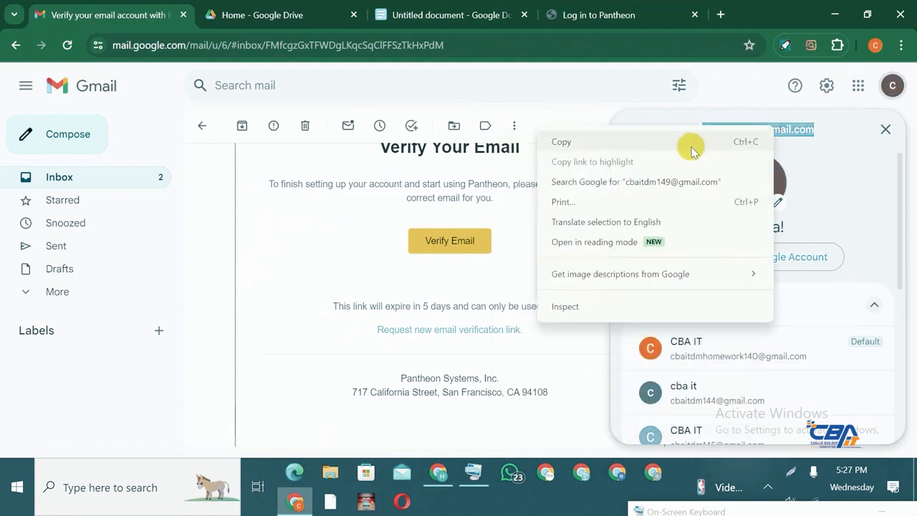
left_click(647, 146)
left_click(573, 6)
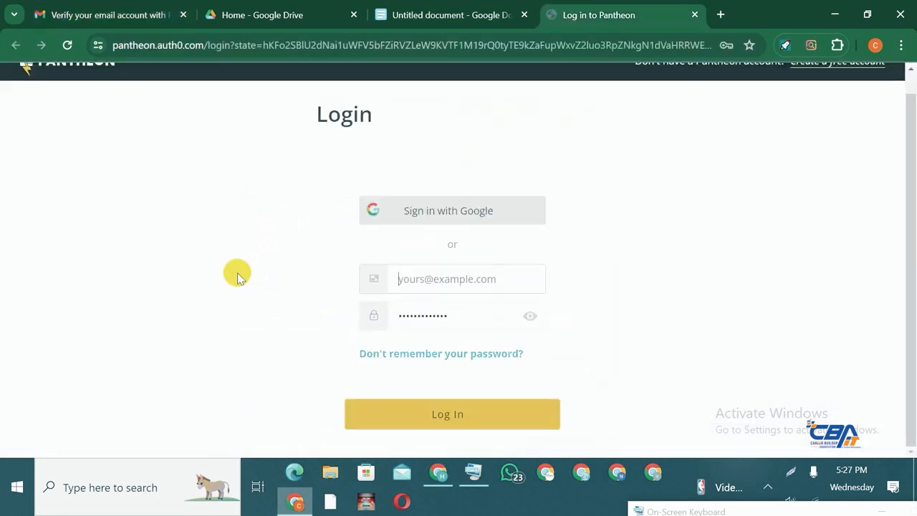
left_click(432, 284)
key("ctrl+v")
left_click(423, 423)
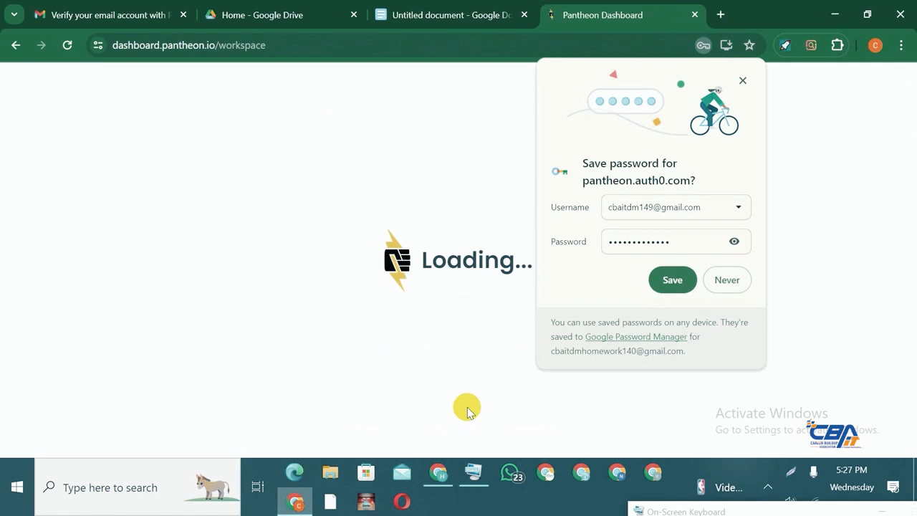
- Save the login in Chrome and review the Personal Workspace home showing 0 sites
left_click(673, 282)
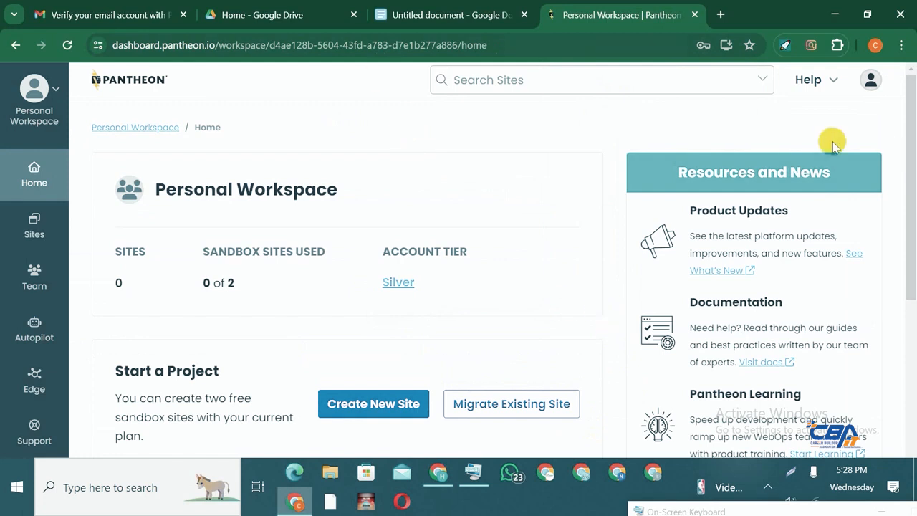
scroll(556, 205, "down", 2)
scroll(573, 287, "up", 2)
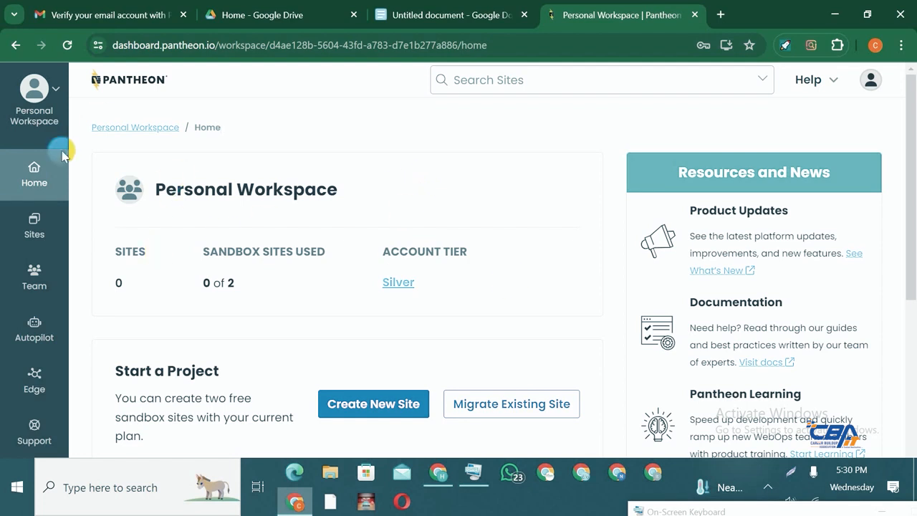
left_click(33, 238)
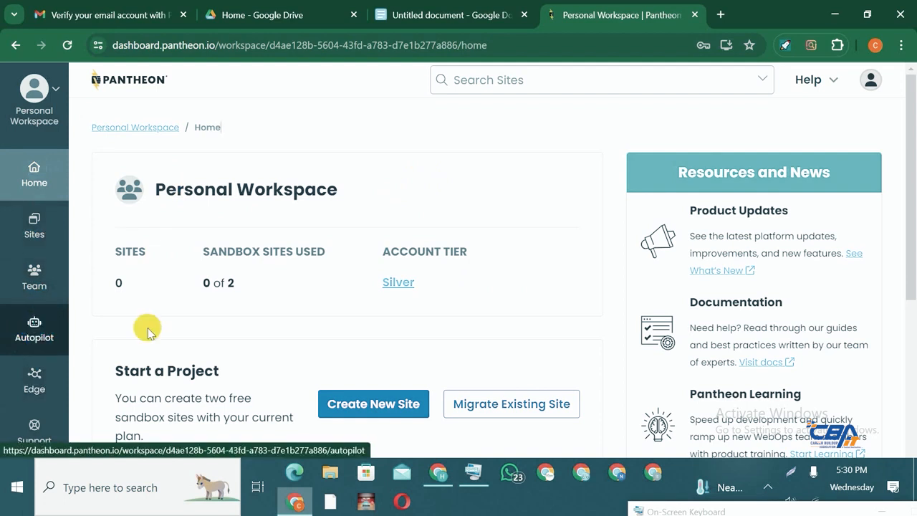
scroll(358, 303, "down", 4)
scroll(358, 303, "up", 4)
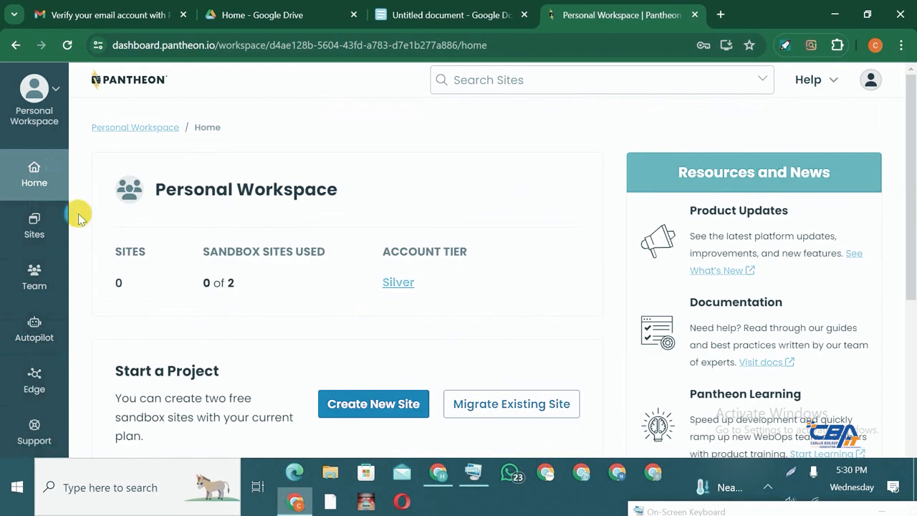
- Go to Sites and choose Create a Free Site to view the WordPress, Drupal and other site types
left_click(37, 228)
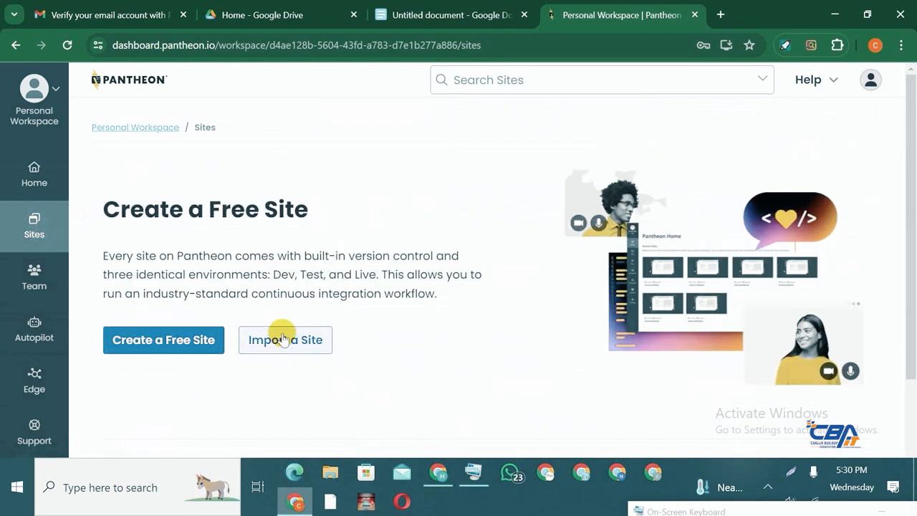
left_click(142, 338)
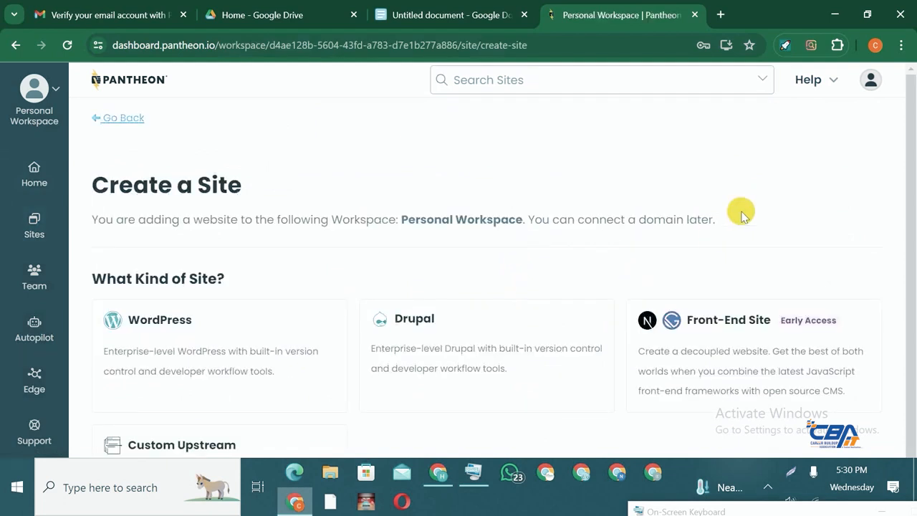
scroll(235, 262, "down", 1)
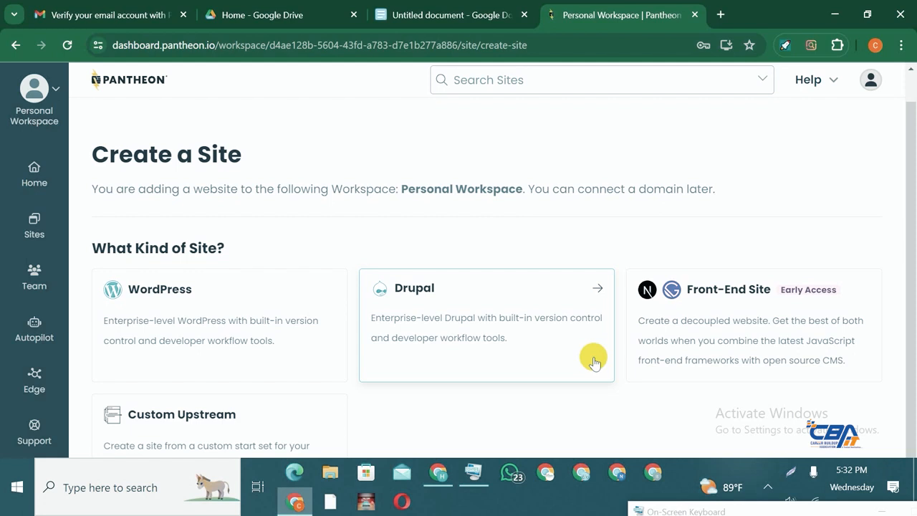
- Choose WordPress as the site type, name it cbait149, and start a Lightshot area capture
left_click(238, 309)
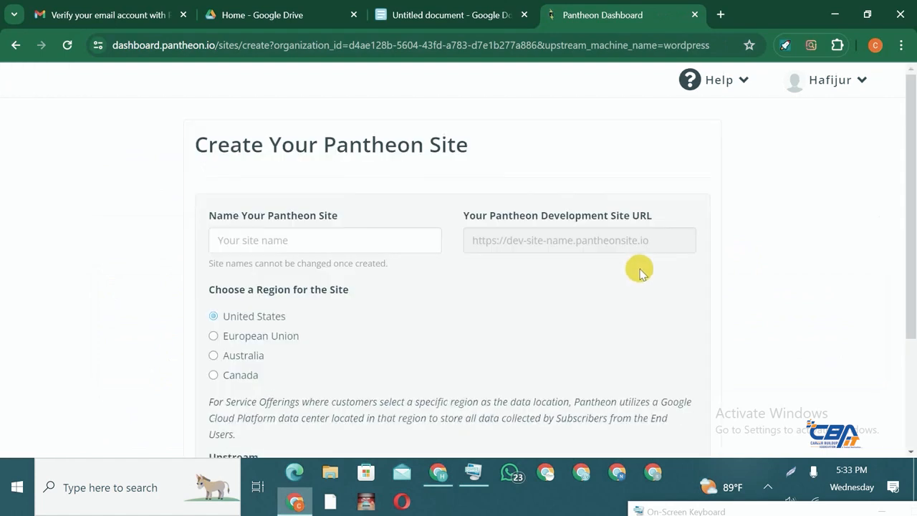
left_click(338, 230)
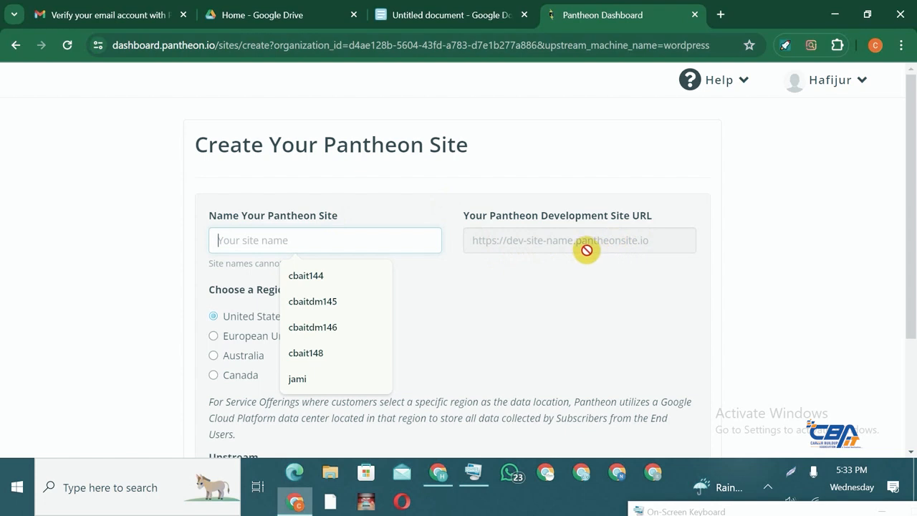
left_click(331, 351)
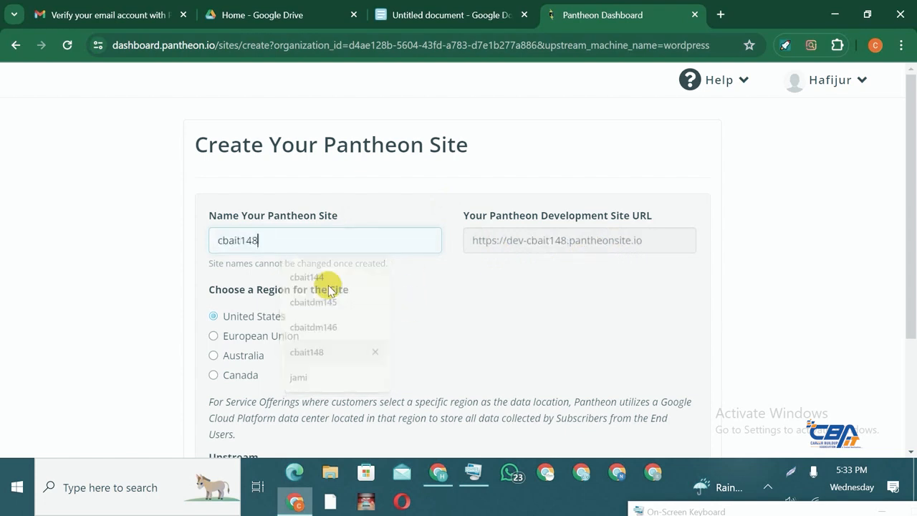
key("BackSpace")
type("9")
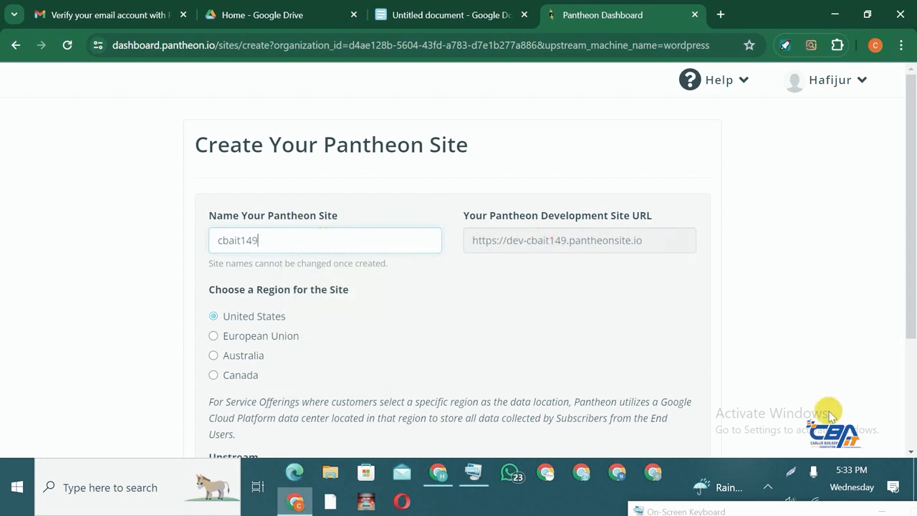
left_click(788, 472)
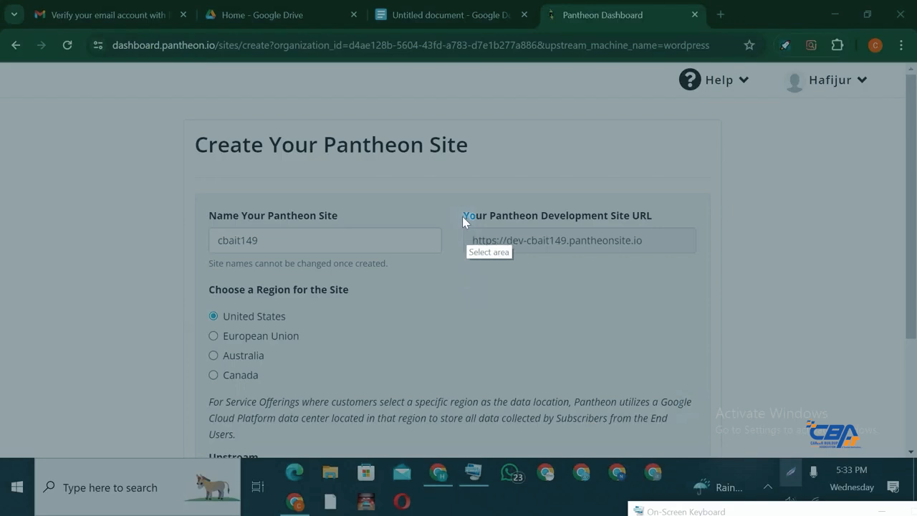
- Frame the Development Site URL in a Lightshot selection, adjust it, then discard the capture
left_click_drag(450, 203, 763, 270)
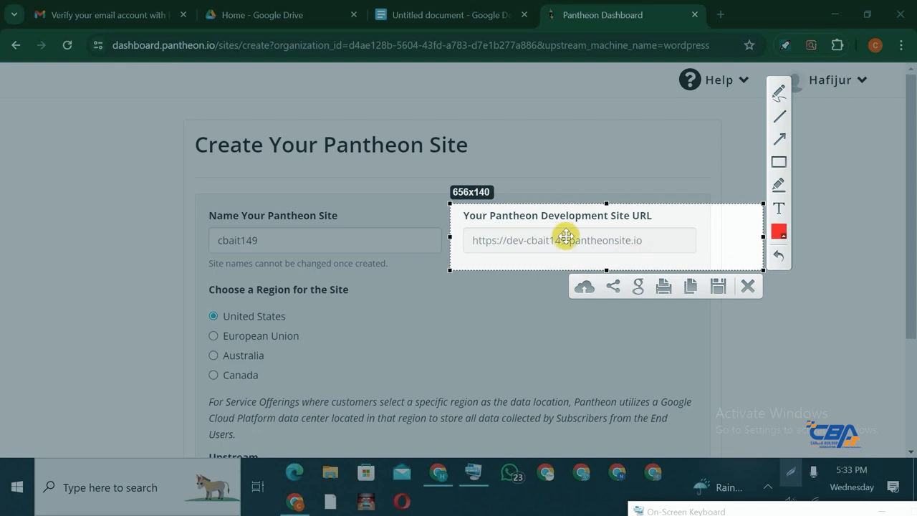
left_click_drag(565, 236, 569, 234)
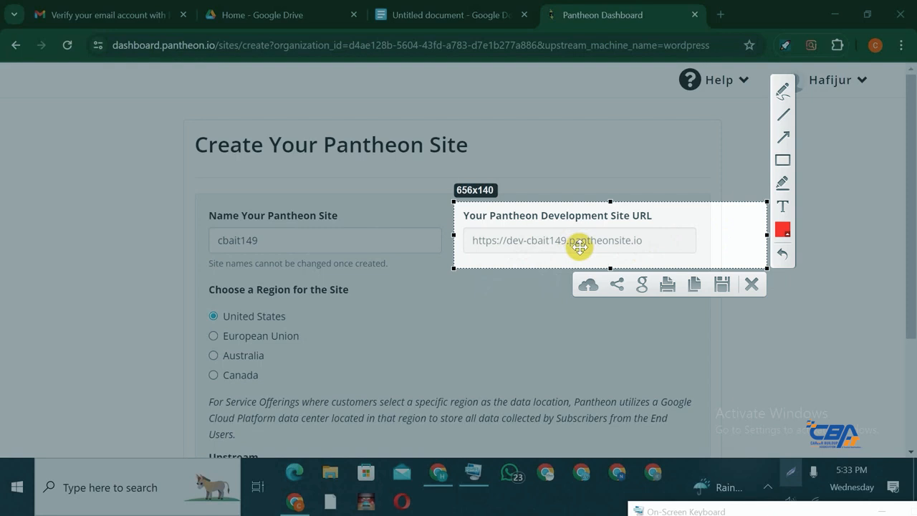
left_click(752, 284)
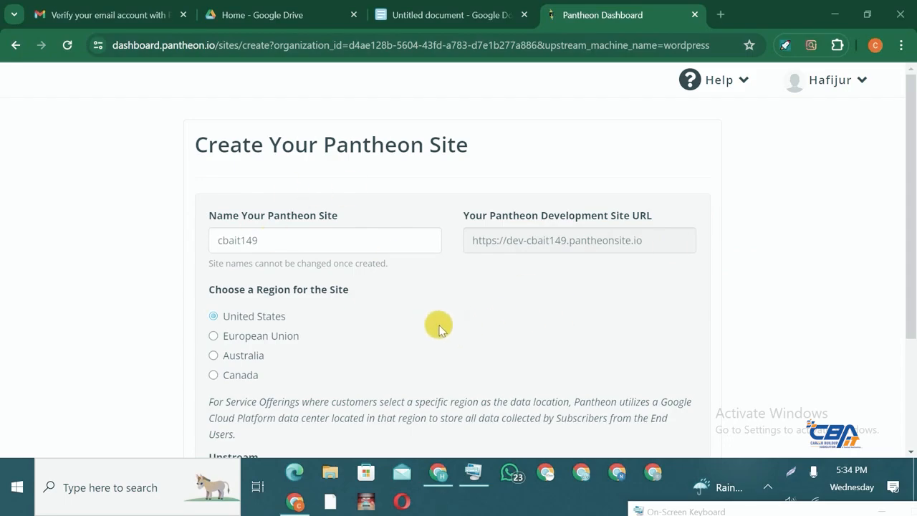
- Review the cbait149 site form with the United States region and submit it to create the site
scroll(265, 368, "down", 1)
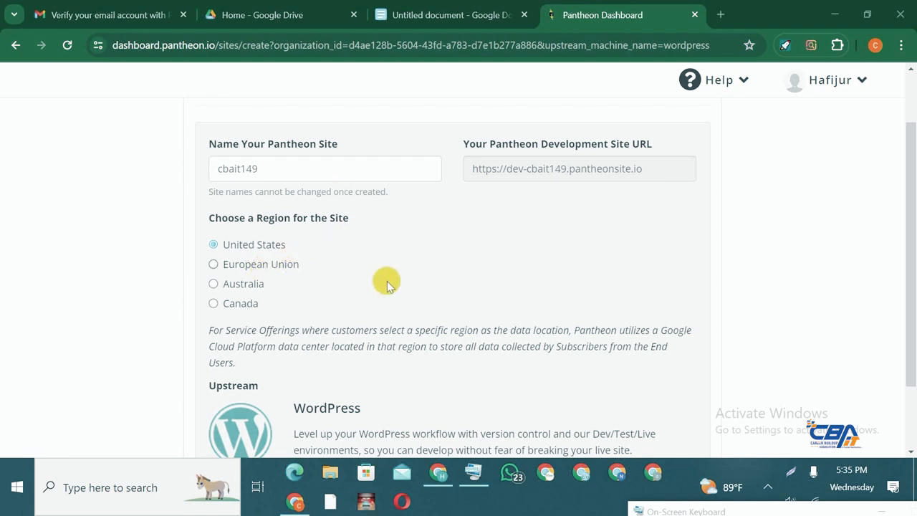
scroll(400, 277, "down", 1)
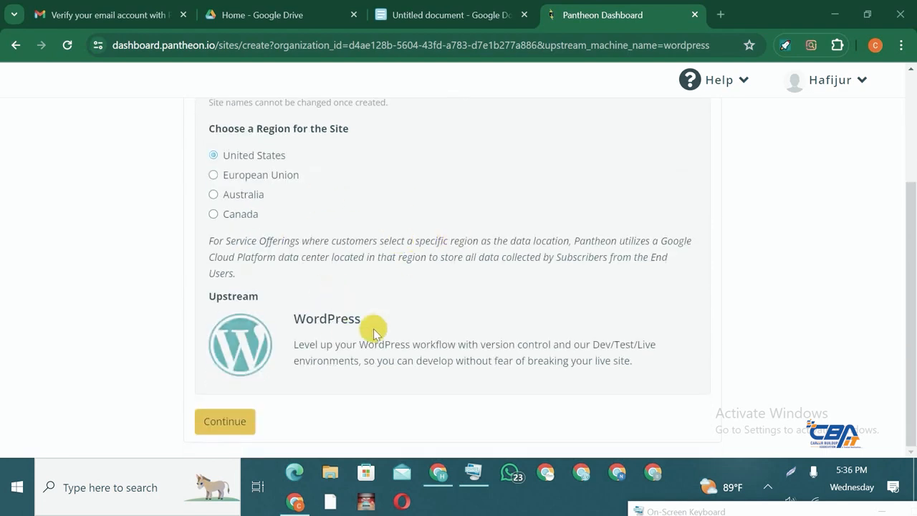
left_click(225, 422)
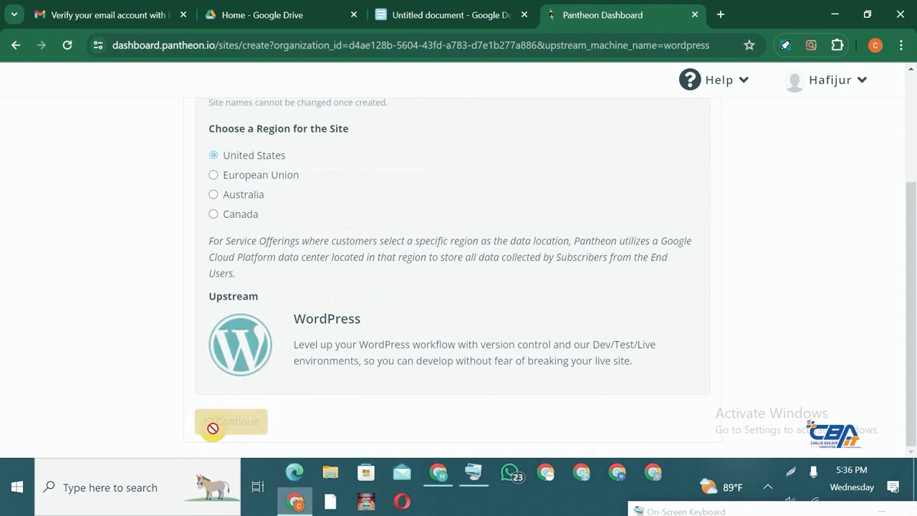
scroll(554, 340, "up", 3)
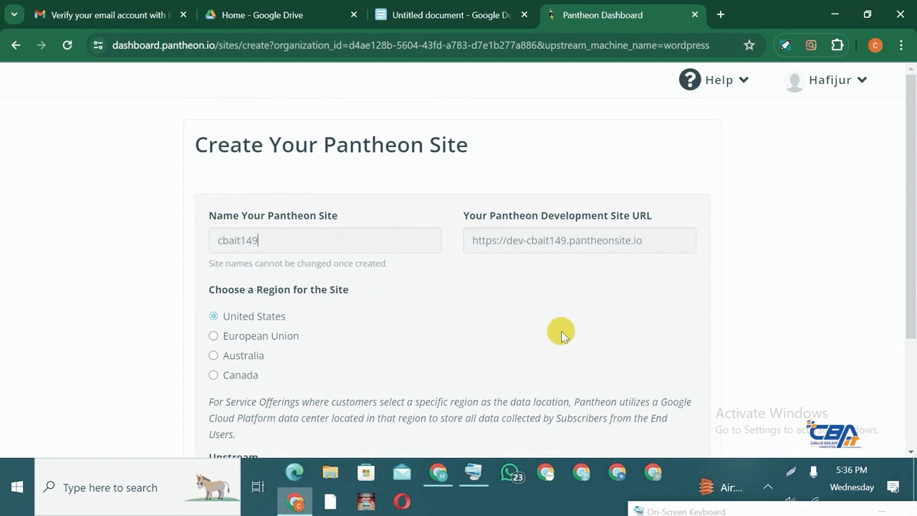
- Search Google for CMS in a new tab, browse the results, and return to the query box
left_click(721, 14)
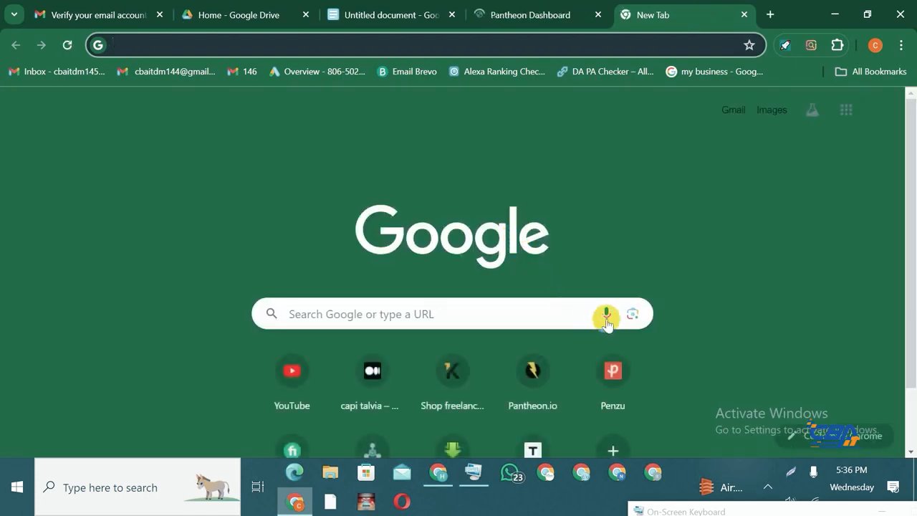
left_click(609, 316)
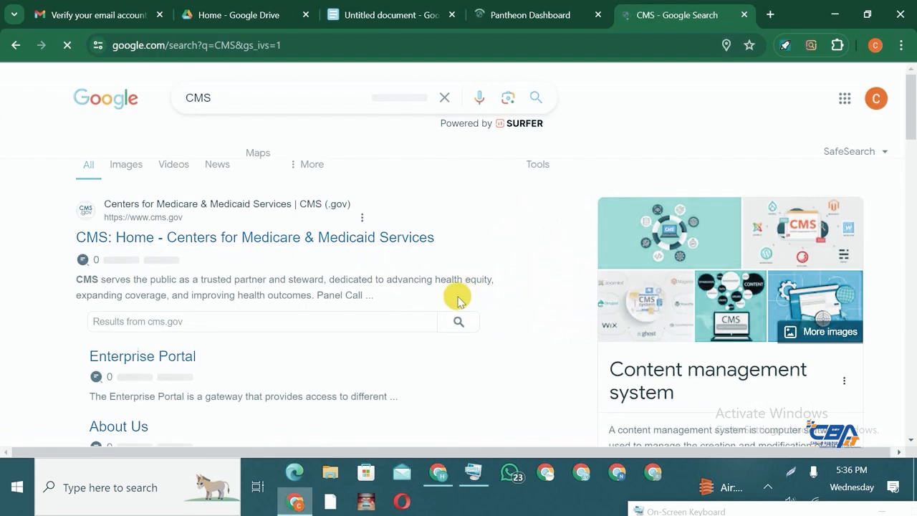
scroll(458, 294, "down", 2)
scroll(458, 297, "down", 4)
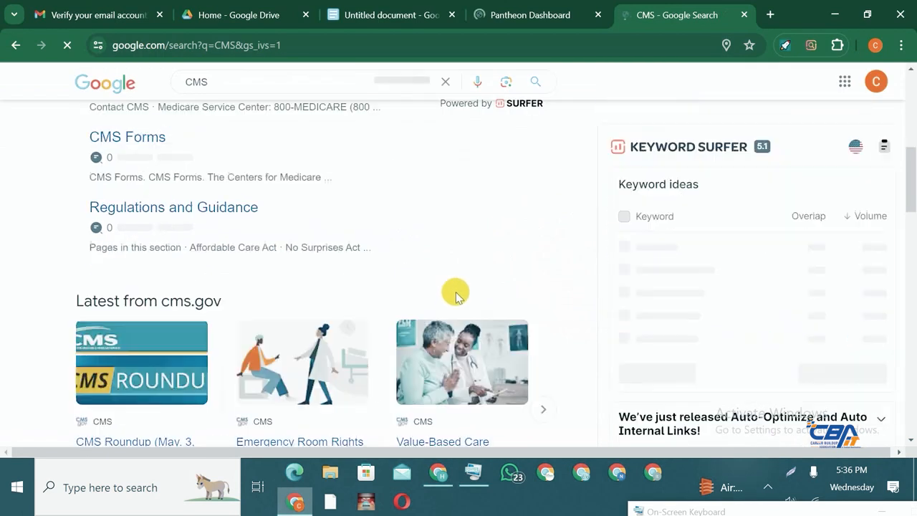
scroll(430, 240, "down", 3)
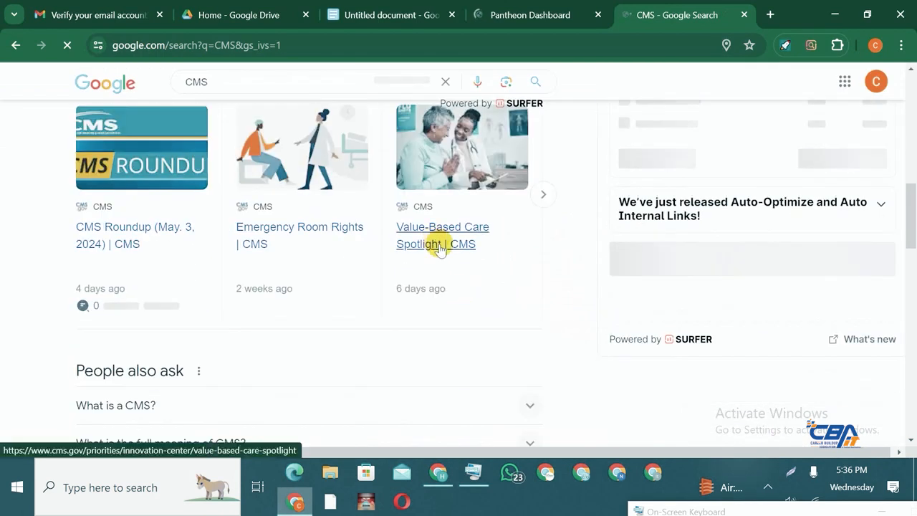
scroll(437, 247, "down", 3)
scroll(439, 256, "down", 3)
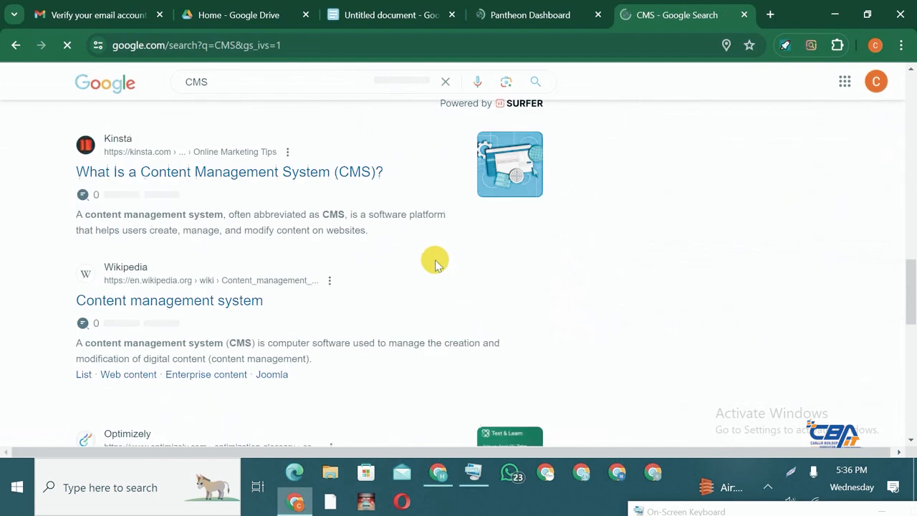
scroll(435, 265, "up", 2)
scroll(441, 267, "up", 15)
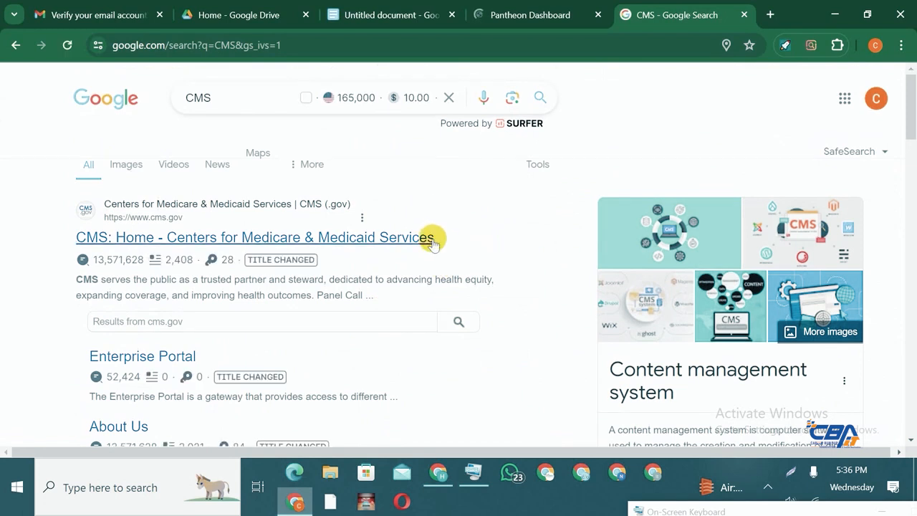
left_click(287, 98)
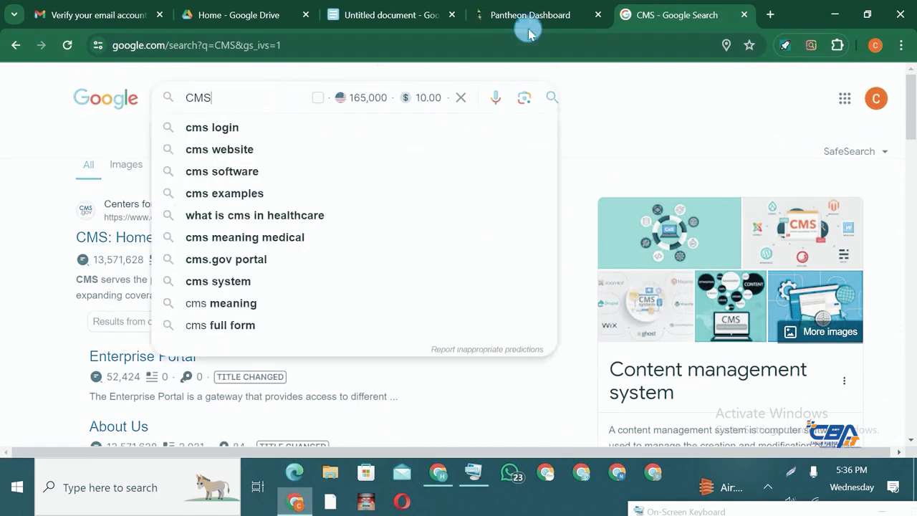
- Close the CMS search tab to return to Pantheon's WordPress deployment progress
left_click(744, 14)
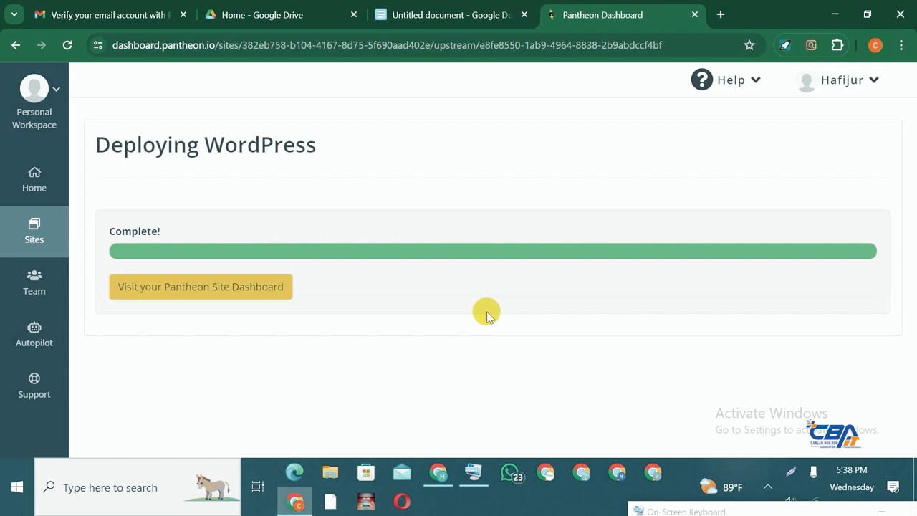
- Open the cbait149 site dashboard and look over the Dev environment's Code page
left_click(269, 287)
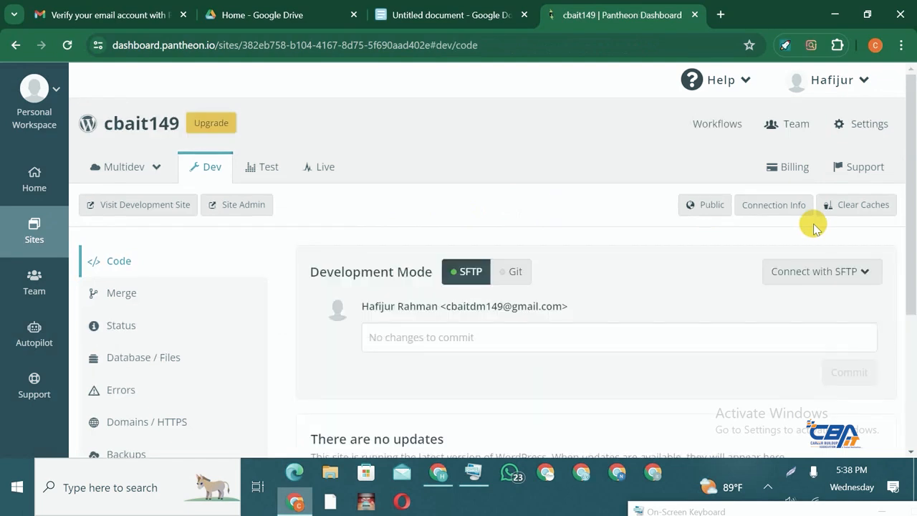
scroll(598, 251, "down", 3)
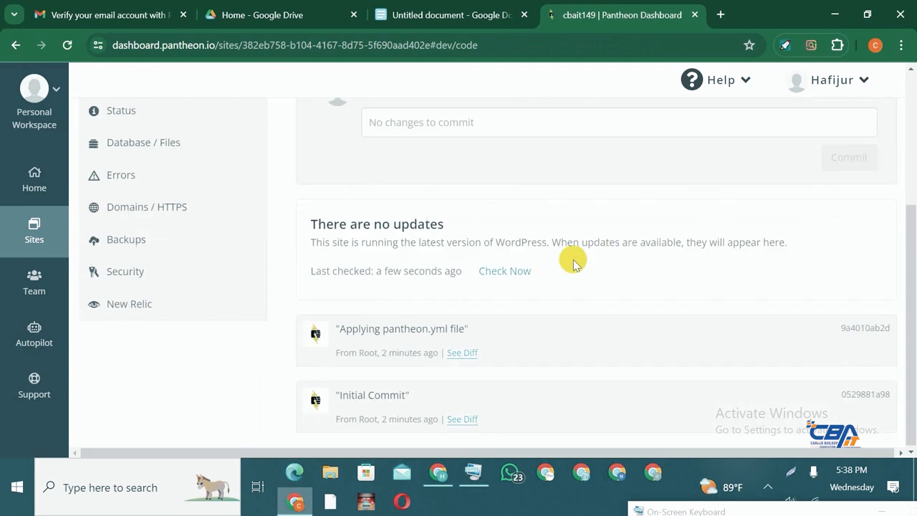
scroll(521, 295, "up", 3)
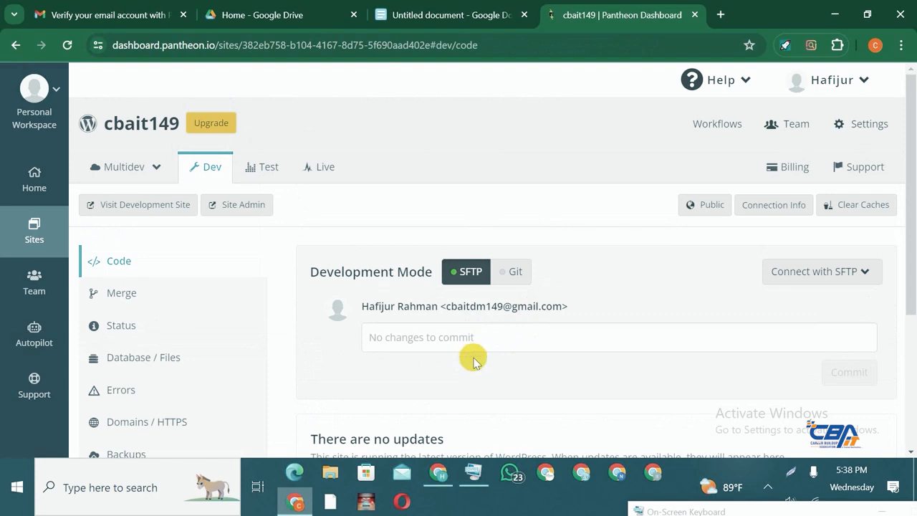
scroll(98, 289, "down", 3)
scroll(98, 289, "up", 3)
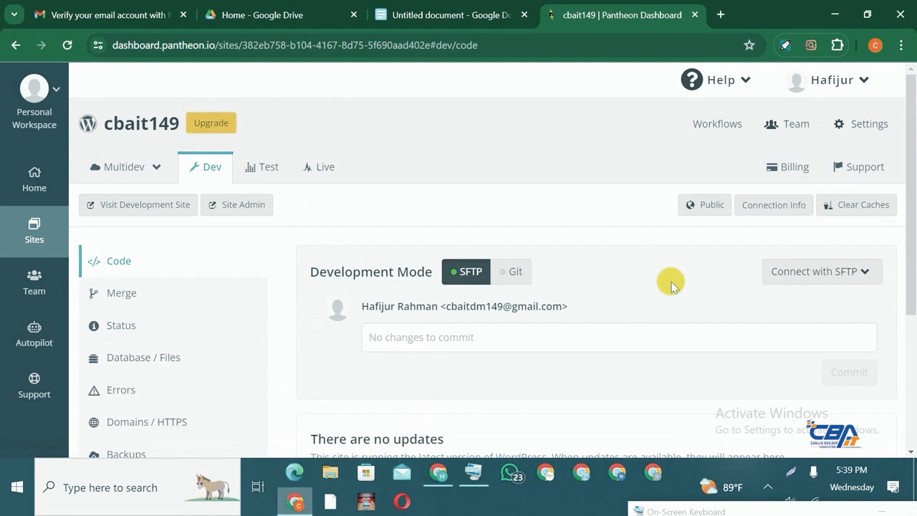
scroll(687, 229, "down", 3)
scroll(709, 233, "up", 3)
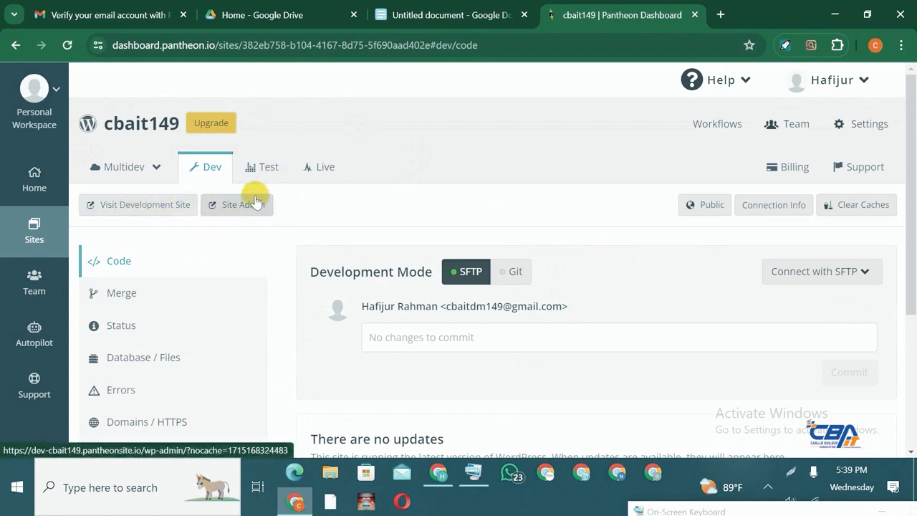
- Open the dev site's WordPress installation page, closing the duplicate installation tabs along the way
left_click(123, 210)
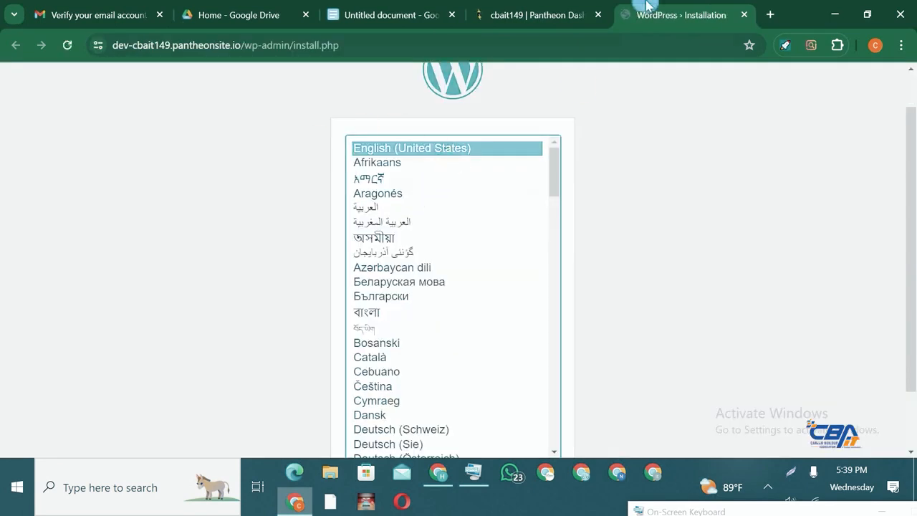
left_click(488, 12)
left_click(233, 204)
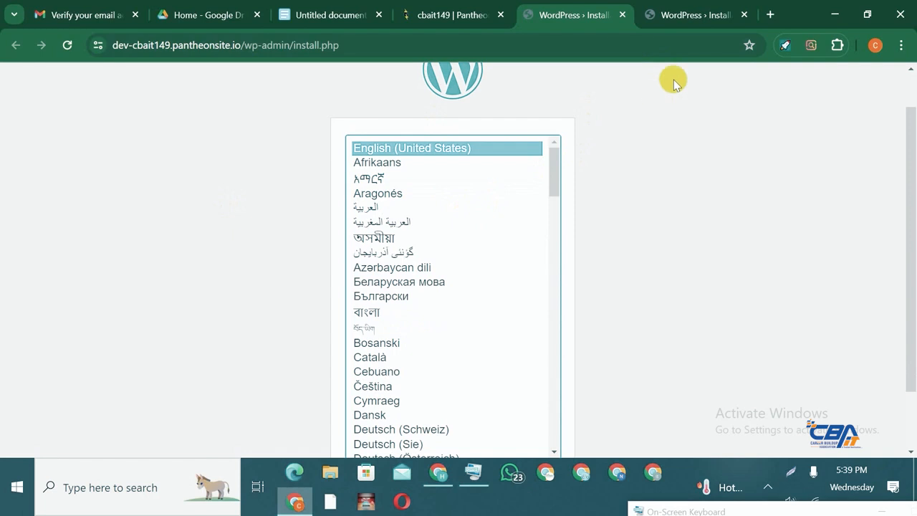
left_click(709, 12)
left_click(745, 14)
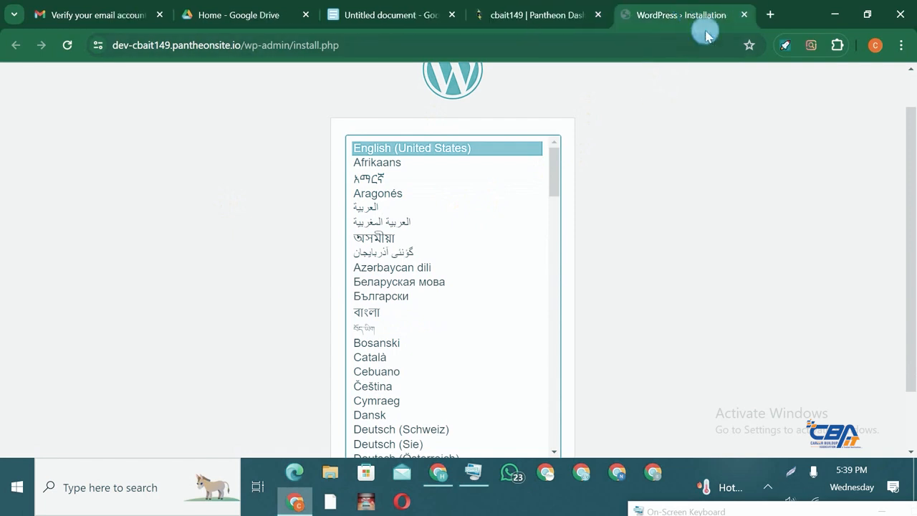
left_click(744, 15)
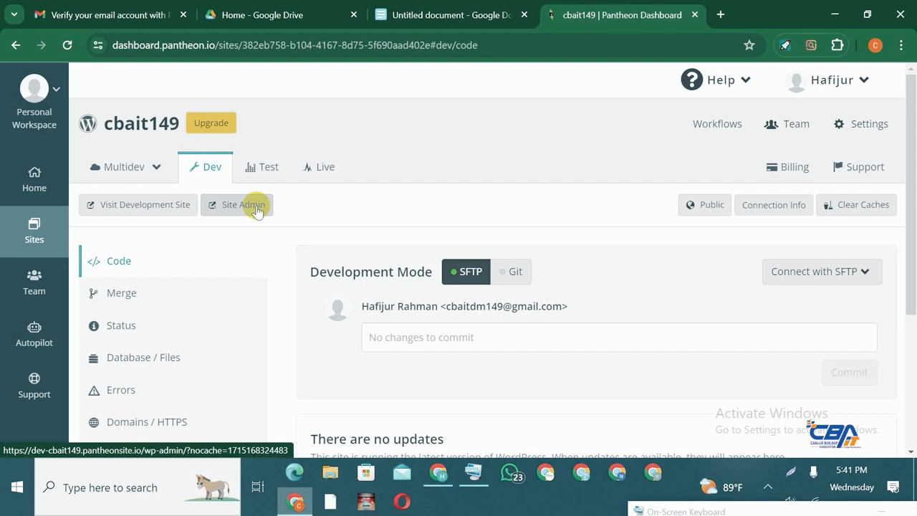
left_click(256, 209)
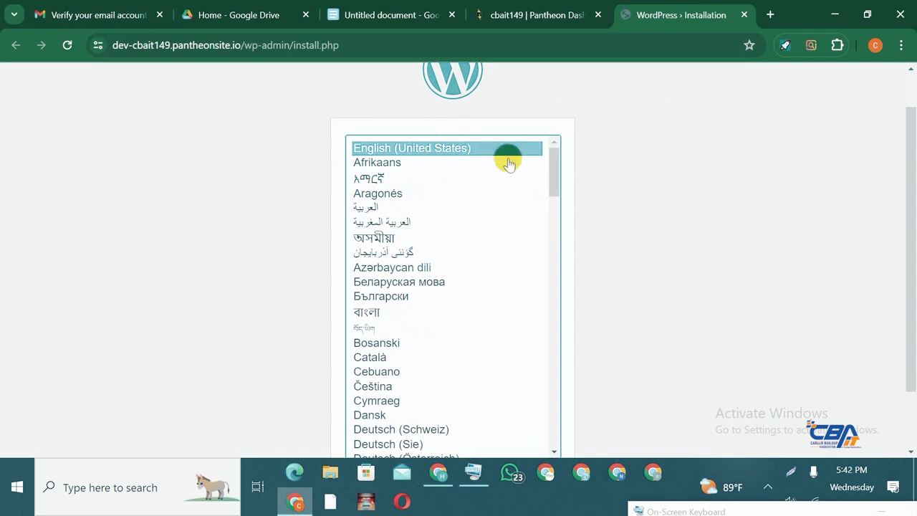
scroll(427, 340, "down", 15)
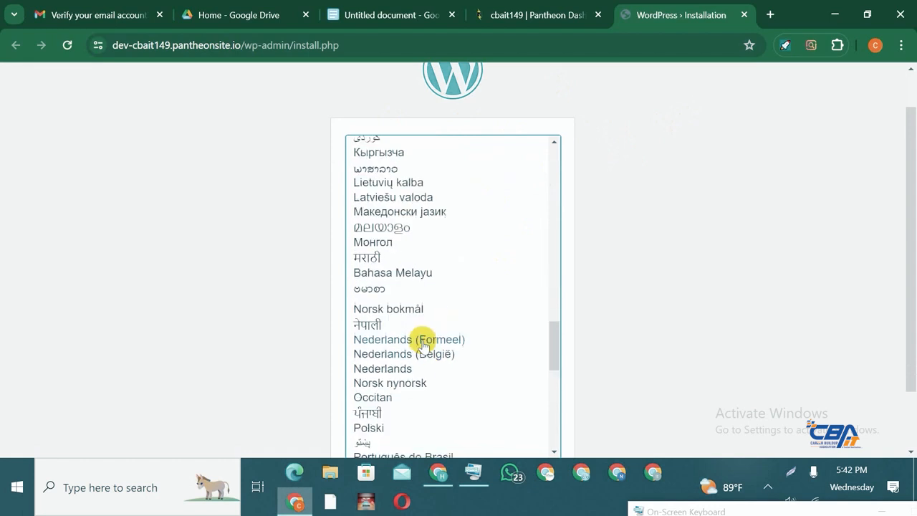
scroll(425, 345, "down", 7)
scroll(466, 194, "up", 6)
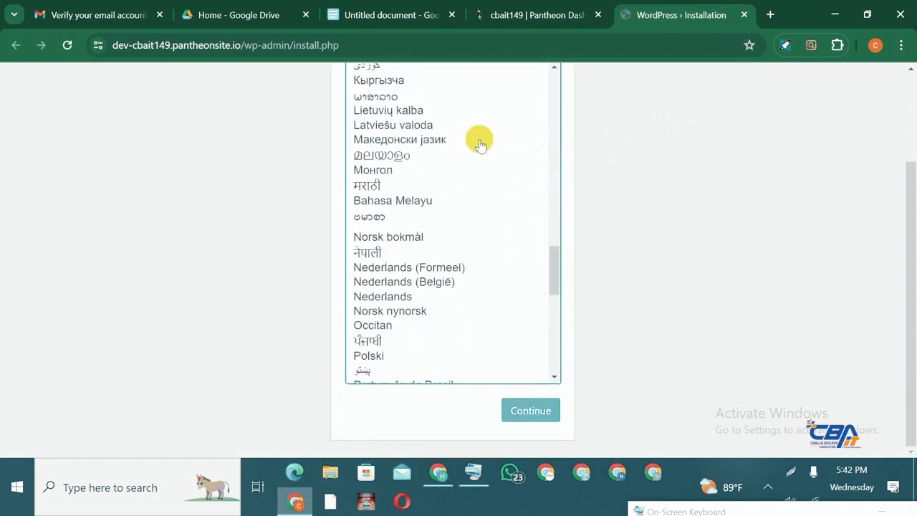
scroll(480, 144, "up", 15)
scroll(563, 180, "up", 3)
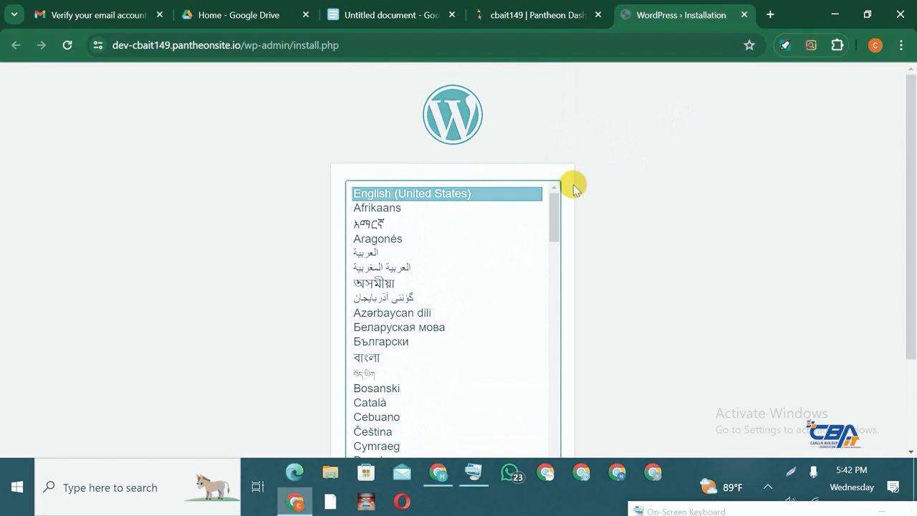
scroll(636, 228, "down", 2)
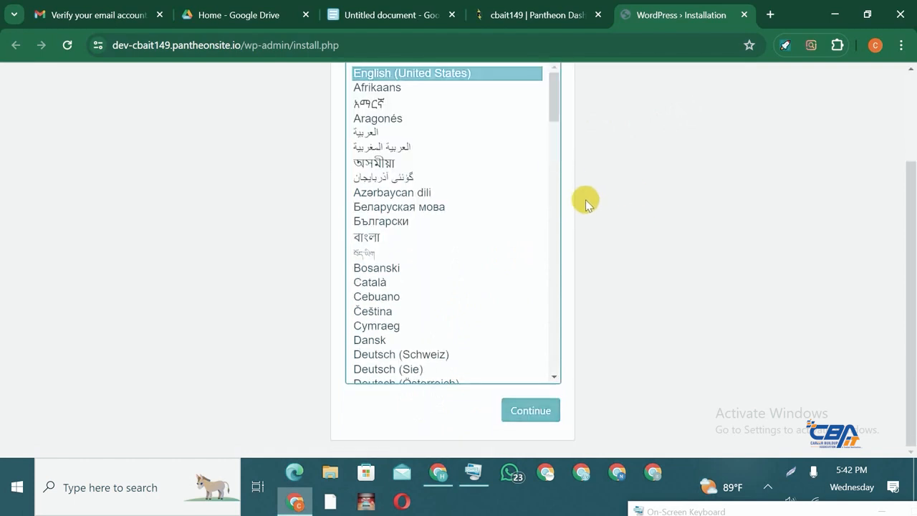
- Continue the installation in English (United States) and set the Site Title to CBA IT DM149
left_click(538, 416)
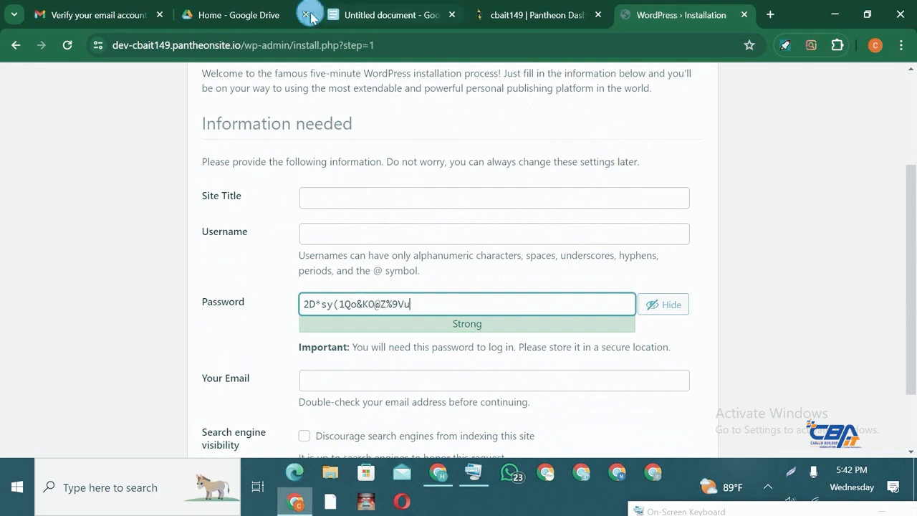
left_click(219, 16)
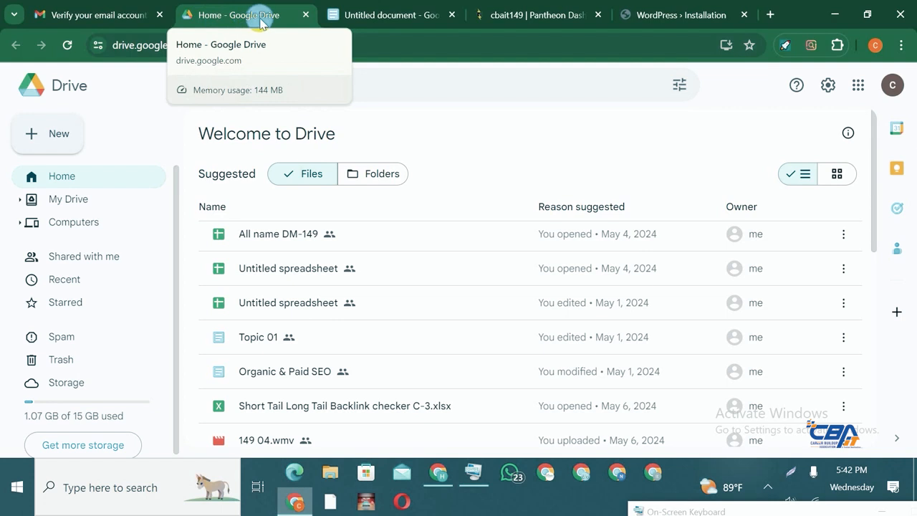
left_click(689, 8)
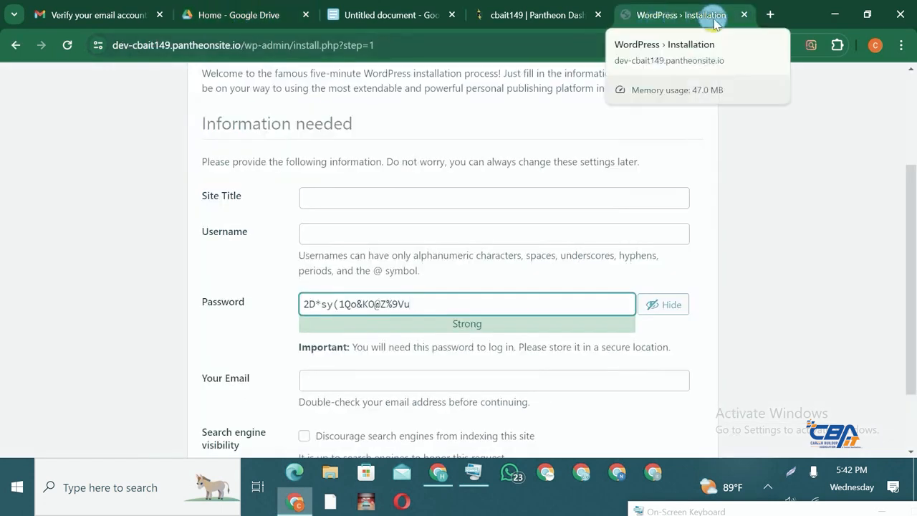
left_click(333, 200)
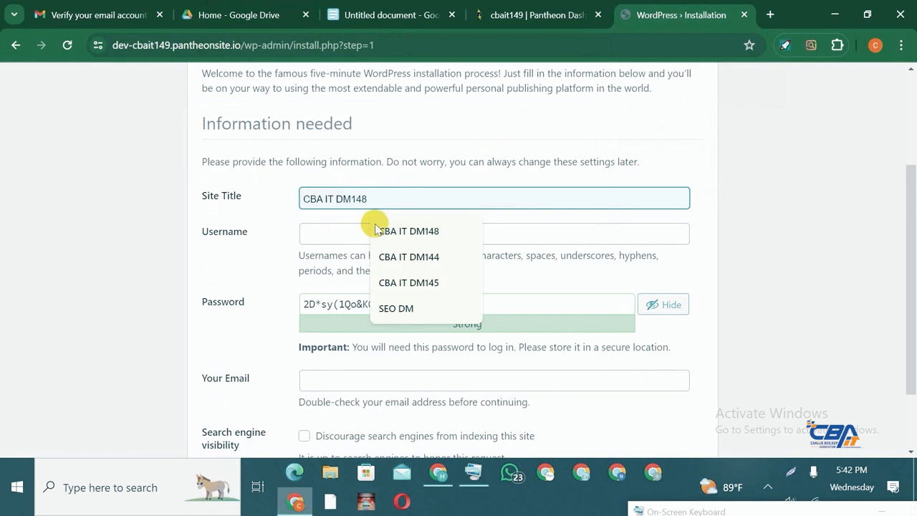
left_click(440, 230)
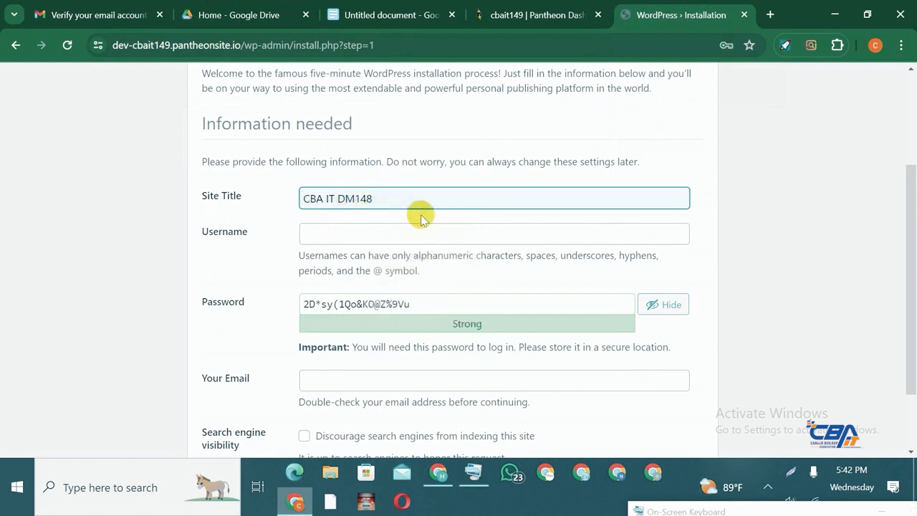
key("BackSpace")
type("9")
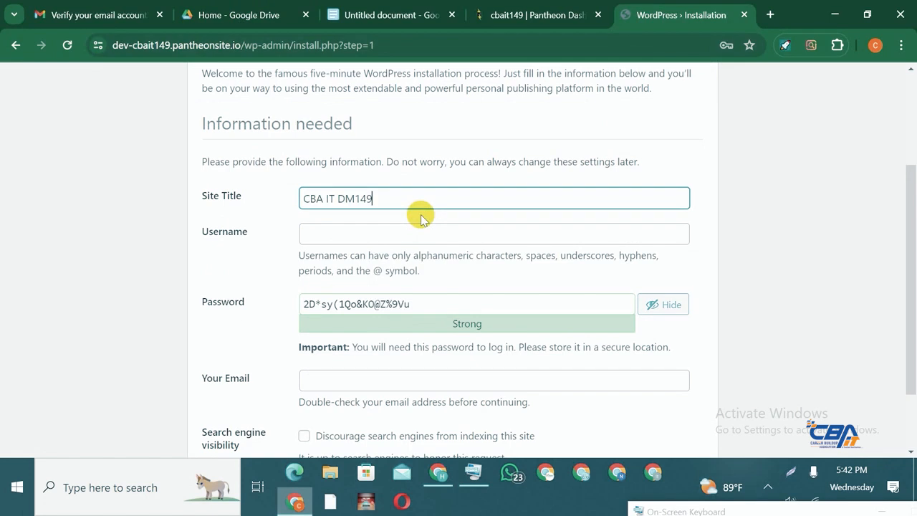
- Copy the site title into the Username field and remove its spaces
left_click(390, 229)
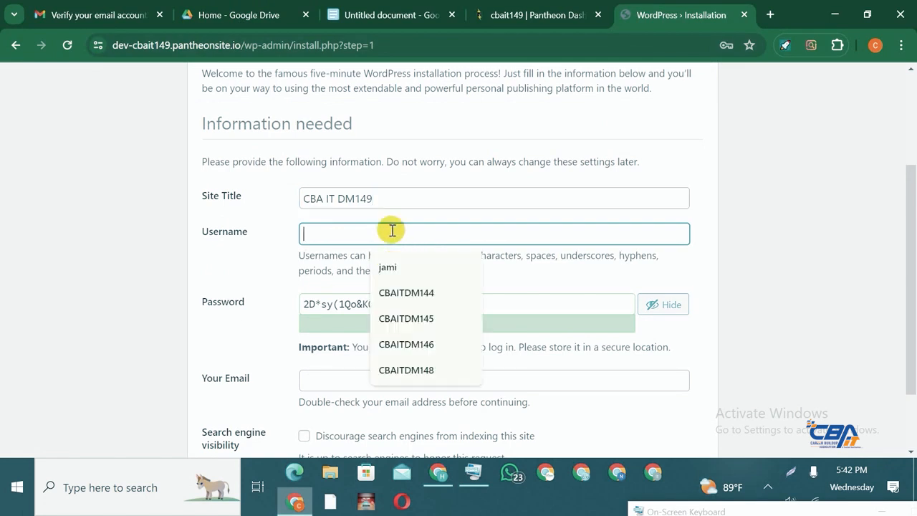
triple_click(392, 199)
right_click(392, 200)
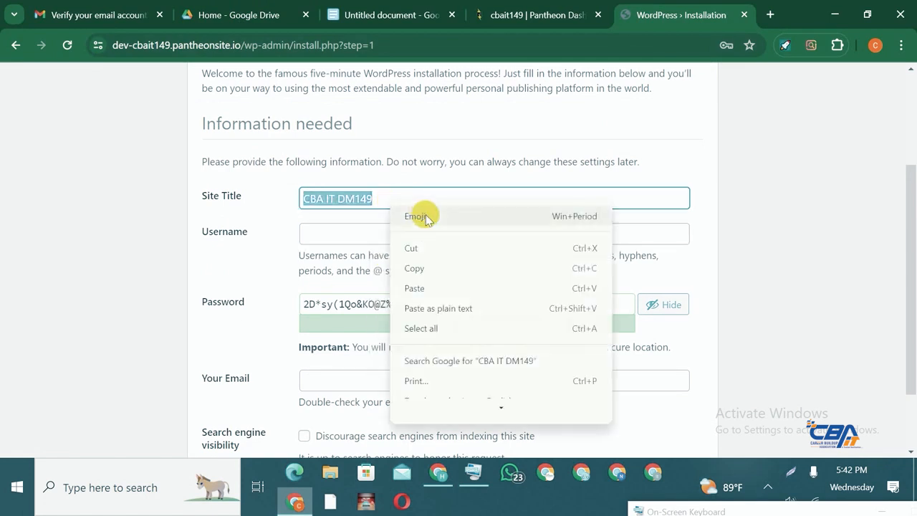
left_click(424, 264)
left_click(377, 235)
key("ctrl+v")
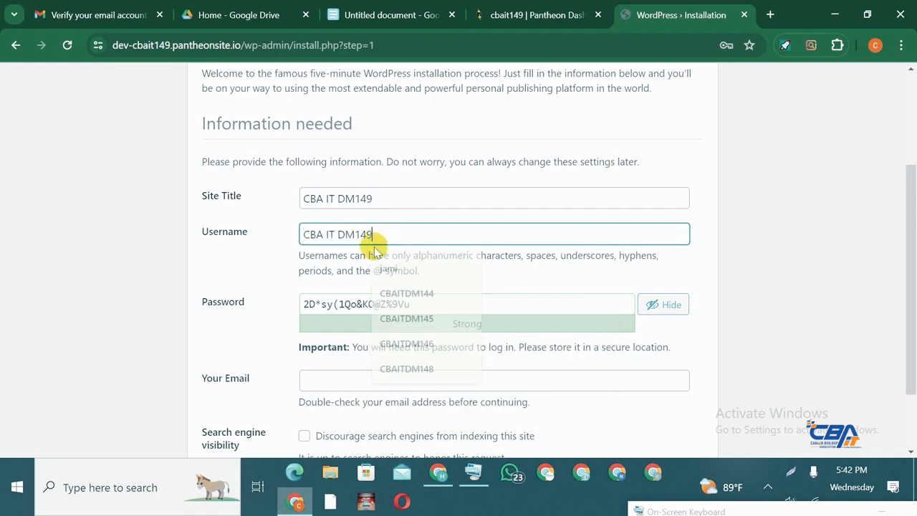
left_click(336, 235)
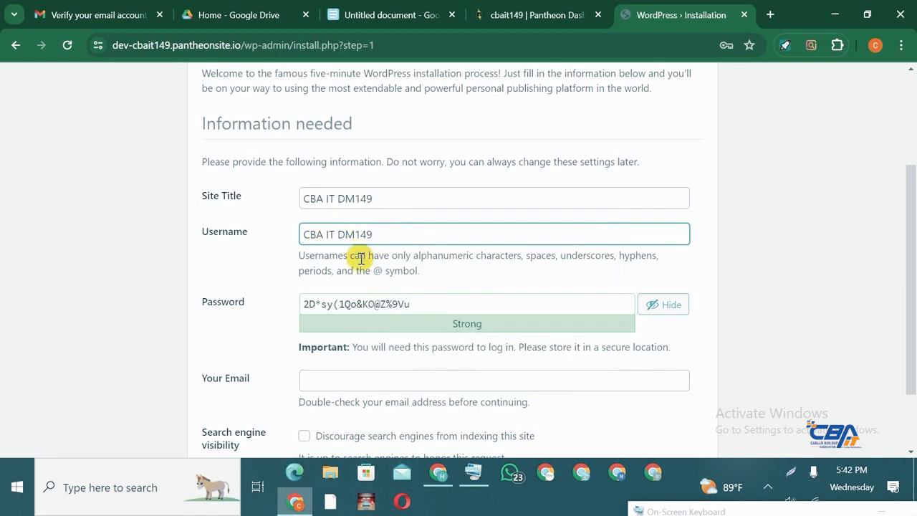
key("BackSpace")
left_click(326, 233)
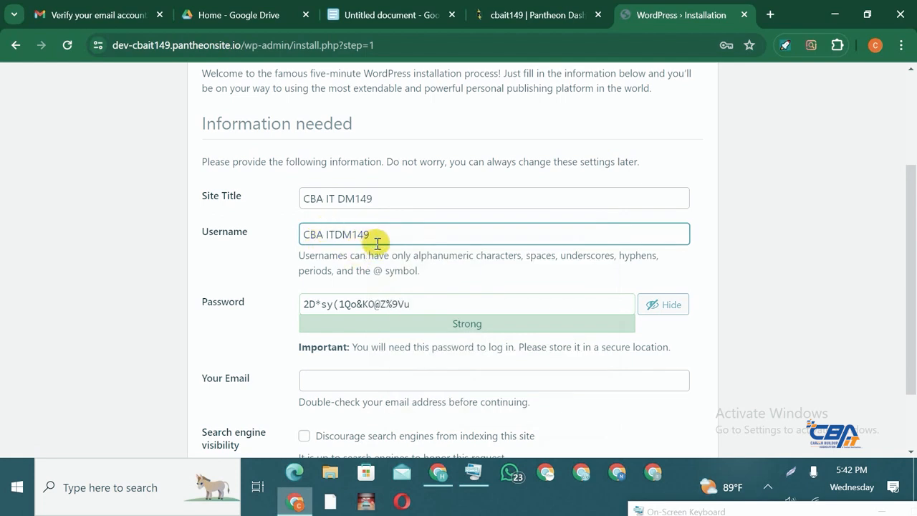
key("BackSpace")
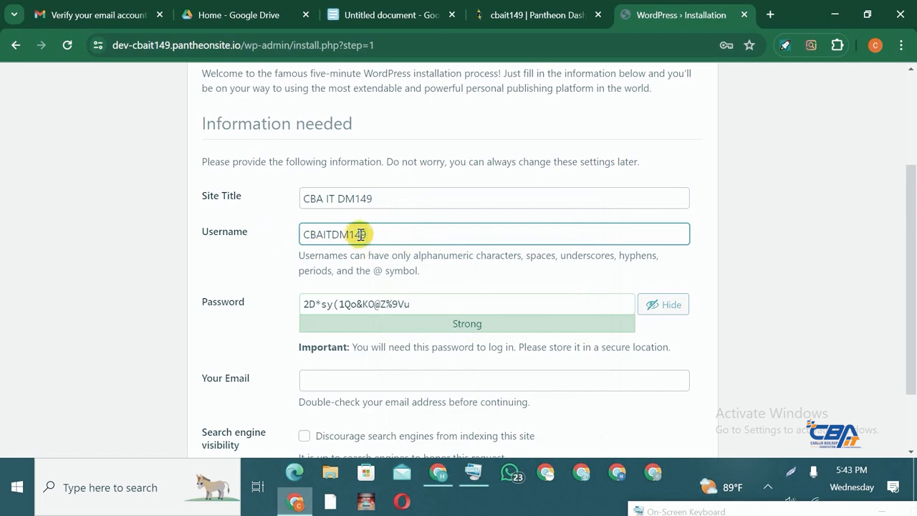
- Select the generated password, then copy the username
left_click(414, 304)
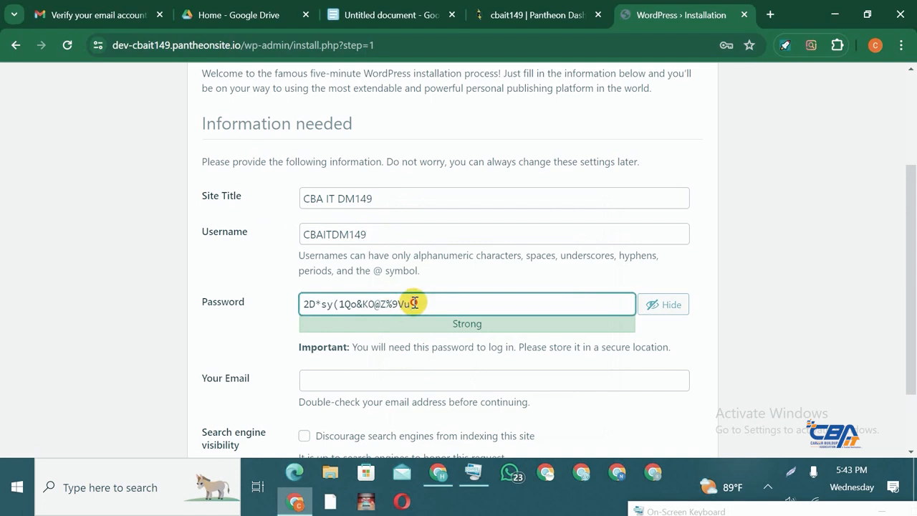
triple_click(436, 304)
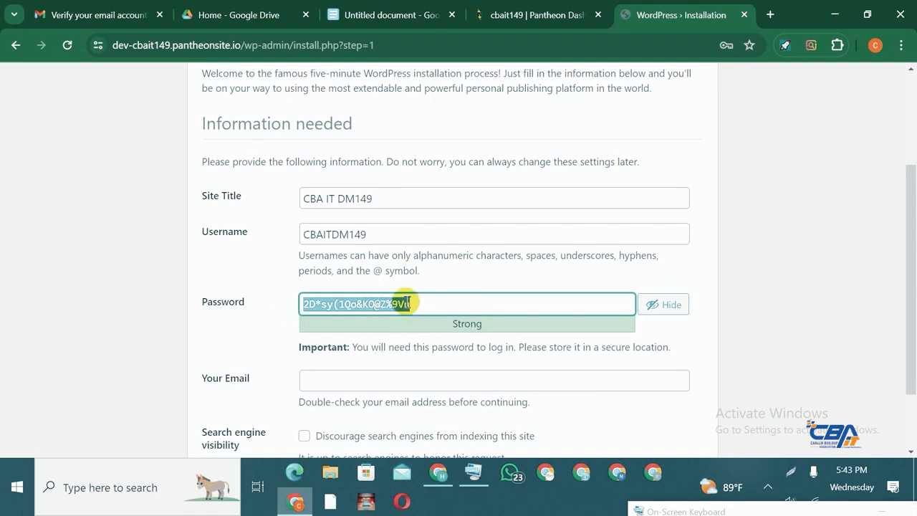
double_click(389, 234)
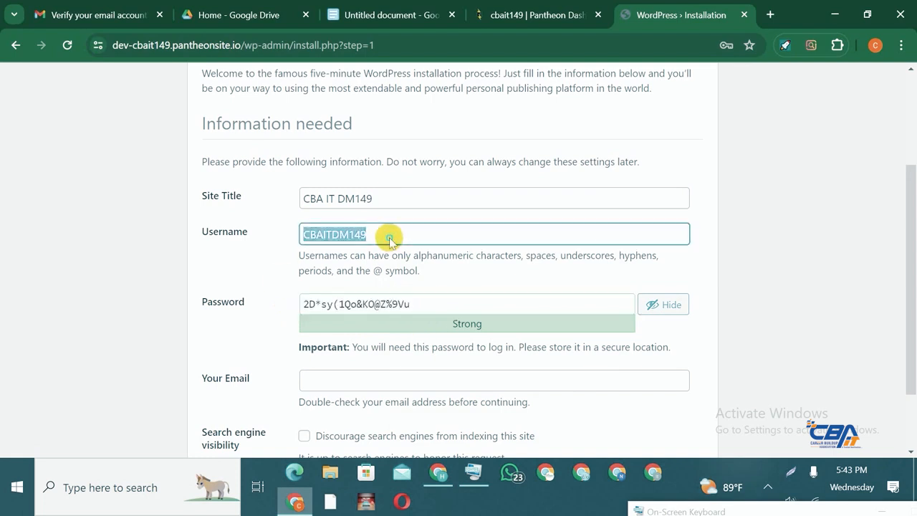
right_click(389, 235)
left_click(432, 102)
- Paste the WordPress username on a new line in the Google Docs notes
left_click(440, 14)
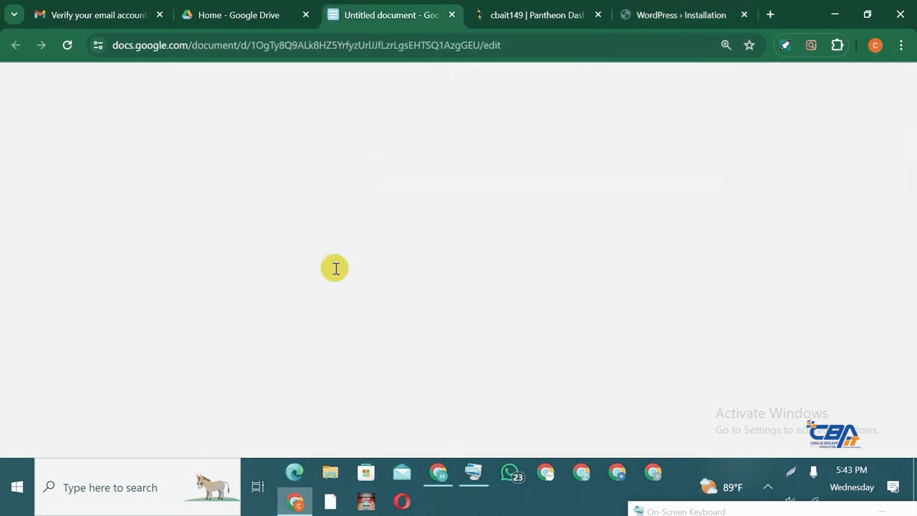
left_click(285, 268)
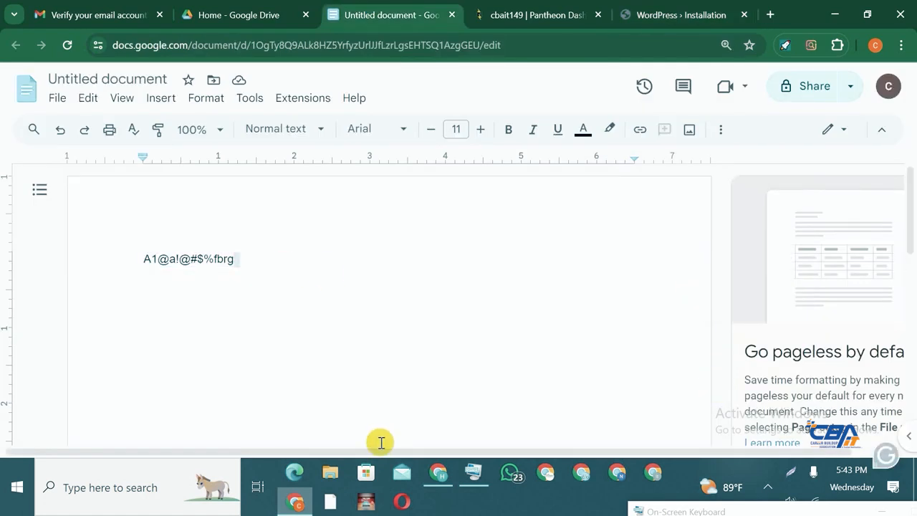
left_click_drag(677, 512, 610, 301)
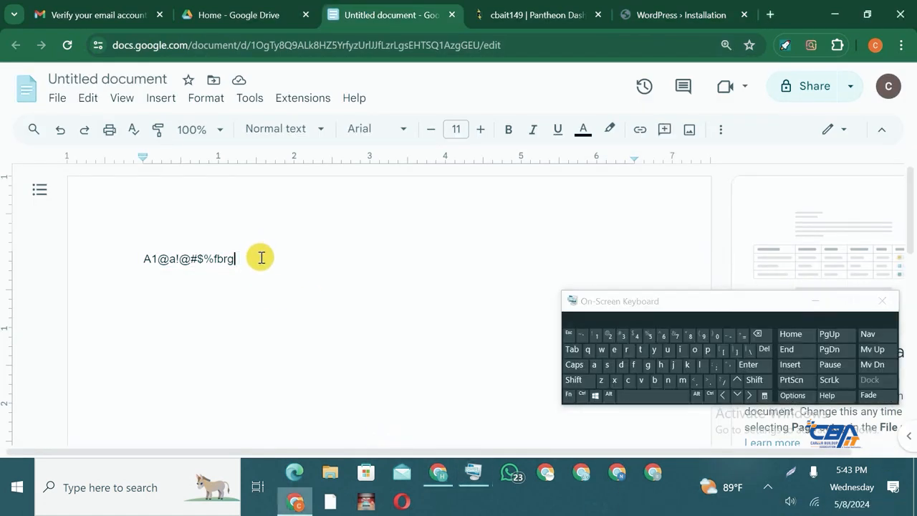
left_click(753, 367)
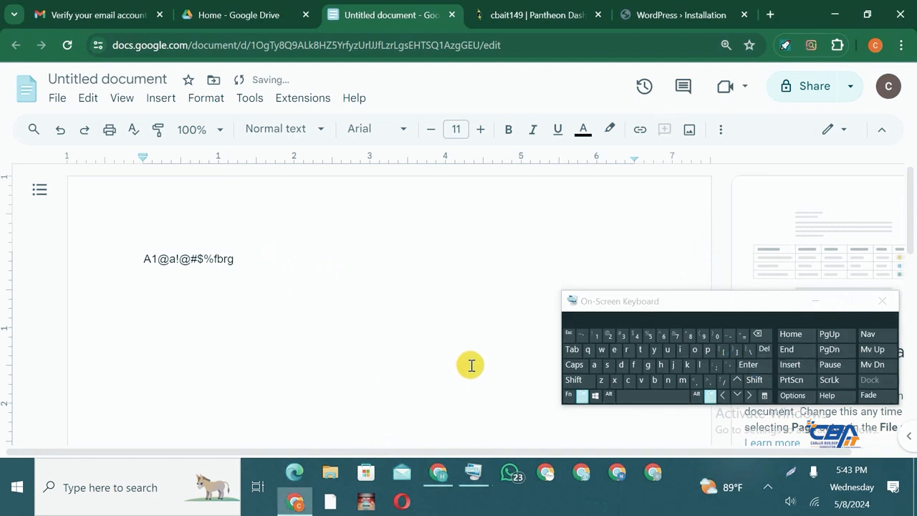
key("ctrl+v")
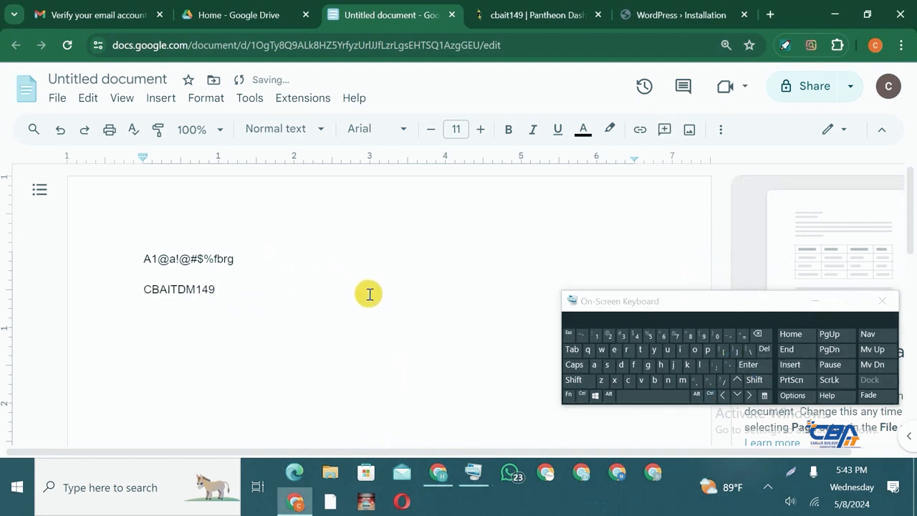
left_click(747, 364)
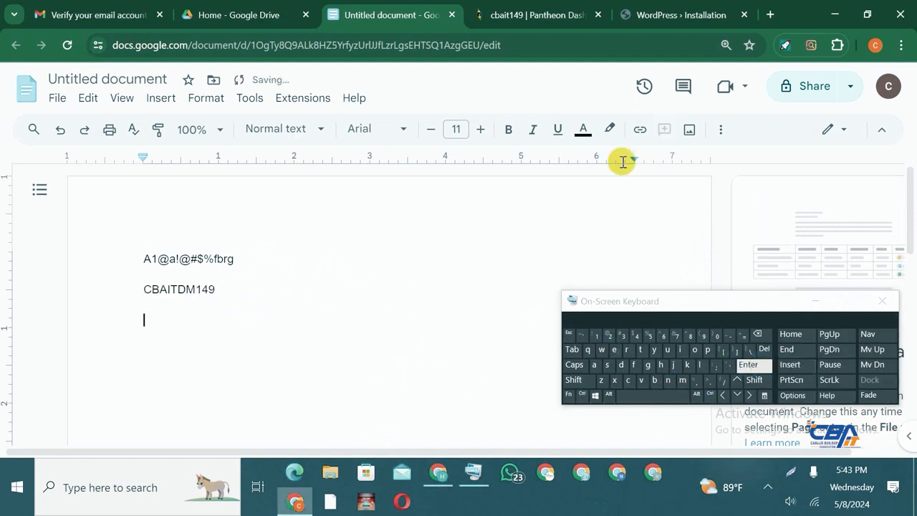
- Copy the generated password from the install form and paste it below the username in the notes
left_click(648, 14)
left_click_drag(654, 303, 735, 398)
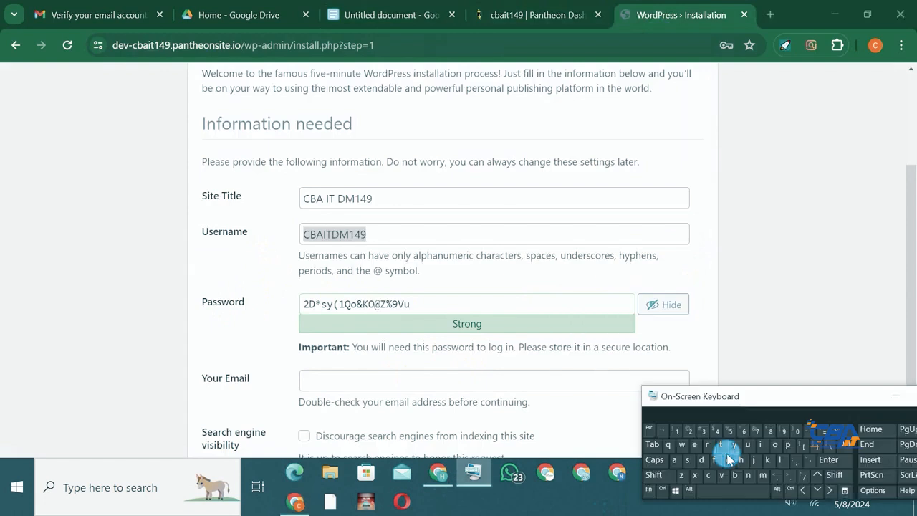
left_click_drag(727, 458, 714, 457)
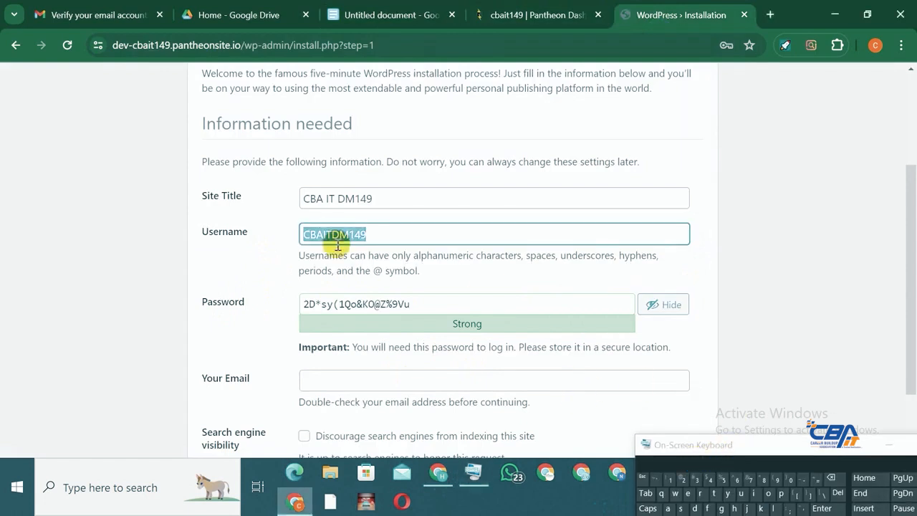
triple_click(397, 304)
right_click(398, 305)
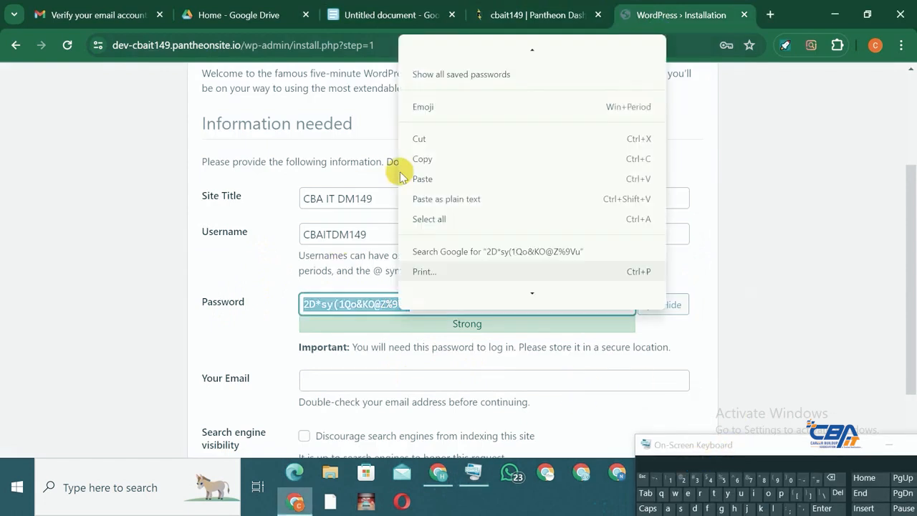
left_click(424, 159)
left_click(386, 14)
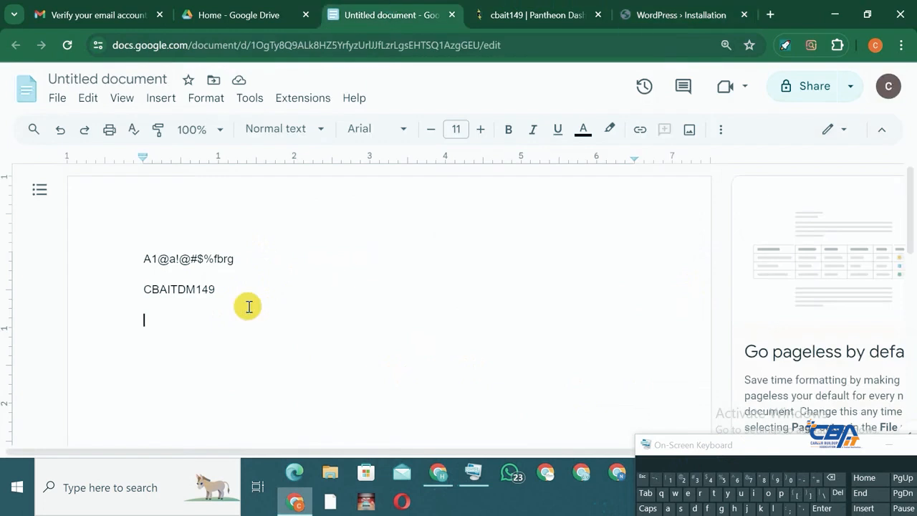
key("ctrl+v")
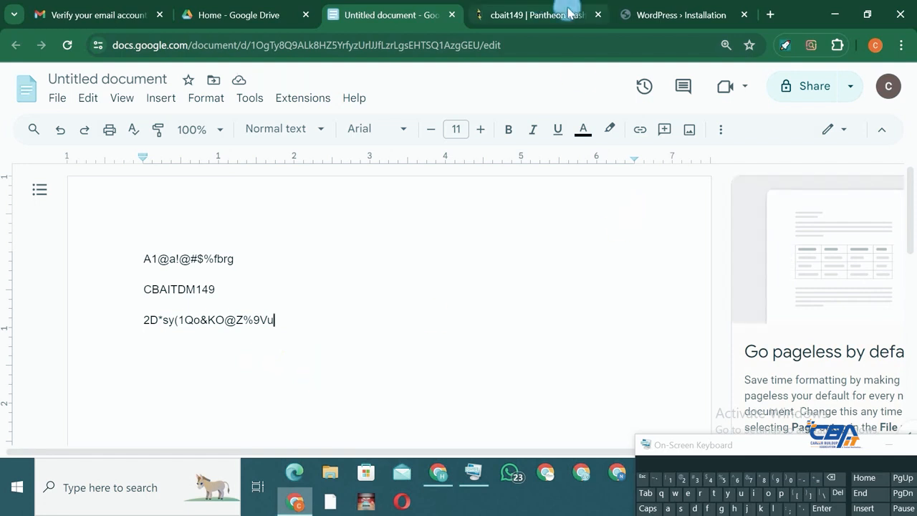
left_click(659, 10)
- Fill the admin e-mail from autofill with 148 changed to 149, discourage indexing, and install WordPress
left_click(706, 249)
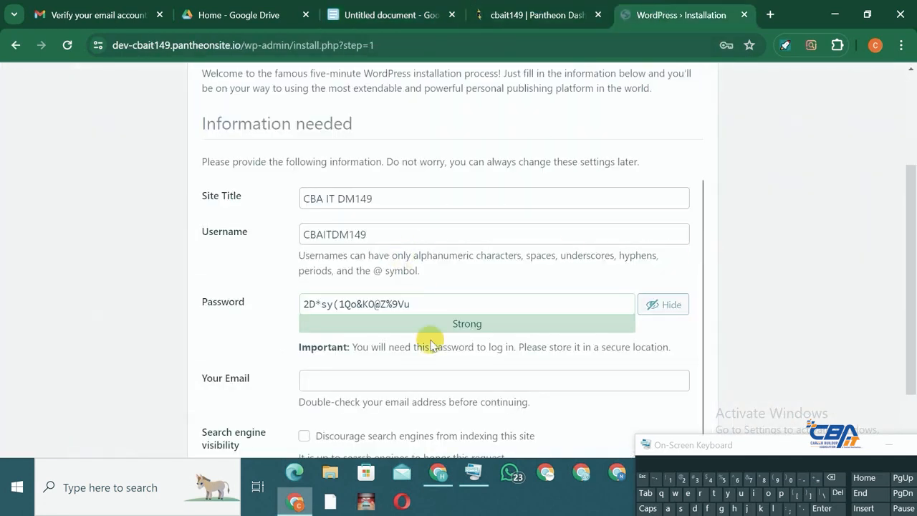
scroll(426, 251, "down", 1)
left_click(333, 292)
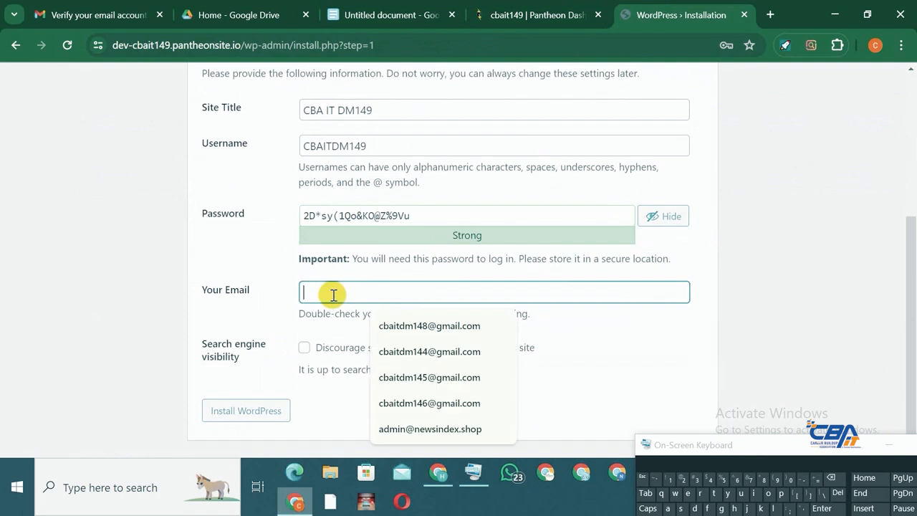
left_click(429, 326)
left_click(360, 292)
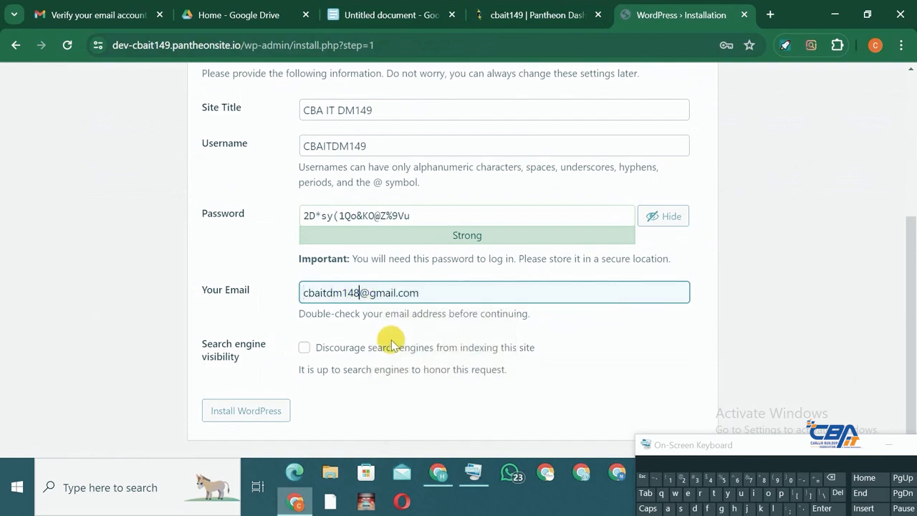
key("BackSpace")
type("9")
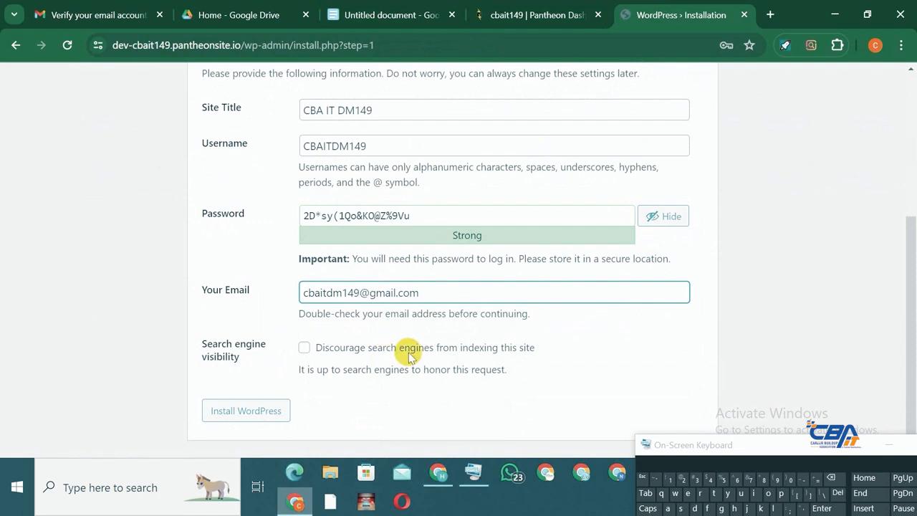
left_click(602, 345)
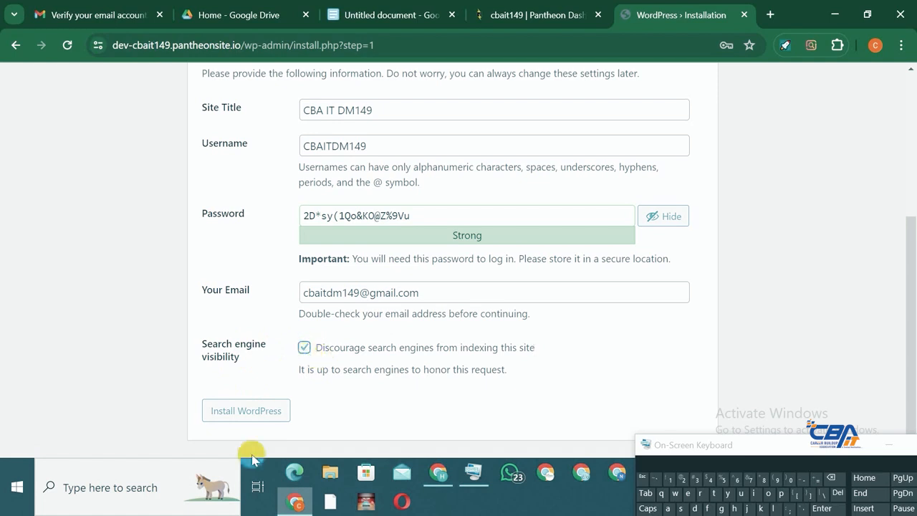
left_click(242, 412)
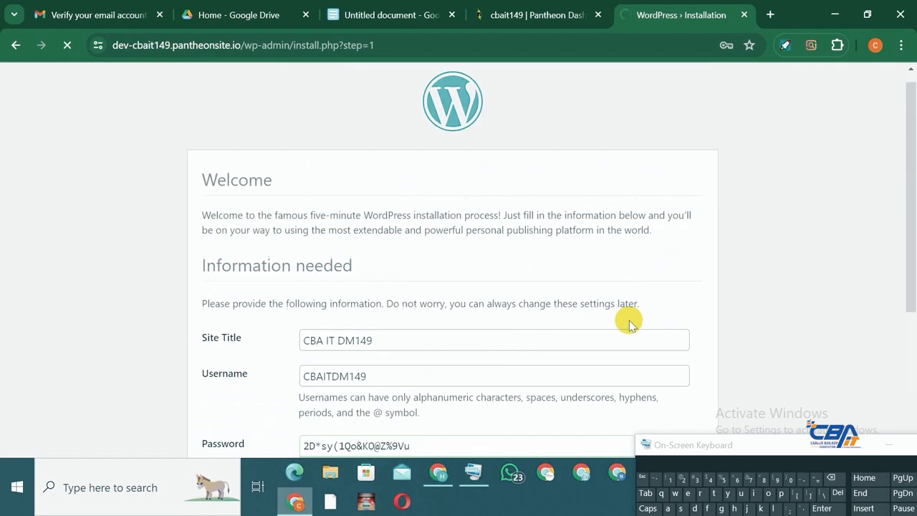
- Save the site login in Chrome, tick Remember Me, verify the password and log in
left_click(662, 259)
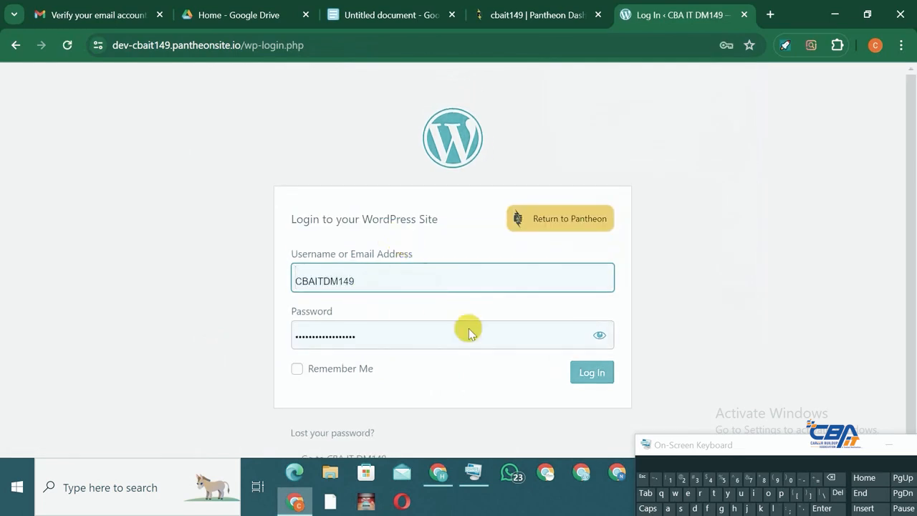
left_click(311, 368)
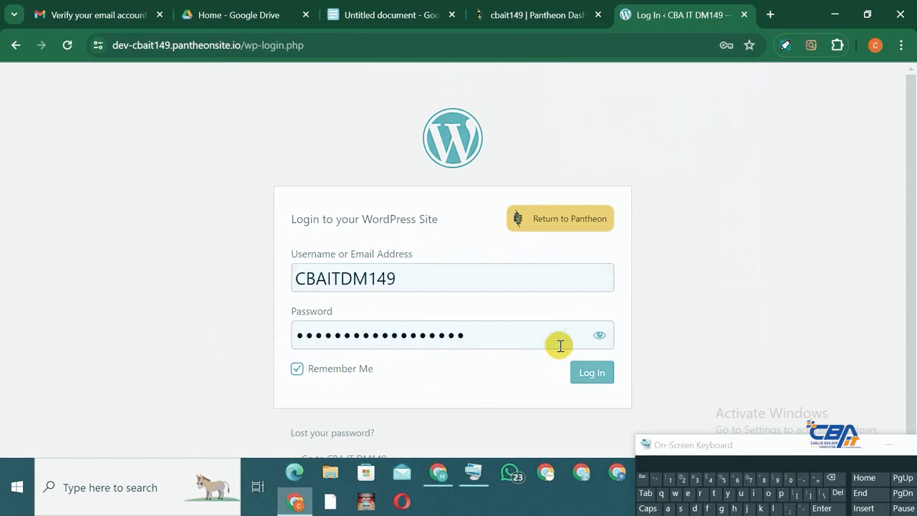
left_click(599, 334)
left_click(601, 336)
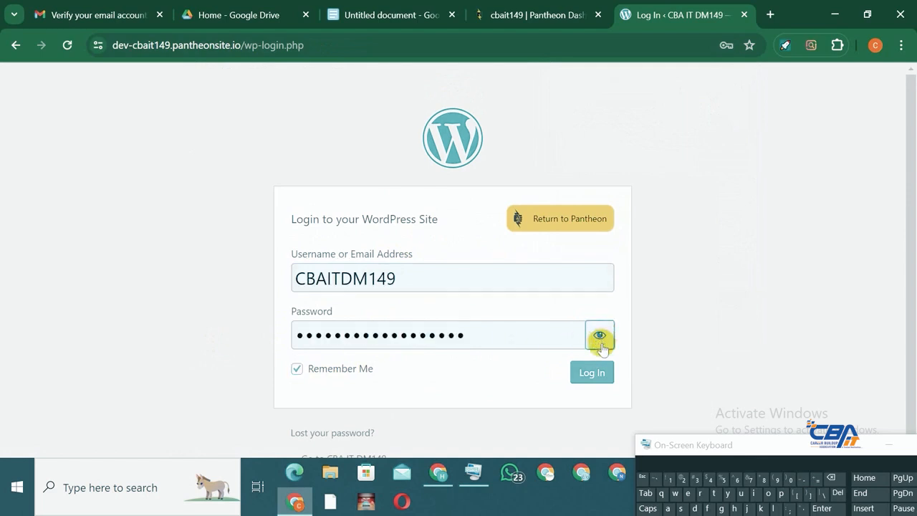
left_click(594, 374)
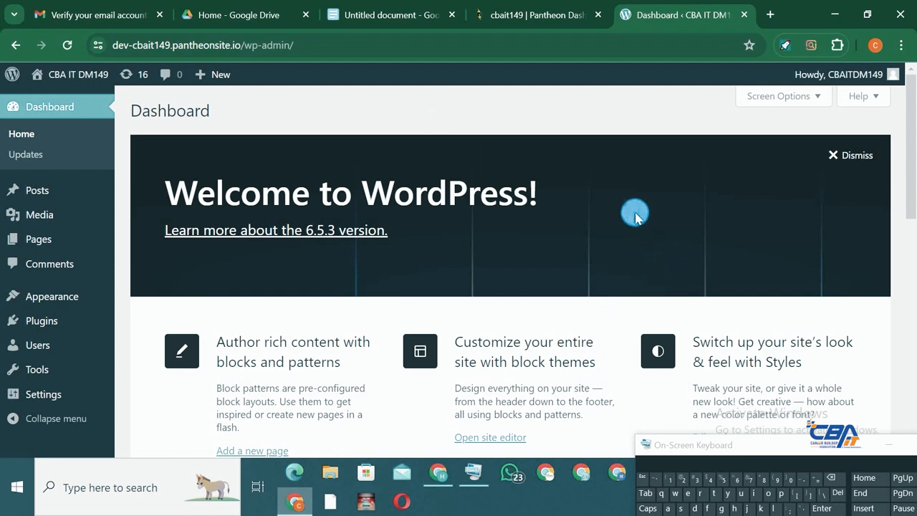
- Copy the site's base URL from the admin tab's address bar
scroll(626, 272, "down", 3)
scroll(645, 143, "up", 3)
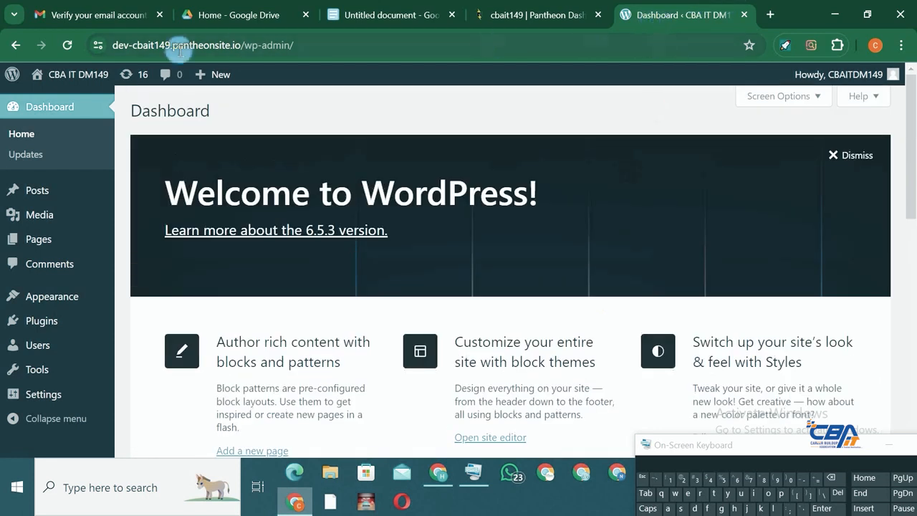
left_click(117, 44)
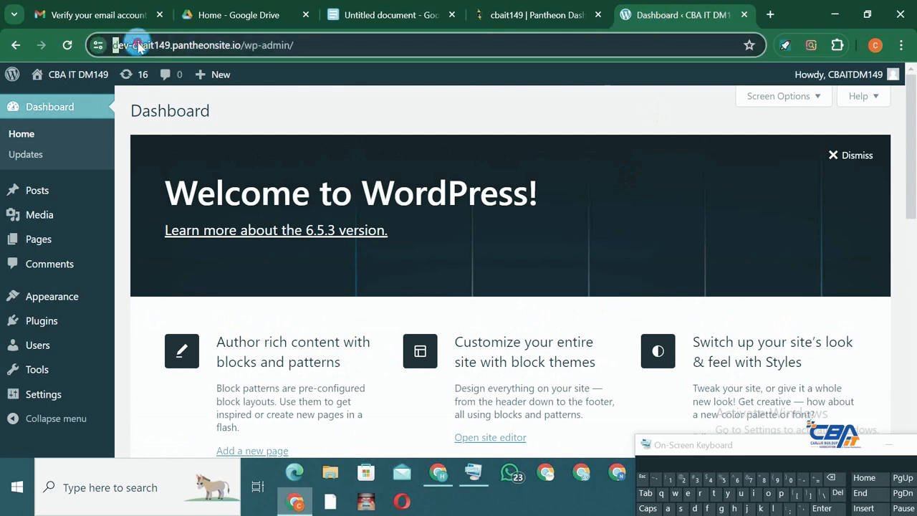
left_click(291, 44)
left_click_drag(273, 45, 86, 44)
right_click(170, 48)
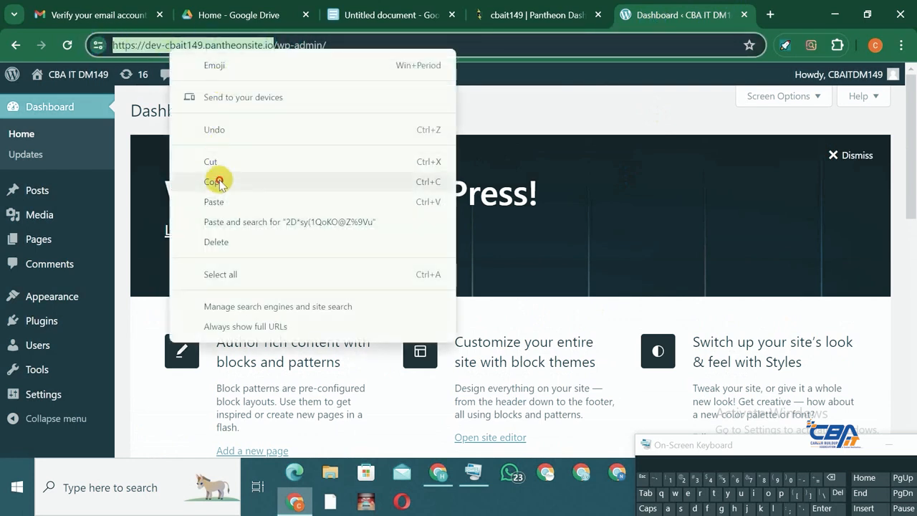
left_click(208, 181)
- Load the copied URL in a new tab and scroll through the public home page
left_click(770, 14)
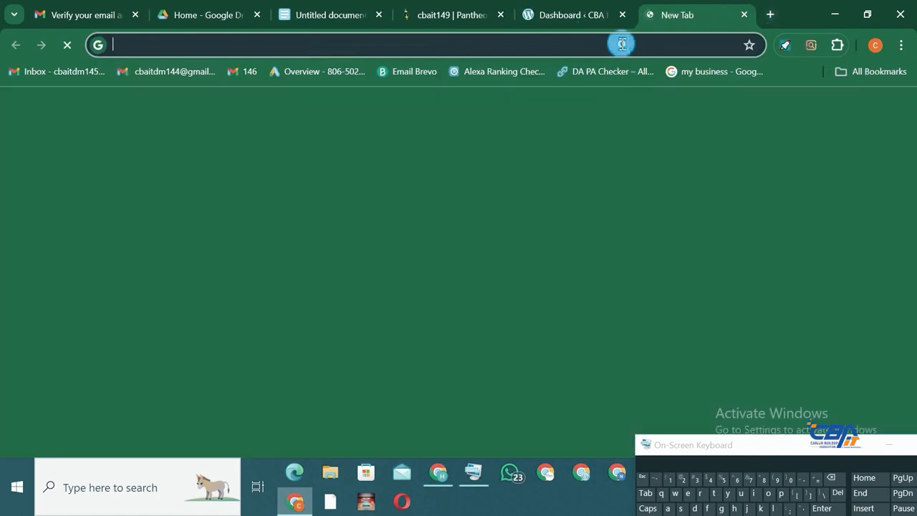
right_click(620, 44)
left_click(452, 182)
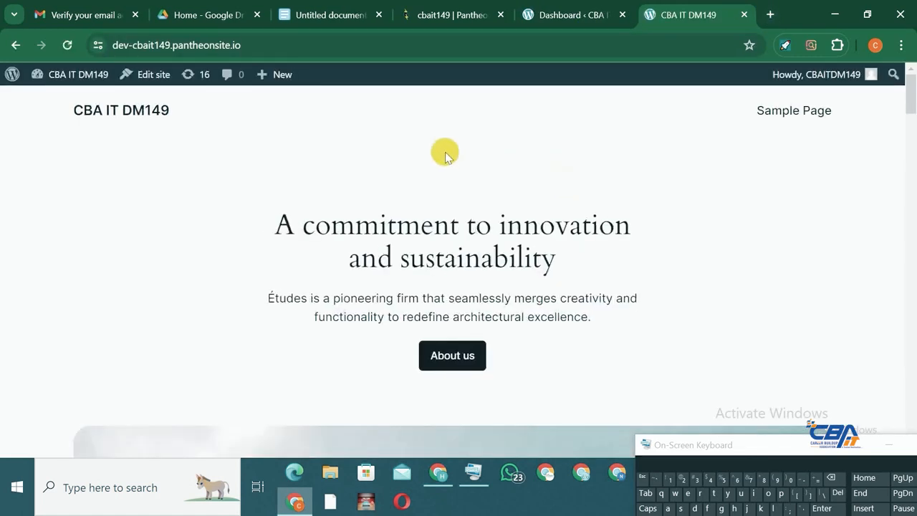
scroll(439, 209, "down", 4)
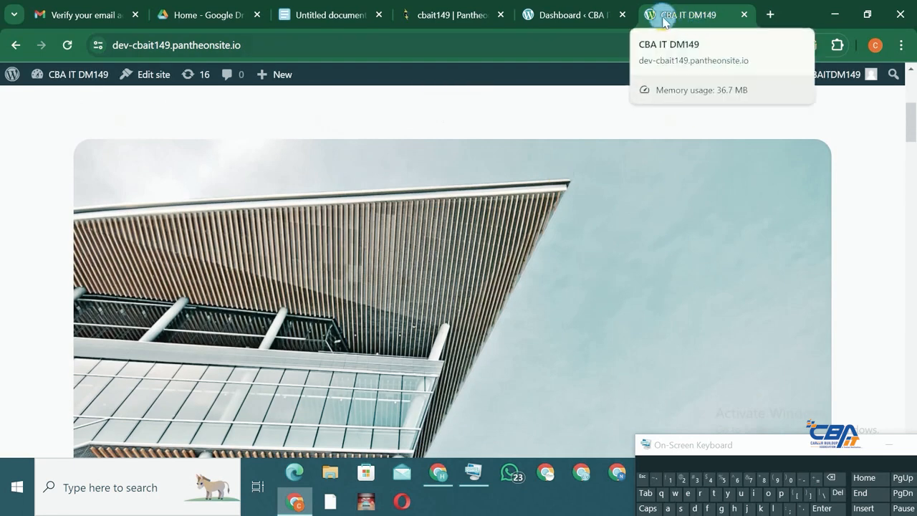
scroll(368, 215, "up", 4)
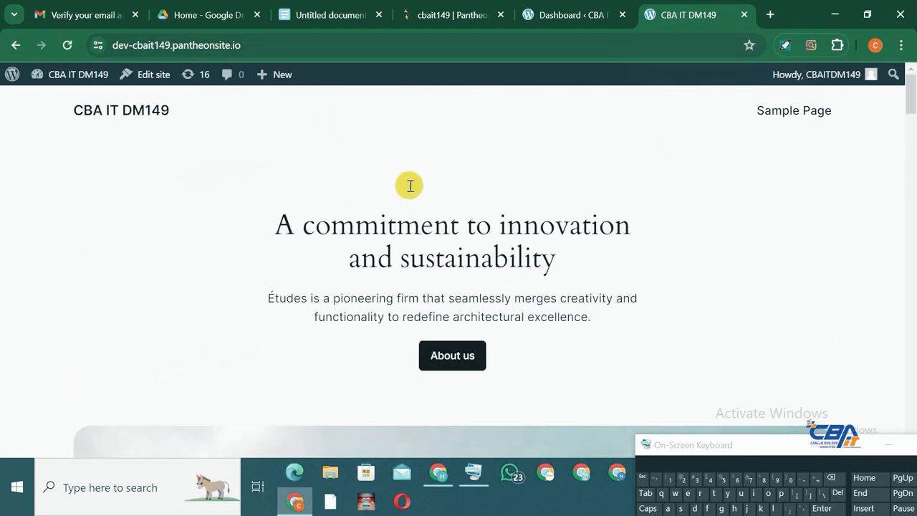
scroll(409, 187, "down", 6)
scroll(356, 257, "up", 6)
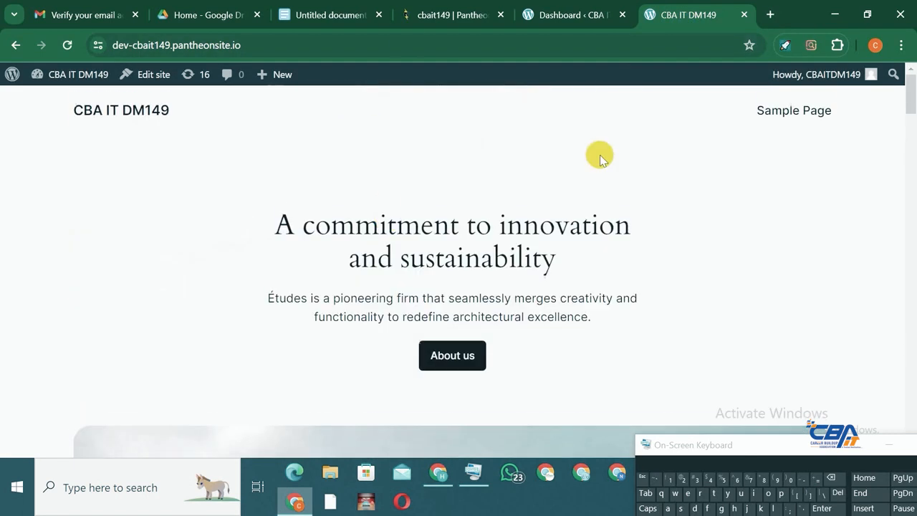
left_click(162, 79)
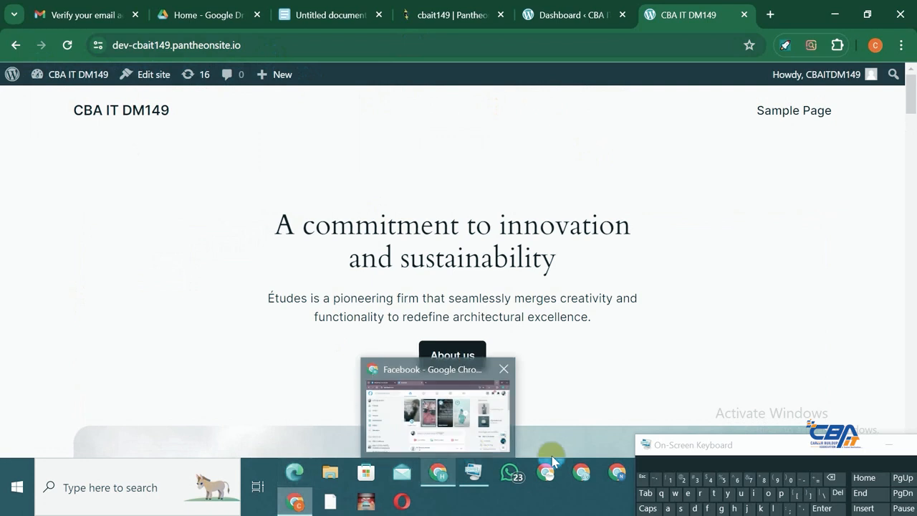
- Launch Google Chrome from Windows search and pick a different profile in the picker
left_click(122, 506)
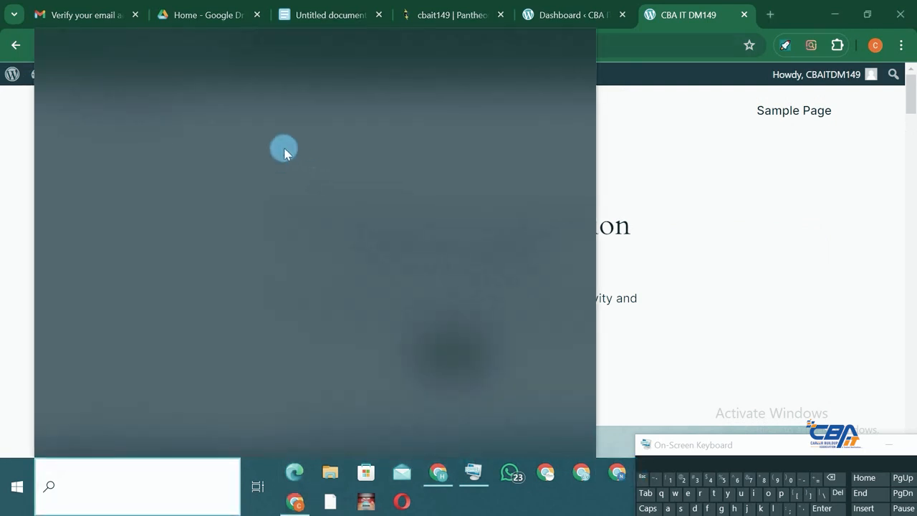
left_click(342, 122)
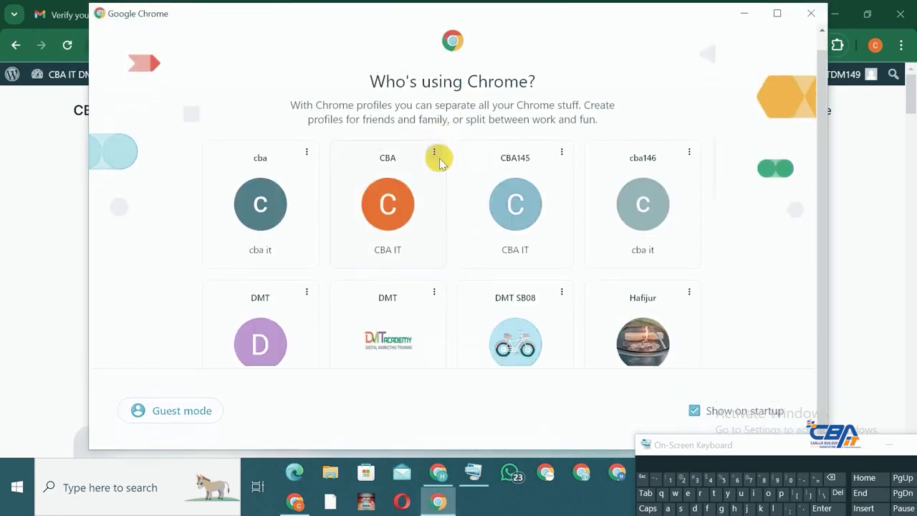
scroll(430, 187, "down", 10)
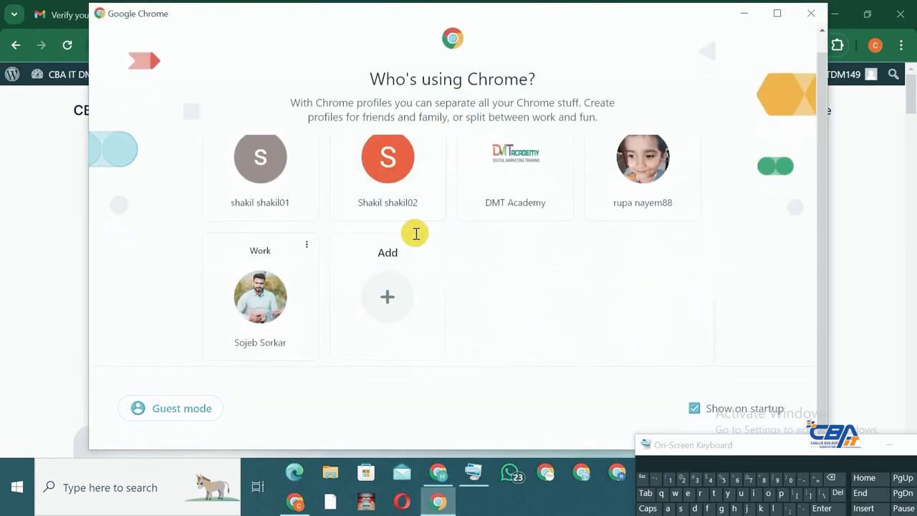
scroll(415, 233, "up", 3)
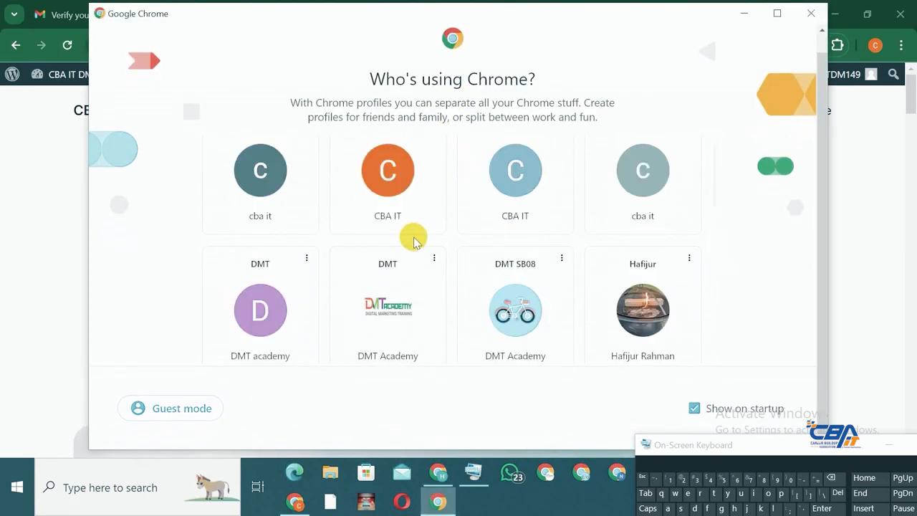
left_click(641, 176)
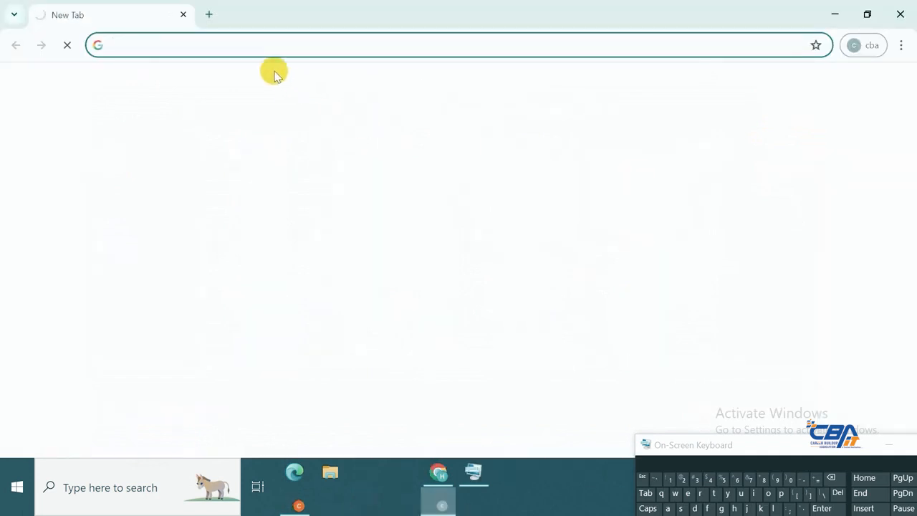
- Load dev-cbait149.pantheonsite.io in the other profile's window and dismiss Chrome's tip bubble
key("ctrl+v")
left_click(301, 84)
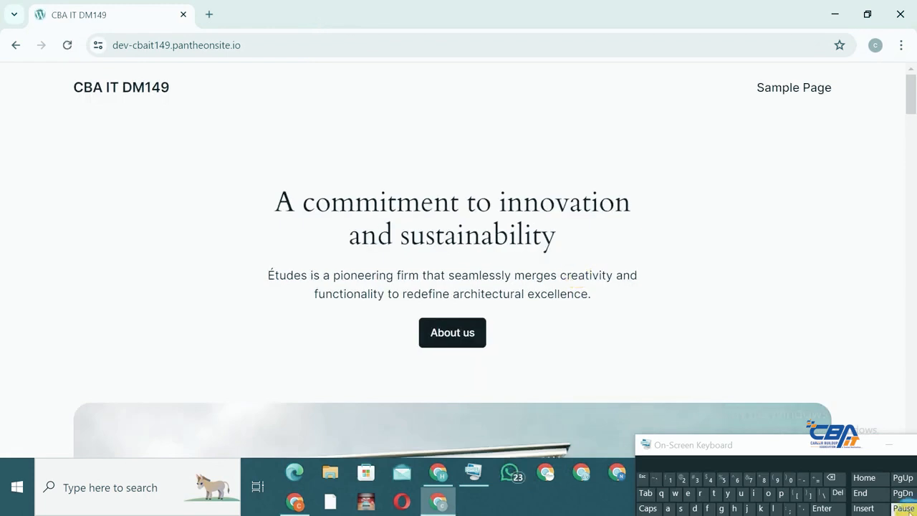
scroll(426, 154, "down", 4)
scroll(426, 154, "down", 15)
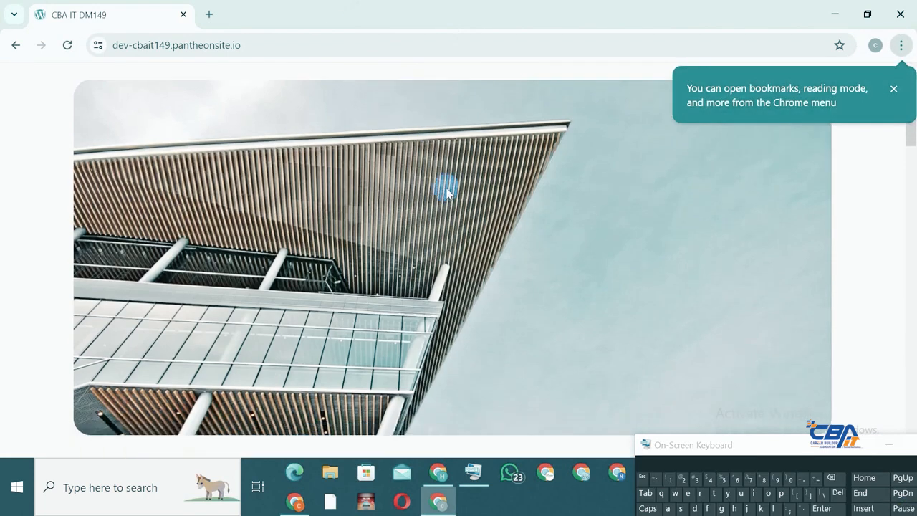
scroll(475, 185, "up", 18)
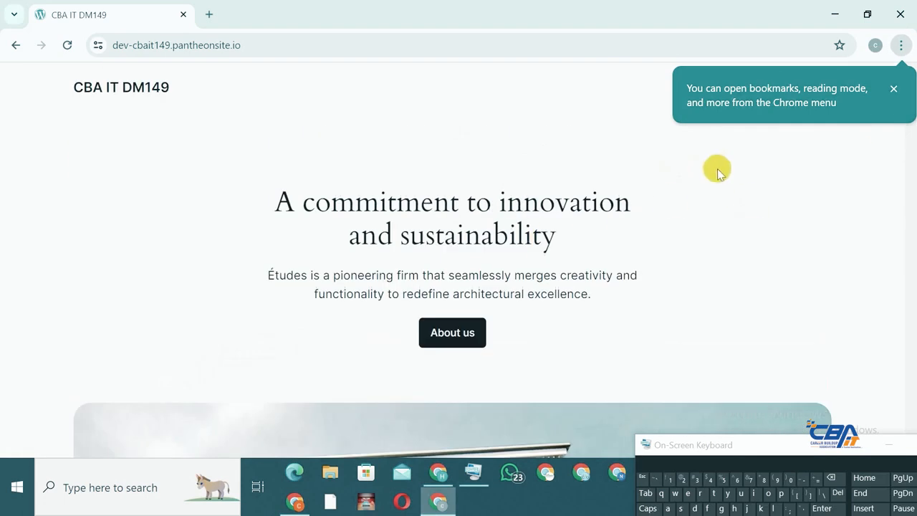
left_click(894, 89)
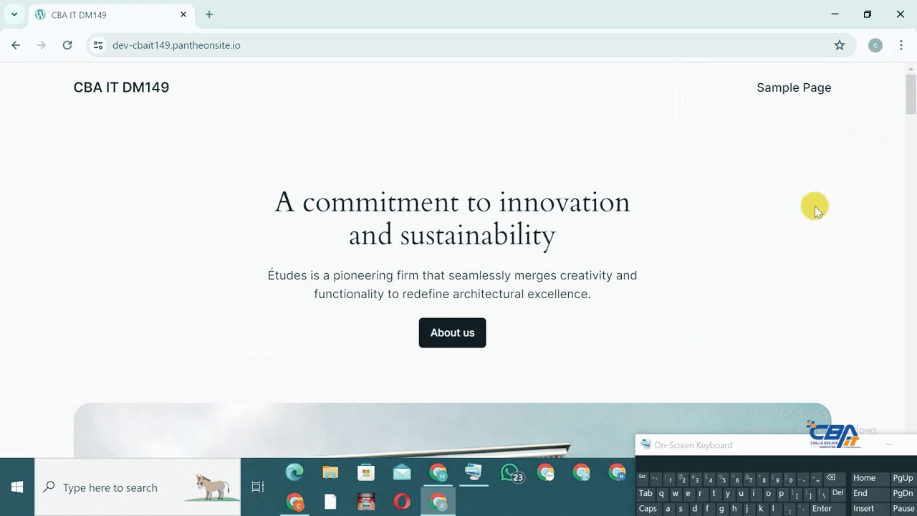
scroll(626, 233, "down", 2)
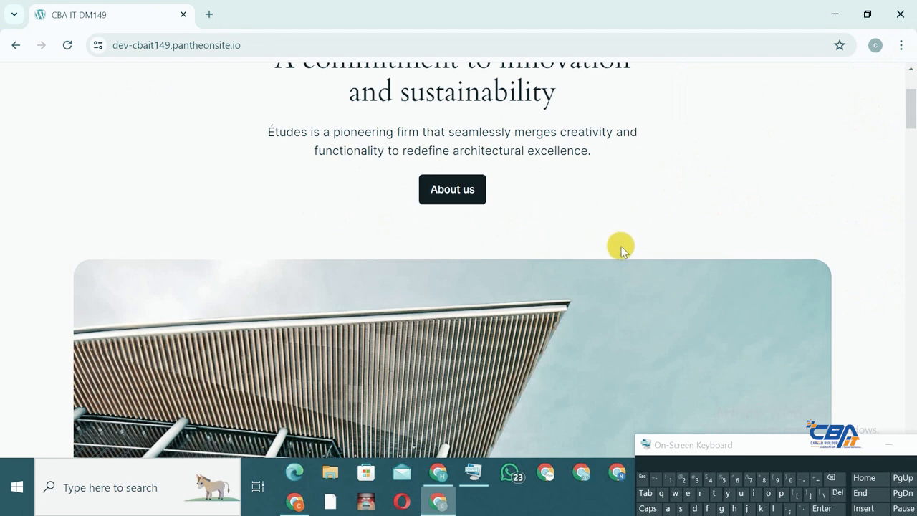
scroll(635, 241, "up", 2)
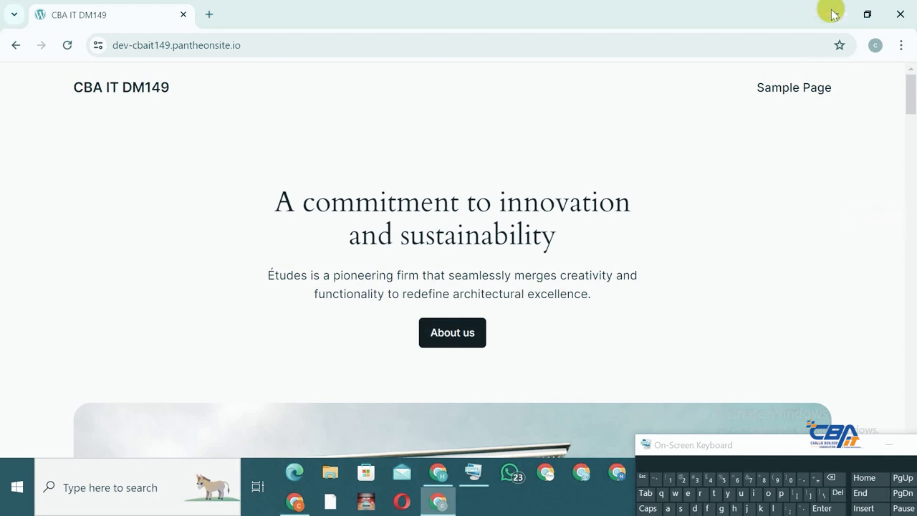
- Bring up the Chrome window and check the Pantheon, Dashboard and front-page tabs
scroll(761, 230, "down", 8)
scroll(622, 391, "up", 10)
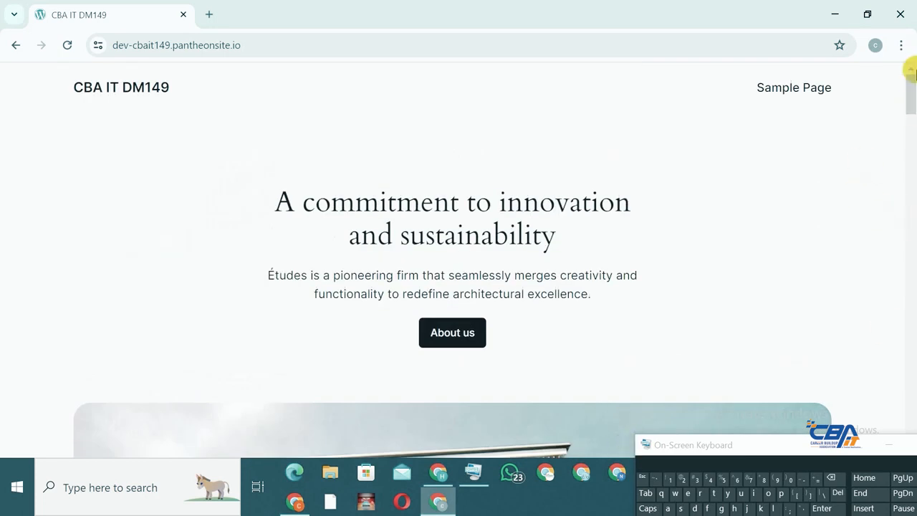
scroll(132, 230, "down", 5)
scroll(20, 207, "up", 5)
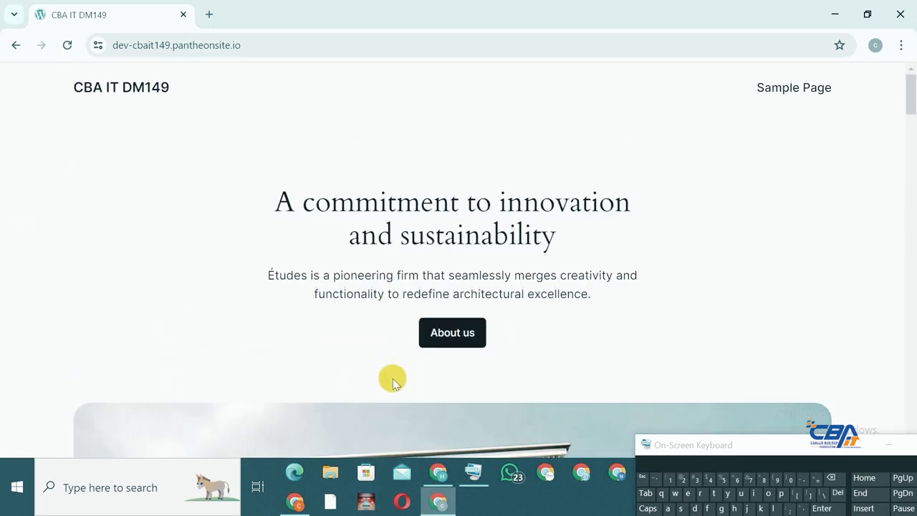
left_click(294, 501)
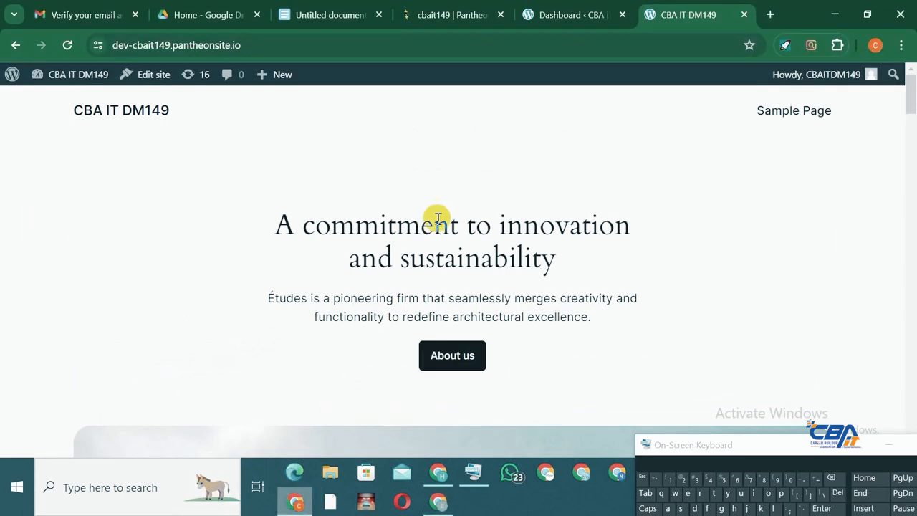
left_click(450, 15)
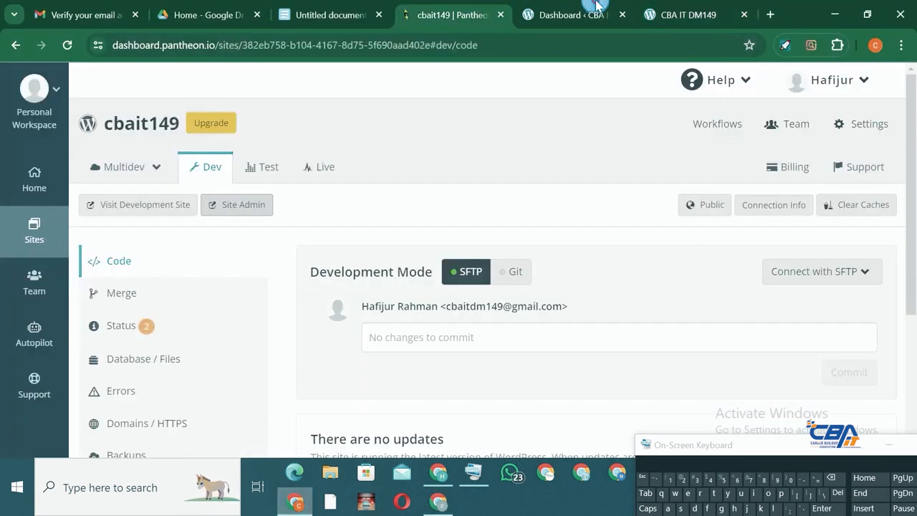
left_click(570, 14)
left_click(640, 15)
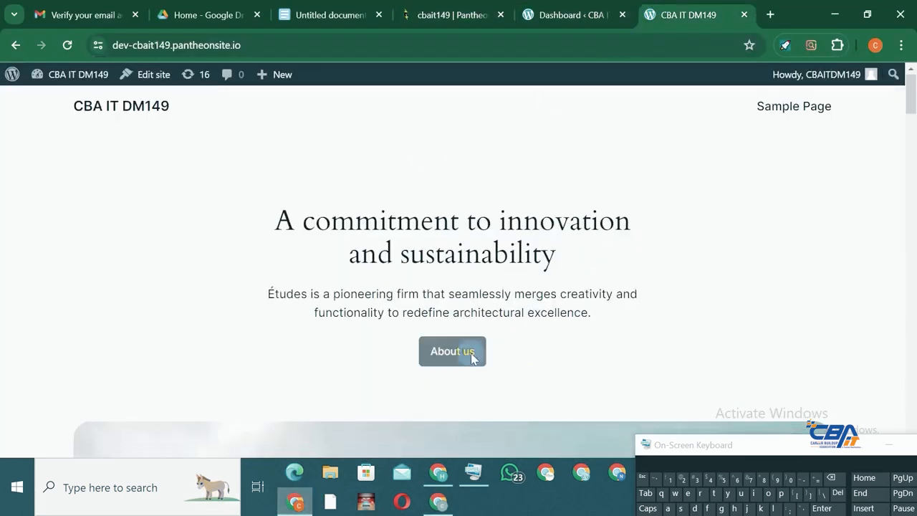
scroll(508, 352, "down", 10)
scroll(508, 377, "up", 10)
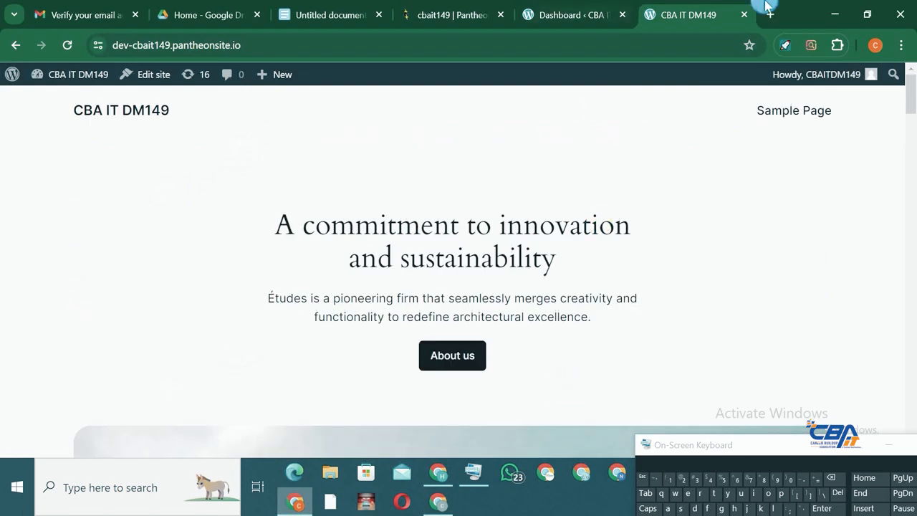
- Check the front page's web address without changing it, then close the front-page tab
left_click(467, 41)
left_click(474, 42)
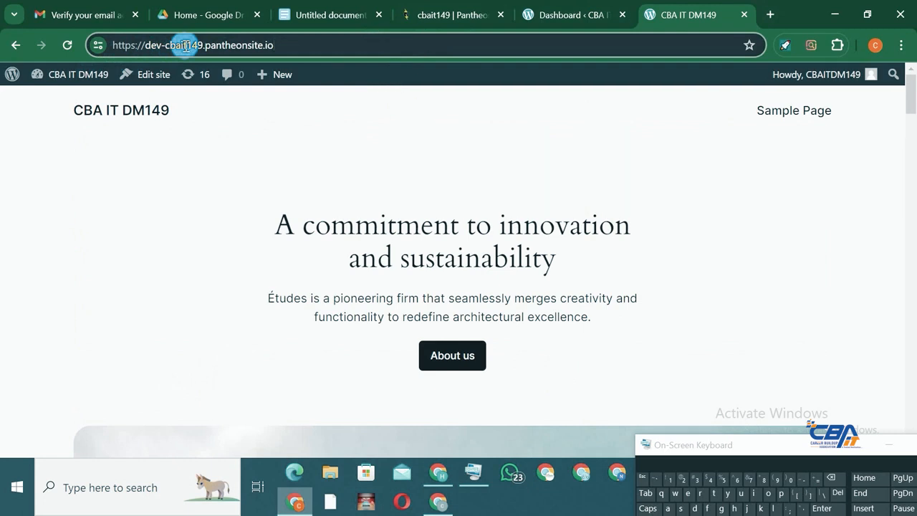
left_click(437, 94)
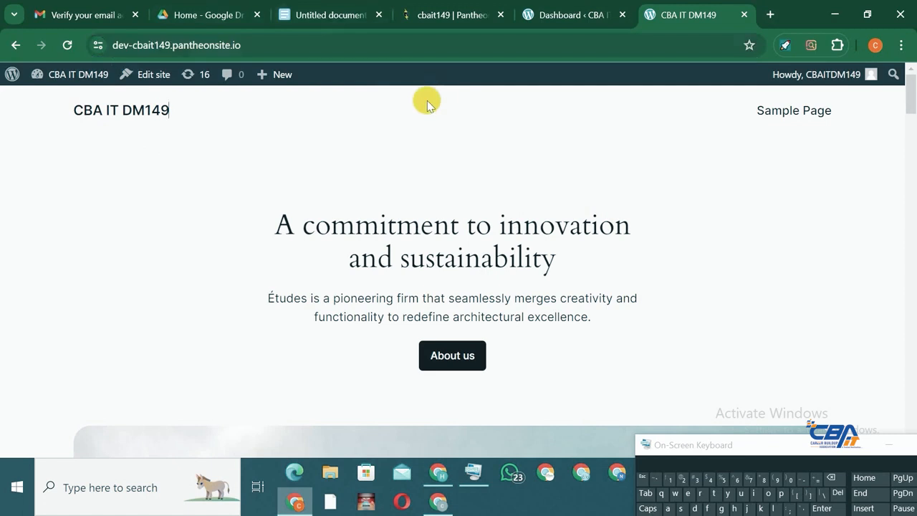
left_click(576, 12)
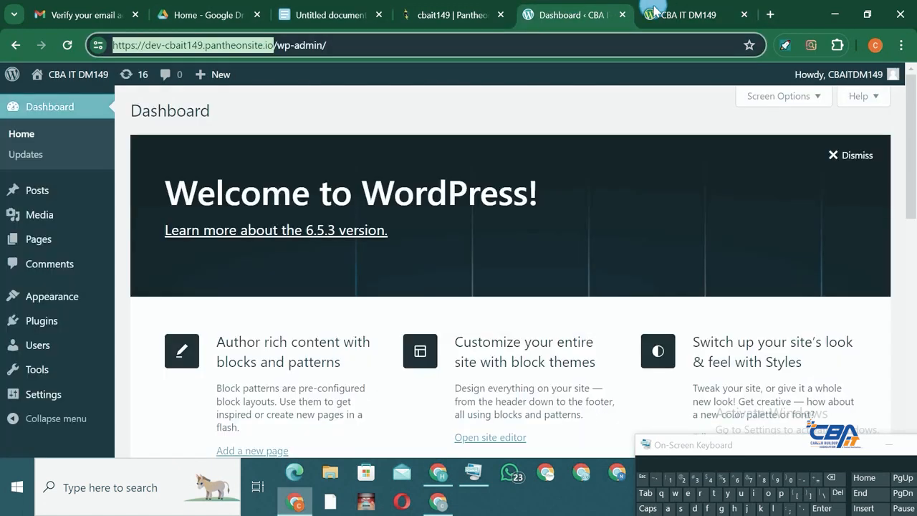
left_click(699, 9)
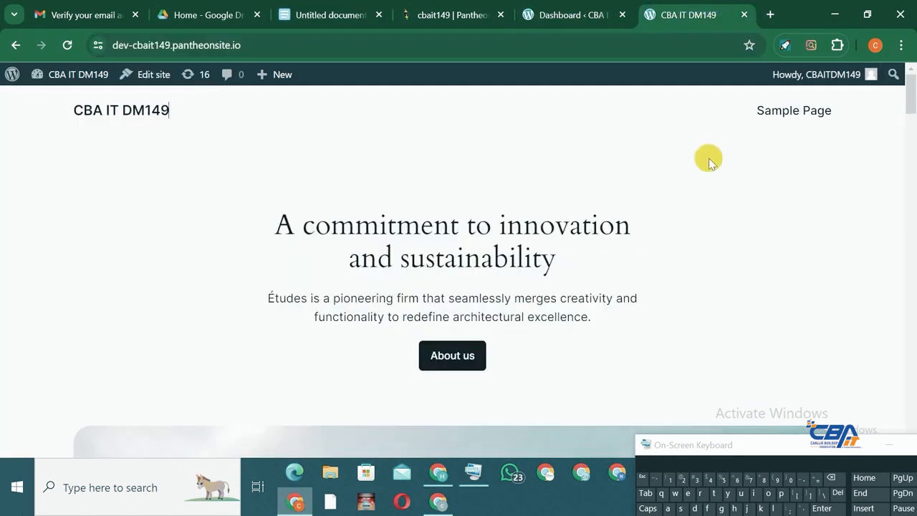
left_click(745, 14)
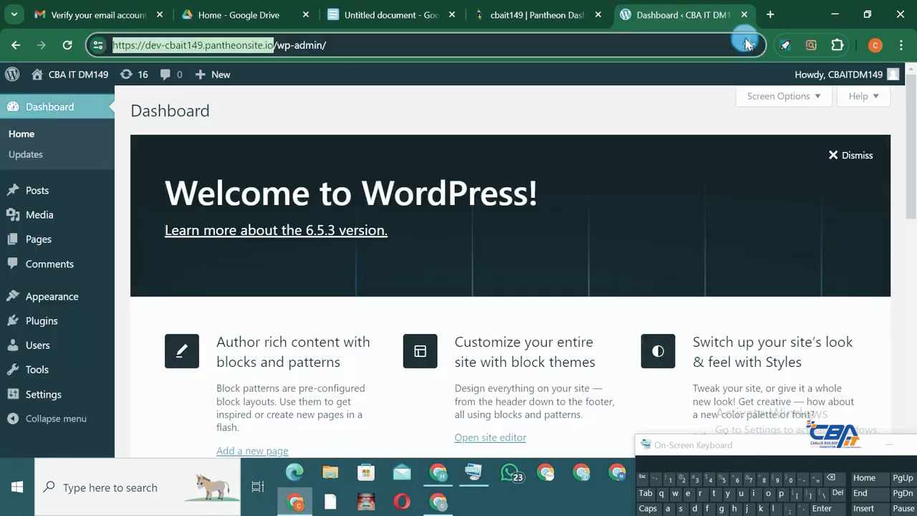
- Dismiss the Welcome to WordPress panel on the Dashboard
left_click(856, 154)
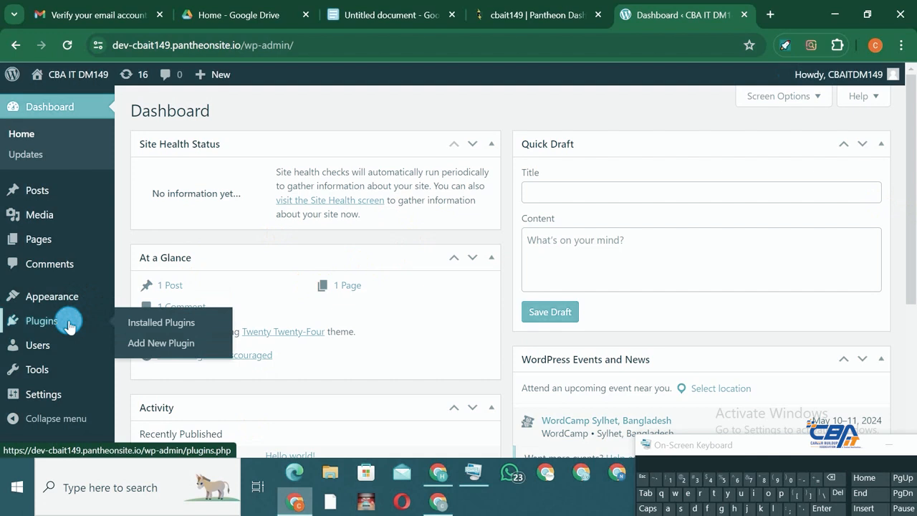
- Review Akismet and Hello Dolly in the Installed Plugins list
left_click(152, 324)
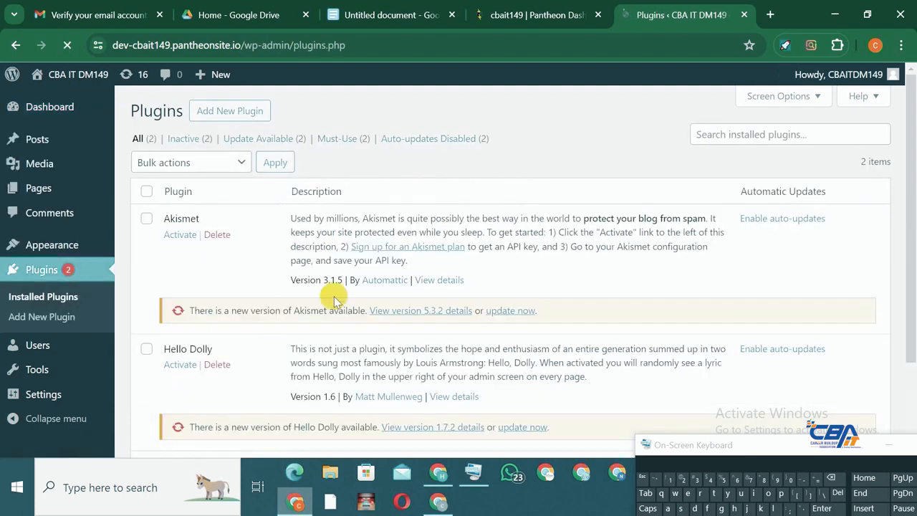
scroll(452, 242, "down", 2)
scroll(566, 230, "up", 1)
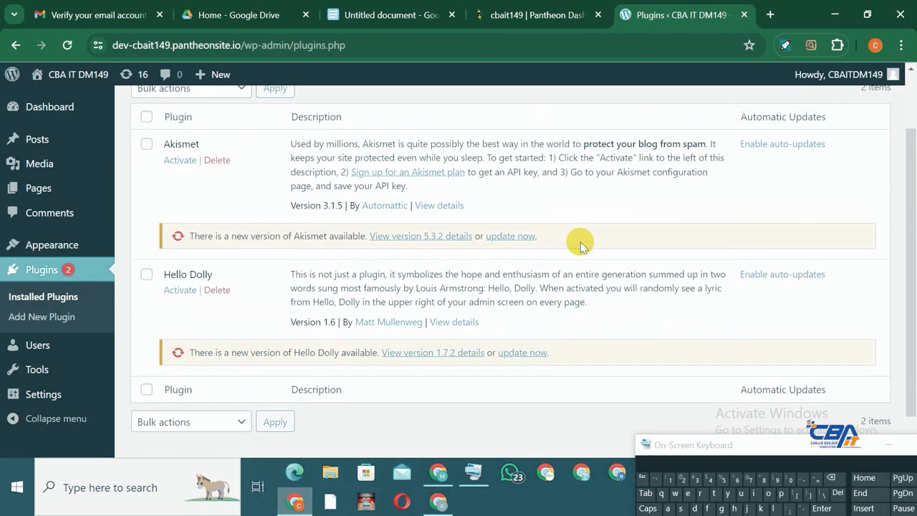
scroll(580, 245, "up", 2)
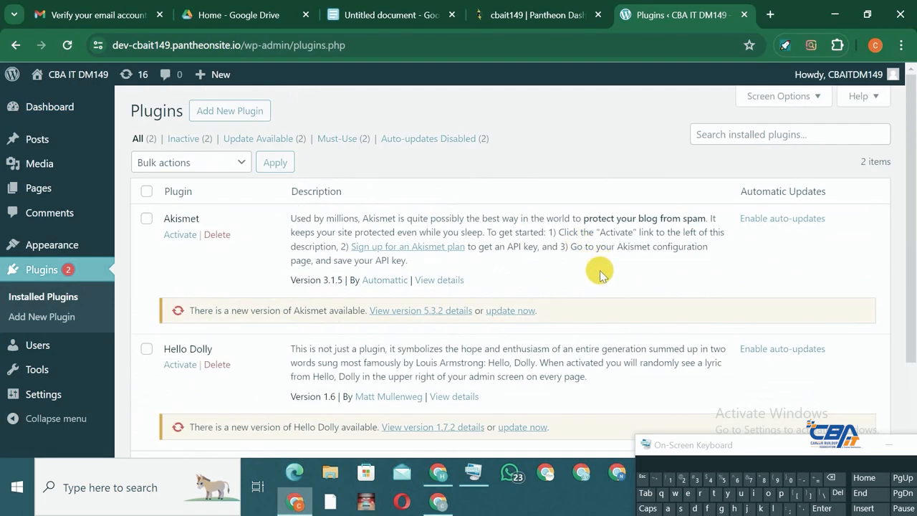
left_click(794, 136)
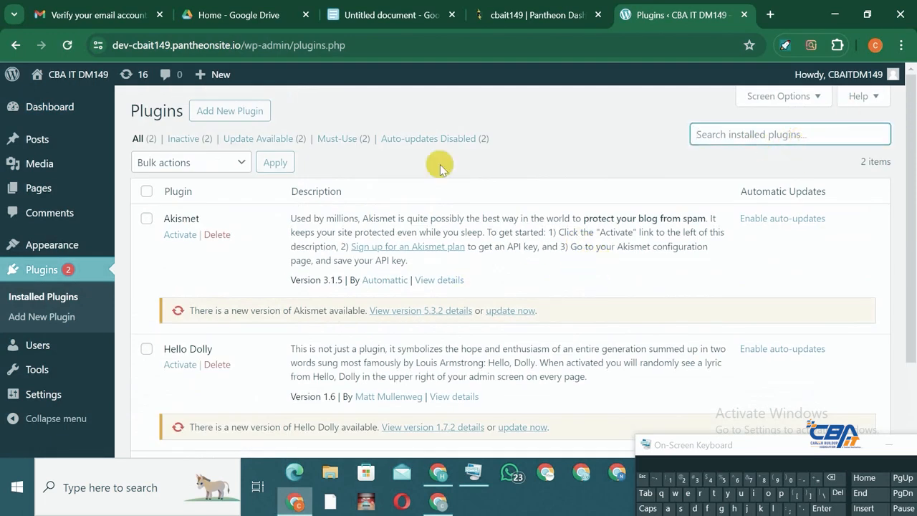
- Browse the featured plugins, such as Classic Editor, on the Add Plugins page
left_click(260, 111)
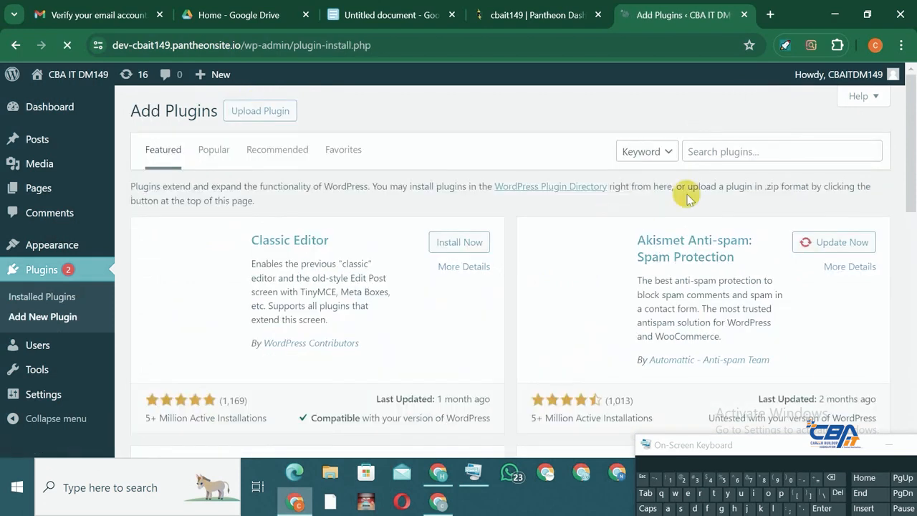
scroll(583, 308, "down", 5)
scroll(616, 294, "down", 8)
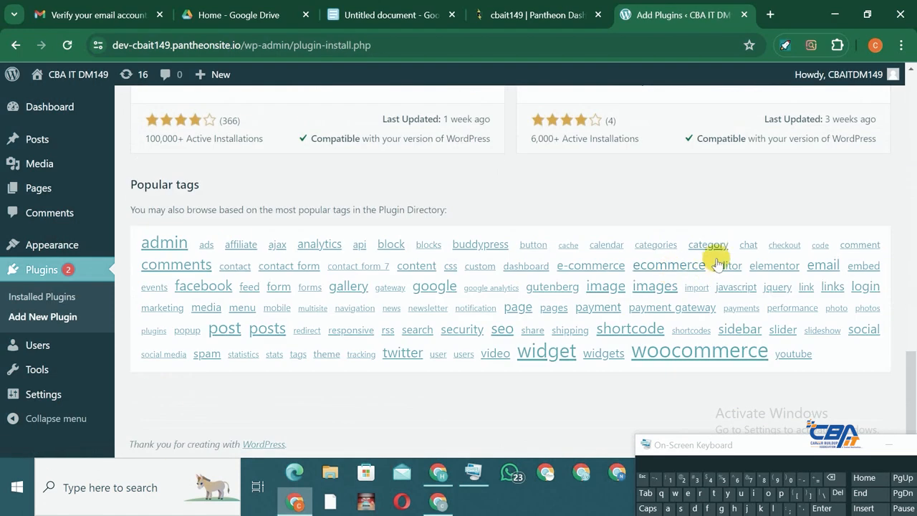
scroll(659, 245, "up", 15)
scroll(776, 294, "up", 2)
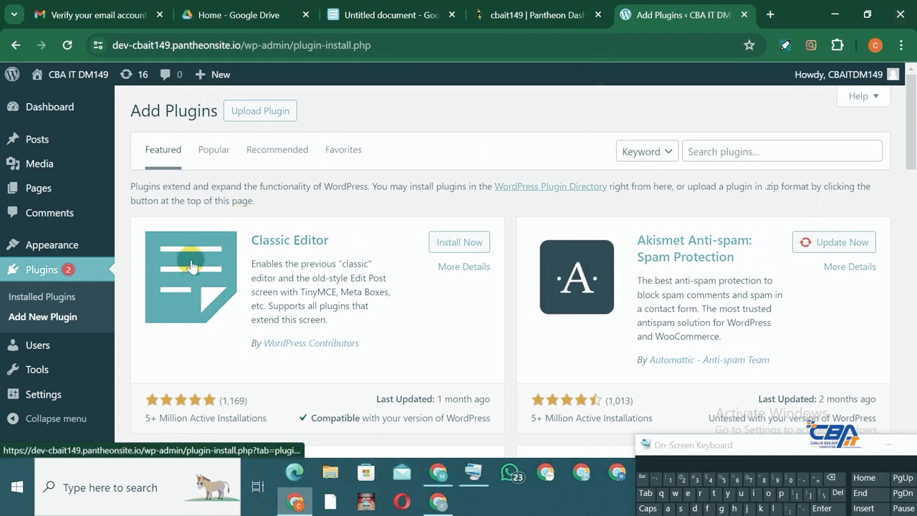
- Return to the Dashboard, look over its widgets and check the Posts, Media and Pages menus
left_click(57, 118)
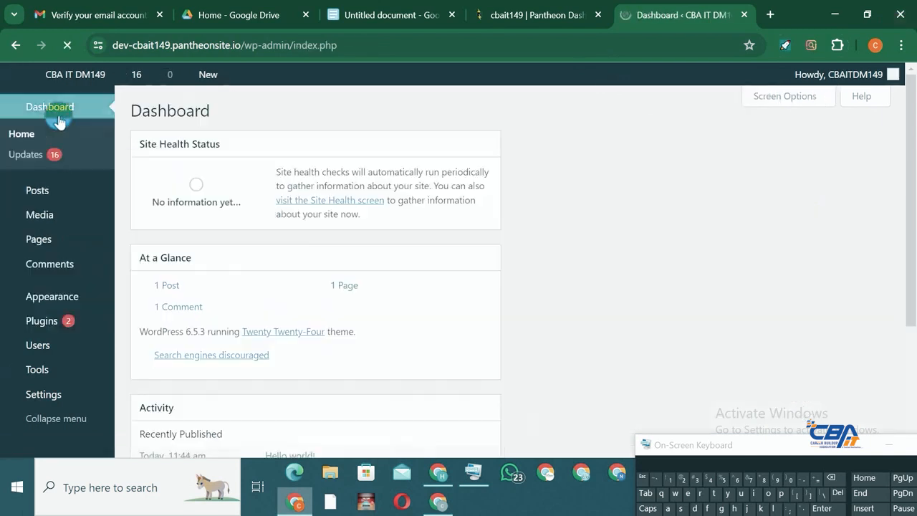
scroll(293, 258, "down", 3)
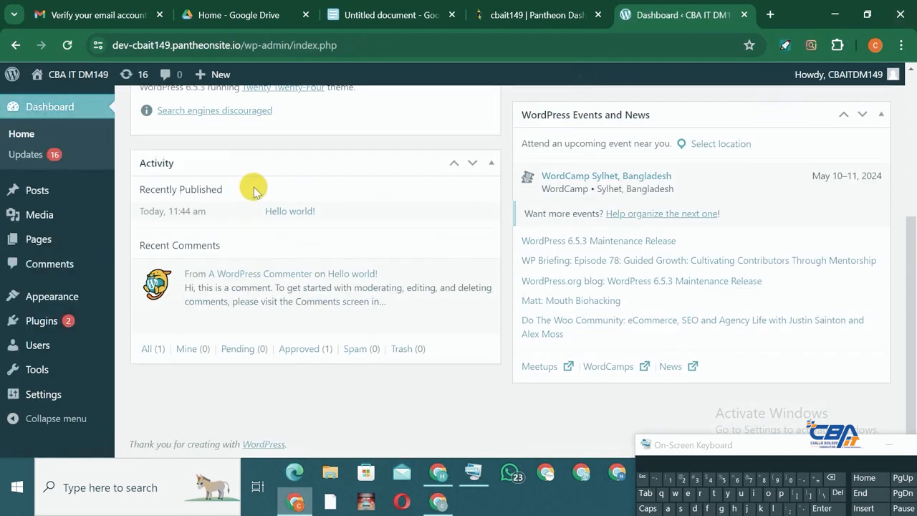
scroll(409, 148, "up", 3)
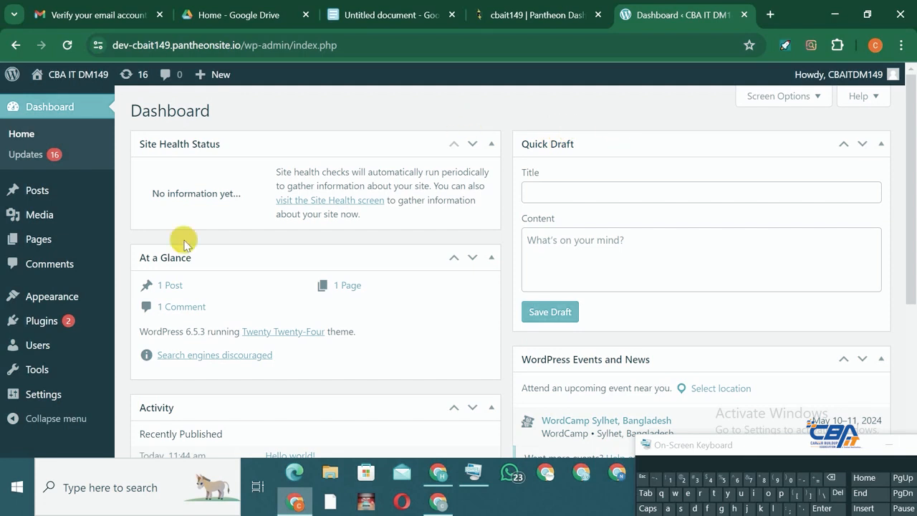
left_click(59, 205)
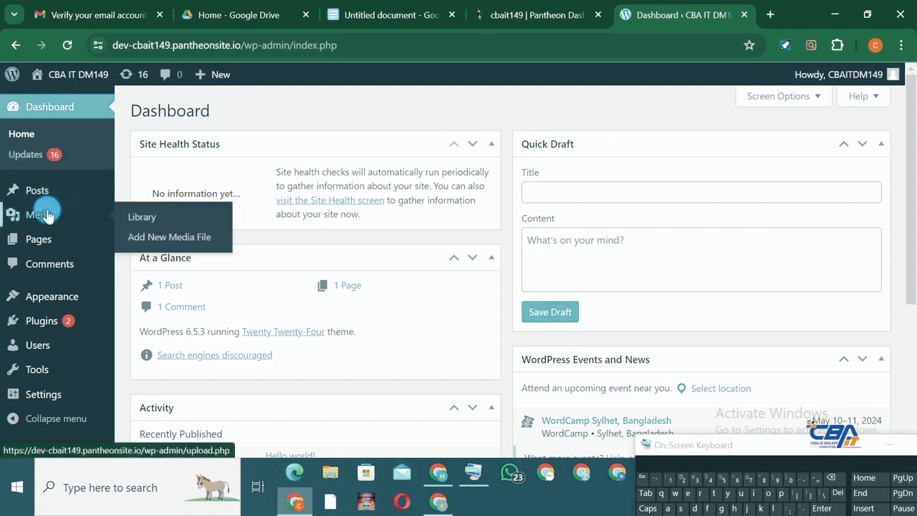
mouse_move(8, 215)
mouse_move(43, 242)
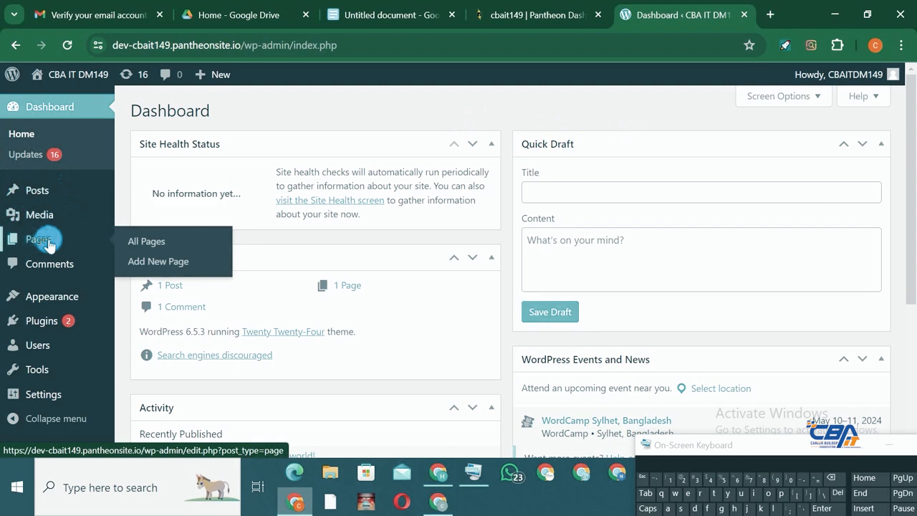
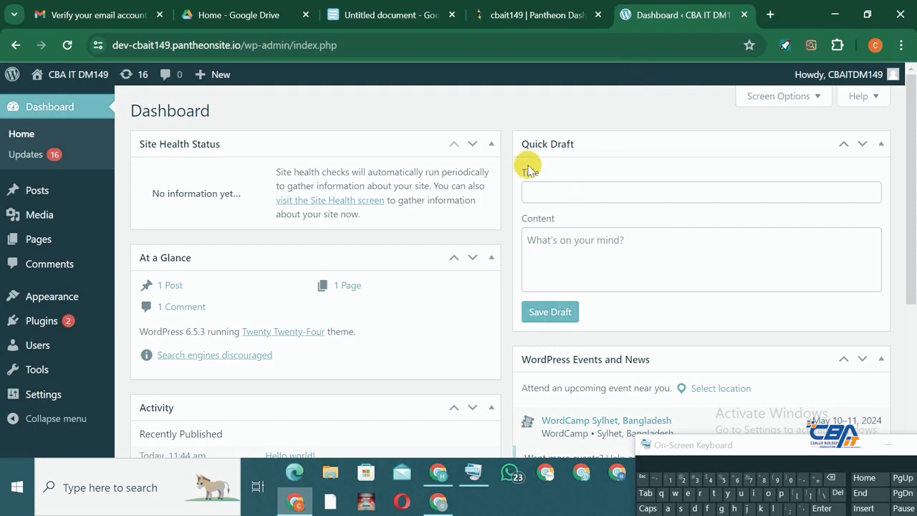
- From the Dashboard, choose Posts > Add New Post to start a blank post
scroll(466, 306, "down", 1)
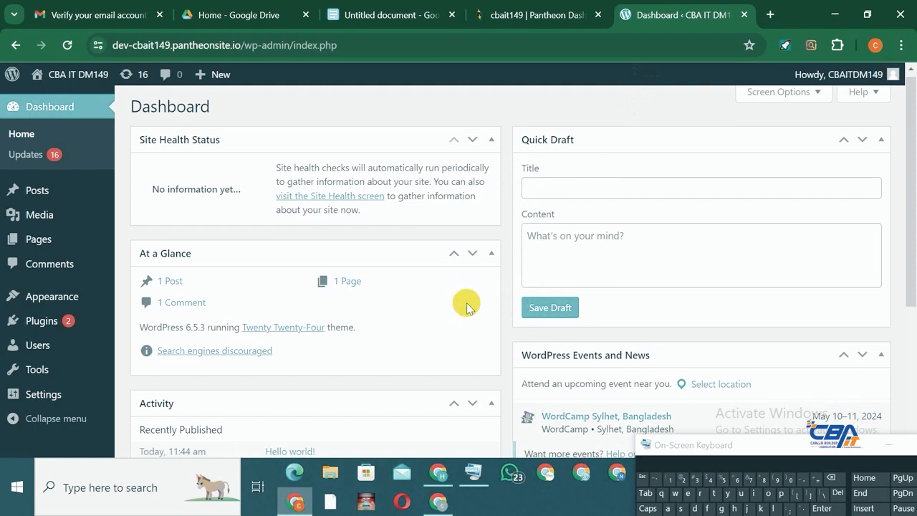
scroll(401, 322, "down", 3)
scroll(373, 358, "up", 4)
left_click(86, 190)
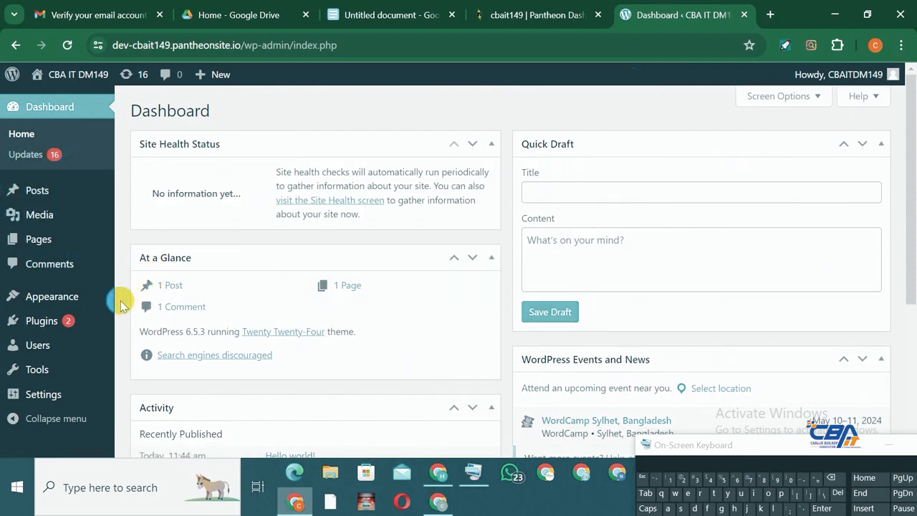
left_click(92, 334)
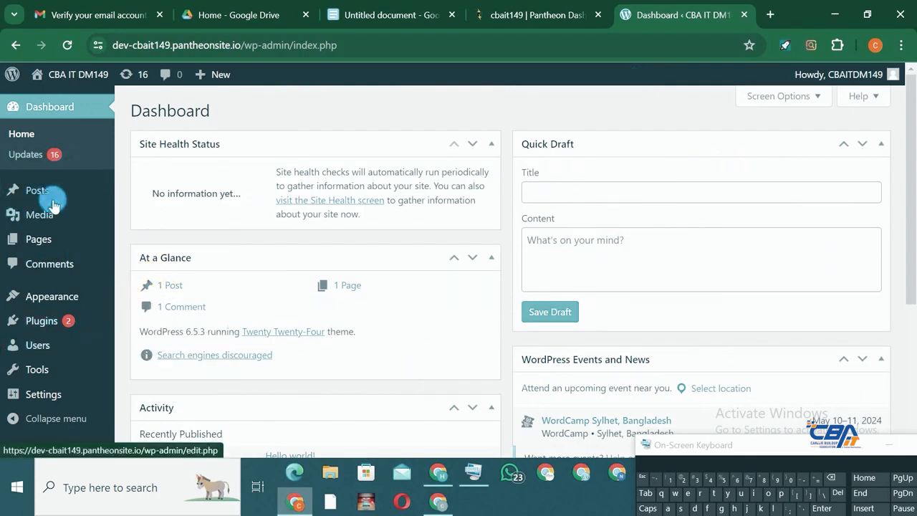
mouse_move(48, 201)
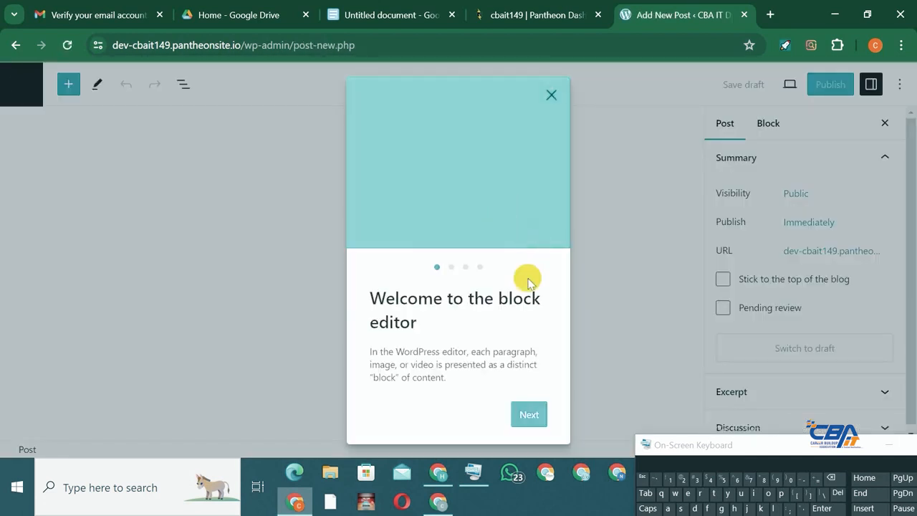
- Page through the block editor welcome guide and dismiss it
left_click(528, 415)
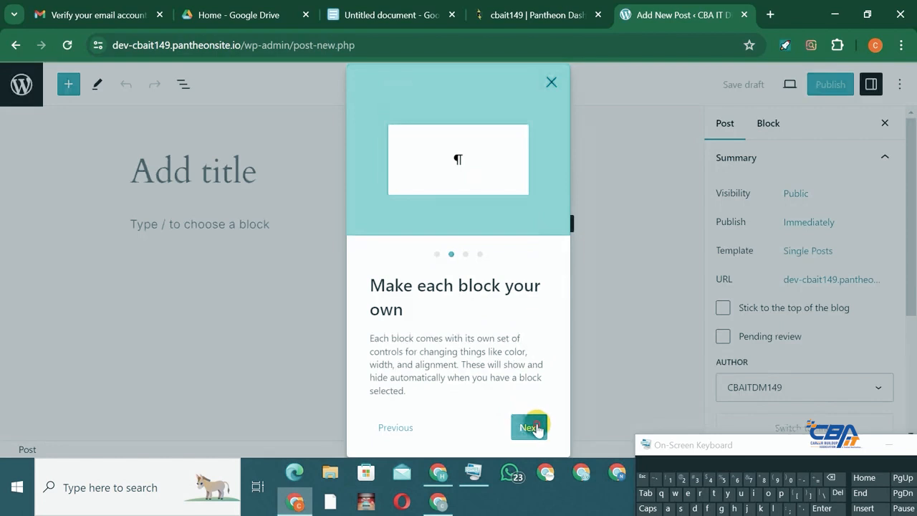
left_click(530, 419)
left_click(530, 419)
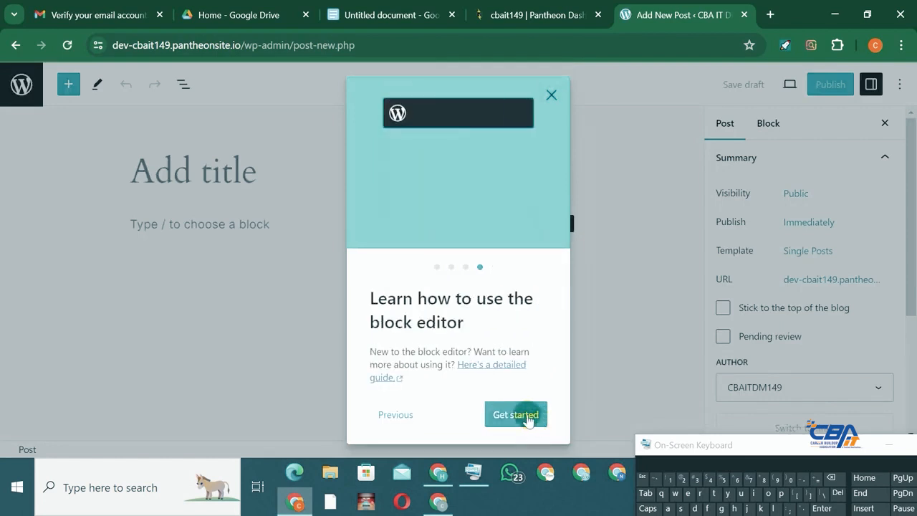
left_click(550, 94)
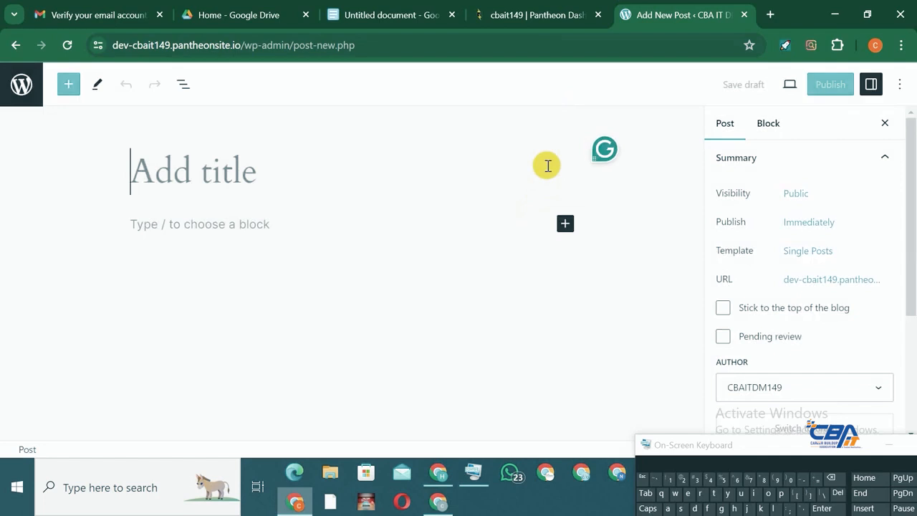
- Check the empty title and body fields, then open a new browser tab
left_click(231, 224)
left_click(204, 164)
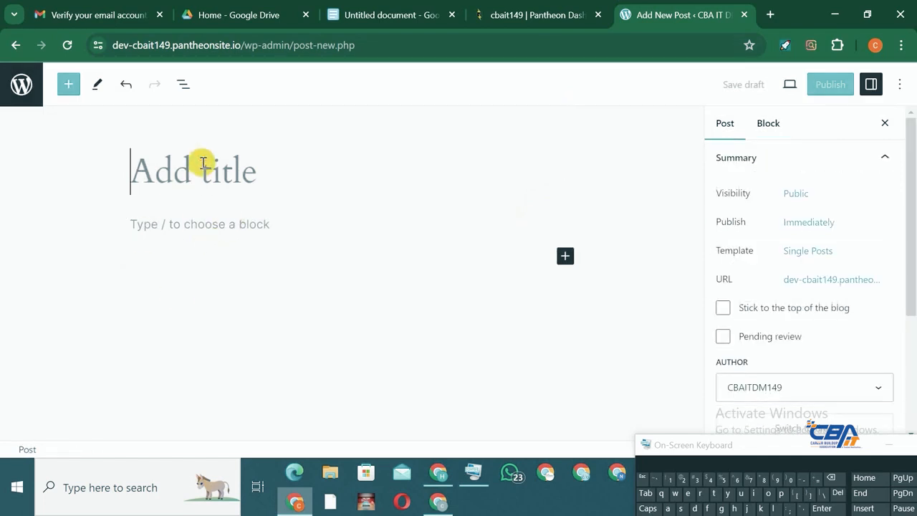
left_click(203, 228)
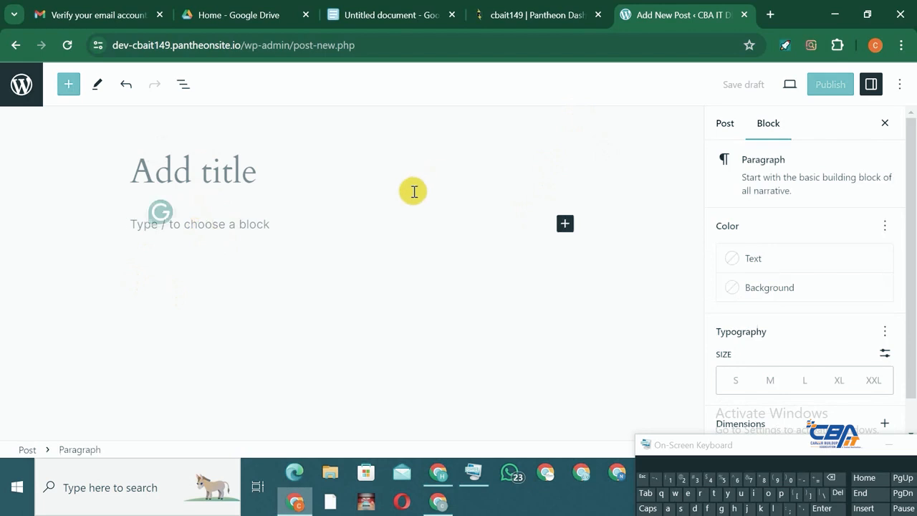
left_click(770, 15)
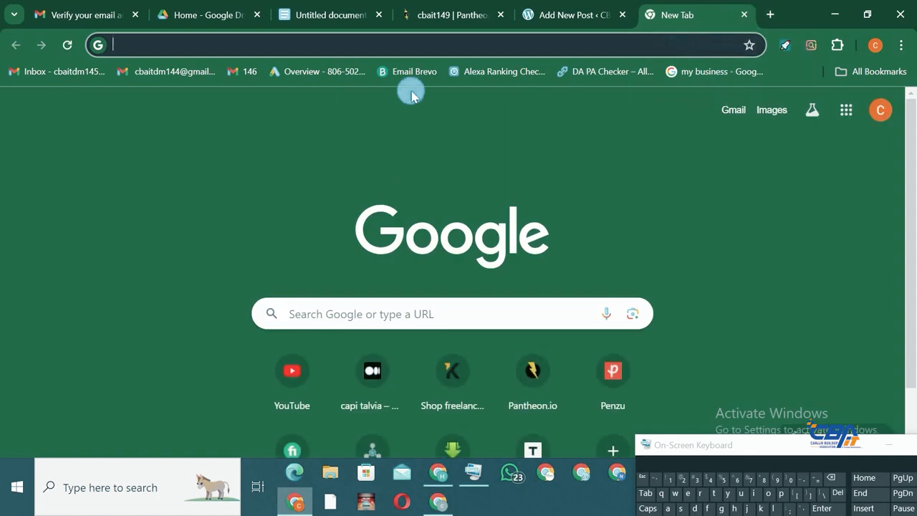
- Search Google for 'seo', open Search Engine Land's 'What Is SEO' article, and close the results tab
type("seo")
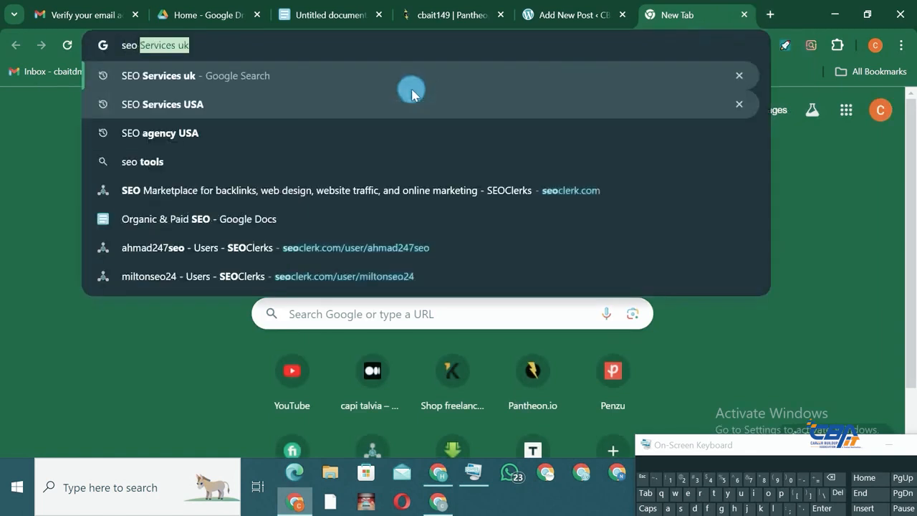
key("BackSpace")
key("Return")
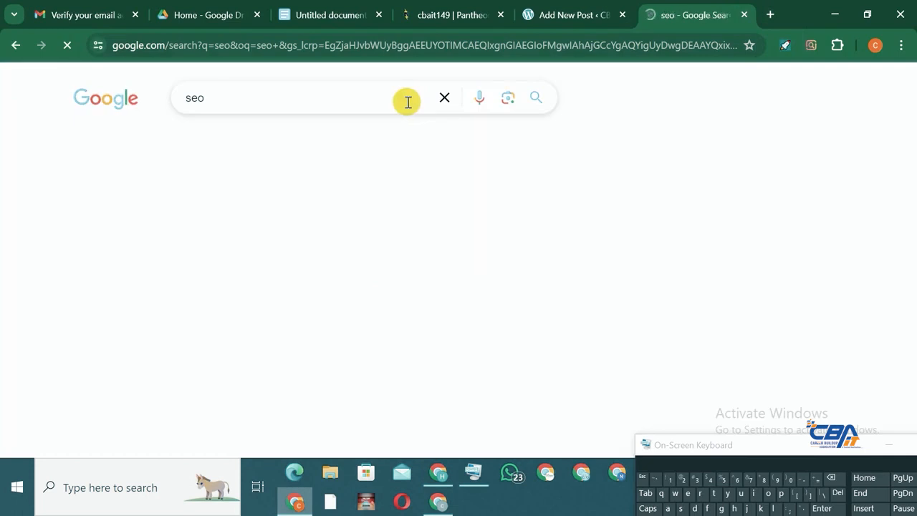
scroll(273, 323, "down", 5)
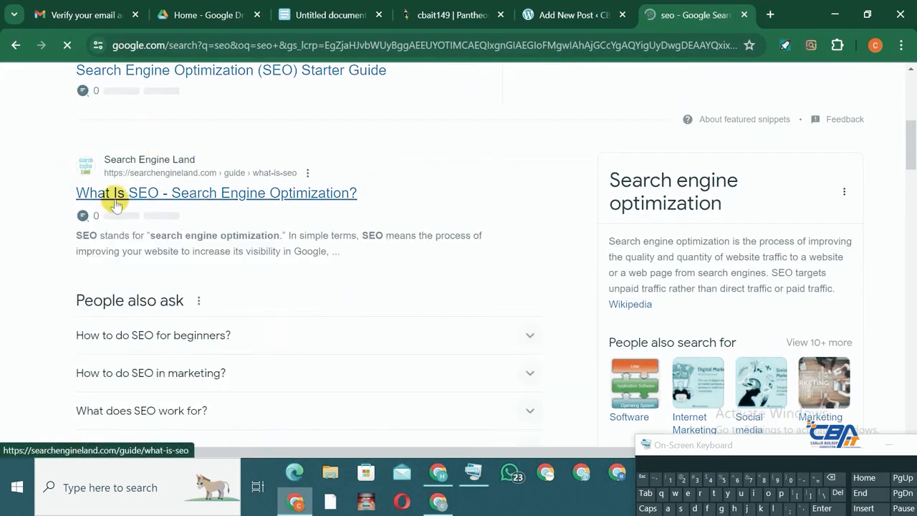
left_click(116, 203, "ctrl")
left_click(710, 6)
left_click(624, 12)
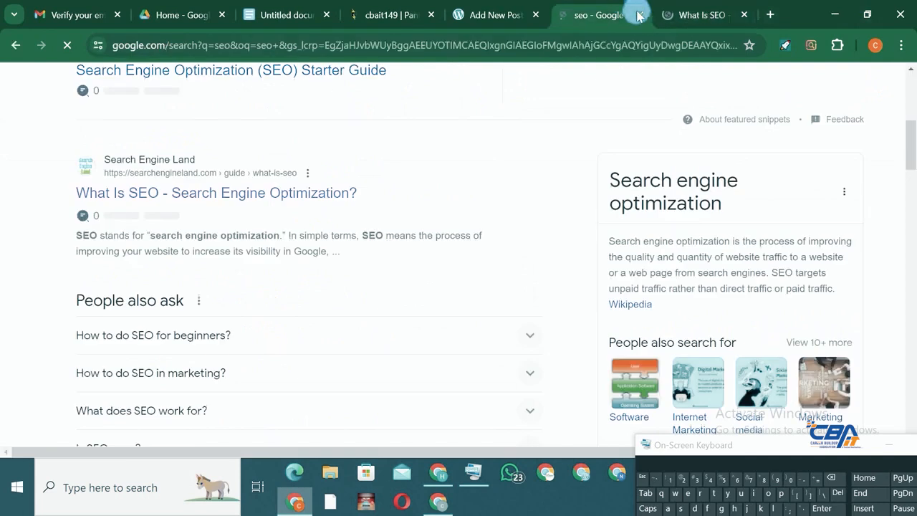
left_click(640, 15)
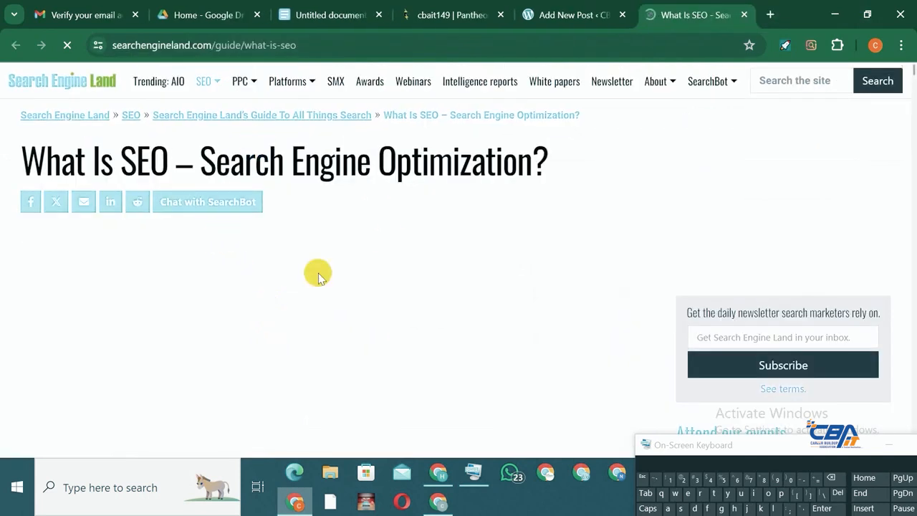
- Copy the article heading 'What Is SEO – Search Engine Optimization?'
left_click_drag(571, 171, 3, 185)
left_click(31, 180)
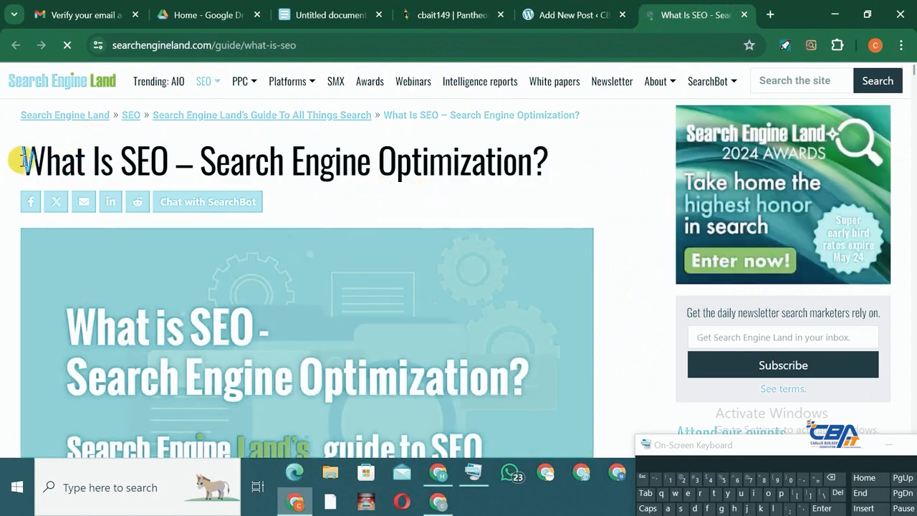
left_click_drag(21, 160, 523, 164)
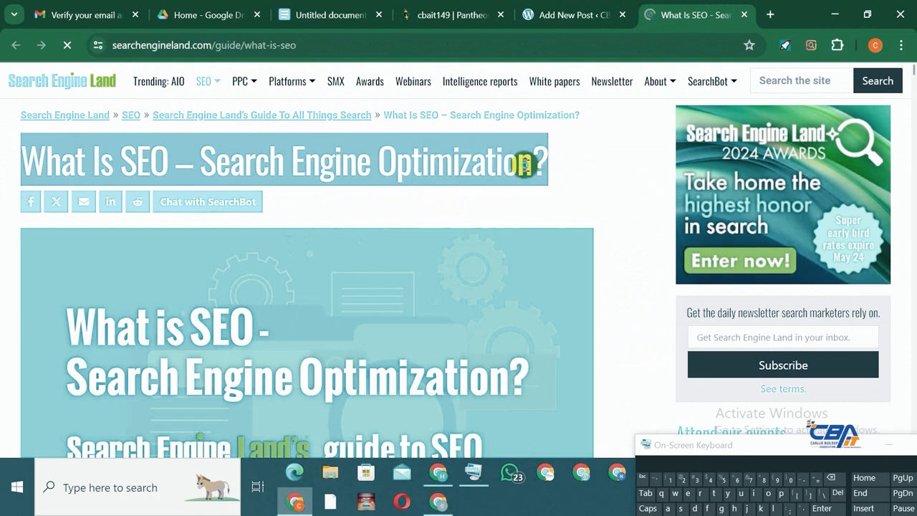
right_click(523, 169)
left_click(574, 184)
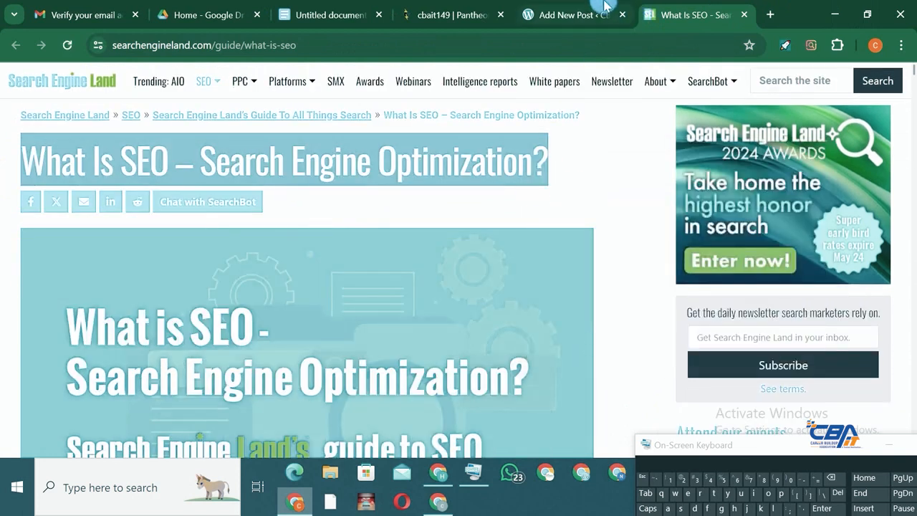
left_click(566, 14)
- Paste the heading as the post title, removing the dash: 'What Is SEO Search Engine Optimization?'
left_click(241, 172)
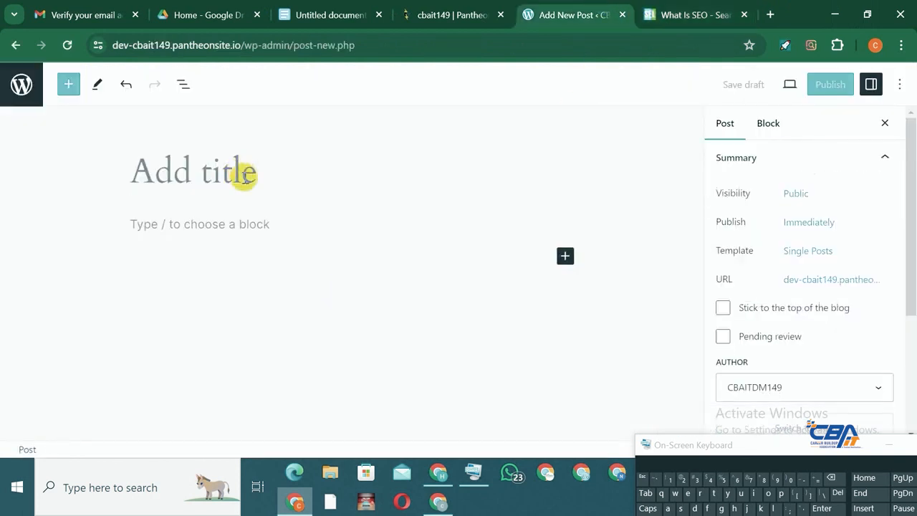
key("ctrl+v")
left_click(254, 263)
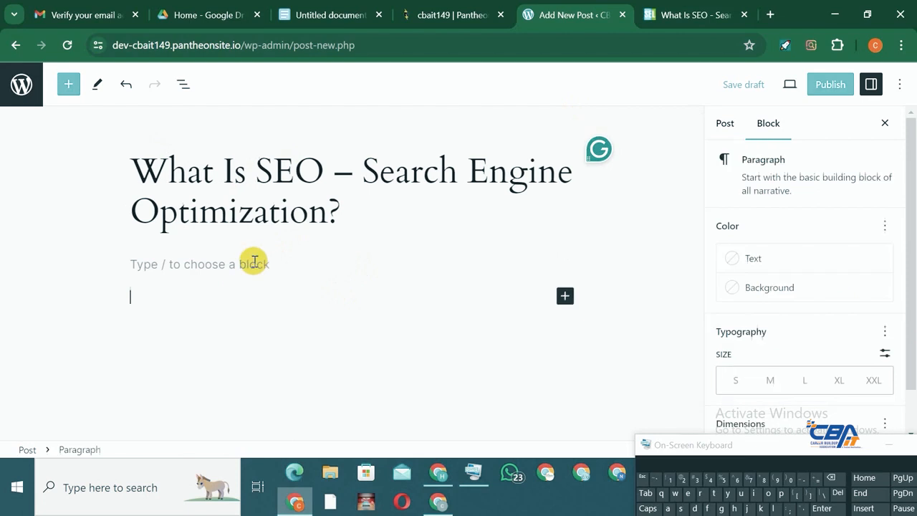
left_click(366, 179)
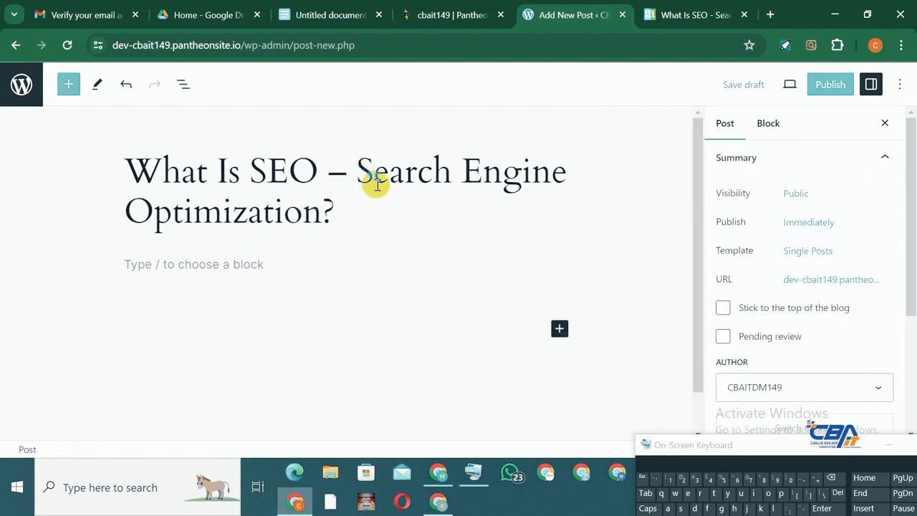
key("BackSpace")
key("BackSpace")
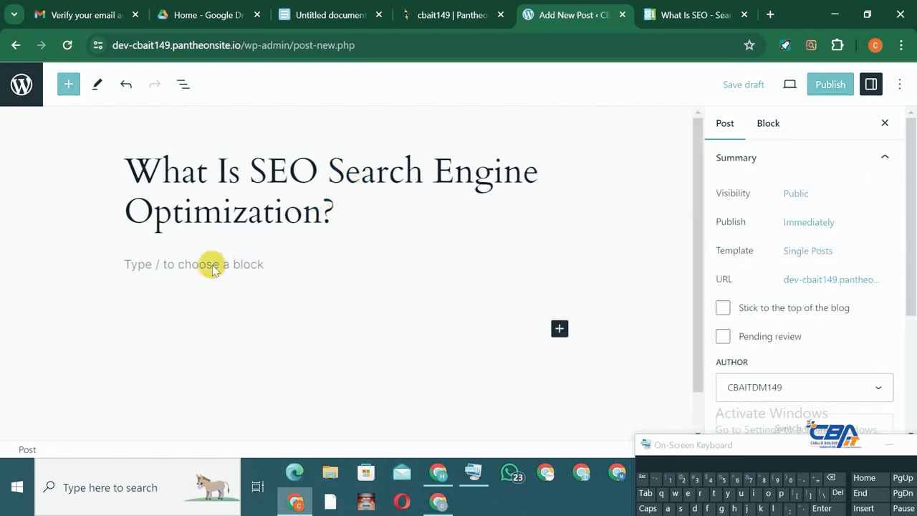
left_click(213, 266)
- Copy the article body text beginning 'SEO stands for' from Search Engine Land
left_click(716, 13)
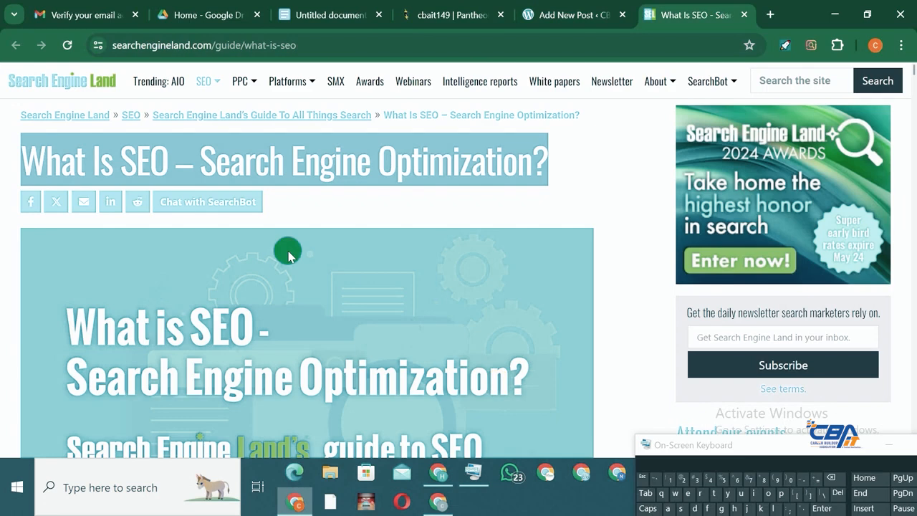
scroll(288, 255, "down", 5)
scroll(265, 153, "down", 2)
scroll(123, 179, "up", 2)
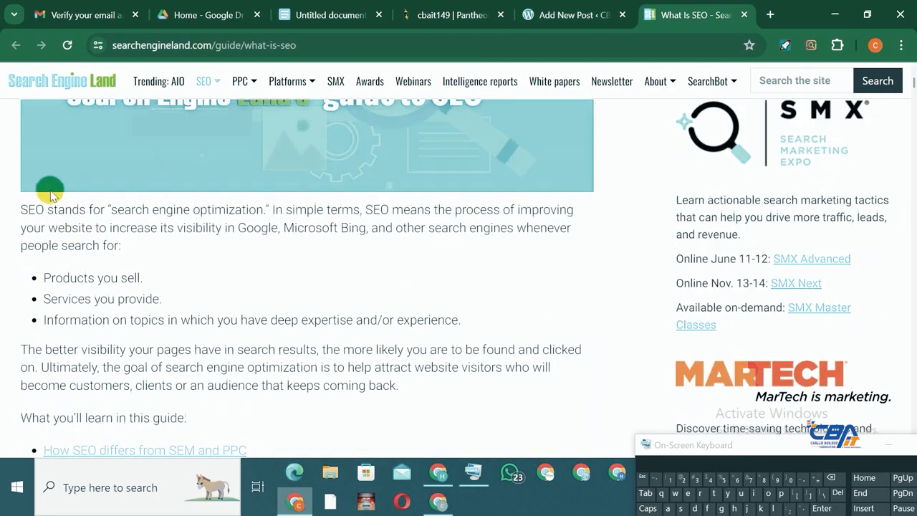
left_click_drag(50, 190, 458, 267)
right_click(459, 267)
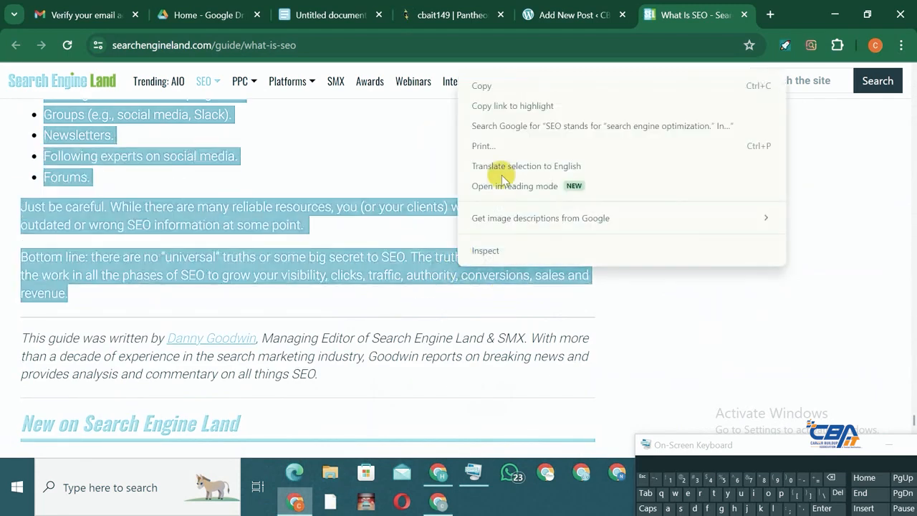
left_click(559, 87)
left_click(573, 14)
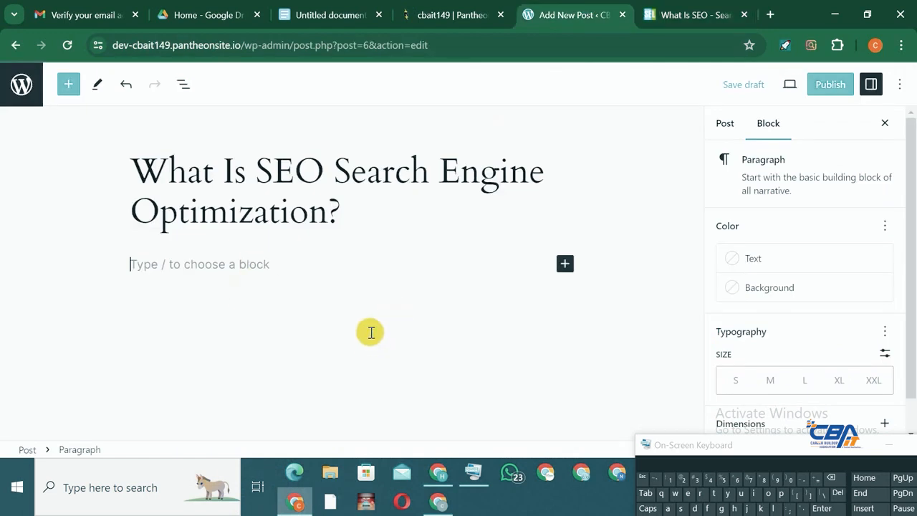
- Paste the copied article text into the post body and inspect its Chapter 8 and 9 links
key("ctrl+v")
scroll(430, 362, "up", 10)
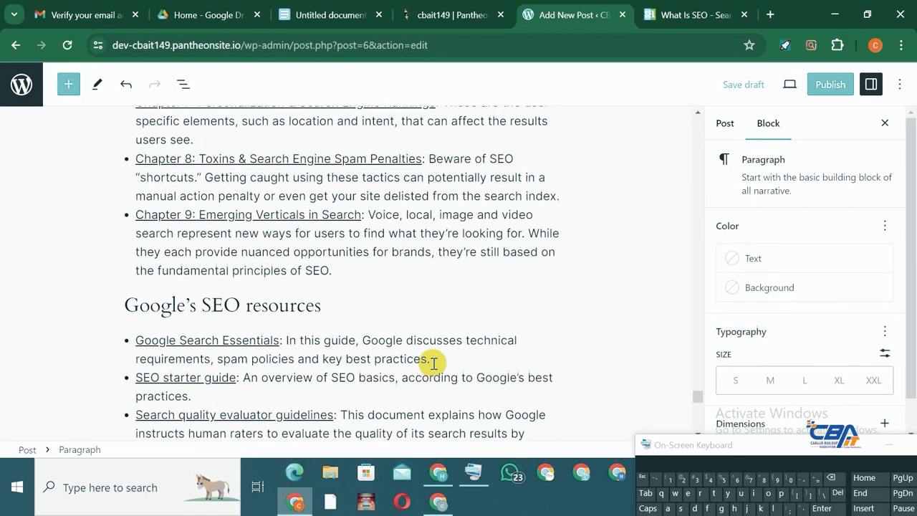
left_click(298, 214)
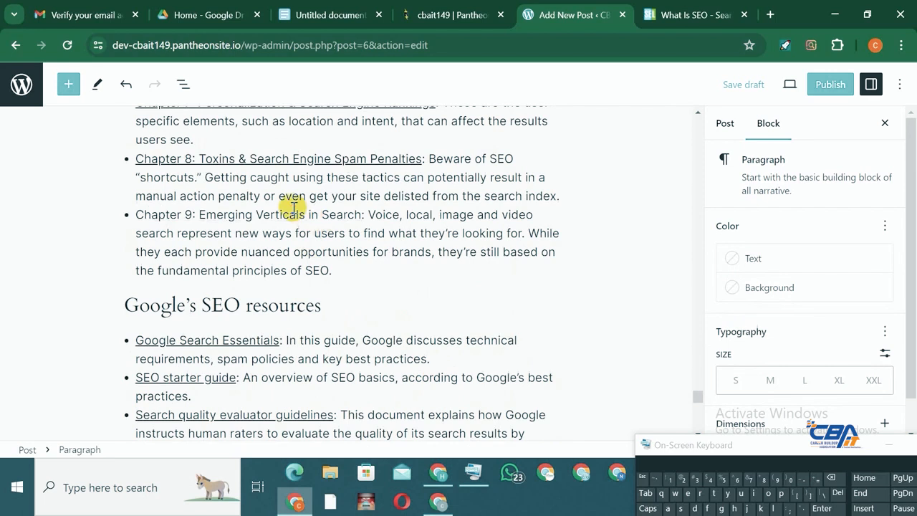
left_click(334, 157)
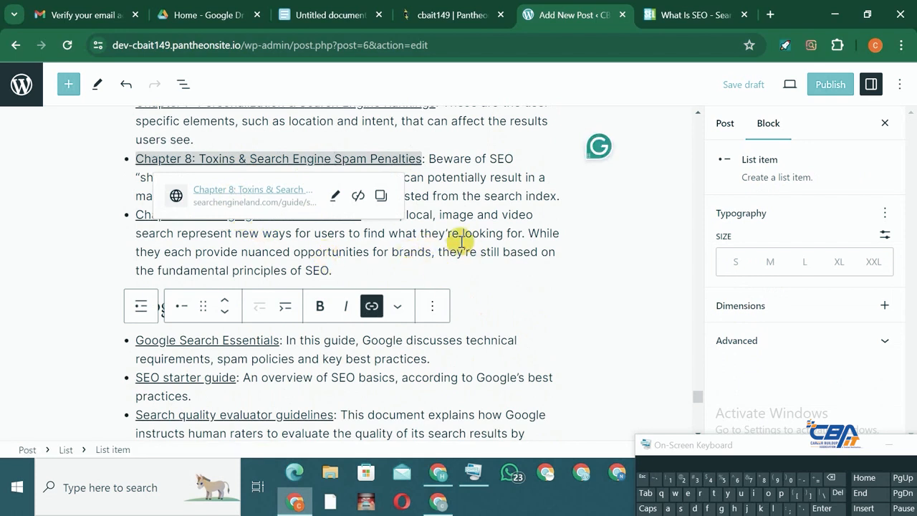
- Close the link popover to show the Post settings sidebar and scroll back to the title
left_click(638, 215)
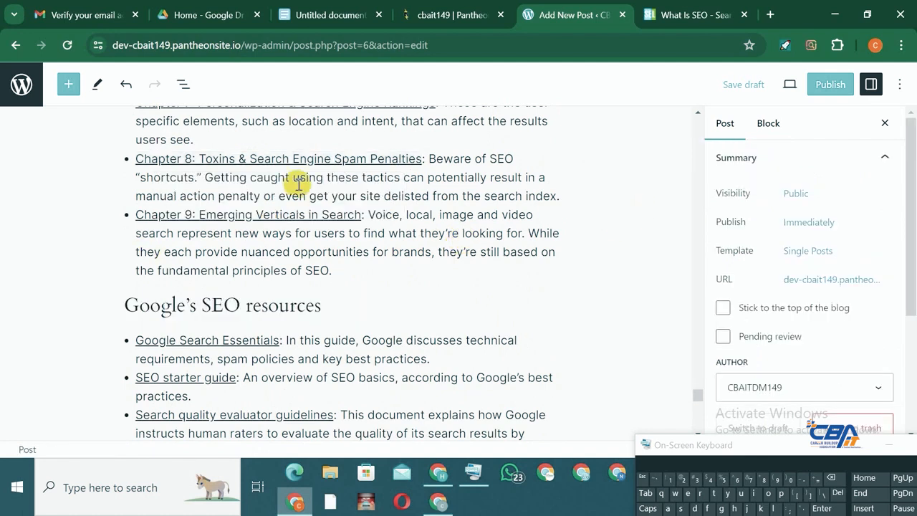
scroll(539, 247, "up", 20)
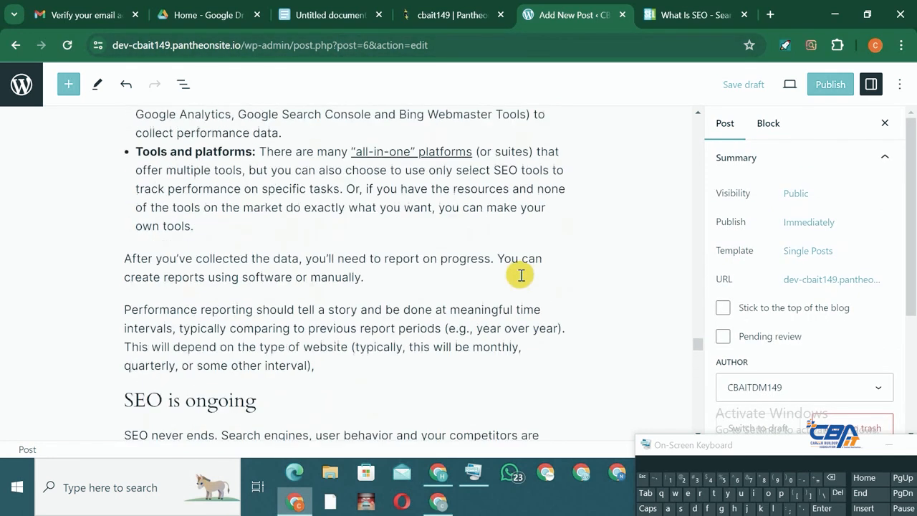
scroll(502, 301, "up", 20)
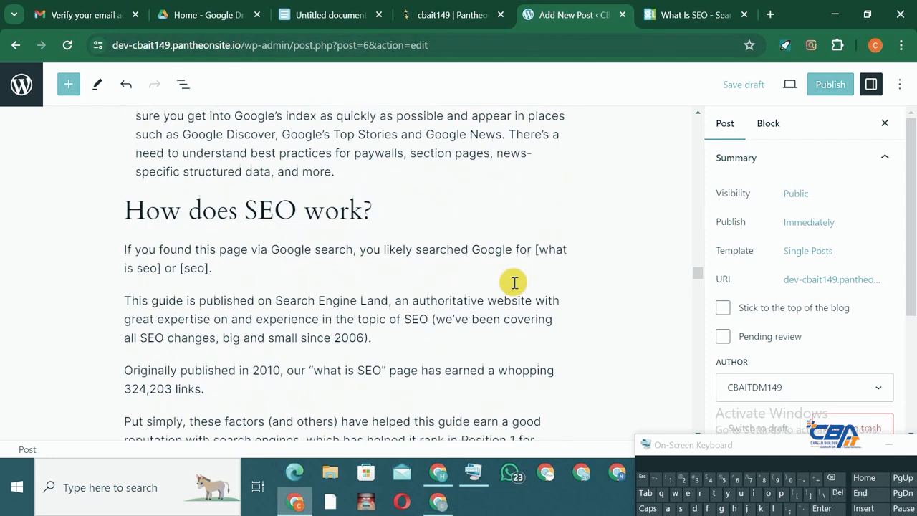
scroll(512, 287, "up", 20)
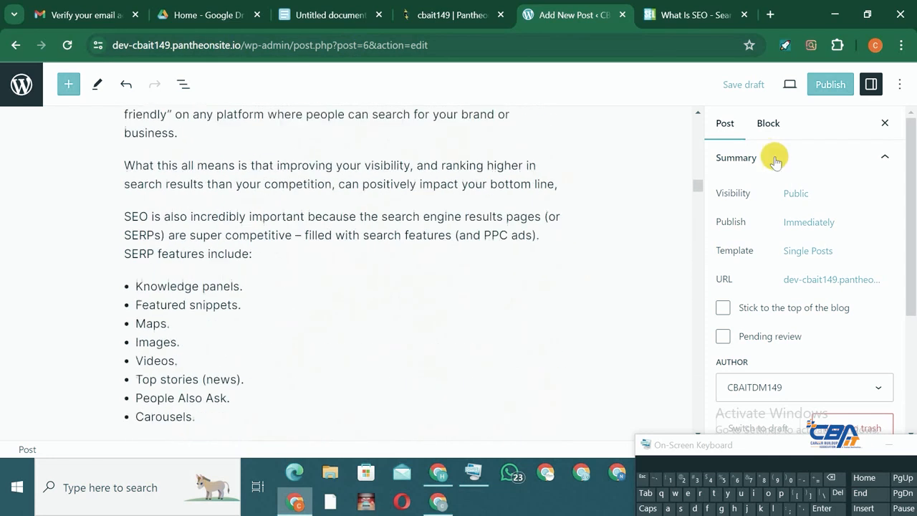
scroll(470, 206, "up", 20)
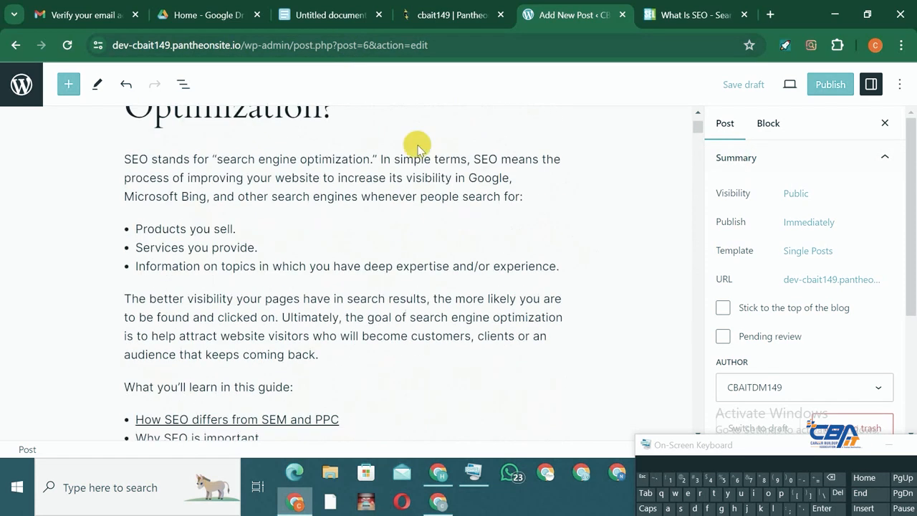
scroll(397, 272, "down", 1)
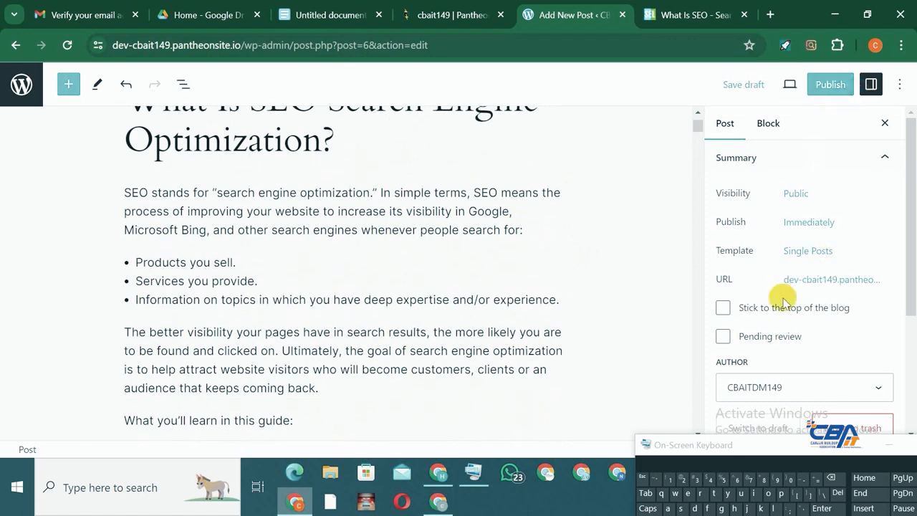
scroll(885, 415, "down", 3)
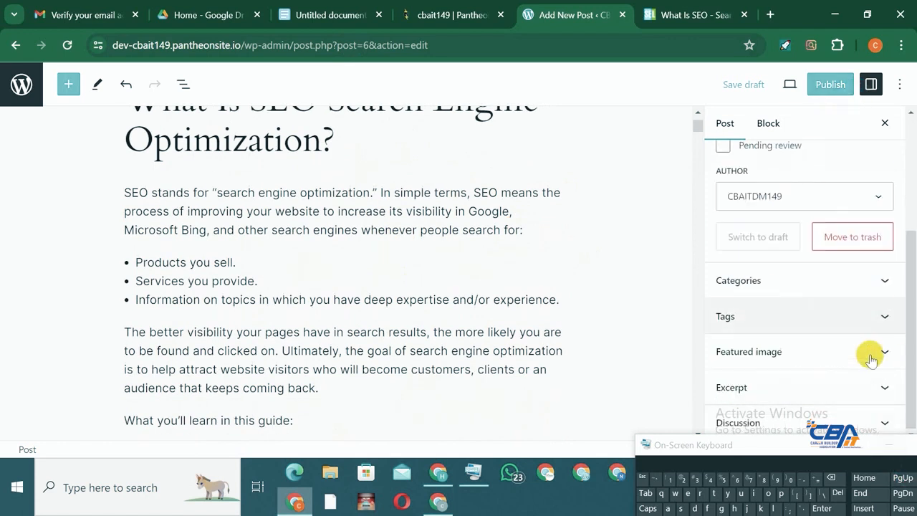
- Expand the Tags panel in Post settings, leaving the tag field empty
left_click(812, 323)
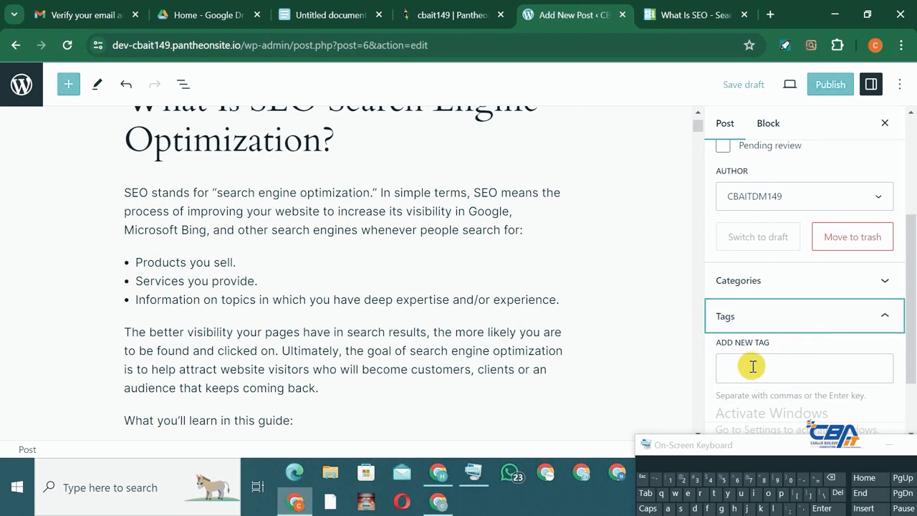
left_click(642, 227)
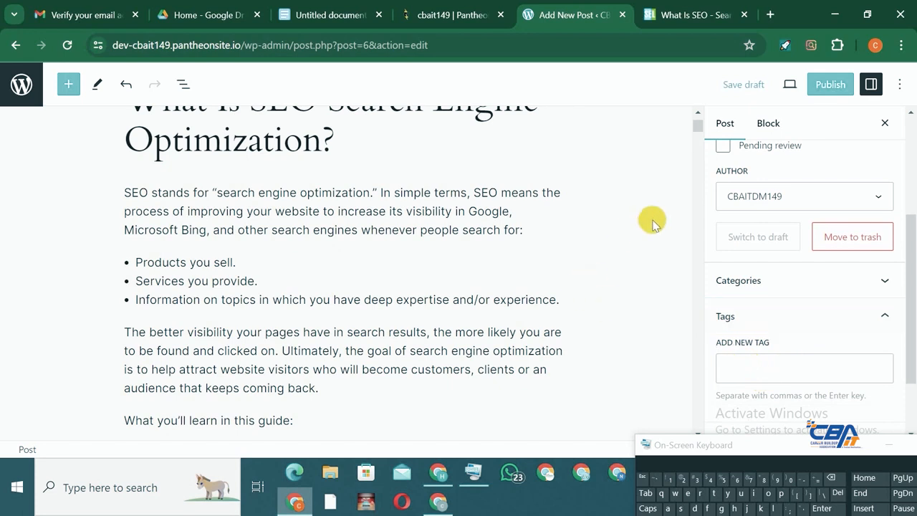
scroll(645, 228, "up", 2)
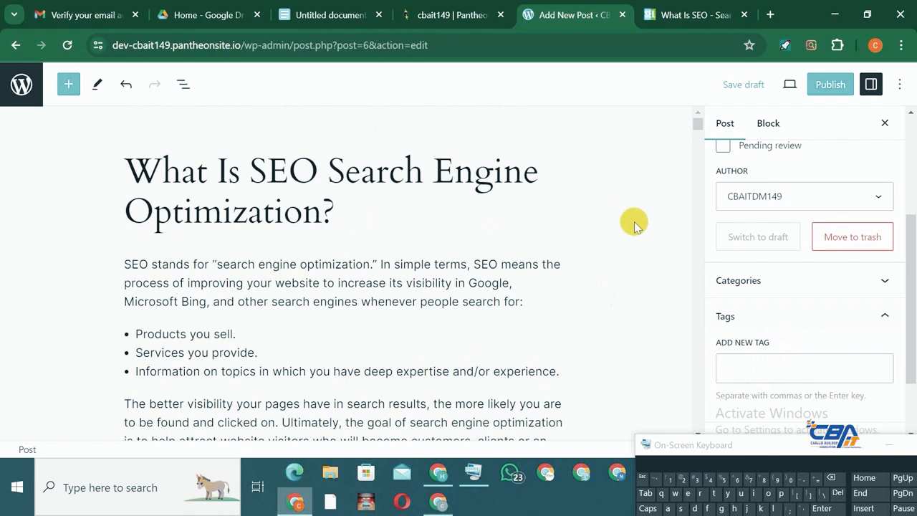
- Try publishing the post, then cancel and dismiss the publishing-failed JSON error
left_click(830, 84)
left_click(778, 89)
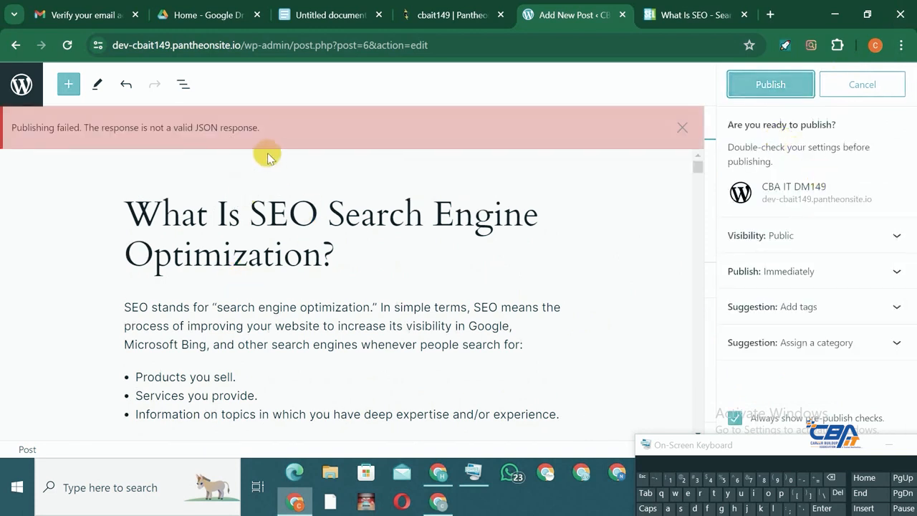
left_click(864, 80)
left_click(681, 127)
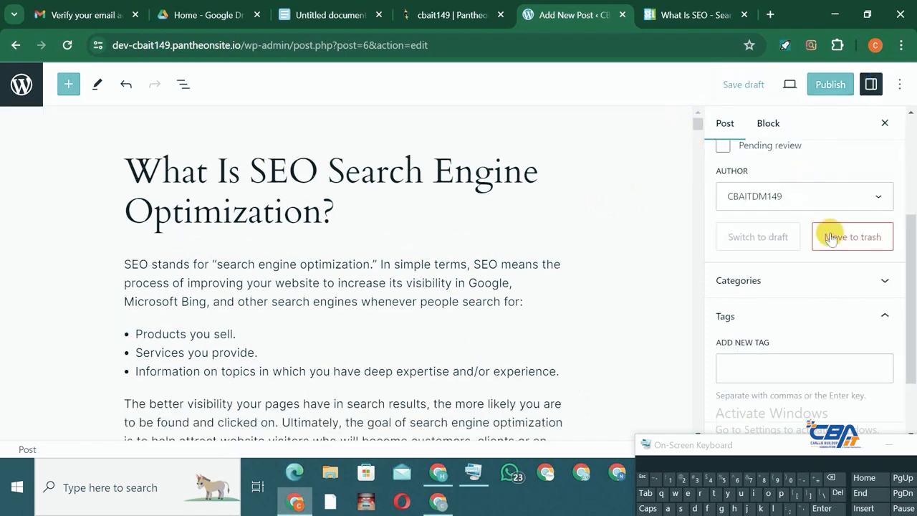
- Collapse Tags and publish 'What Is SEO Search Engine Optimization?' again so it goes live
scroll(854, 310, "down", 2)
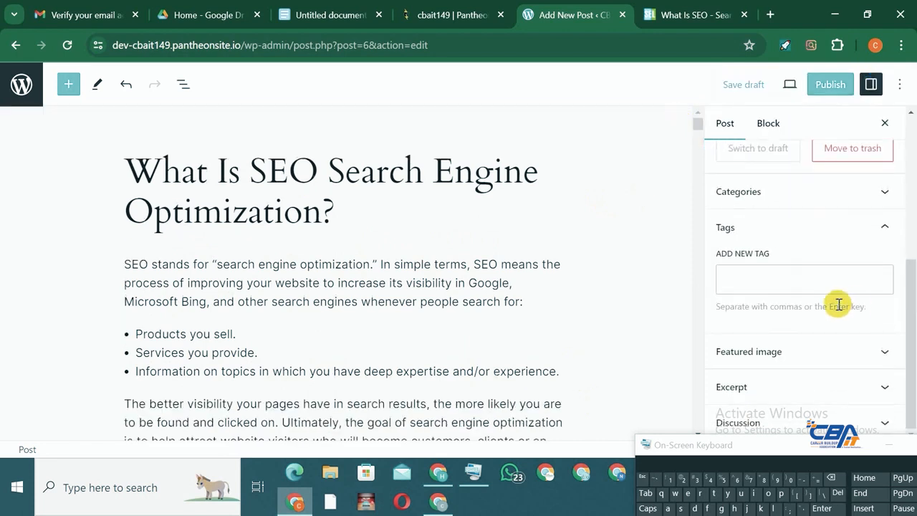
left_click(891, 226)
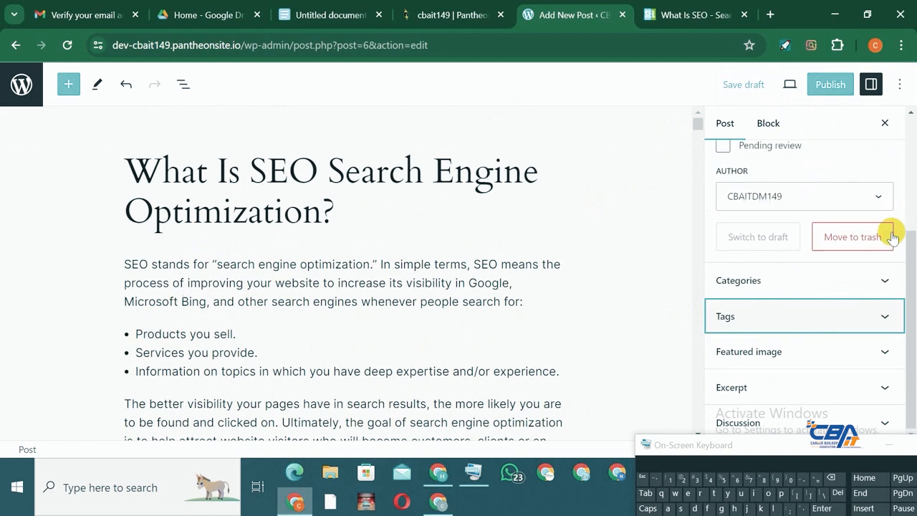
left_click(830, 85)
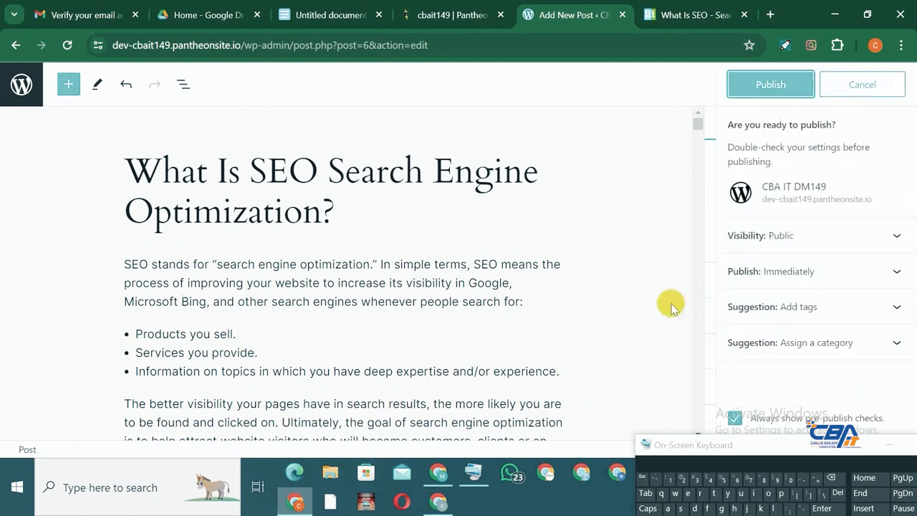
left_click(765, 84)
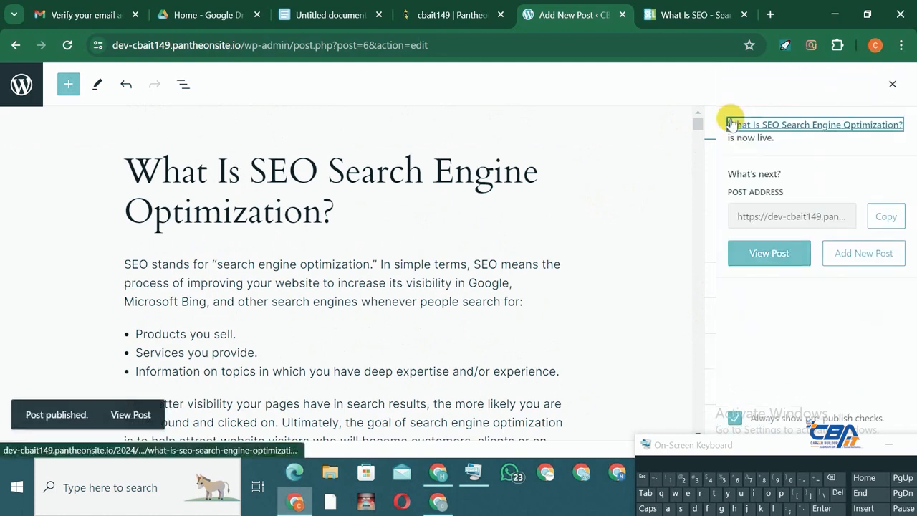
left_click(129, 420)
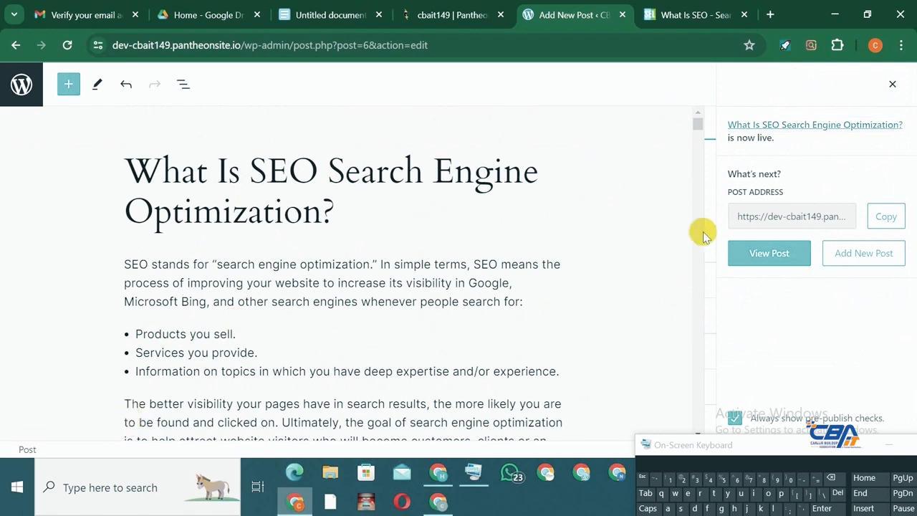
- View the live 'What Is SEO Search Engine Optimization?' post and close the Search Engine Land tab
left_click(759, 262)
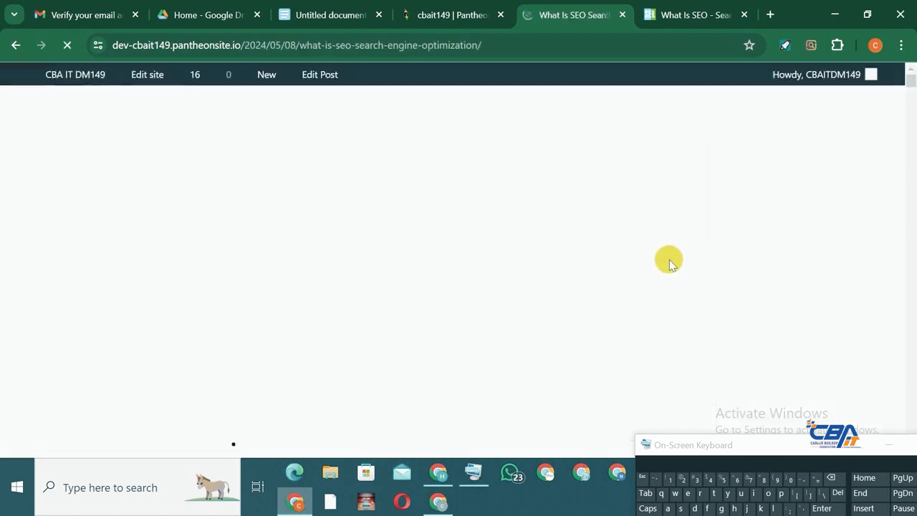
scroll(377, 219, "down", 2)
scroll(406, 282, "down", 20)
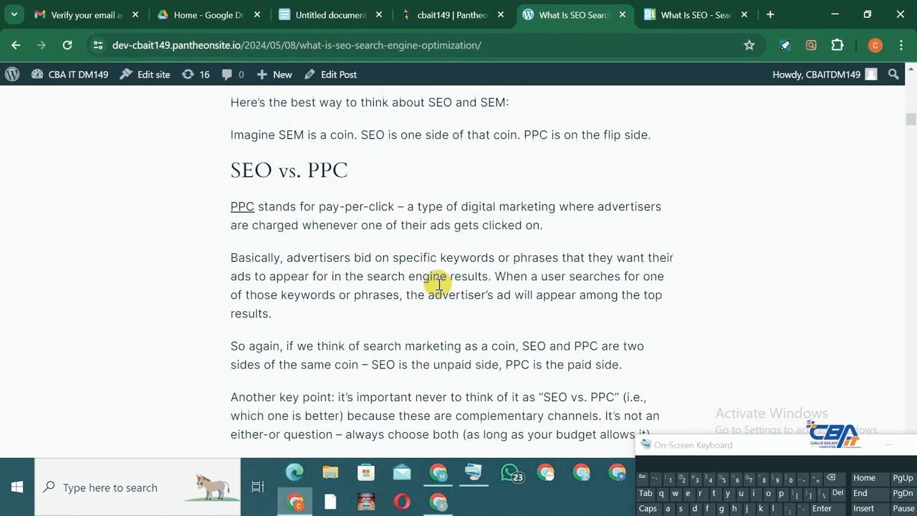
scroll(486, 308, "down", 15)
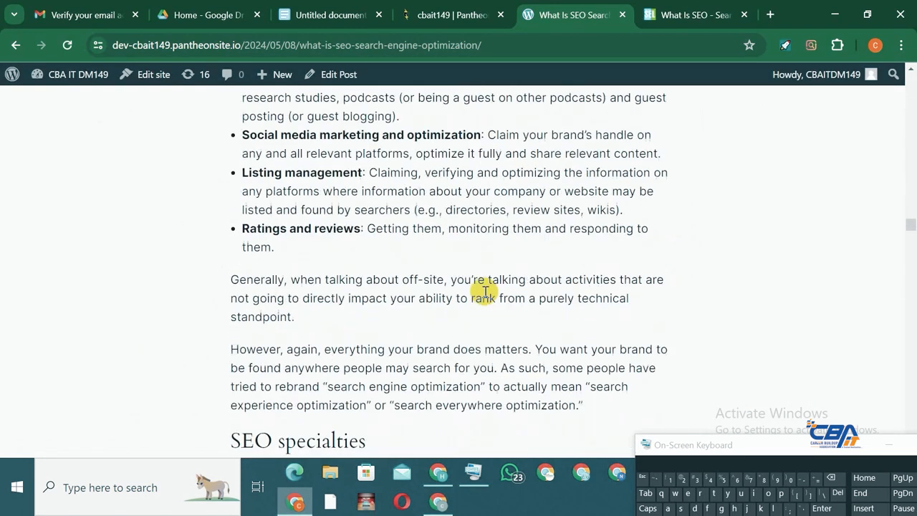
scroll(477, 268, "up", 12)
scroll(596, 160, "up", 15)
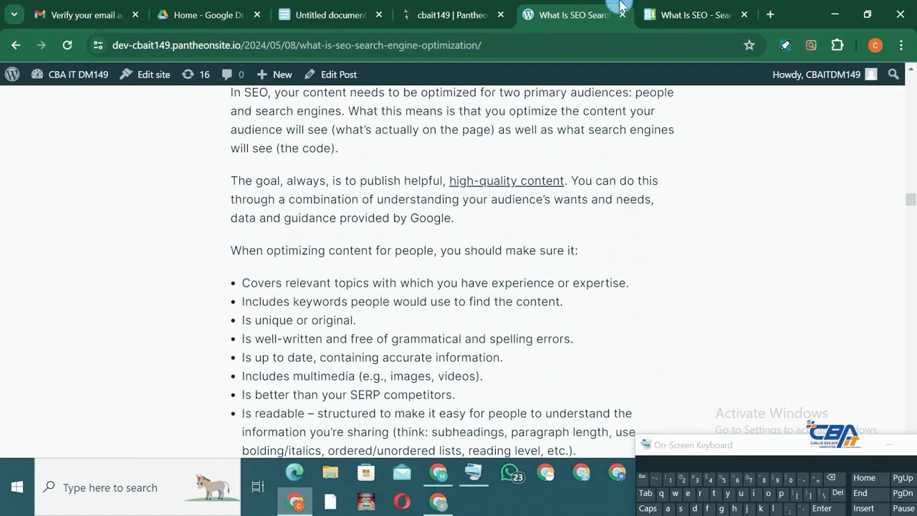
left_click(664, 8)
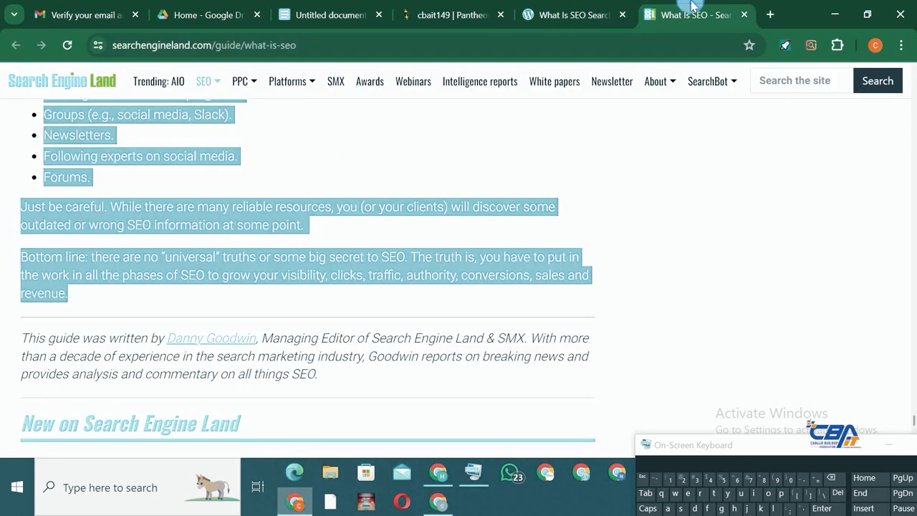
left_click(744, 14)
scroll(720, 284, "up", 5)
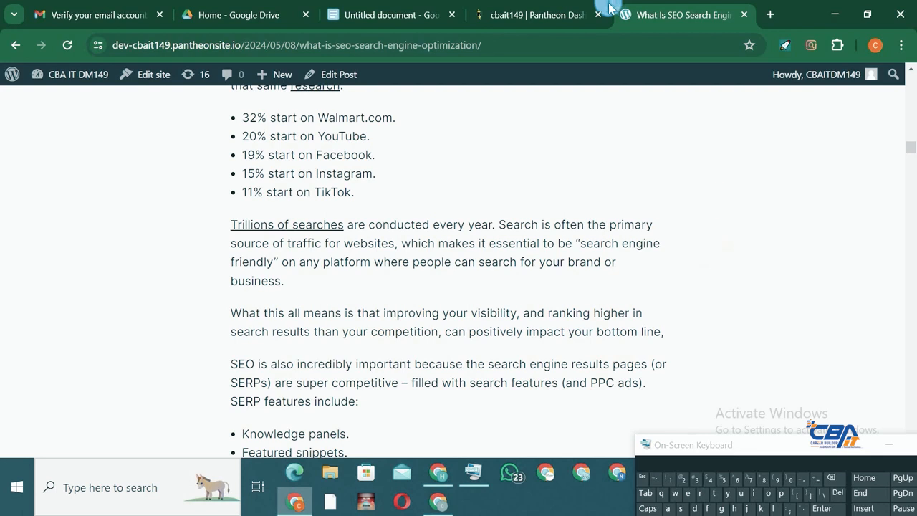
left_click(535, 14)
left_click(672, 10)
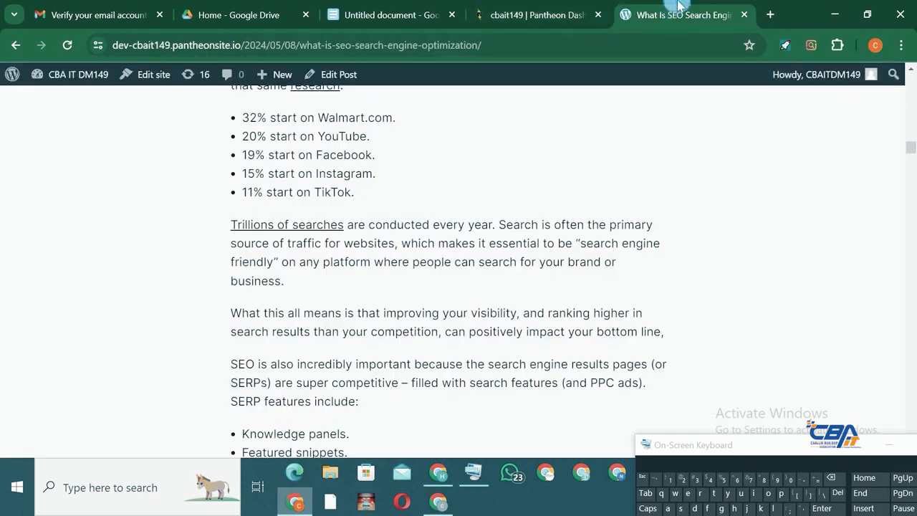
left_click(537, 13)
left_click(677, 13)
left_click(570, 6)
left_click(644, 14)
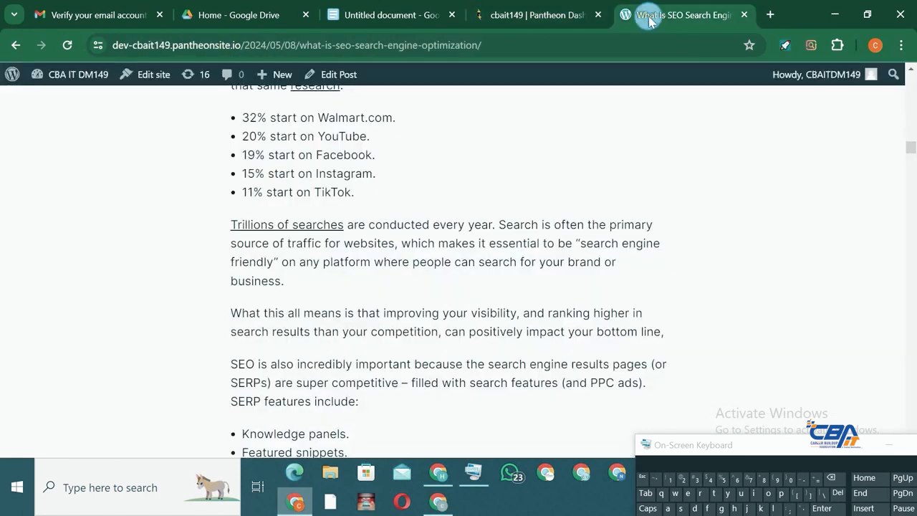
scroll(322, 222, "down", 6)
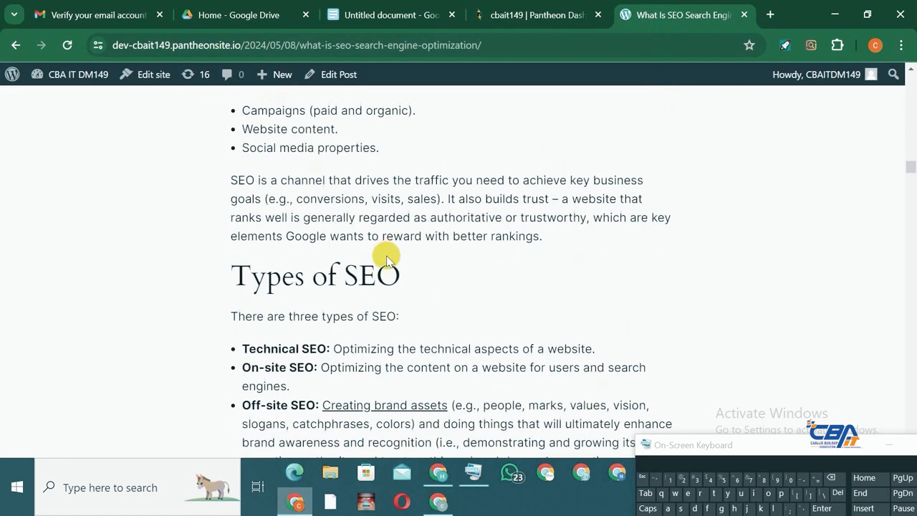
scroll(382, 250, "up", 5)
scroll(379, 219, "down", 1)
scroll(405, 226, "up", 4)
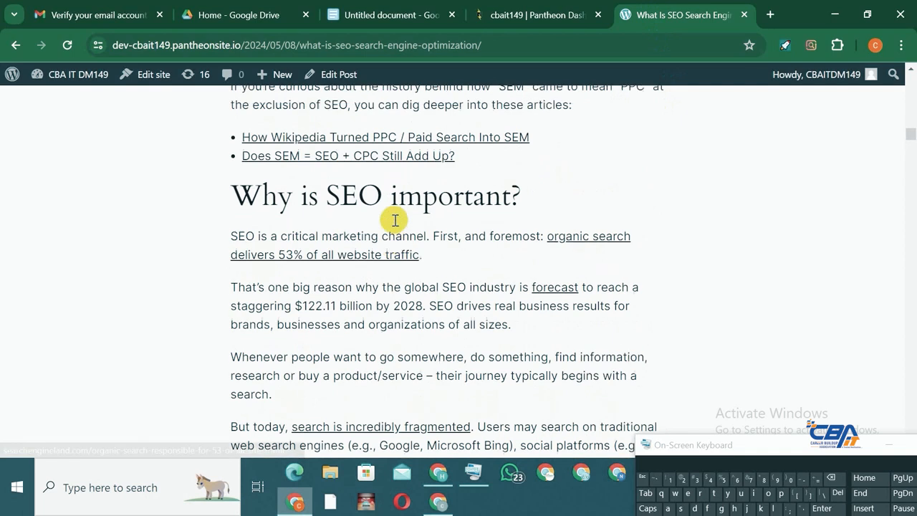
scroll(379, 215, "down", 10)
scroll(383, 153, "up", 3)
scroll(500, 124, "up", 15)
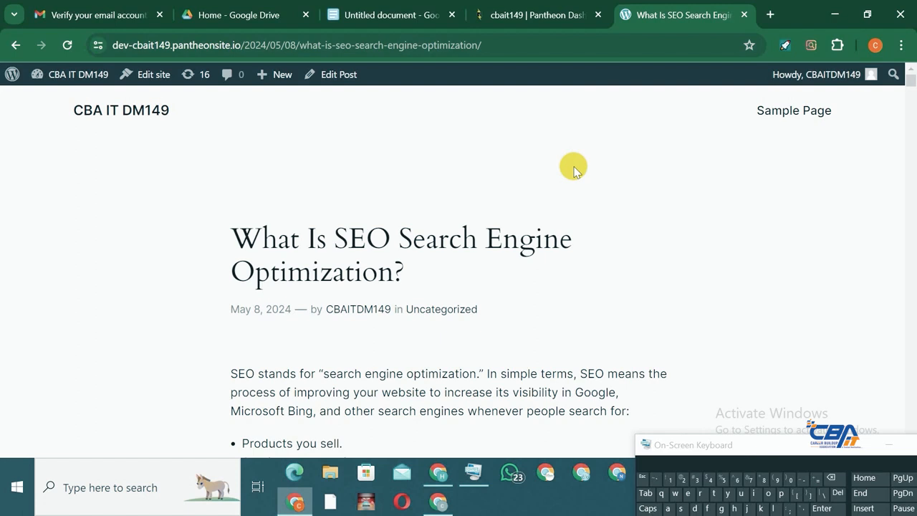
- Switch from the Pantheon dashboard to the live SEO post tab and scroll through the article
left_click(586, 15)
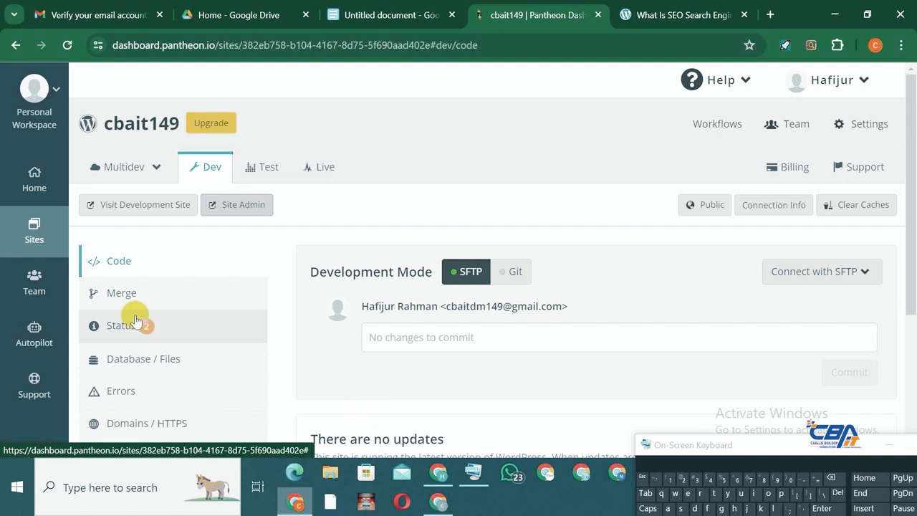
left_click(641, 16)
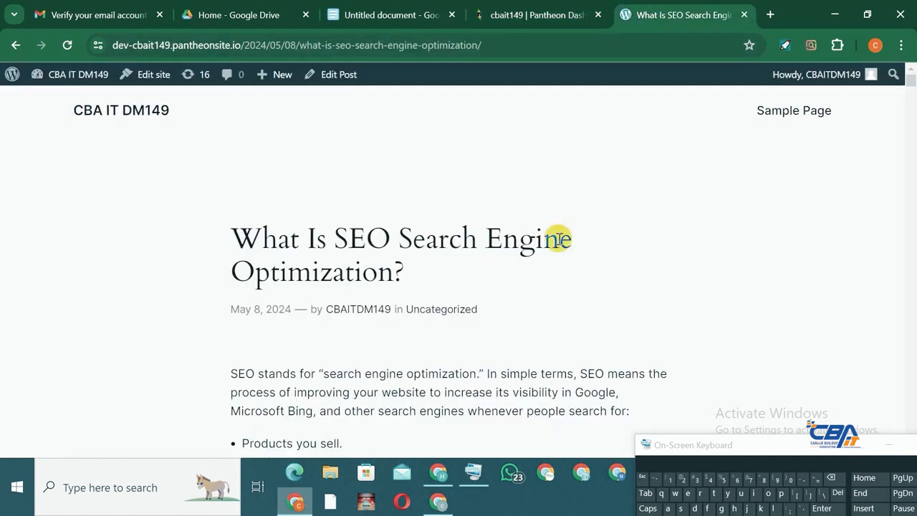
scroll(425, 238, "down", 15)
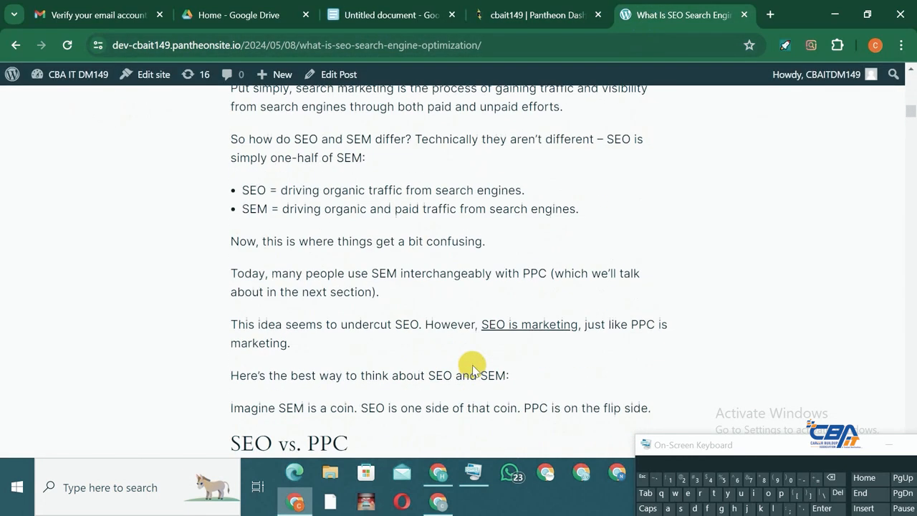
scroll(473, 371, "up", 1)
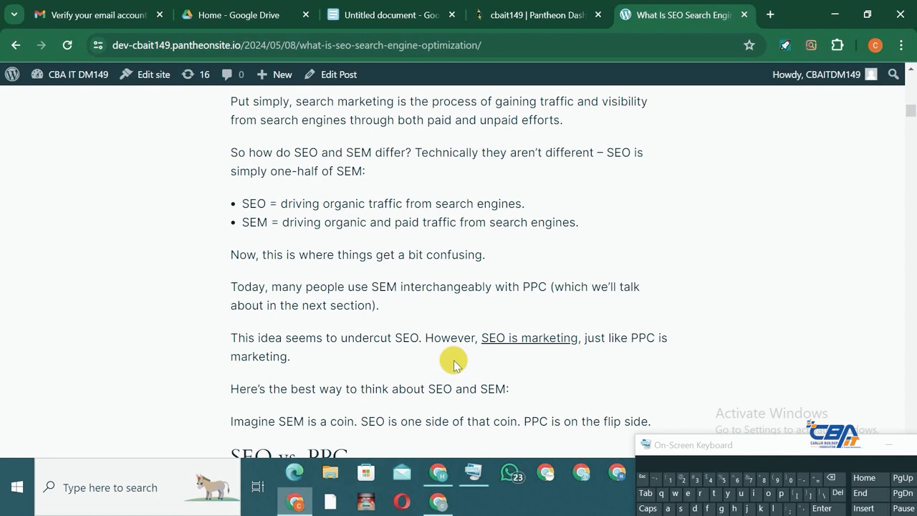
- Go to the admin Dashboard from the site-name menu, showing 2 posts, 1 page, 1 comment
left_click(537, 14)
left_click(634, 12)
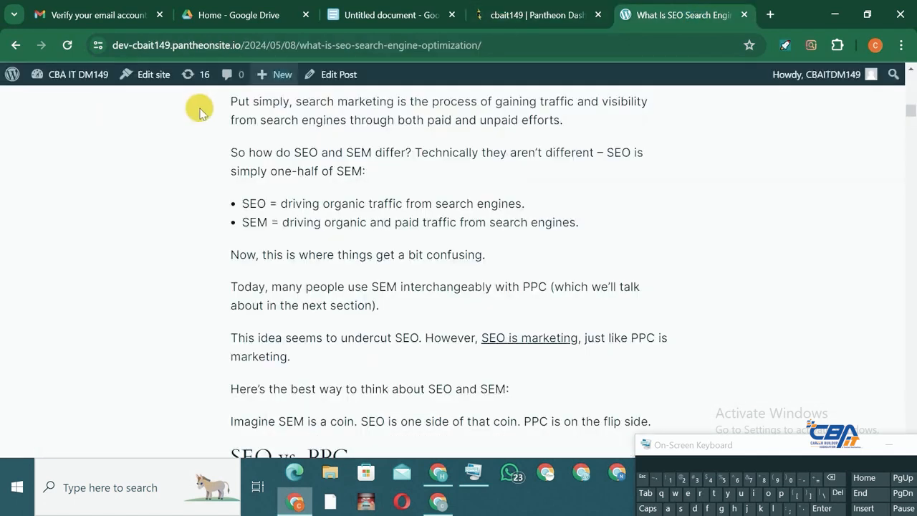
mouse_move(81, 74)
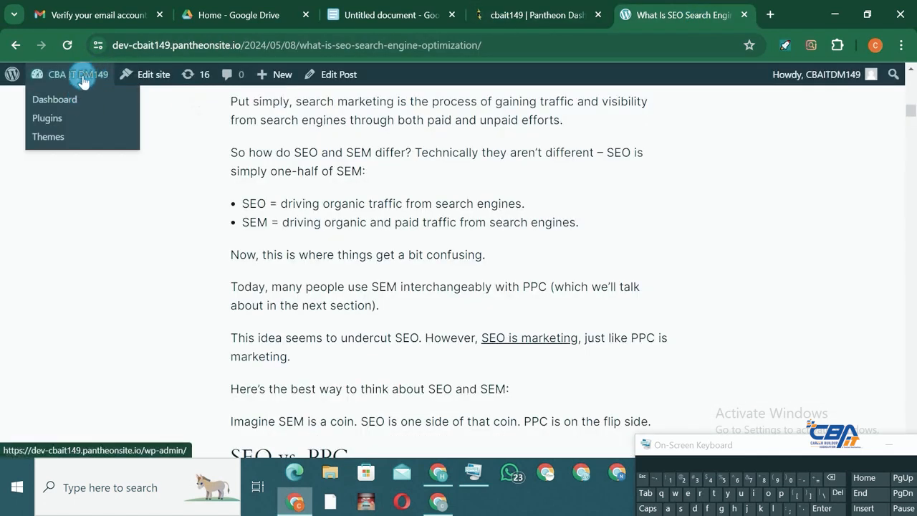
left_click(58, 100)
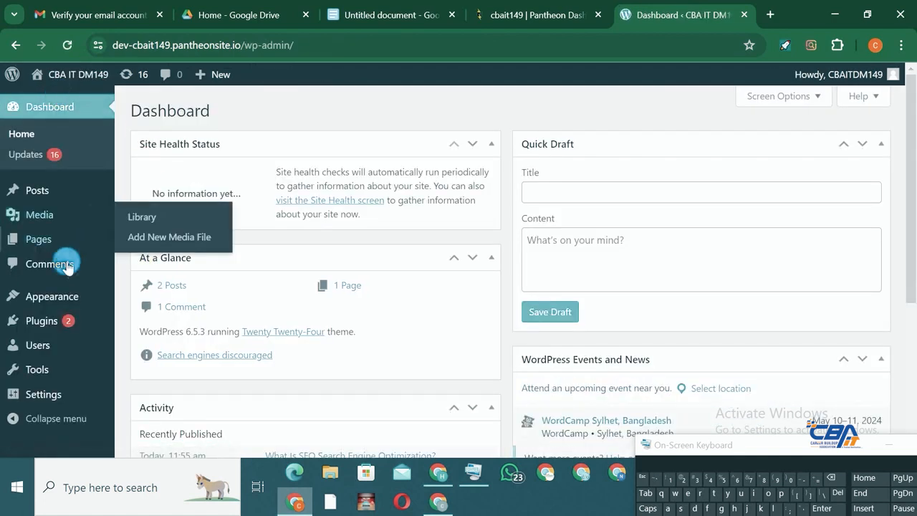
mouse_move(91, 315)
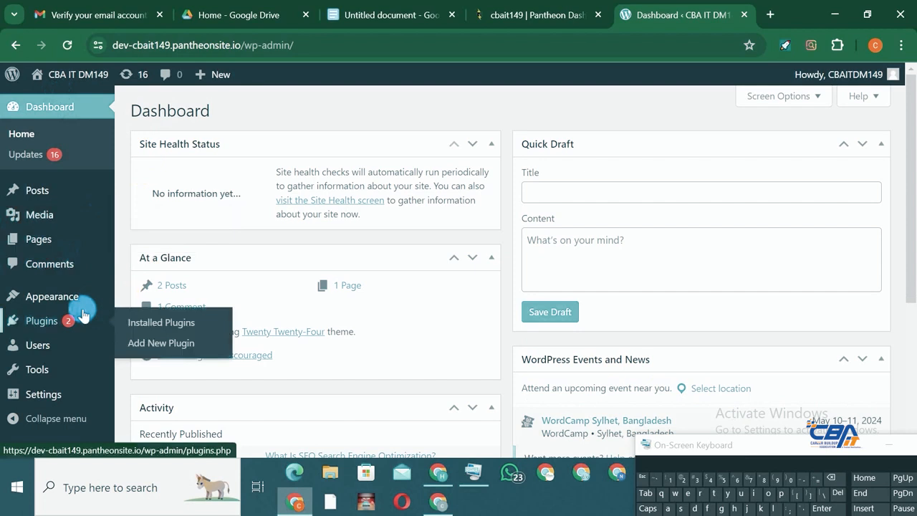
- Open Add New Plugin and search the plugin directory for 'Rank'
left_click(172, 345)
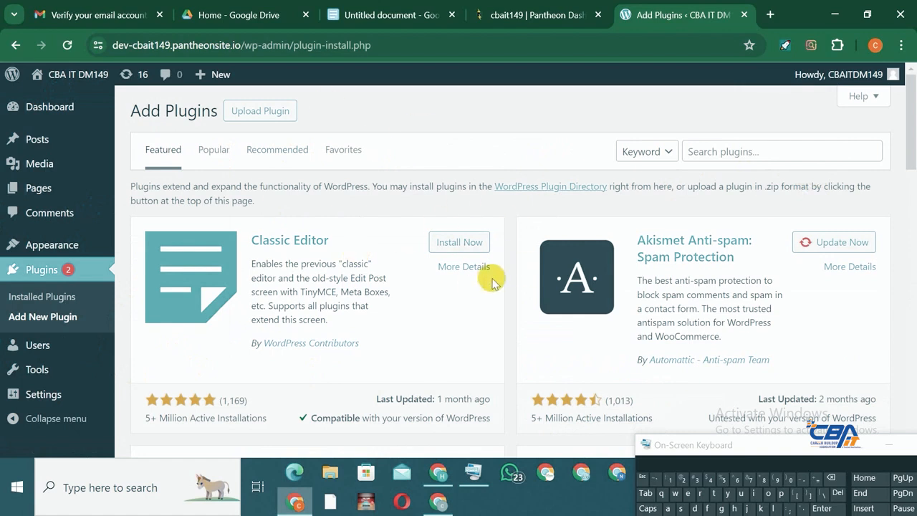
left_click(731, 146)
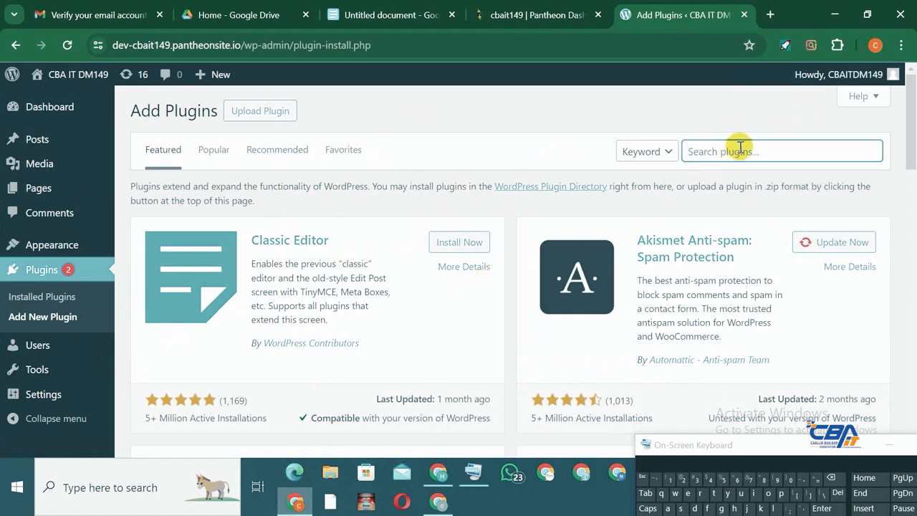
type("rqnk")
key("BackSpace")
key("BackSpace")
key("BackSpace")
key("BackSpace")
type("Rank")
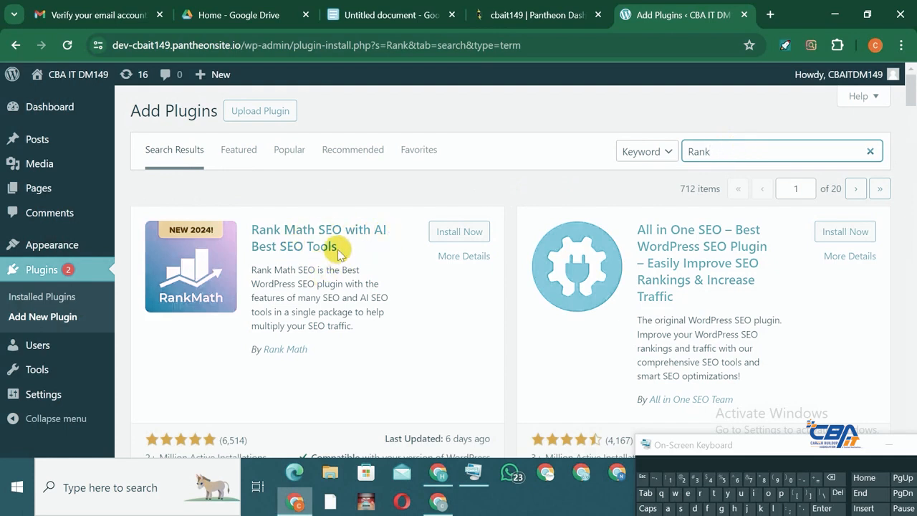
- Browse the 'Rank' search results, with Rank Math SEO listed first
scroll(311, 375, "down", 1)
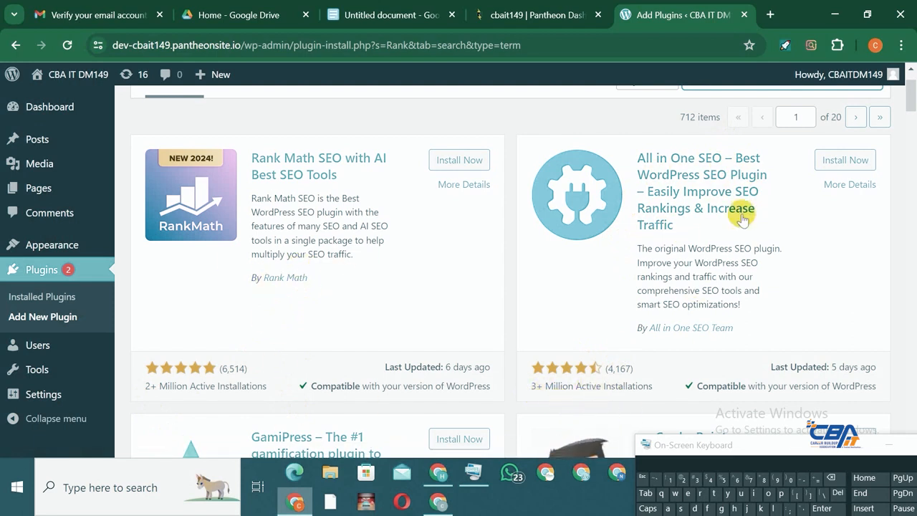
scroll(444, 376, "down", 4)
scroll(698, 283, "down", 5)
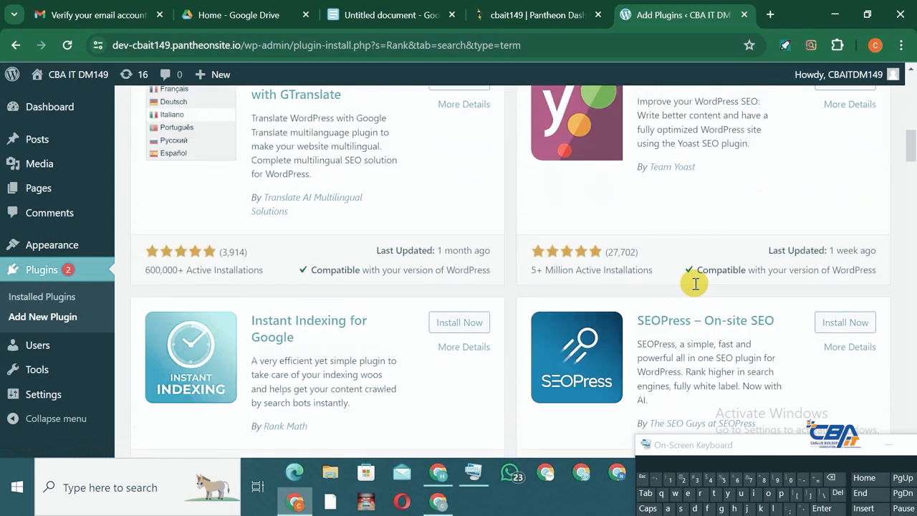
scroll(712, 320, "up", 3)
scroll(696, 298, "down", 2)
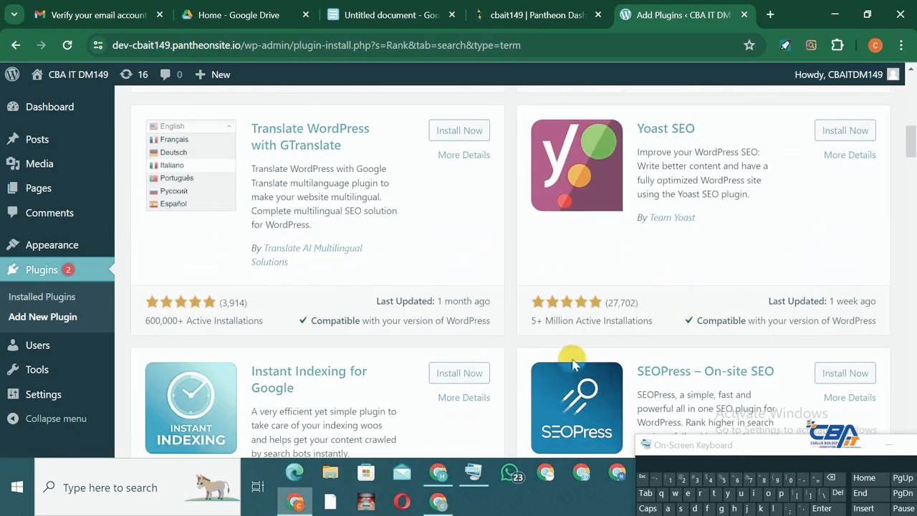
scroll(576, 362, "up", 1)
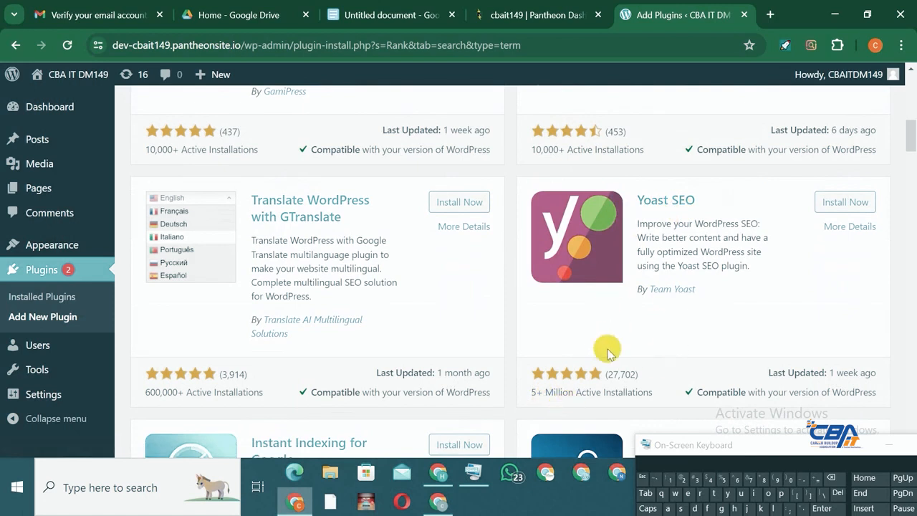
scroll(601, 349, "up", 7)
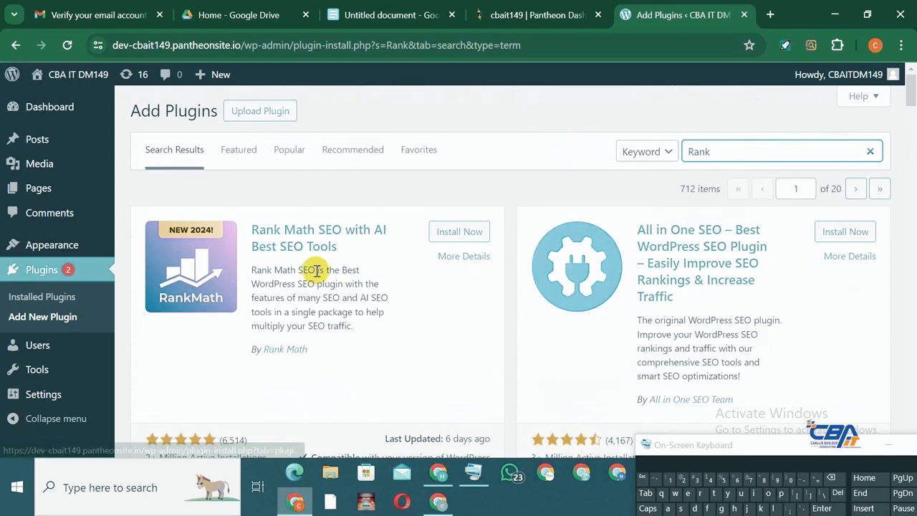
scroll(306, 265, "down", 2)
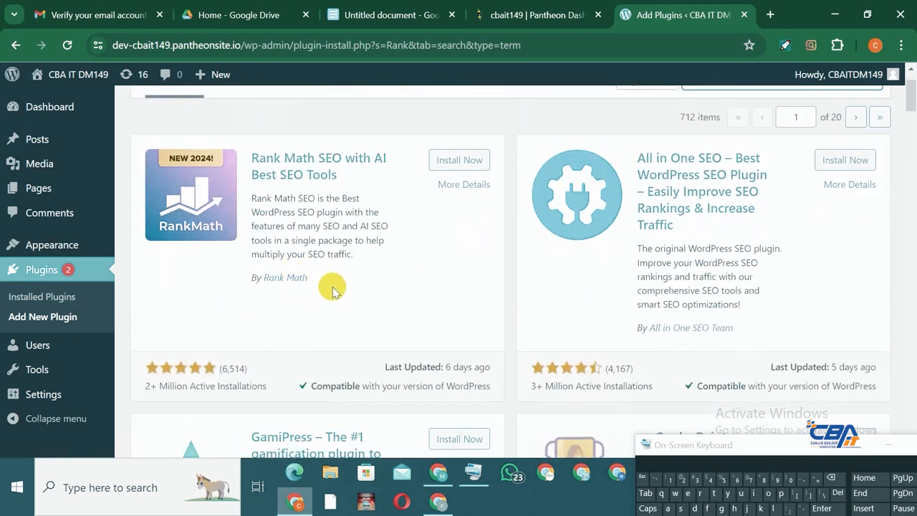
scroll(322, 286, "up", 1)
scroll(317, 290, "up", 1)
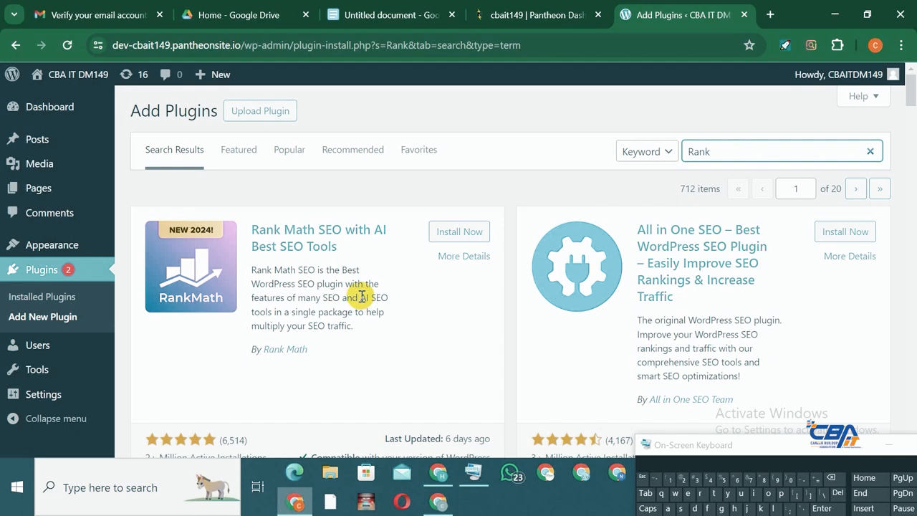
- Install and activate Rank Math SEO from its search result card
left_click(459, 234)
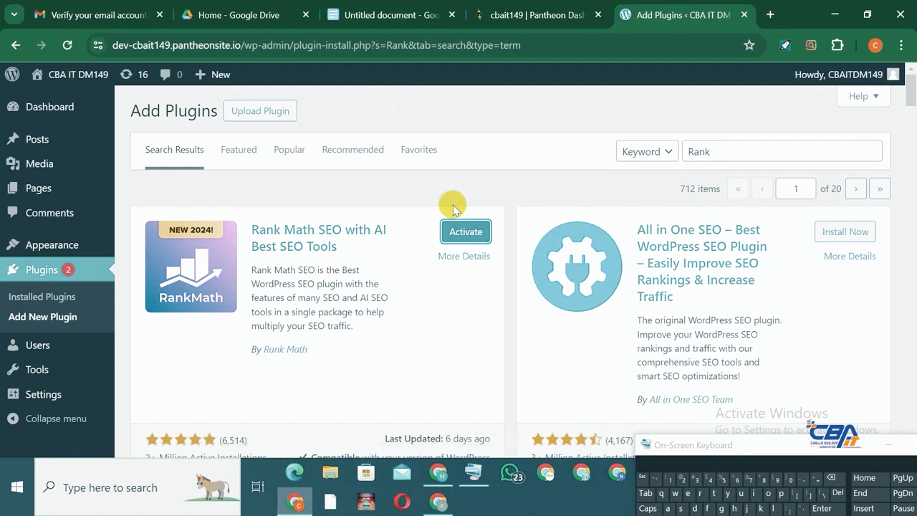
left_click(465, 232)
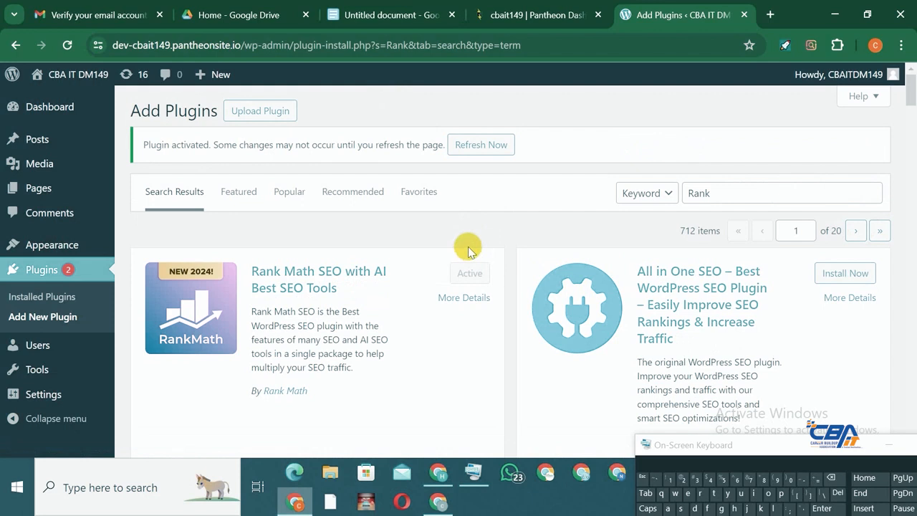
scroll(438, 215, "down", 3)
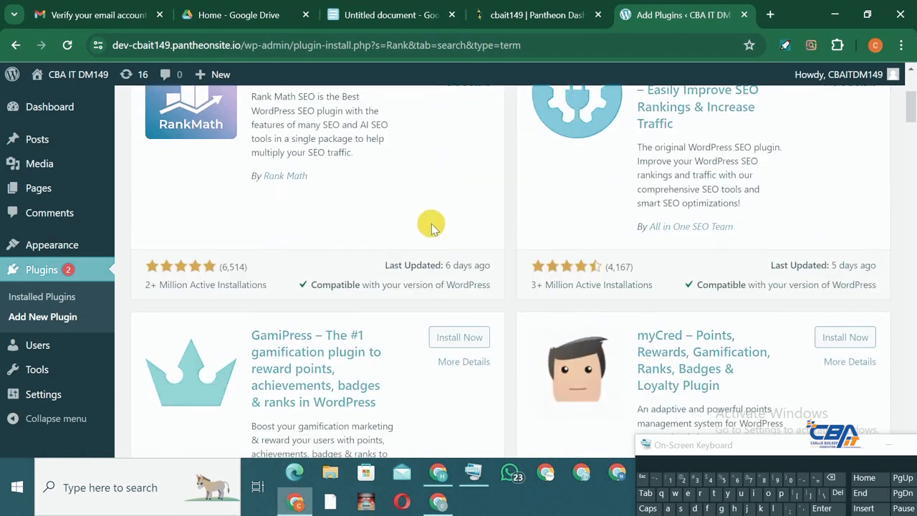
scroll(432, 228, "up", 2)
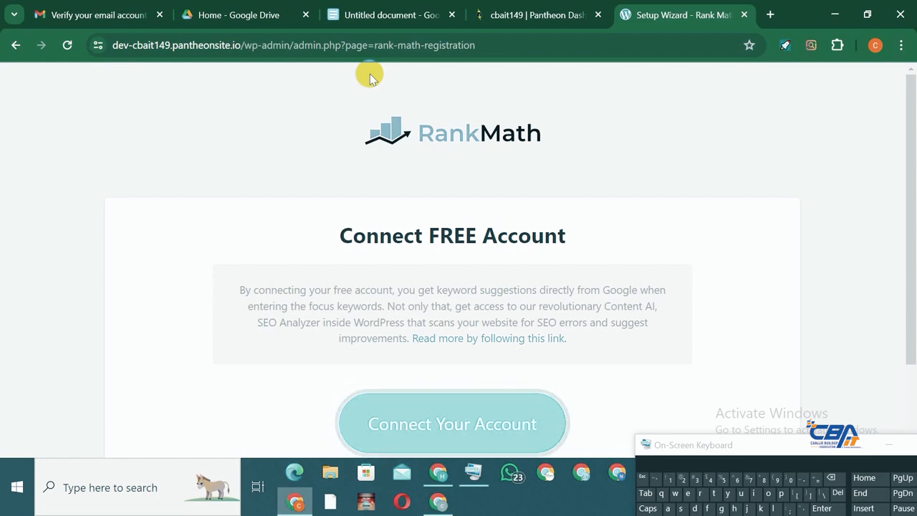
- Choose Connect Your Account in the Rank Math setup wizard
scroll(335, 223, "down", 1)
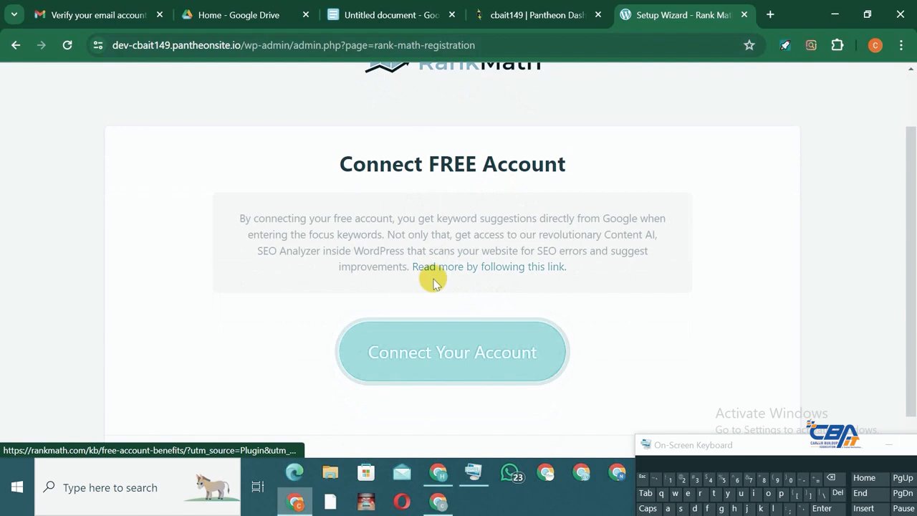
left_click(446, 370)
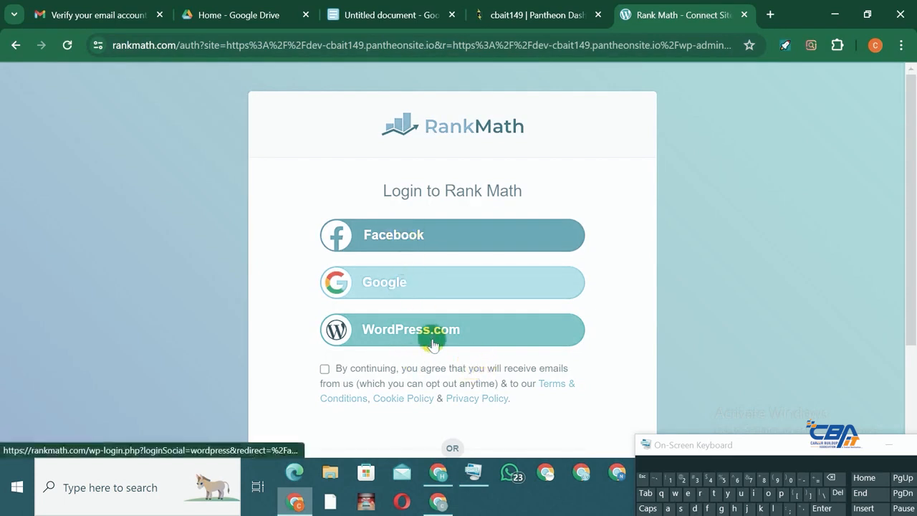
- Review the Rank Math login options and sign in with Google
scroll(432, 355, "down", 3)
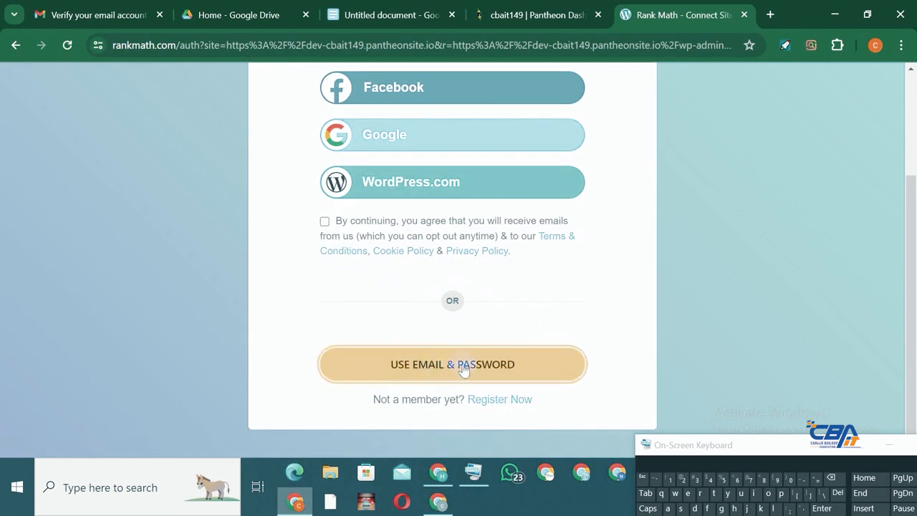
scroll(495, 328, "up", 3)
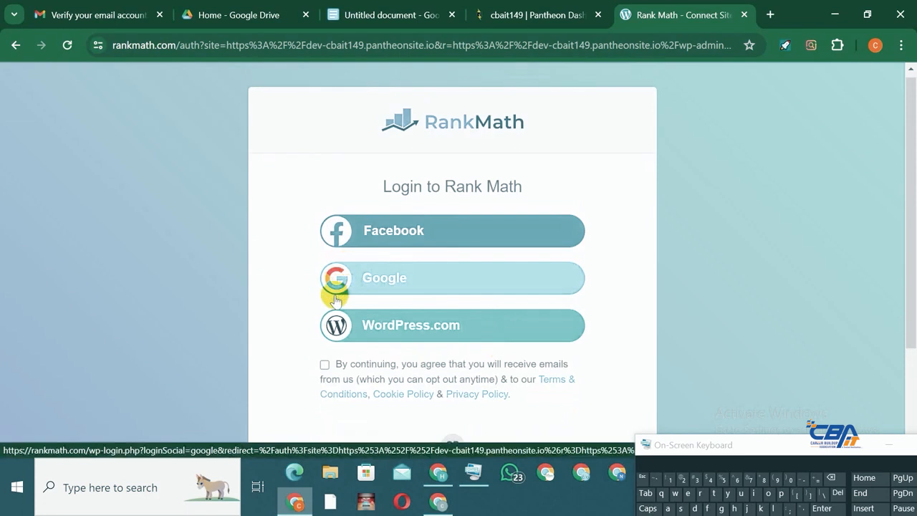
scroll(365, 262, "down", 3)
scroll(380, 272, "up", 3)
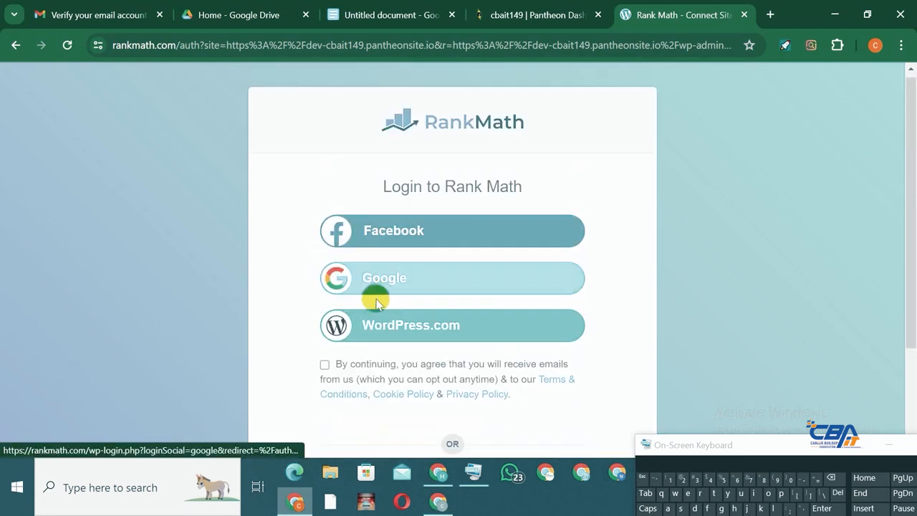
scroll(378, 297, "down", 2)
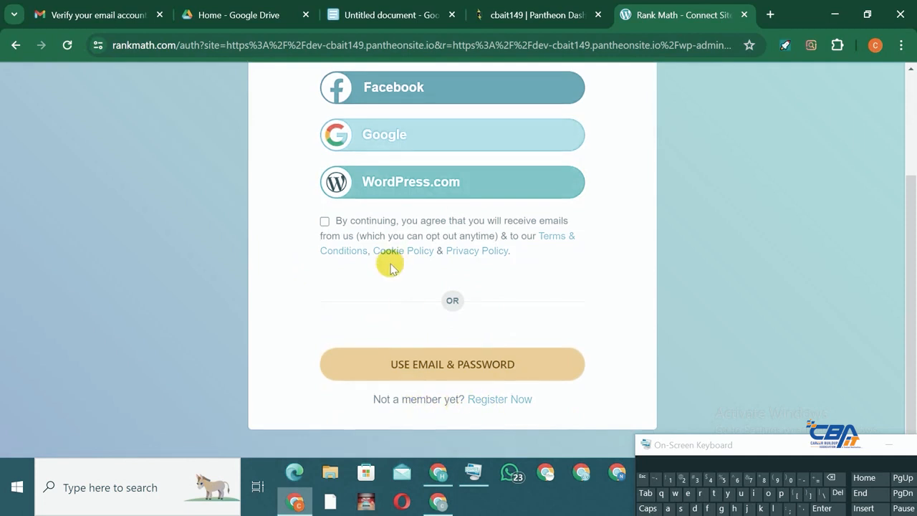
scroll(486, 319, "up", 2)
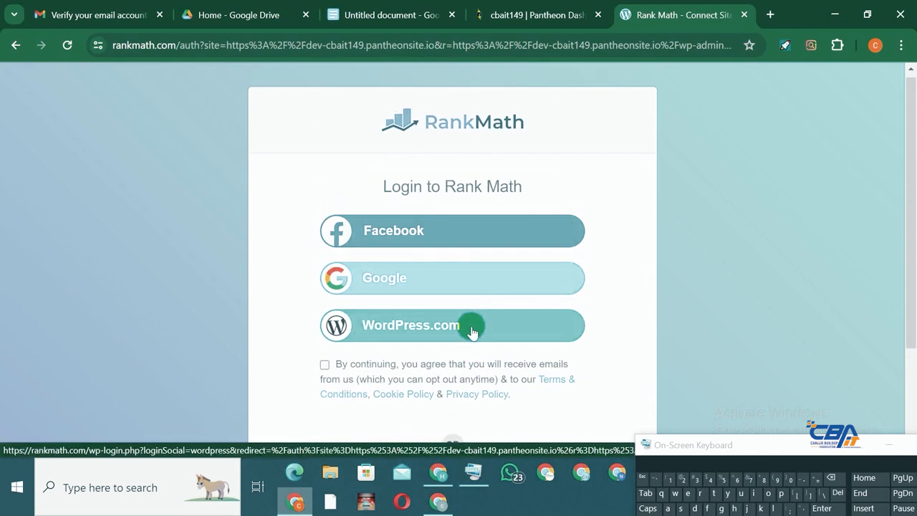
scroll(461, 307, "down", 2)
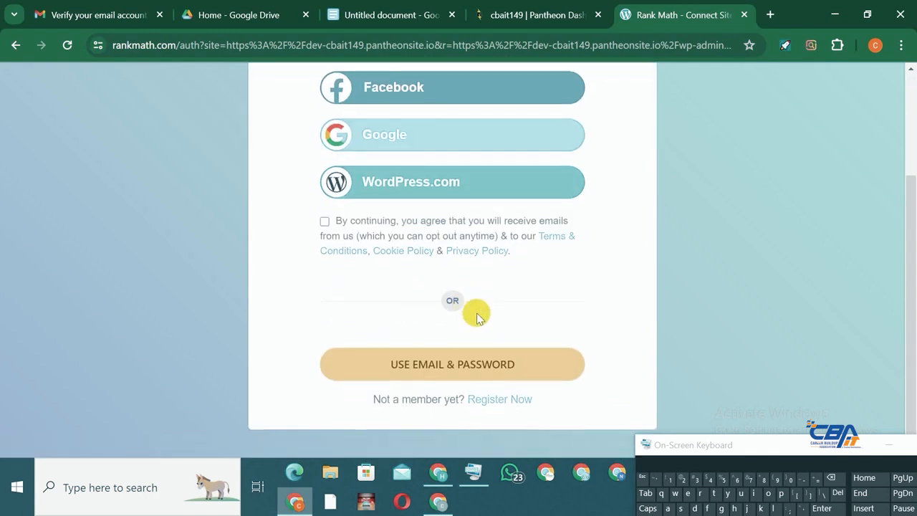
scroll(475, 311, "up", 2)
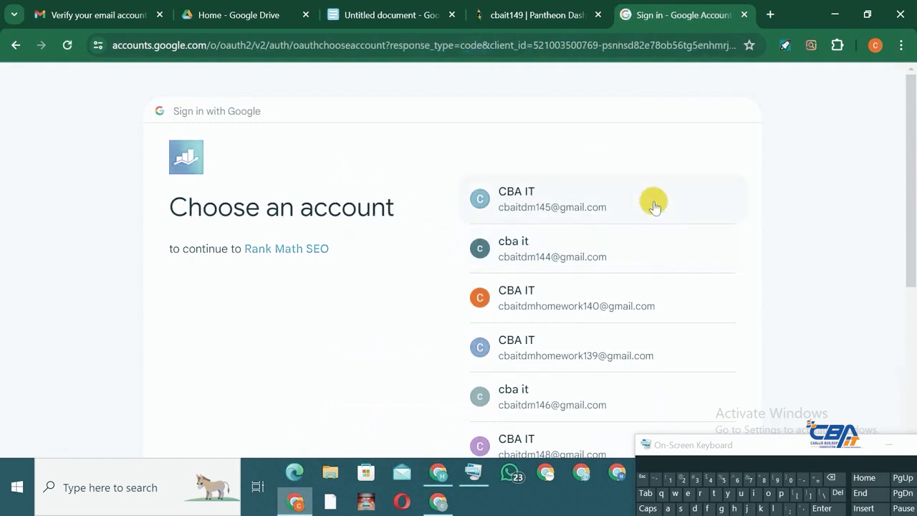
- Pick the site's Google account and confirm signing in to Rank Math SEO
scroll(621, 246, "down", 4)
scroll(620, 227, "up", 4)
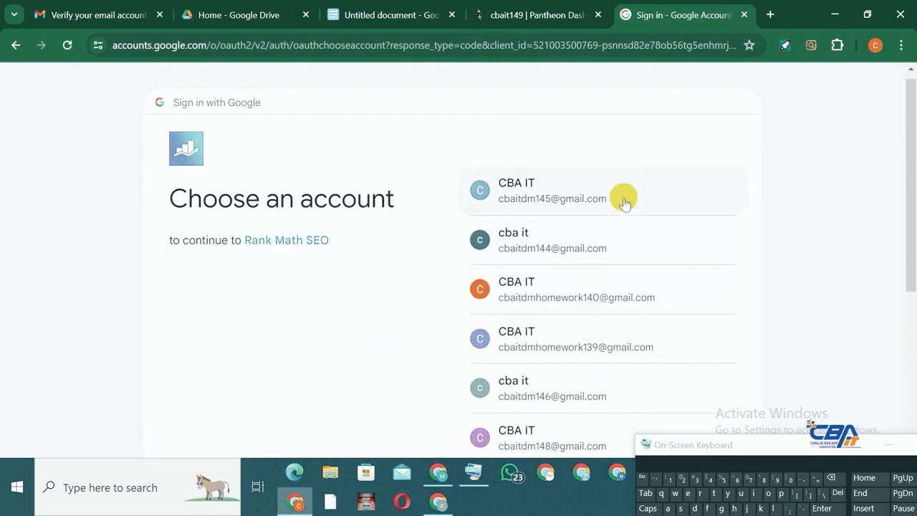
scroll(624, 202, "down", 3)
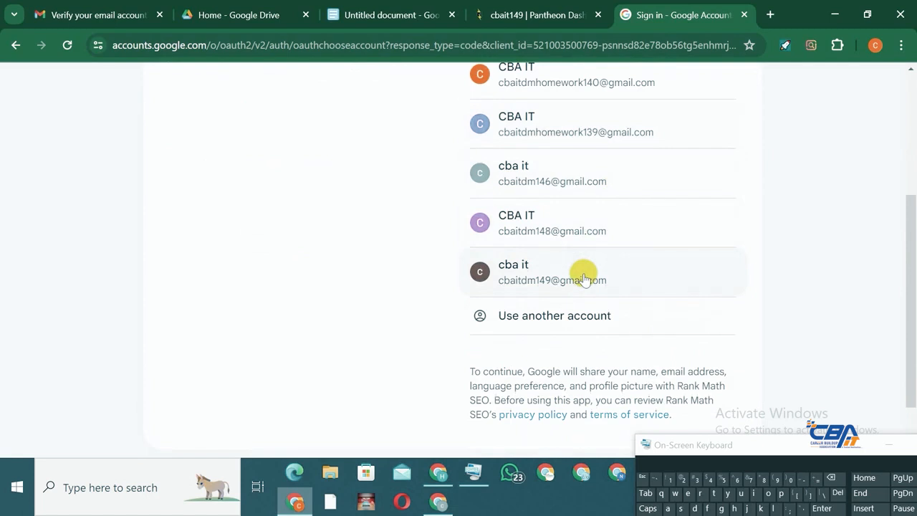
left_click(582, 271)
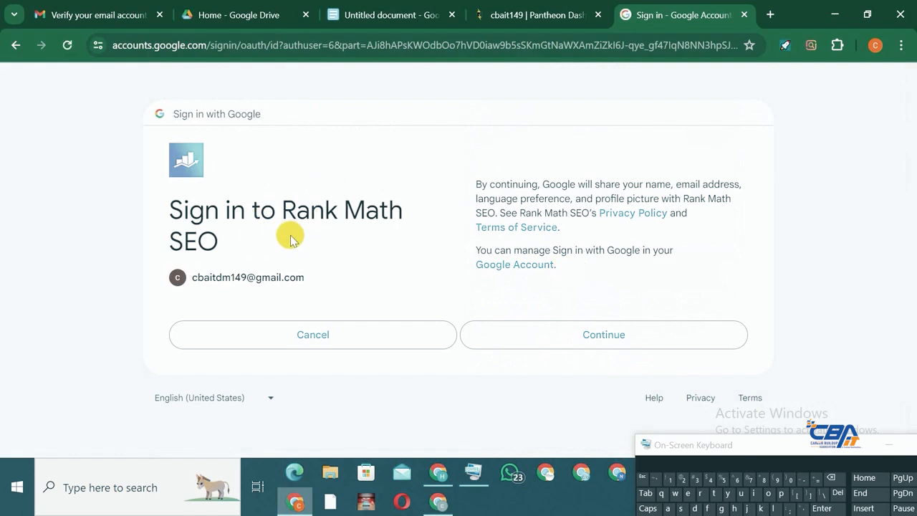
left_click(610, 336)
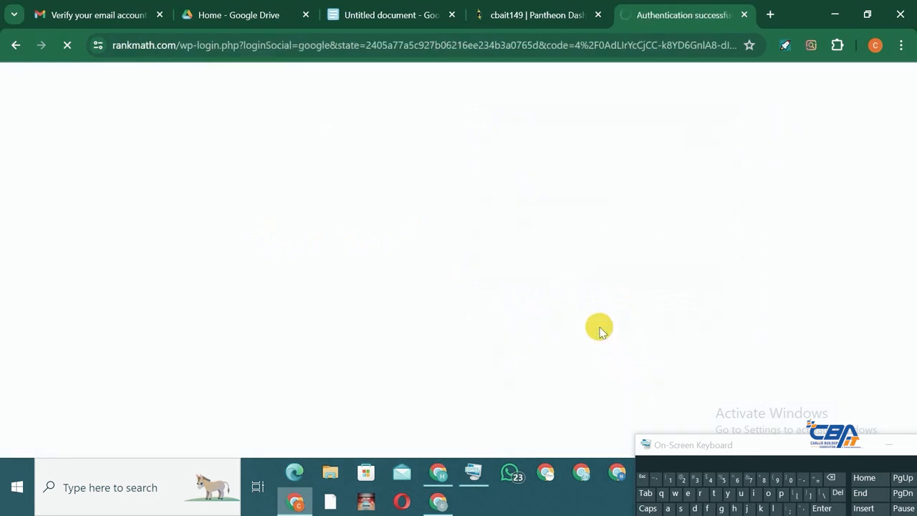
scroll(545, 279, "down", 1)
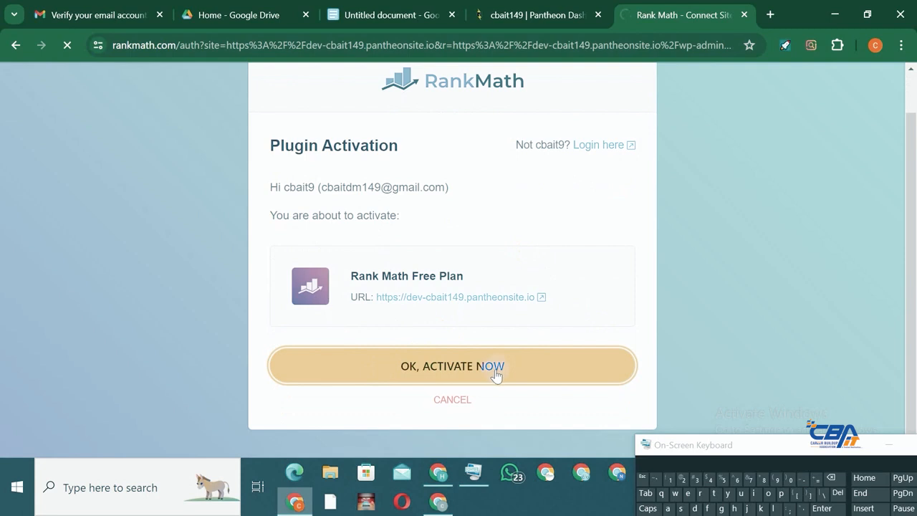
- Activate the Rank Math Free Plan for the dev site and return to the wizard
left_click_drag(792, 445, 824, 463)
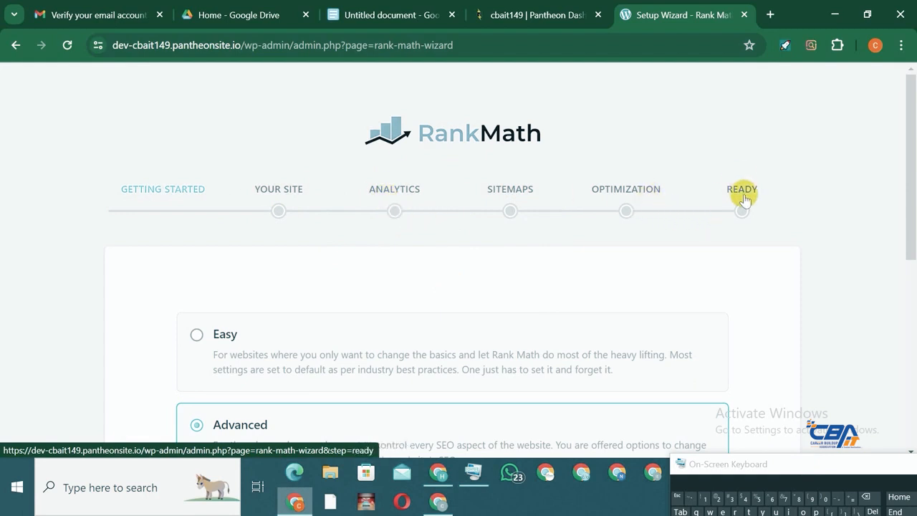
- Switch the Rank Math wizard from Advanced to Easy mode and start the wizard
scroll(401, 319, "down", 2)
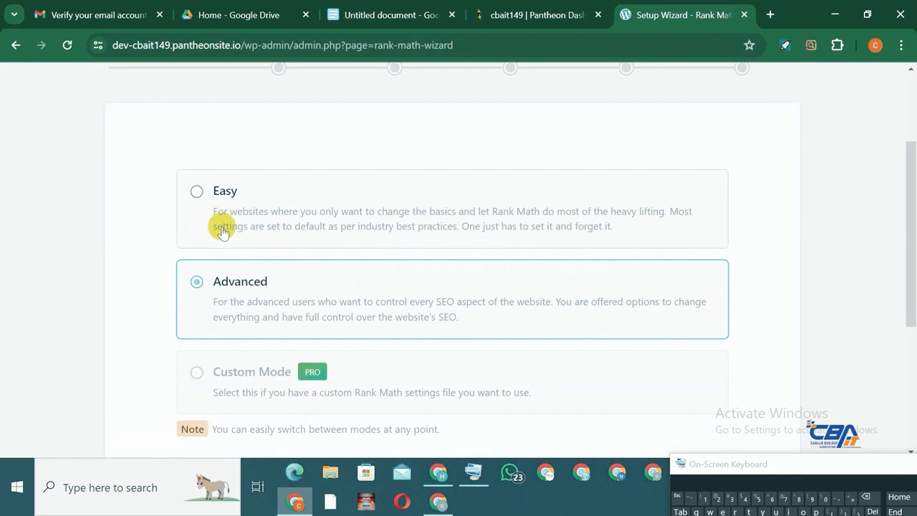
scroll(251, 326, "down", 1)
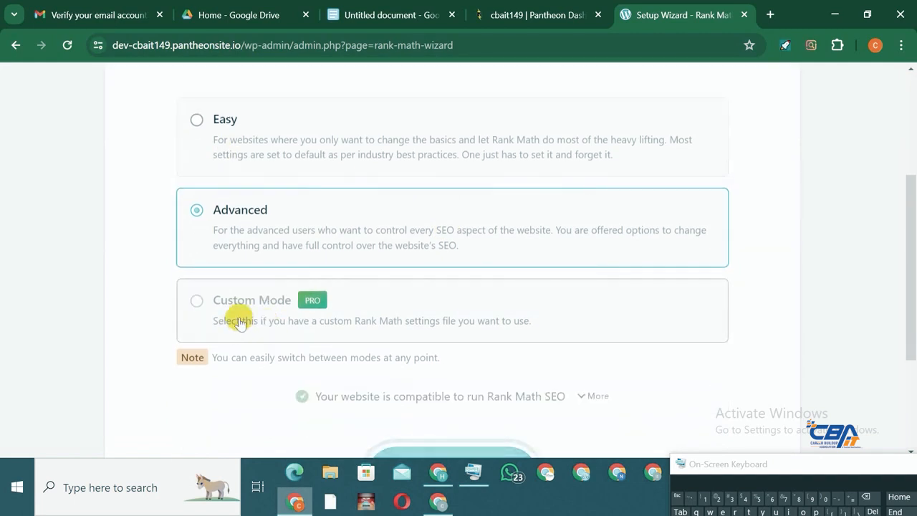
scroll(236, 323, "up", 1)
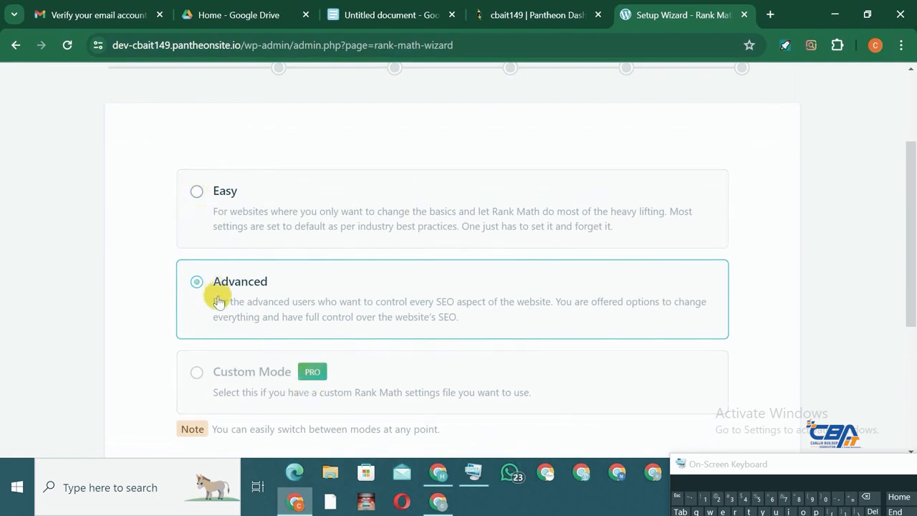
left_click(197, 197)
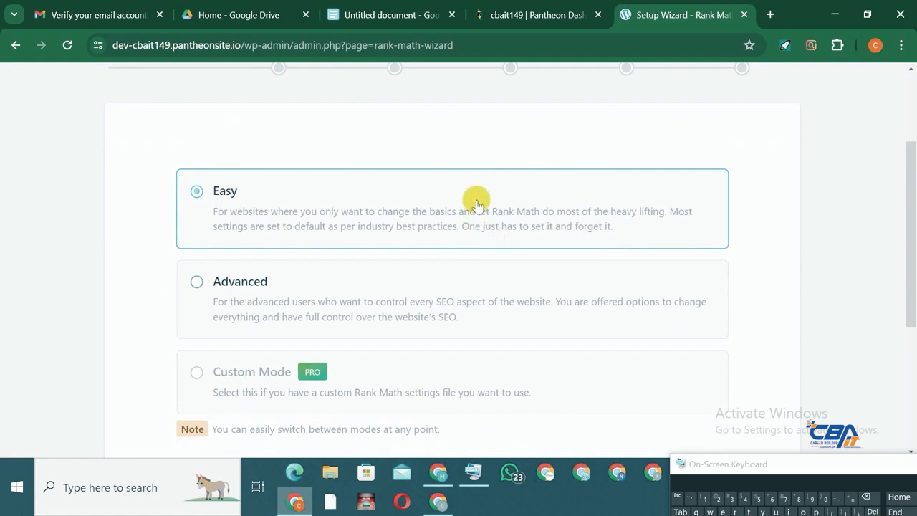
scroll(530, 192, "down", 4)
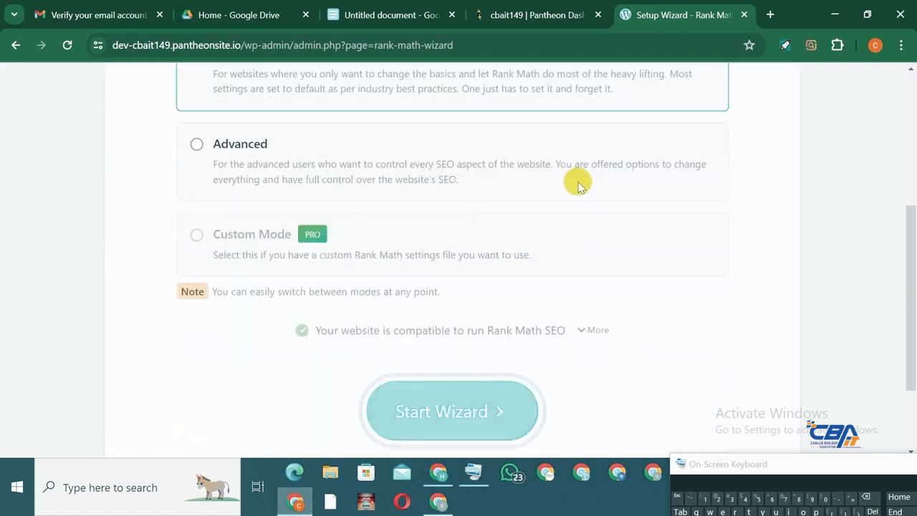
left_click(484, 295)
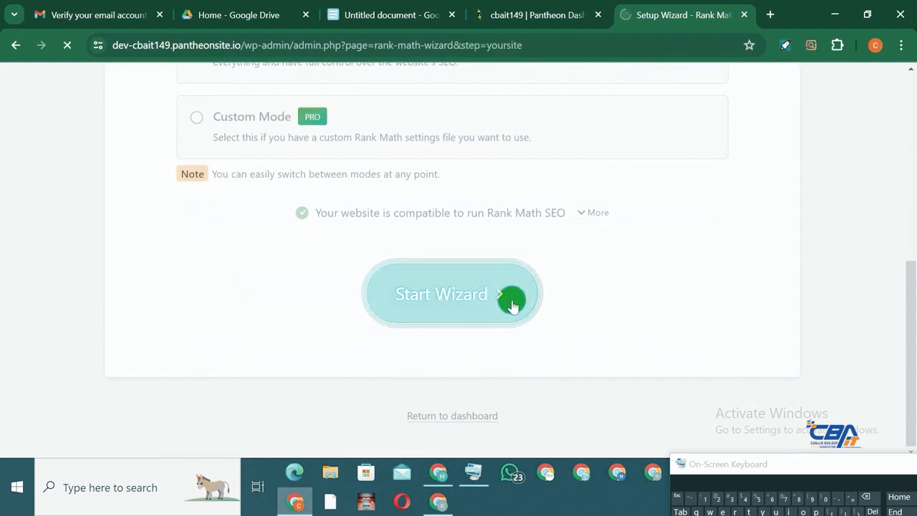
- Set the site type to Personal Portfolio and check the CBA IT DM149 name fields
scroll(573, 291, "down", 2)
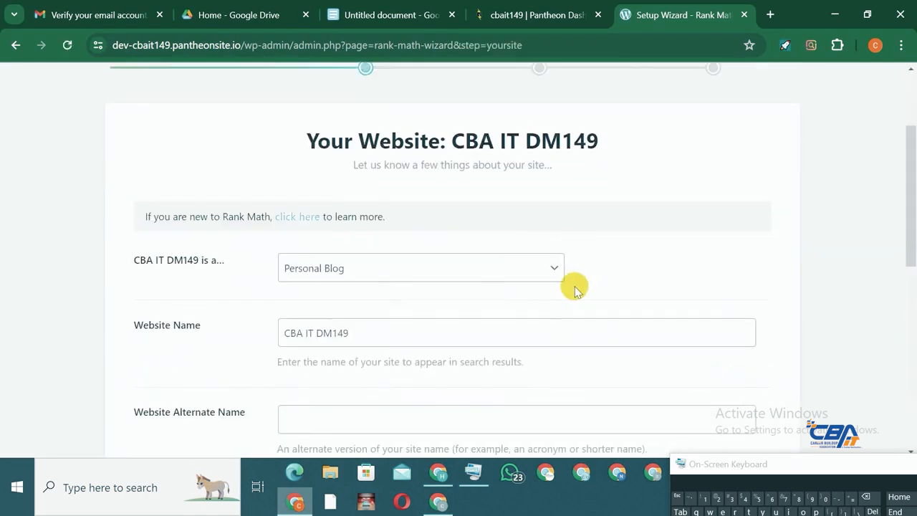
left_click(451, 267)
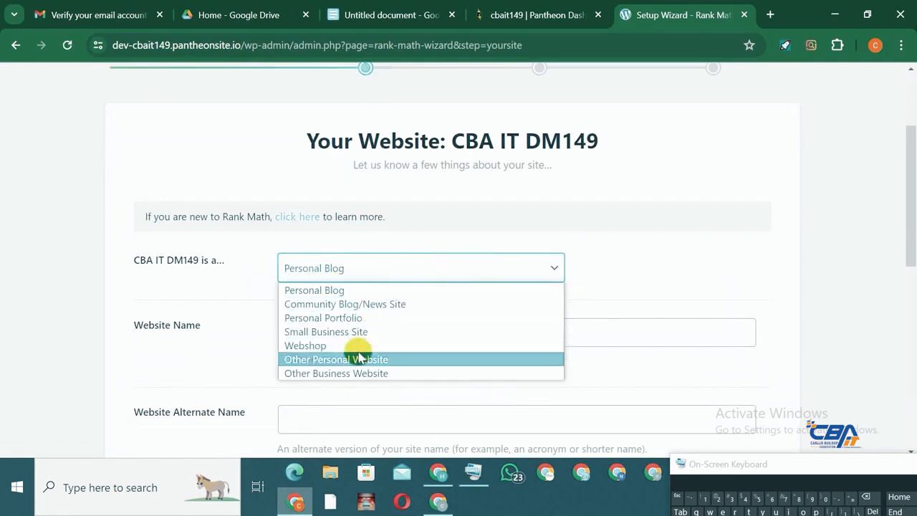
left_click(369, 318)
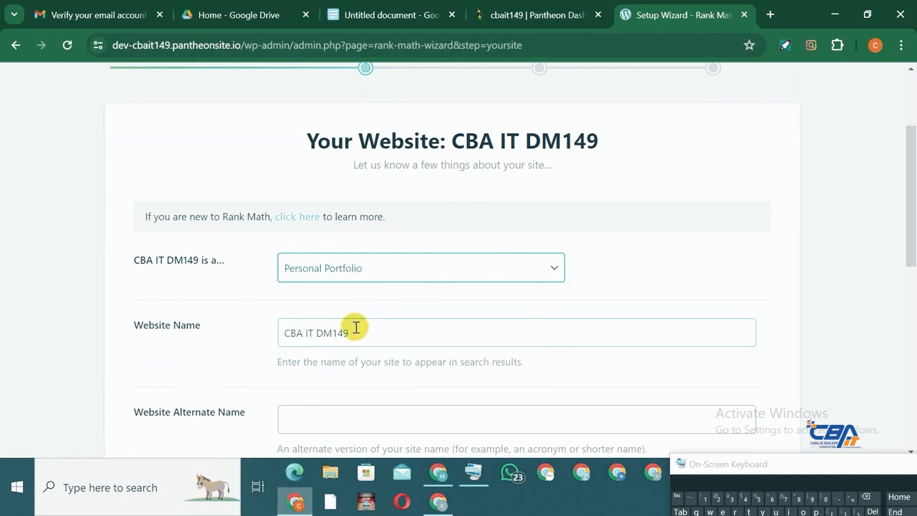
scroll(425, 272, "down", 2)
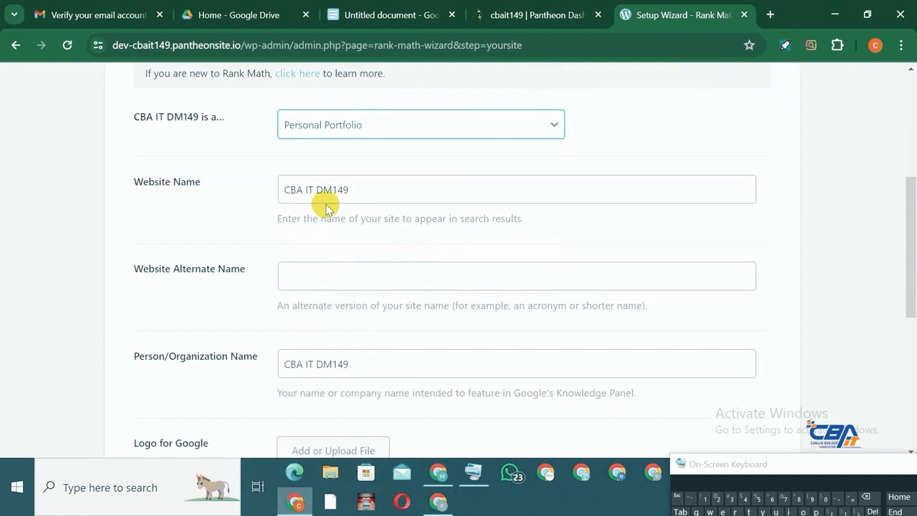
left_click(421, 192)
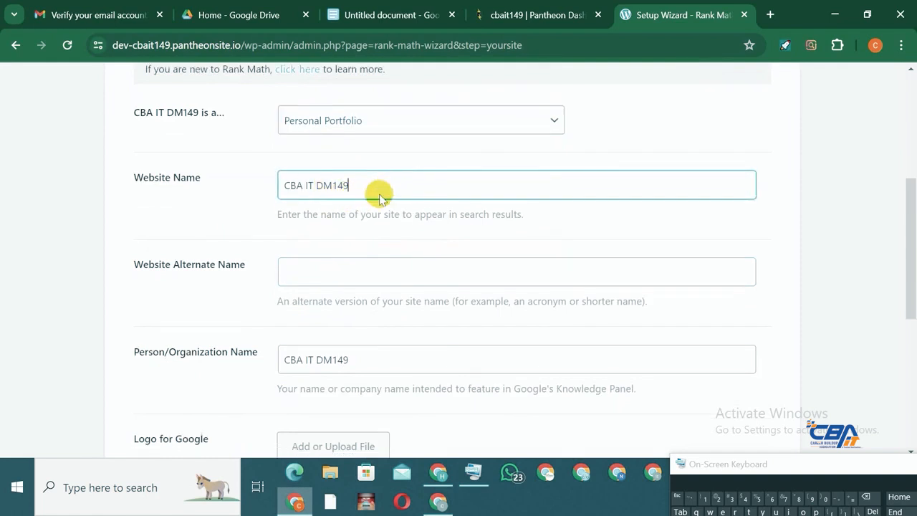
scroll(378, 194, "down", 2)
left_click(365, 133)
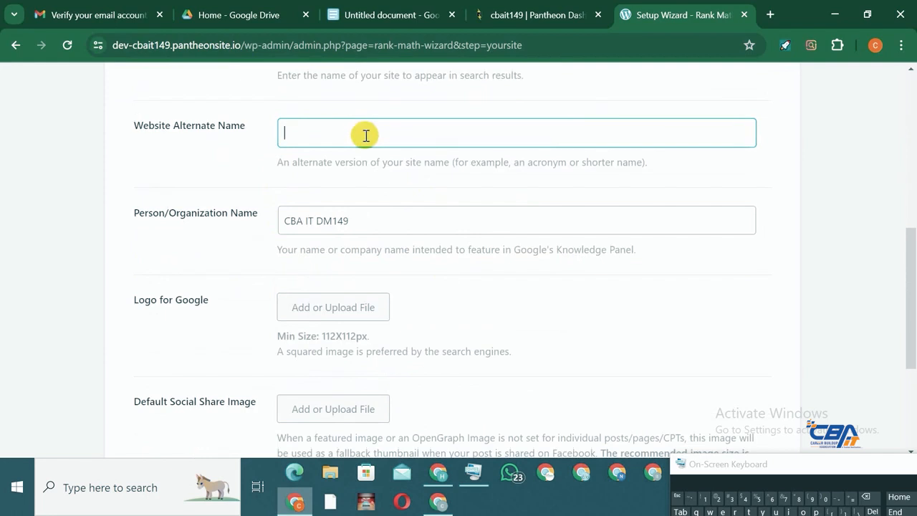
left_click(373, 229)
scroll(374, 229, "down", 1)
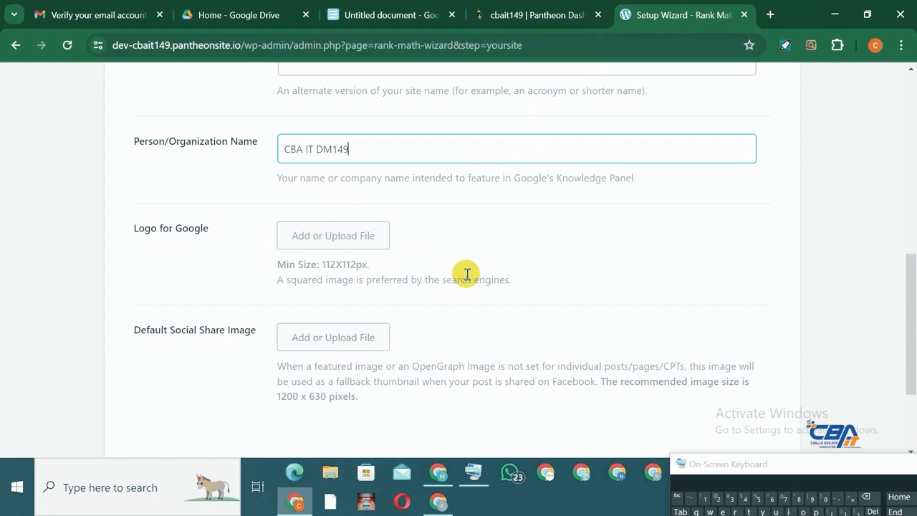
- Upload the bd image from the Desktop for the Logo for Google
left_click(321, 244)
left_click(434, 300)
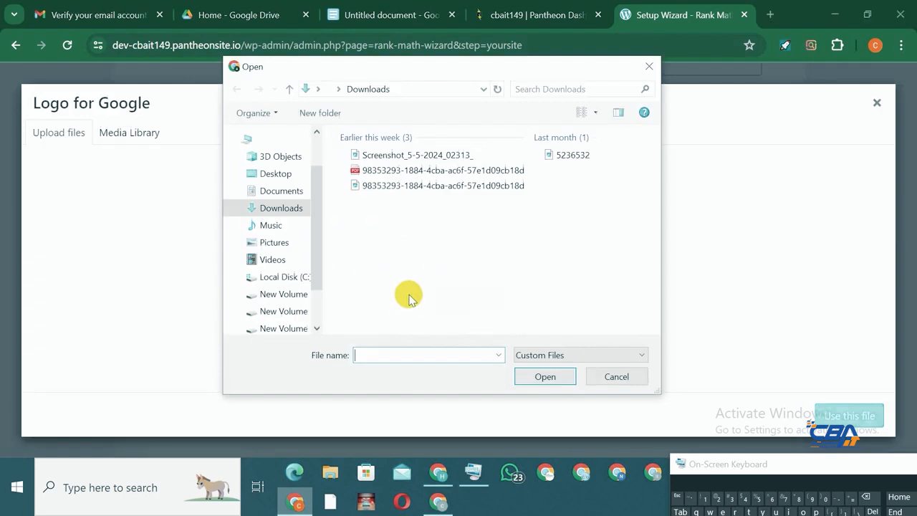
left_click(281, 174)
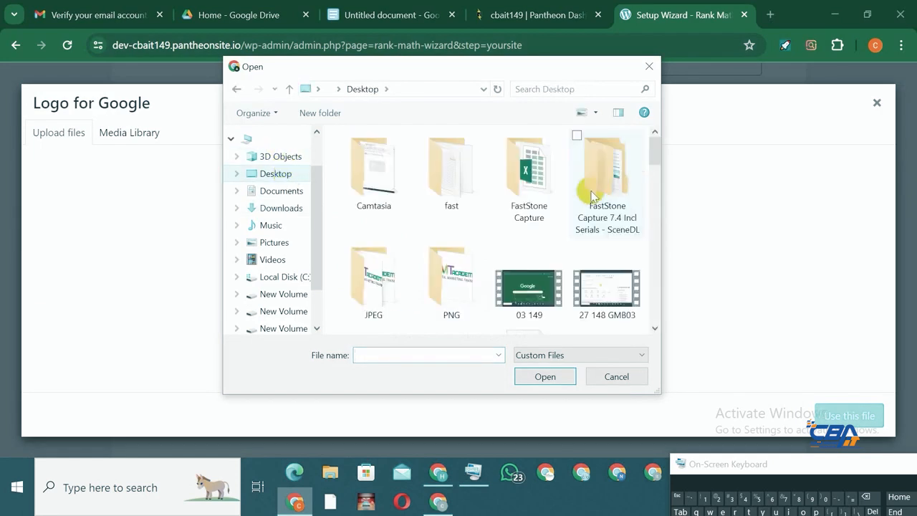
scroll(559, 215, "down", 3)
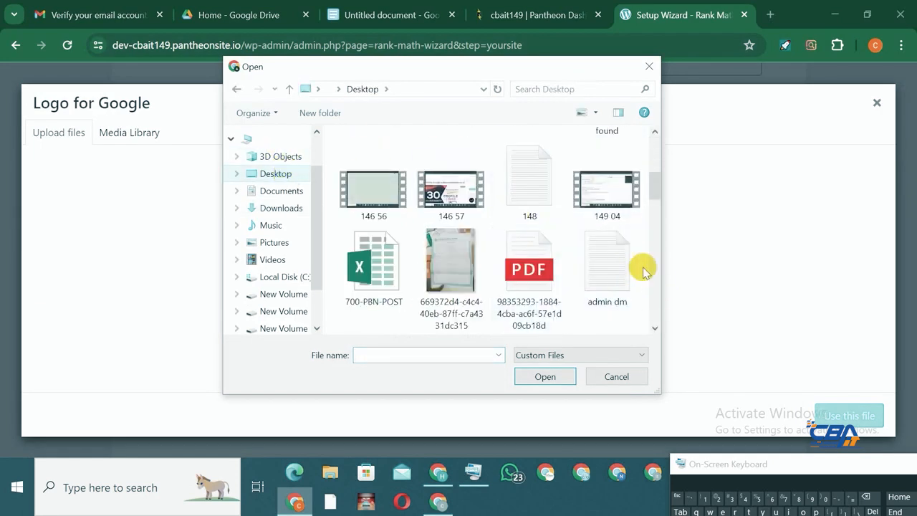
scroll(645, 272, "down", 3)
scroll(548, 266, "up", 2)
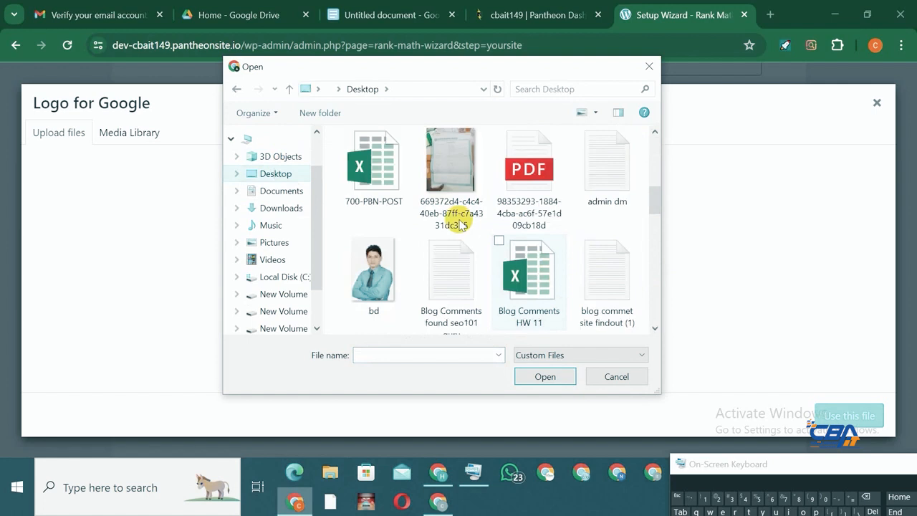
left_click(396, 267)
left_click(546, 375)
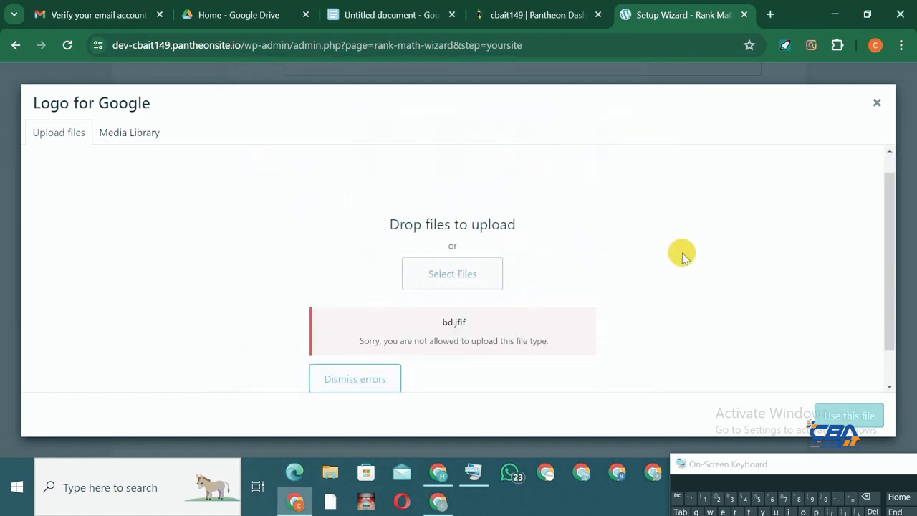
- Upload the u.png CBA logo, add alt text, and use it as the Google logo
left_click(449, 285)
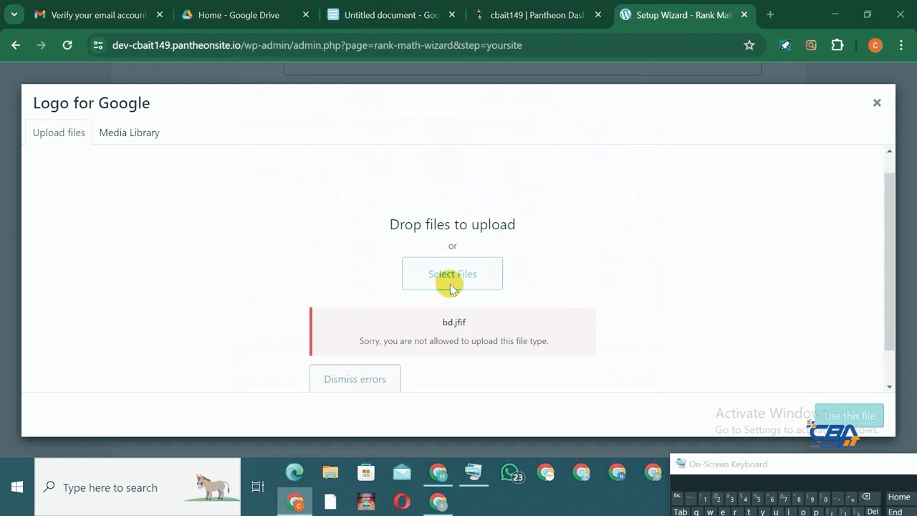
scroll(522, 268, "down", 5)
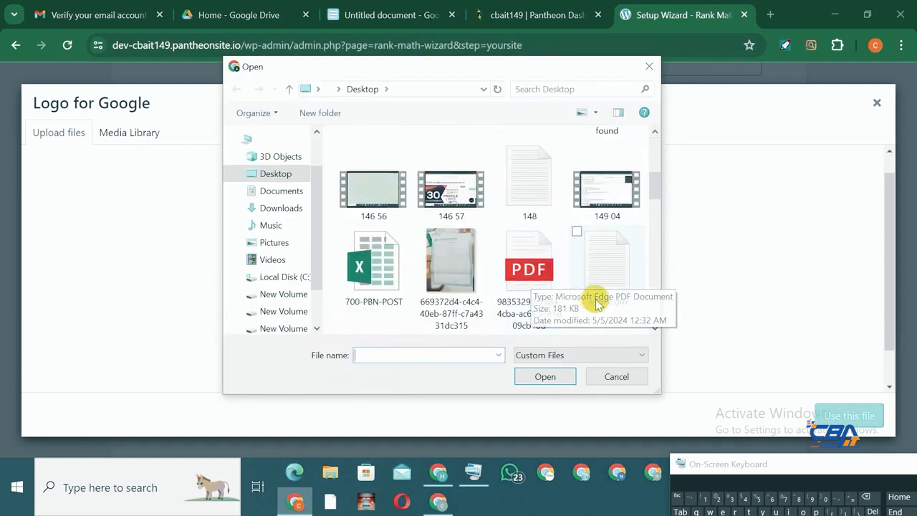
scroll(467, 230, "down", 3)
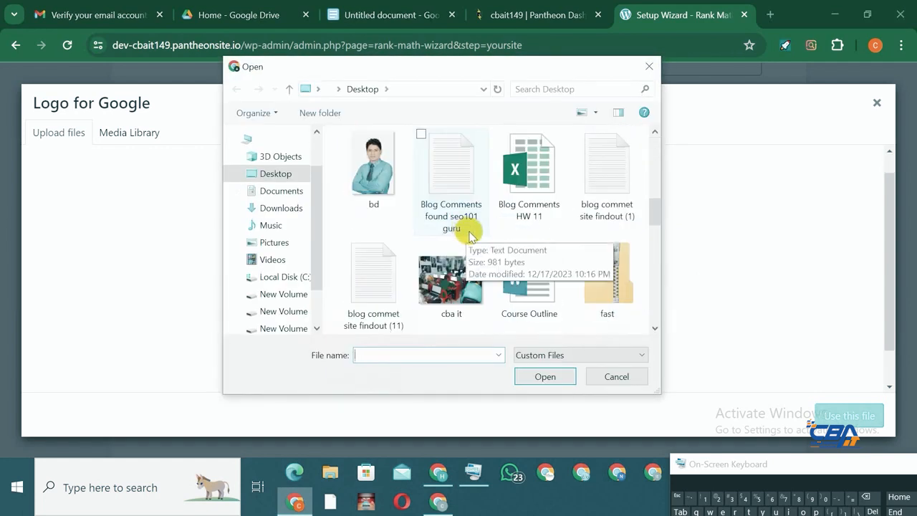
scroll(467, 233, "down", 6)
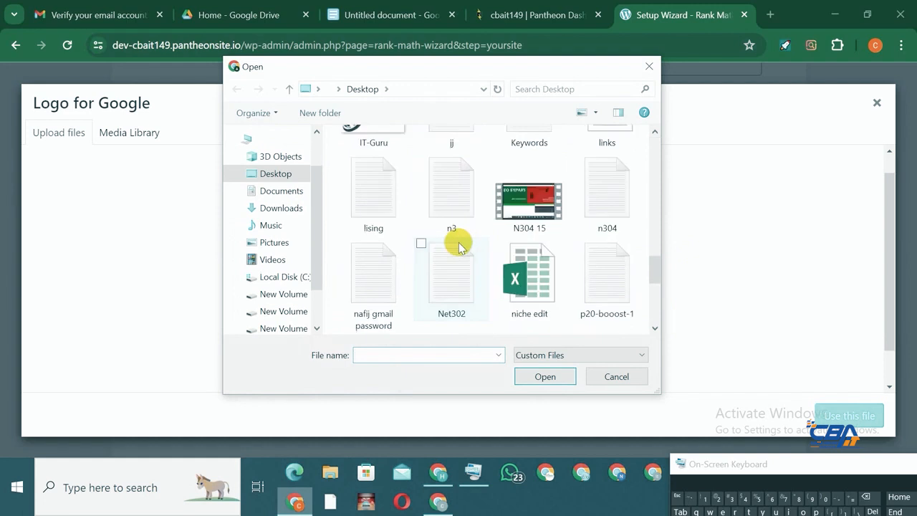
scroll(454, 241, "down", 4)
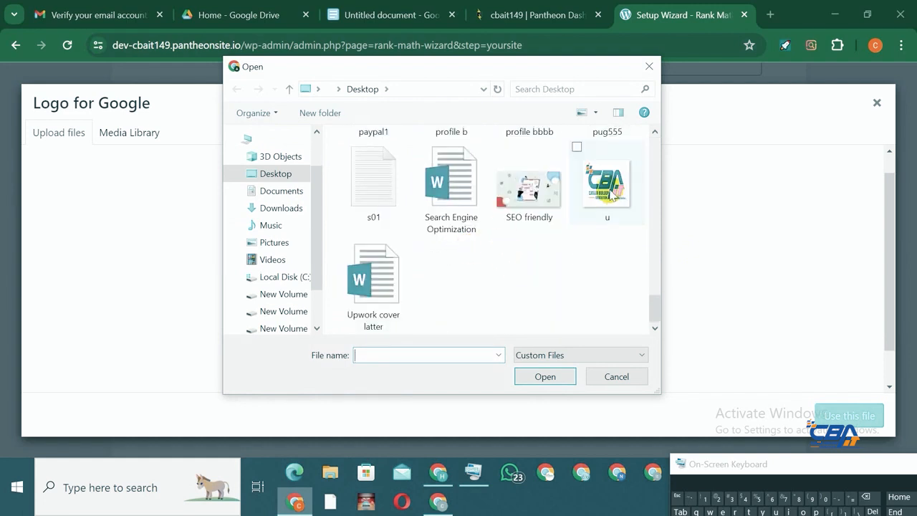
left_click(609, 187)
left_click(544, 376)
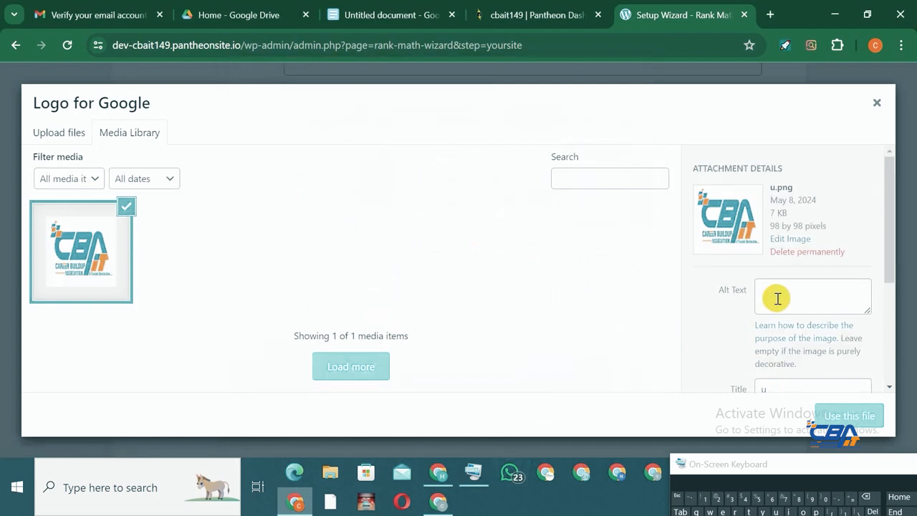
scroll(777, 298, "down", 1)
left_click(804, 227)
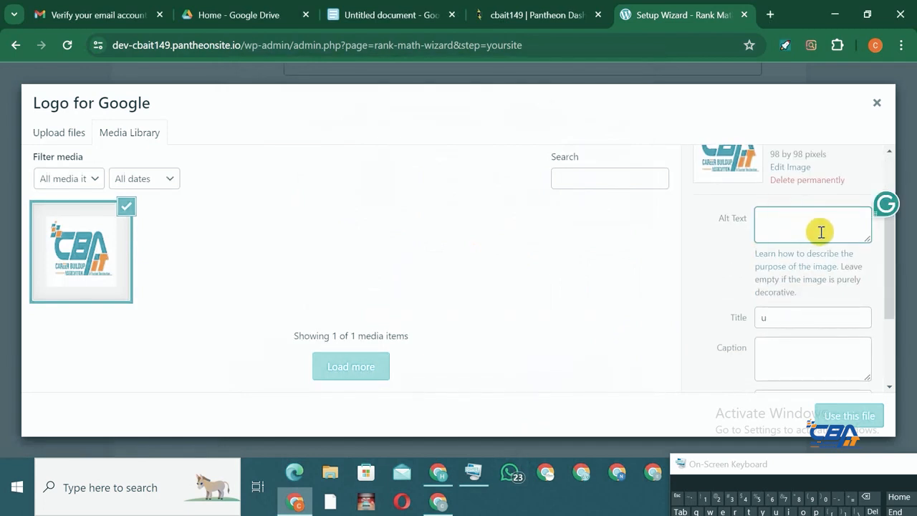
left_click(852, 417)
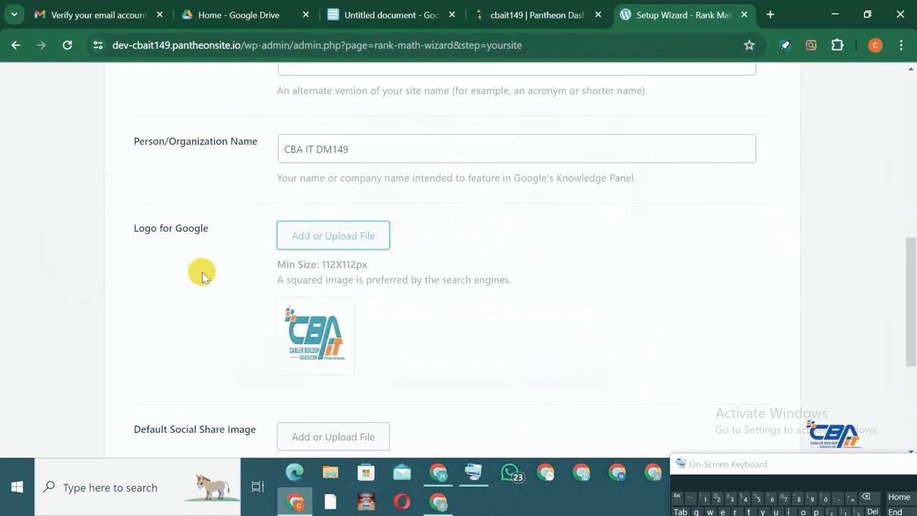
- Choose the u.png CBA logo from the Media Library for the Default Social Share Image
scroll(454, 341, "down", 2)
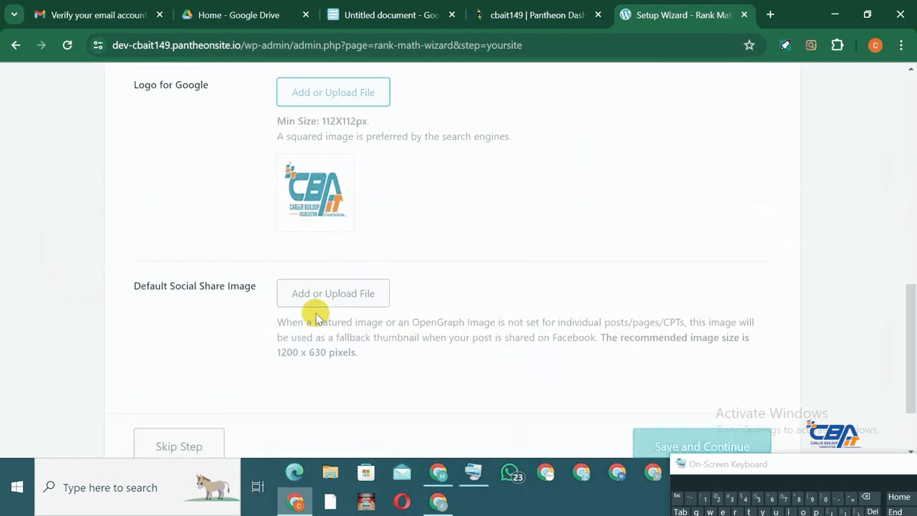
left_click(351, 296)
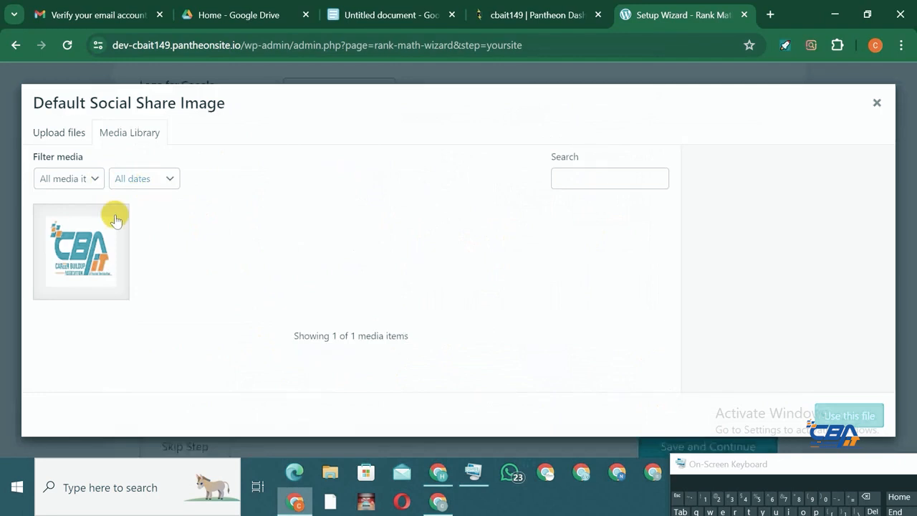
left_click(62, 248)
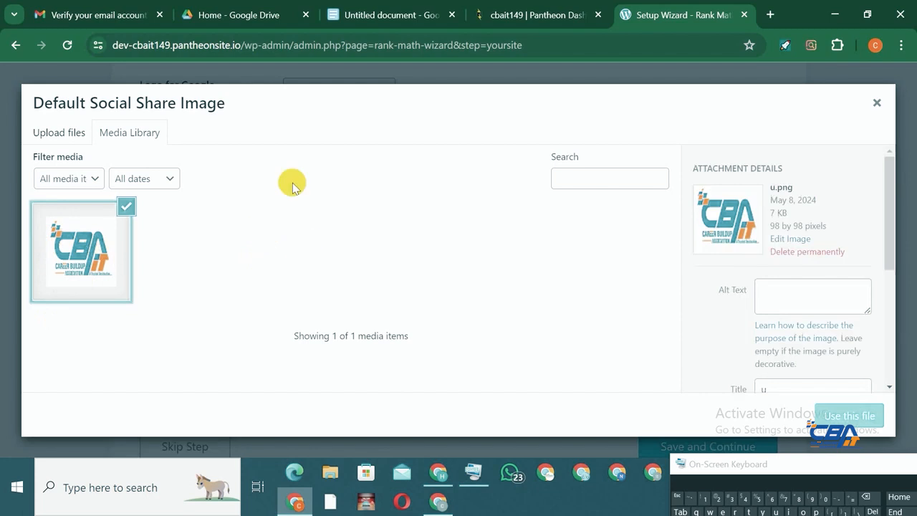
left_click(850, 415)
scroll(427, 328, "down", 2)
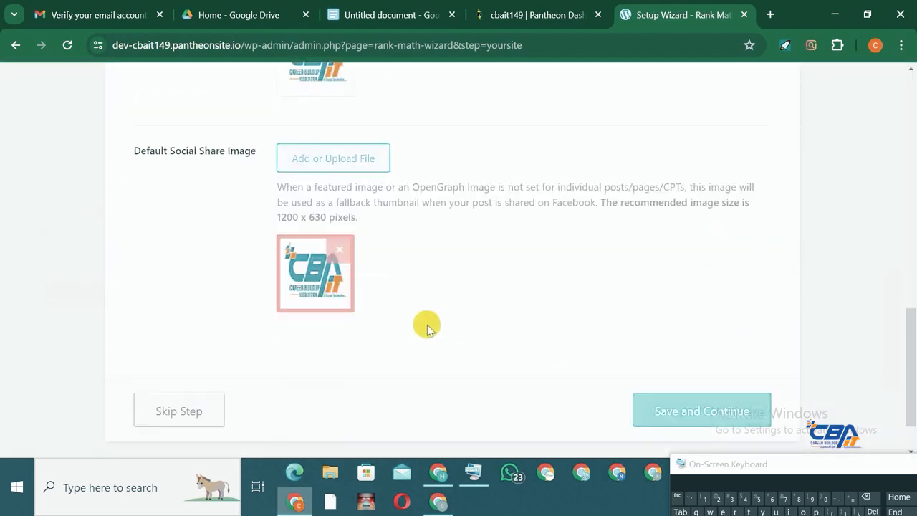
scroll(552, 377, "up", 8)
- Save the site details on Rank Math's Your Site step
scroll(594, 395, "down", 9)
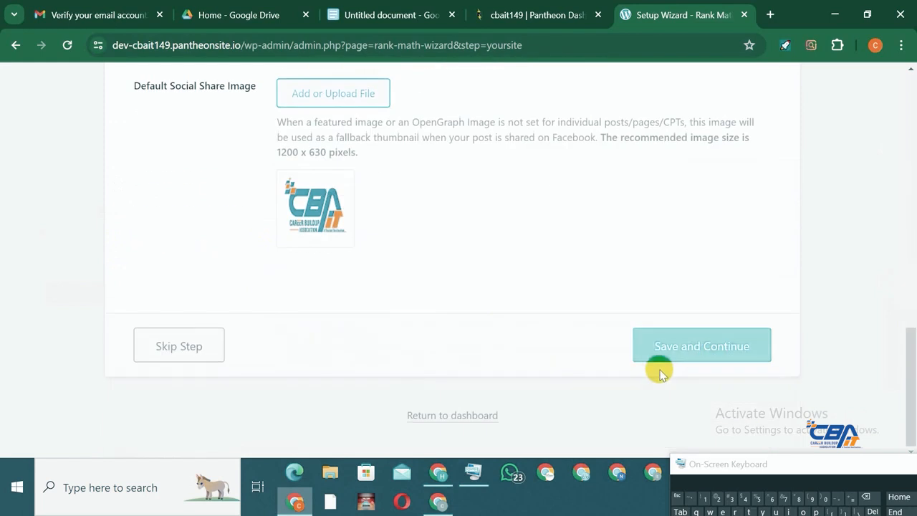
left_click(705, 347)
scroll(564, 286, "up", 7)
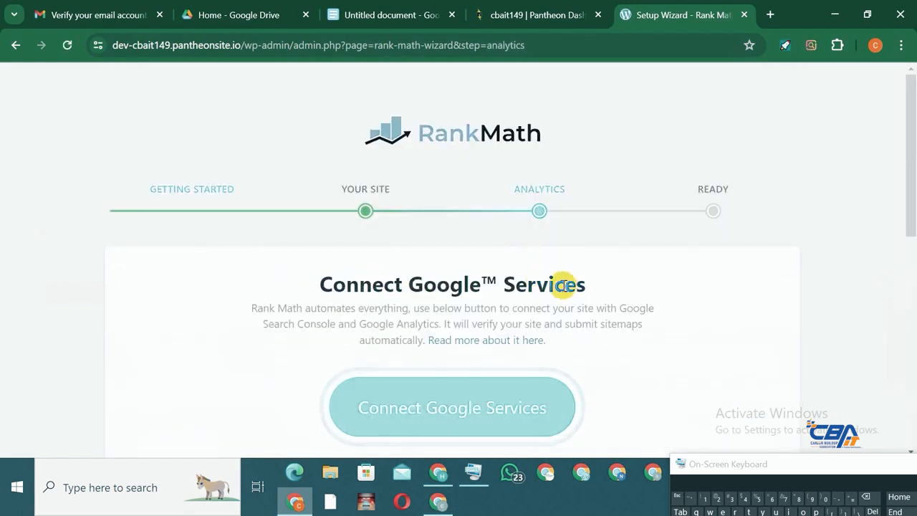
- Review the Connect Google Services page, highlighting its three benefit lines
scroll(577, 304, "down", 2)
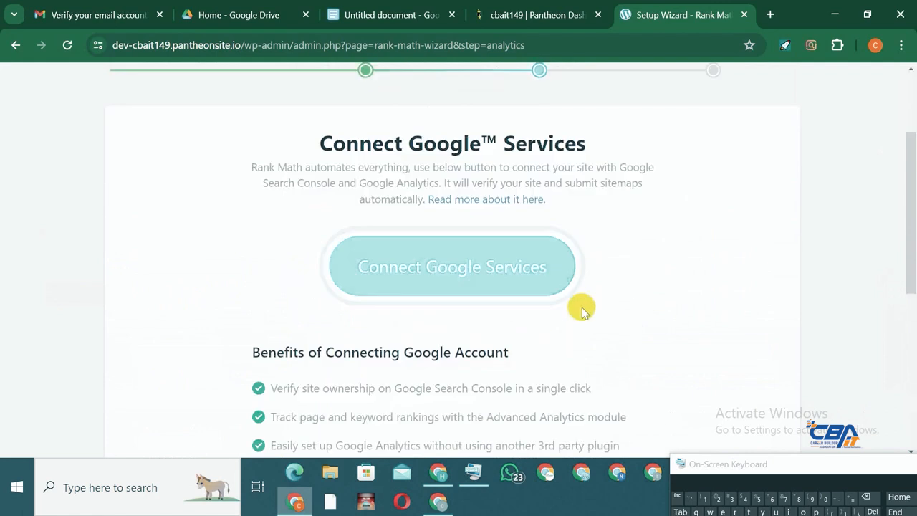
scroll(581, 350, "down", 5)
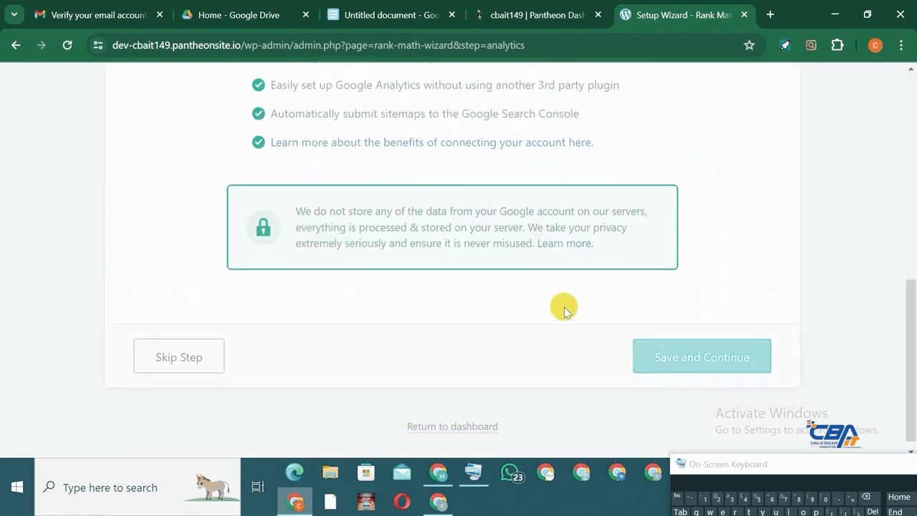
scroll(563, 310, "up", 3)
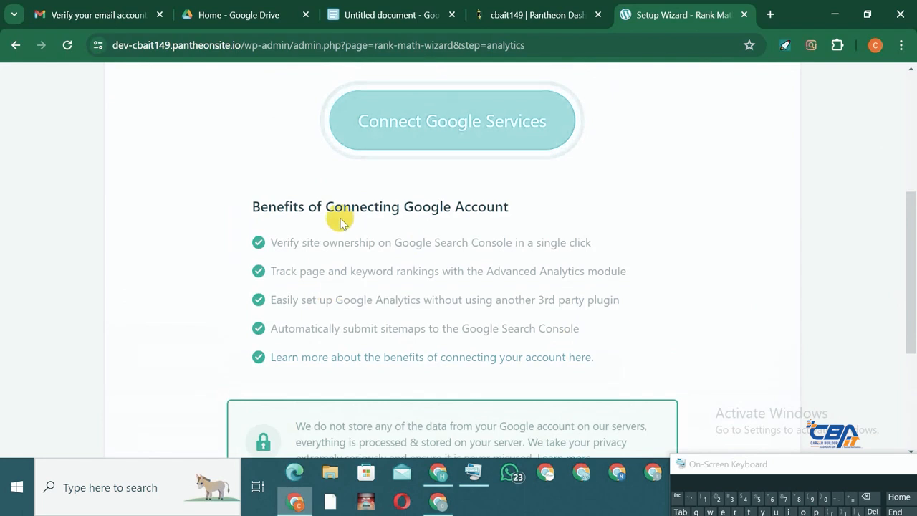
scroll(323, 213, "down", 2)
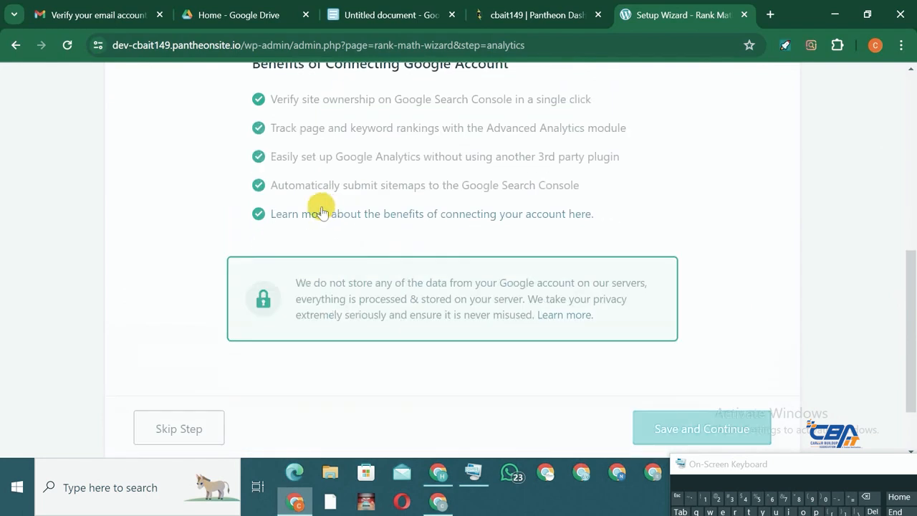
scroll(322, 212, "up", 1)
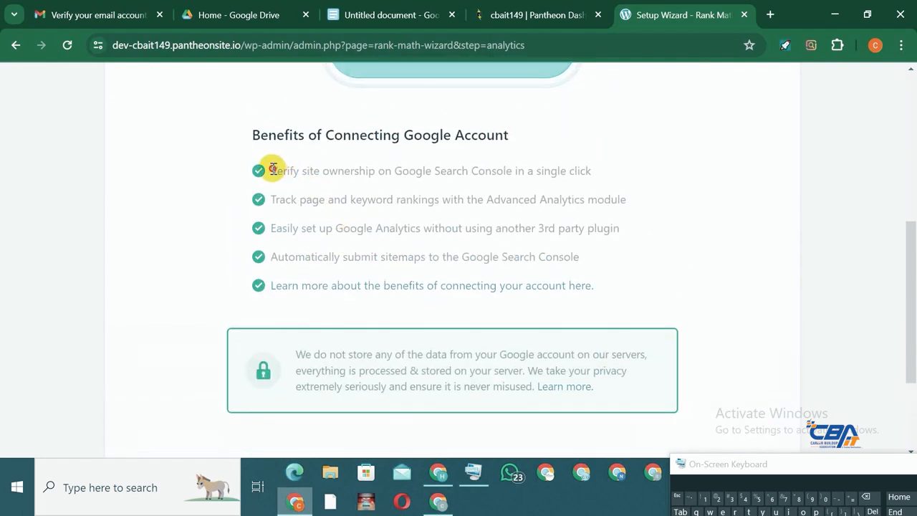
left_click_drag(273, 169, 594, 162)
left_click_drag(275, 199, 632, 205)
left_click_drag(274, 230, 604, 205)
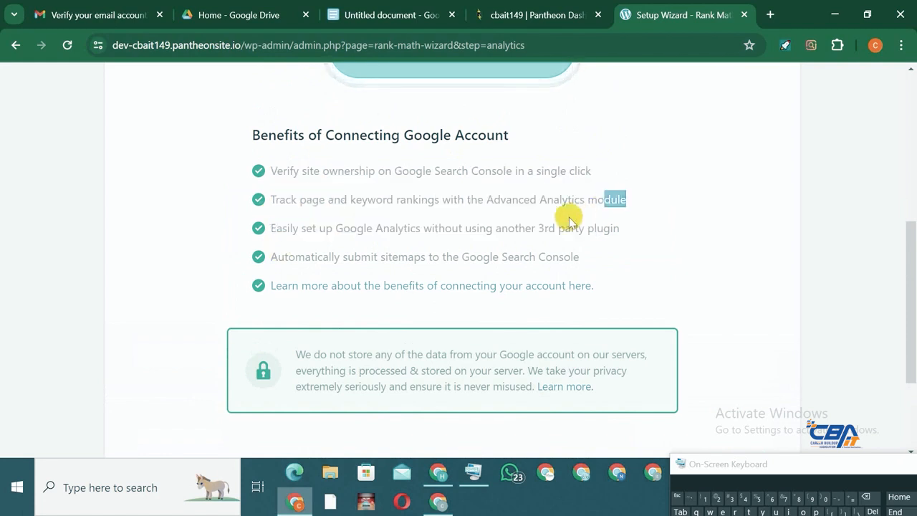
left_click(650, 235)
scroll(651, 258, "up", 2)
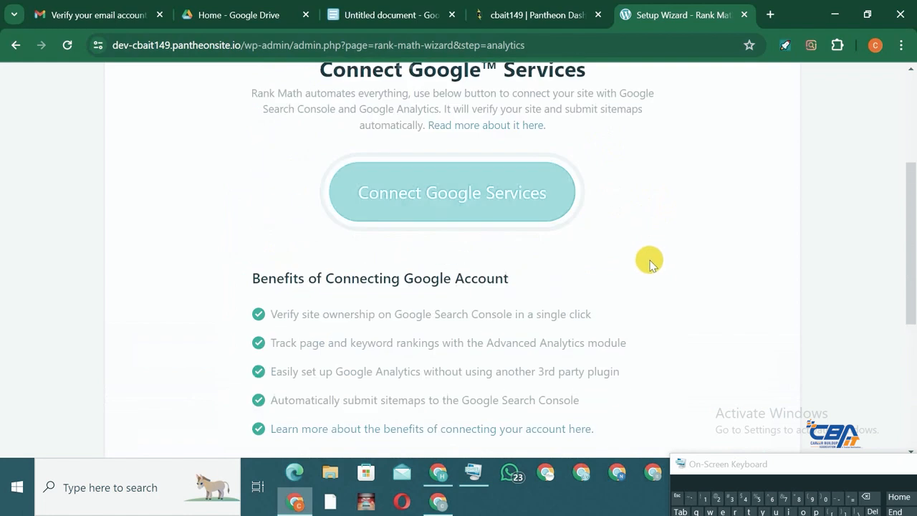
scroll(648, 261, "down", 5)
- Skip past the Analytics step and leave the Ready page for the Rank Math dashboard
left_click(661, 342)
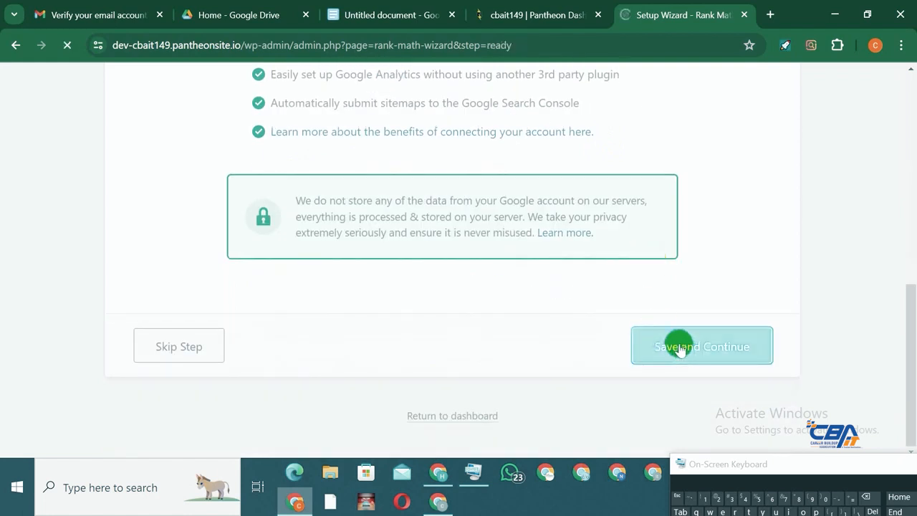
scroll(723, 271, "down", 3)
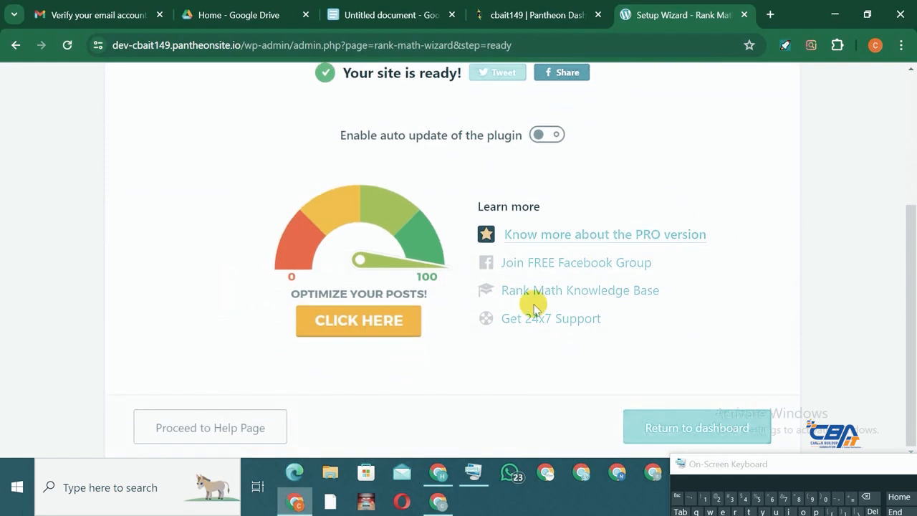
scroll(532, 303, "up", 3)
scroll(622, 247, "down", 3)
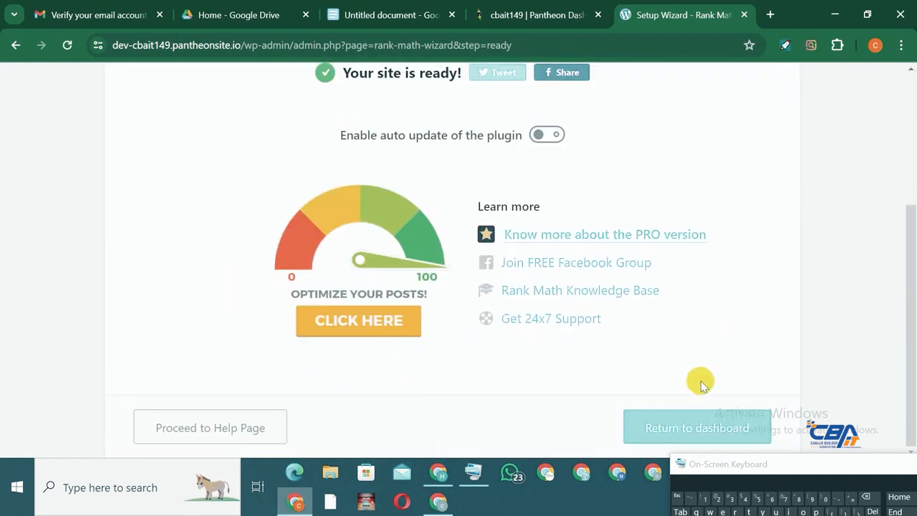
left_click(681, 429)
scroll(681, 420, "up", 3)
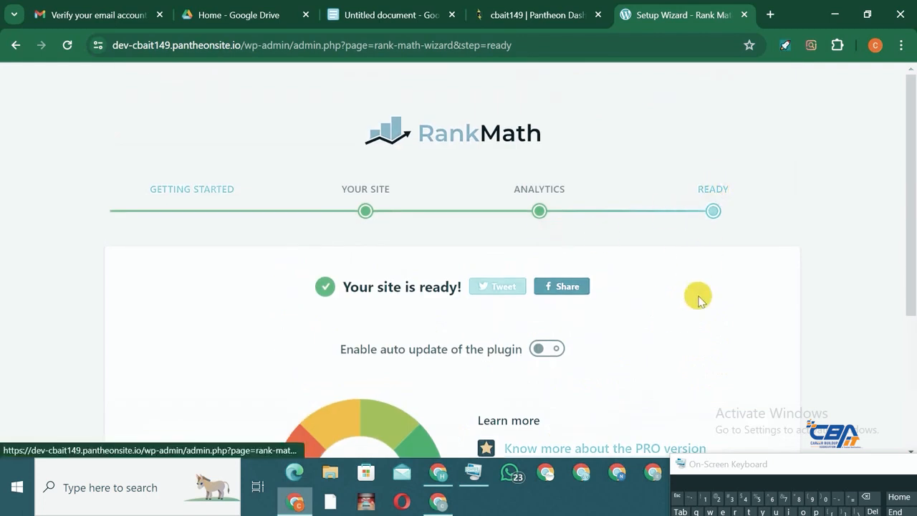
scroll(694, 304, "down", 3)
left_click(699, 428)
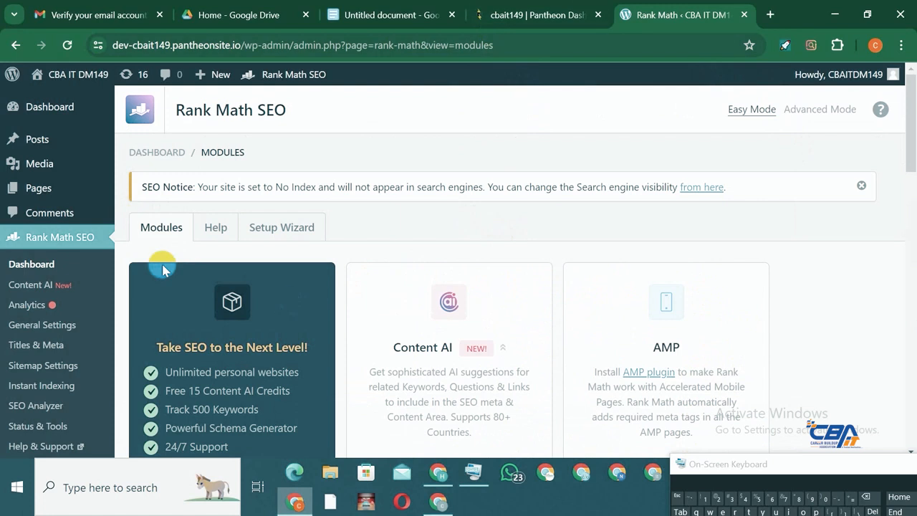
scroll(62, 159, "down", 5)
scroll(50, 251, "up", 2)
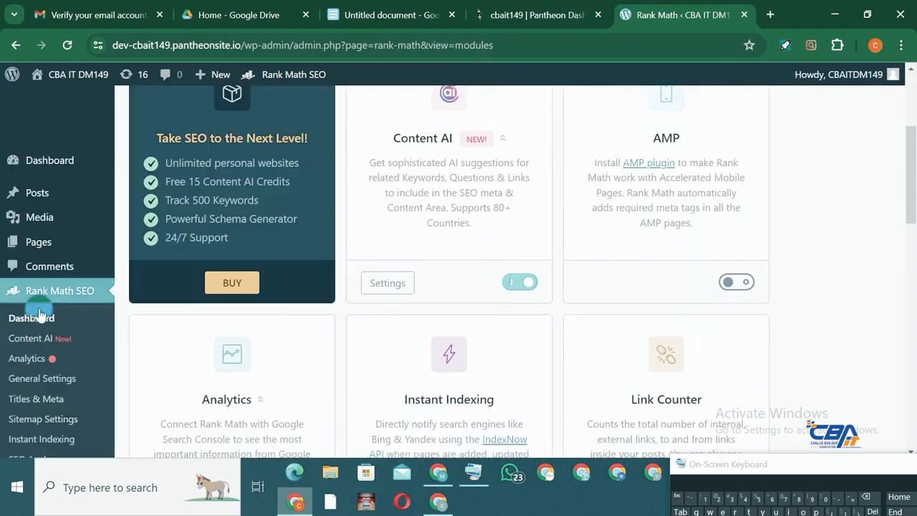
scroll(40, 315, "up", 3)
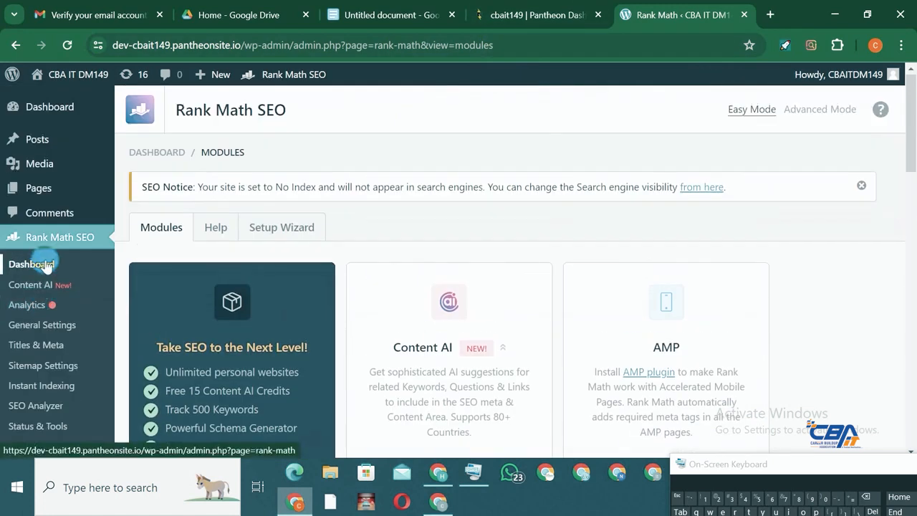
scroll(46, 272, "down", 5)
scroll(43, 279, "up", 5)
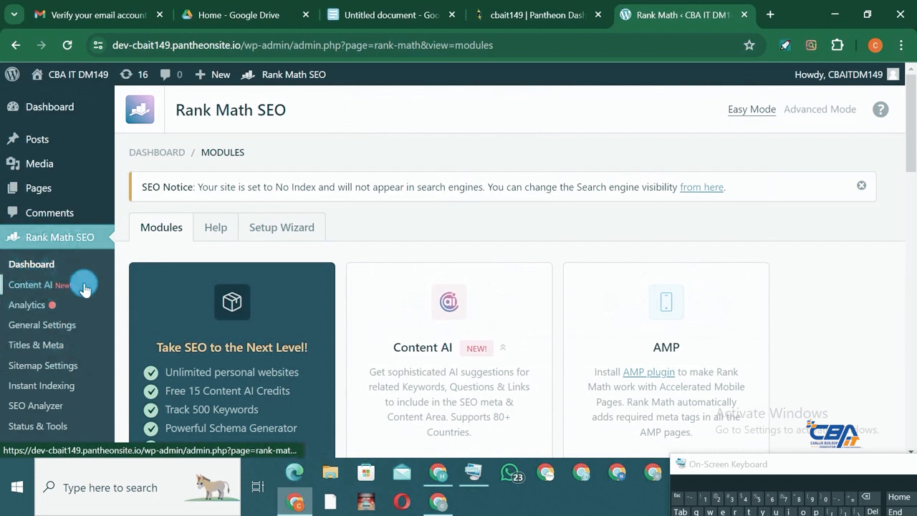
scroll(84, 288, "down", 1)
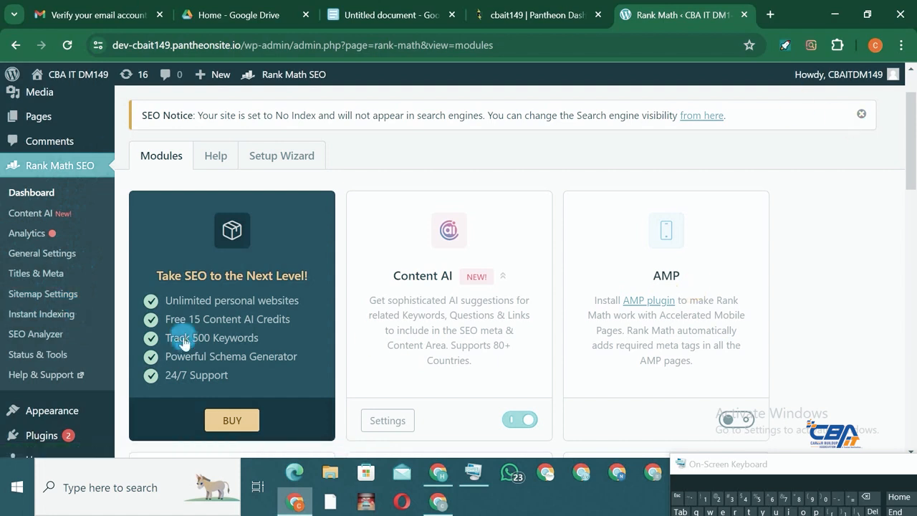
scroll(252, 245, "up", 1)
scroll(262, 356, "down", 4)
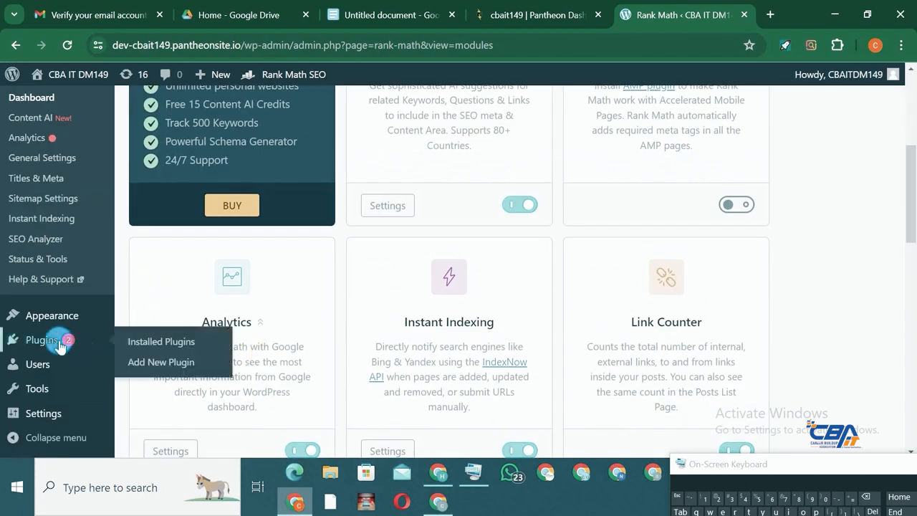
- Install and activate the Classic Editor plugin from Plugins > Add New Plugin
left_click(58, 342)
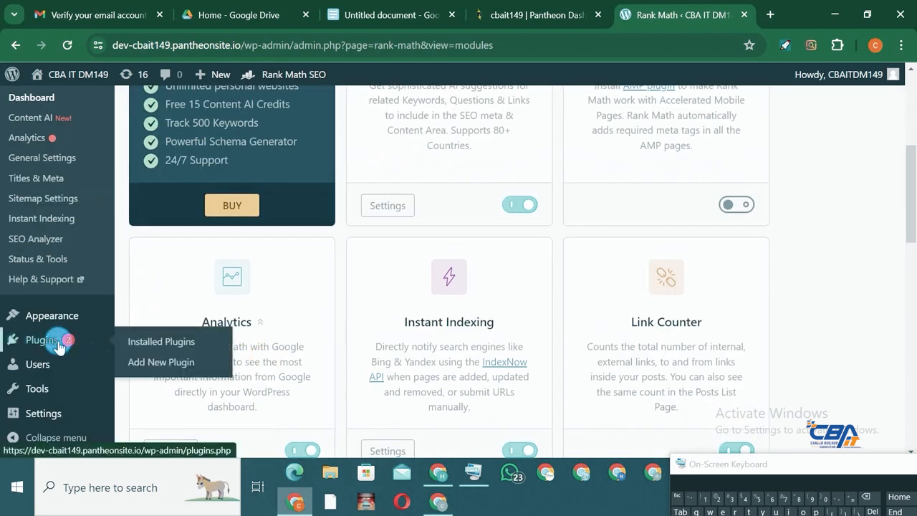
left_click(164, 363)
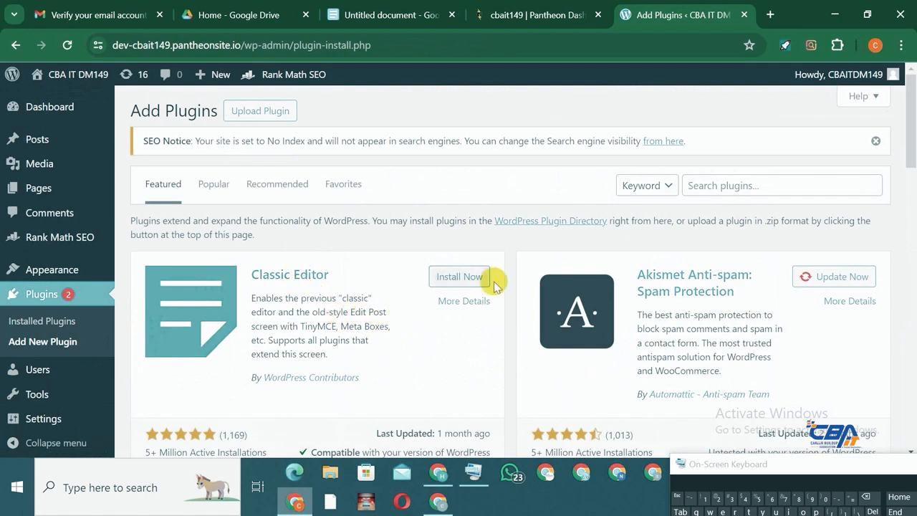
left_click(464, 284)
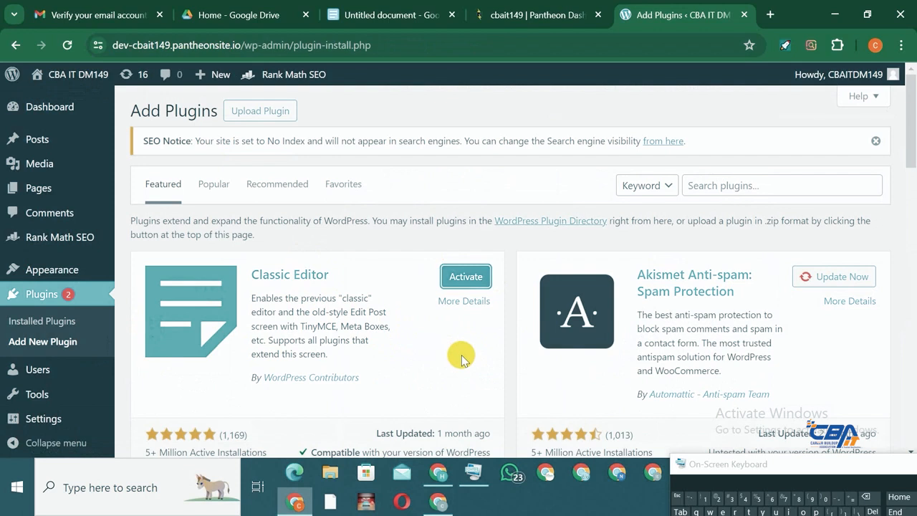
left_click(464, 276)
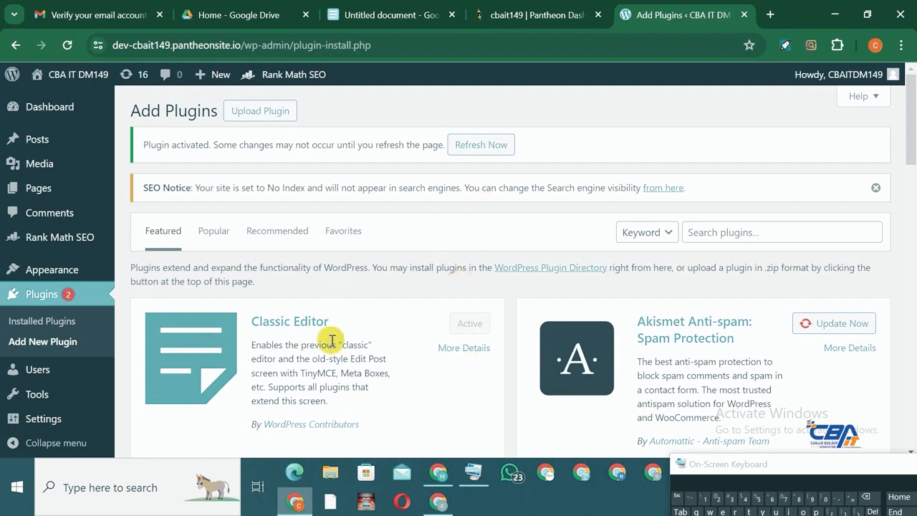
scroll(327, 337, "down", 5)
scroll(308, 344, "up", 5)
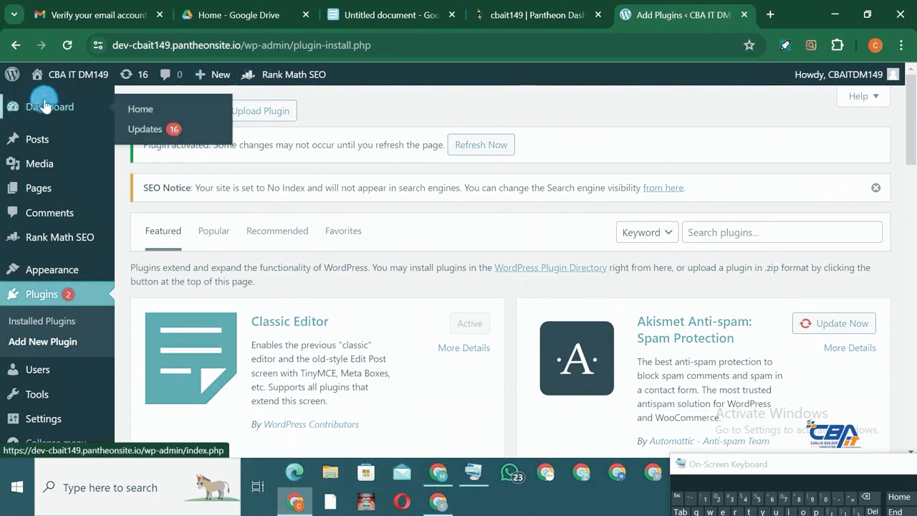
- From the admin dashboard, open a blank Add New Post editor via the Posts menu
left_click(41, 106)
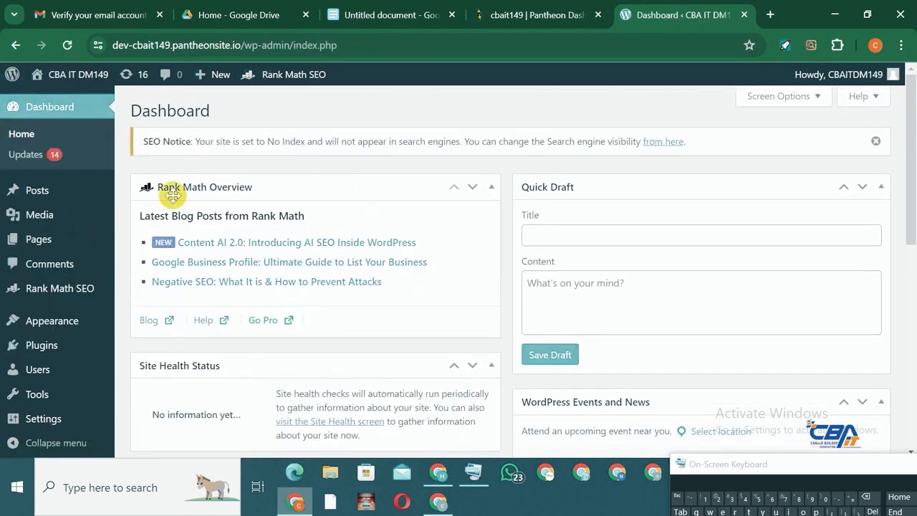
scroll(247, 313, "down", 6)
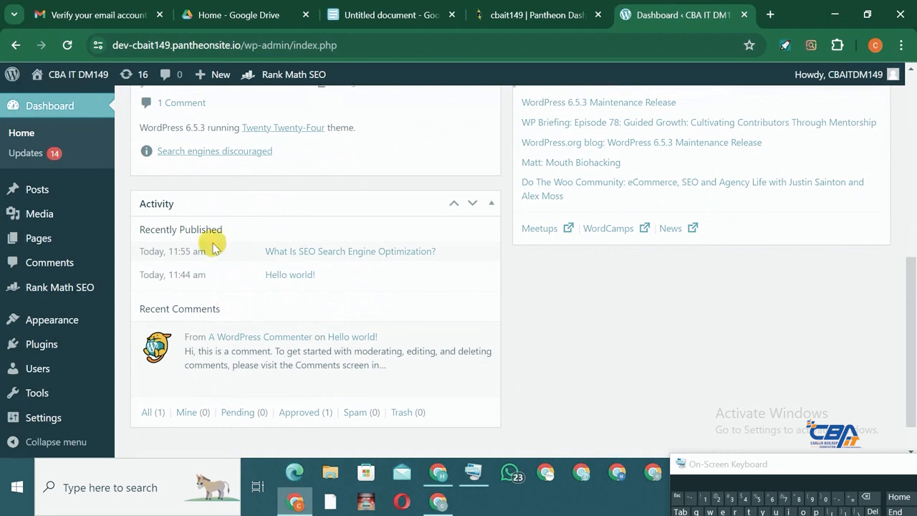
scroll(211, 245, "up", 3)
mouse_move(34, 192)
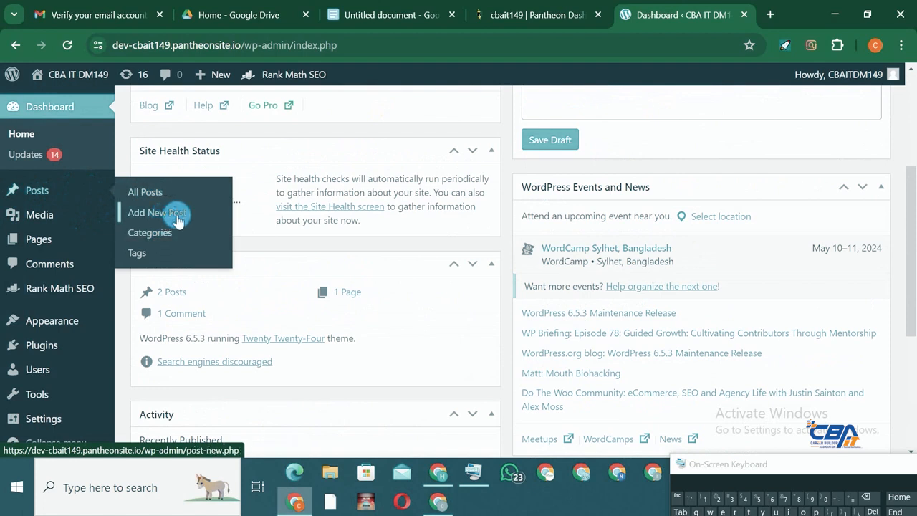
left_click(176, 217)
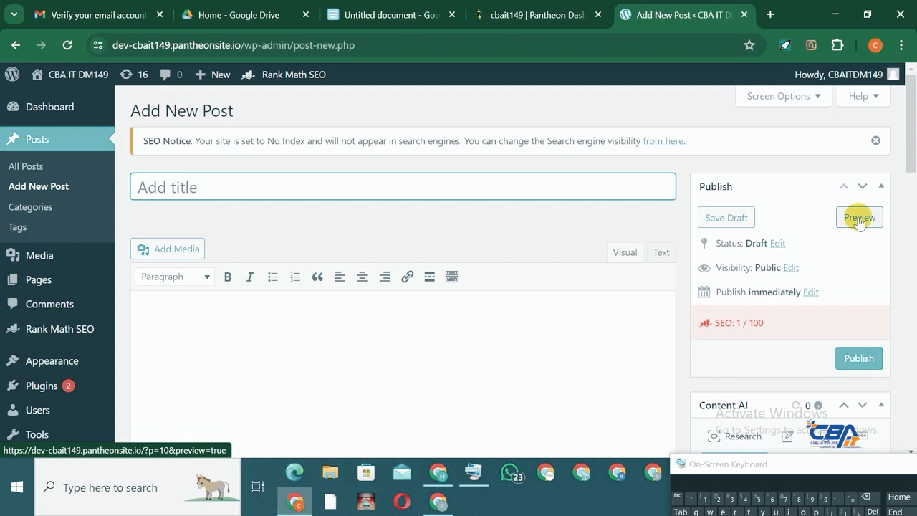
left_click(501, 10)
left_click(666, 10)
left_click(571, 10)
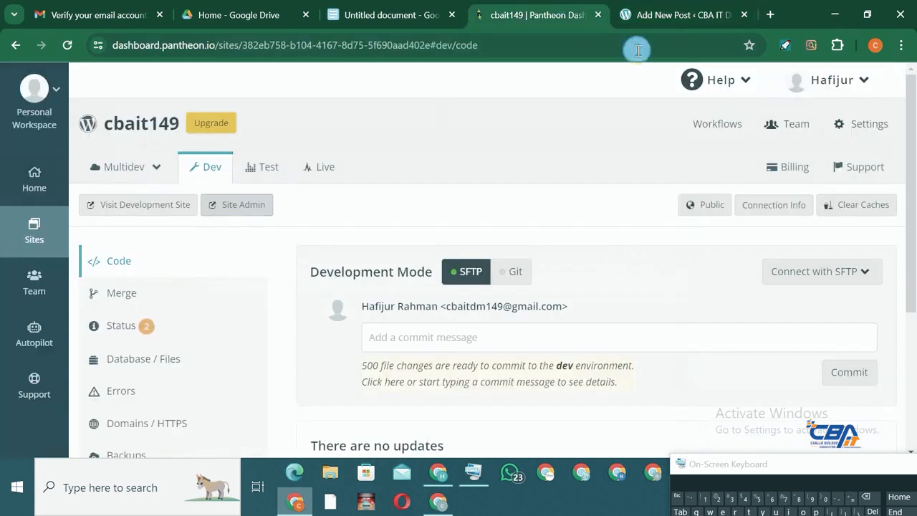
left_click(670, 10)
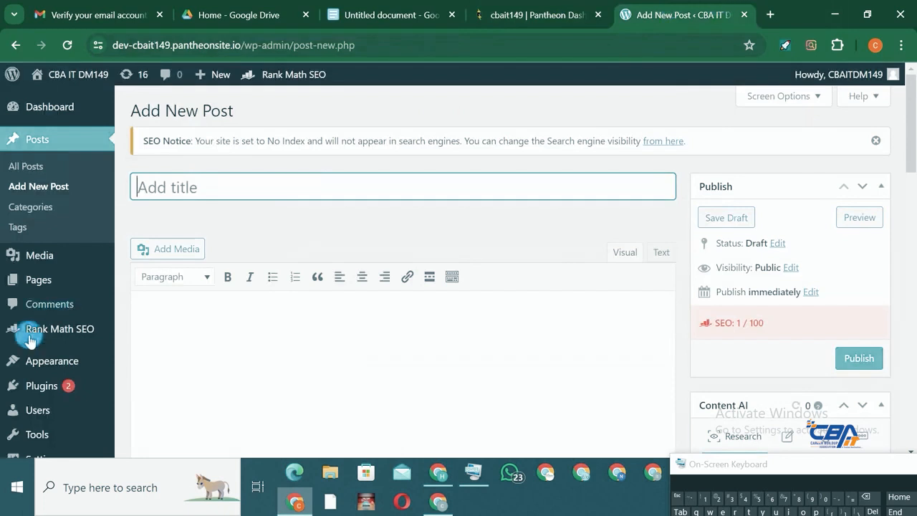
mouse_move(42, 279)
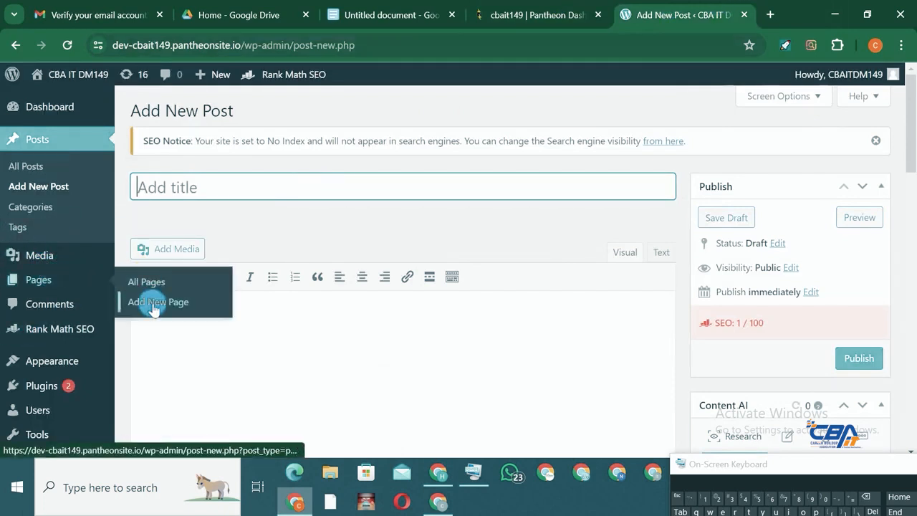
mouse_move(53, 263)
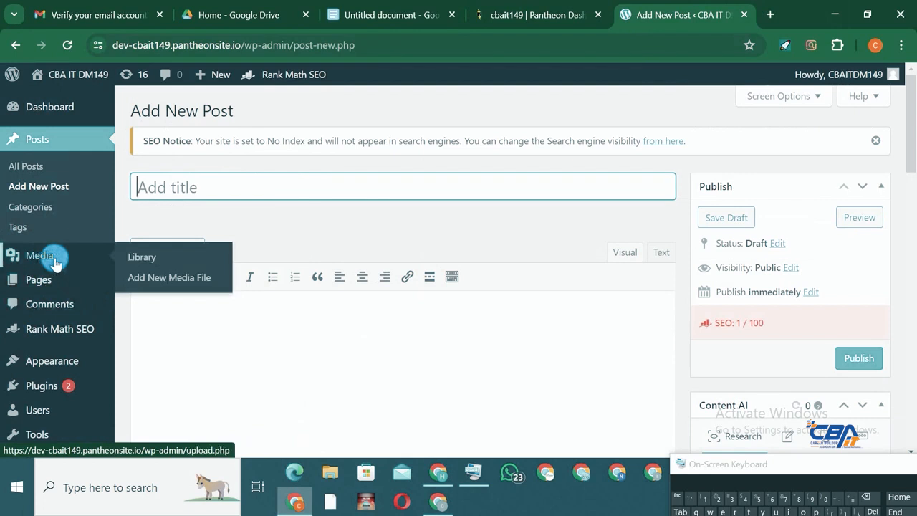
left_click(333, 348)
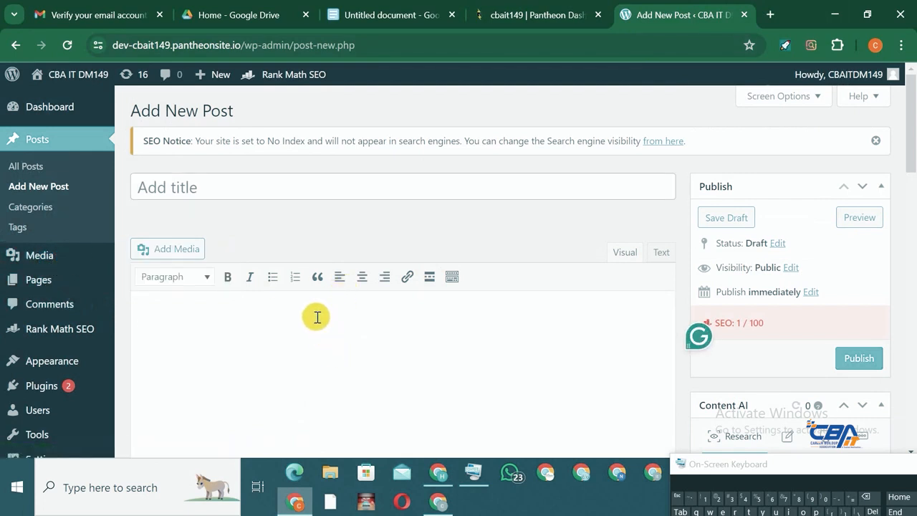
left_click(50, 315)
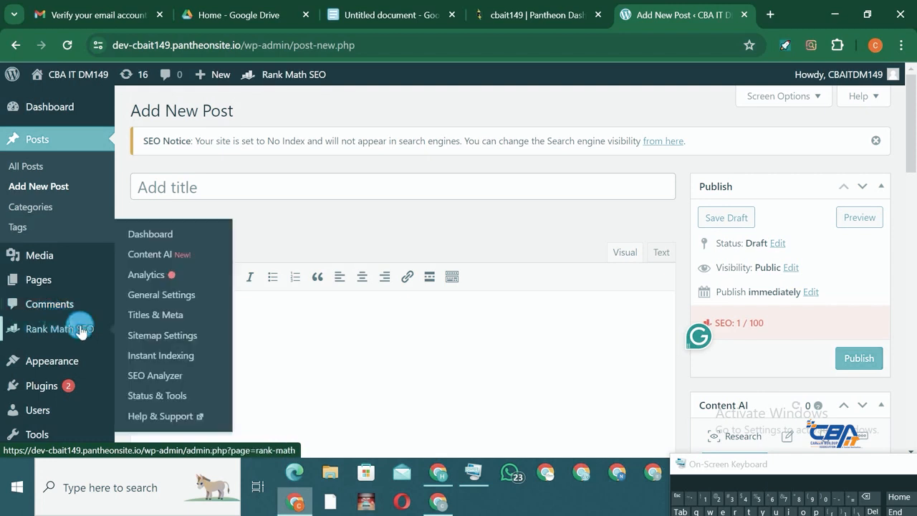
scroll(333, 374, "down", 5)
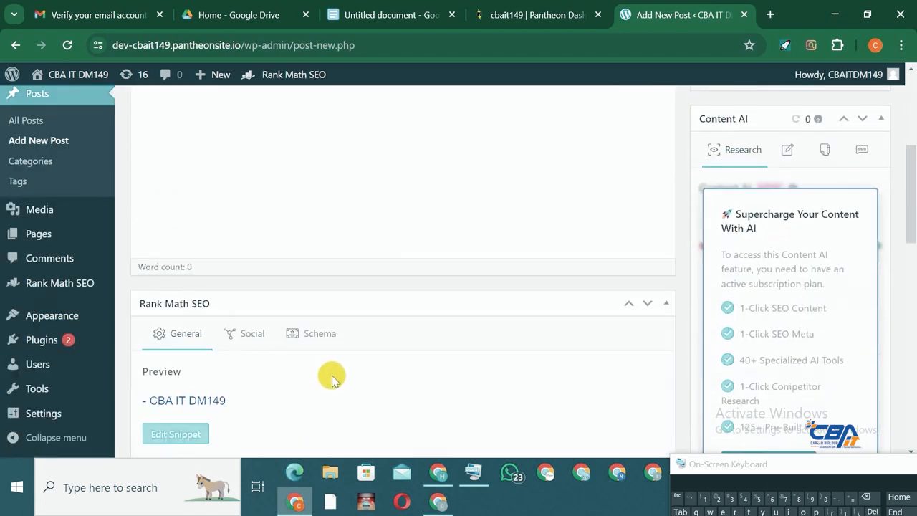
scroll(338, 358, "up", 5)
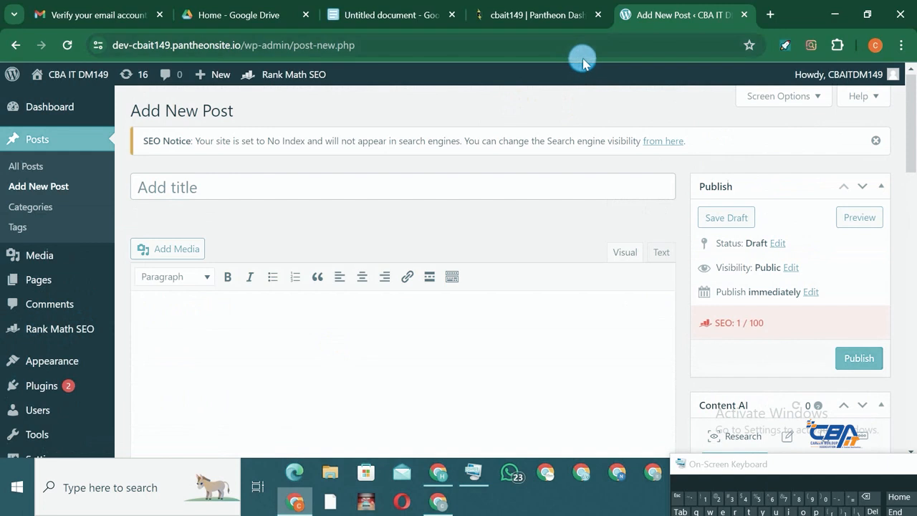
- Switch to the Pantheon dashboard tab and select the domain part of its address
left_click(566, 9)
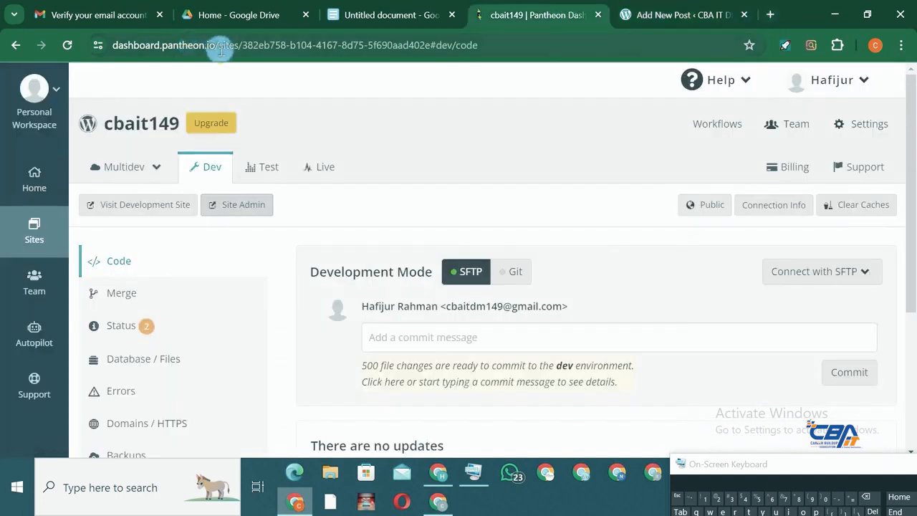
left_click_drag(219, 45, 290, 25)
right_click(184, 50)
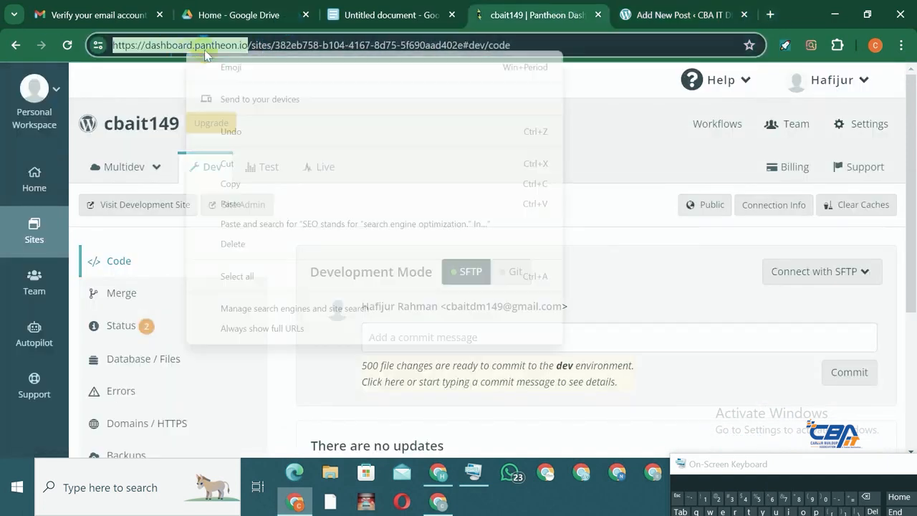
left_click(772, 18)
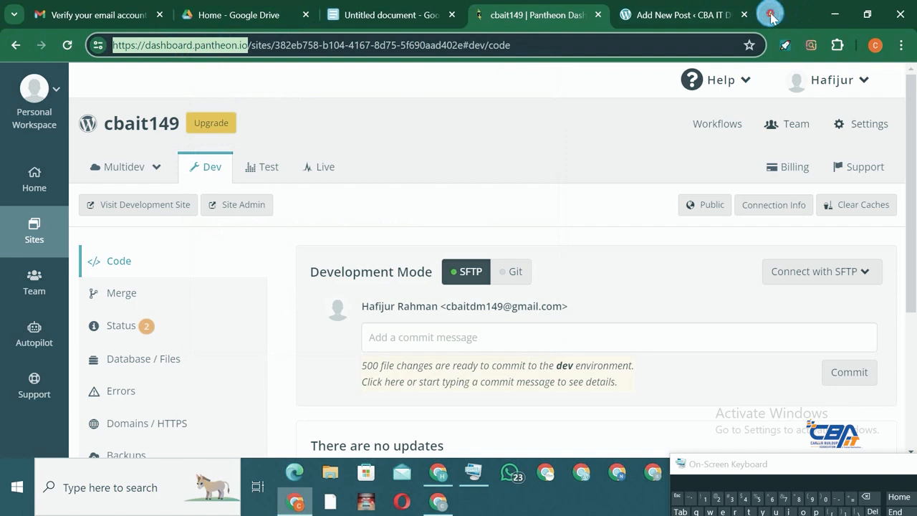
- Search Google for 'smm' in a new tab and open Shanghai Metals Market in the background
left_click(770, 14)
type("smm")
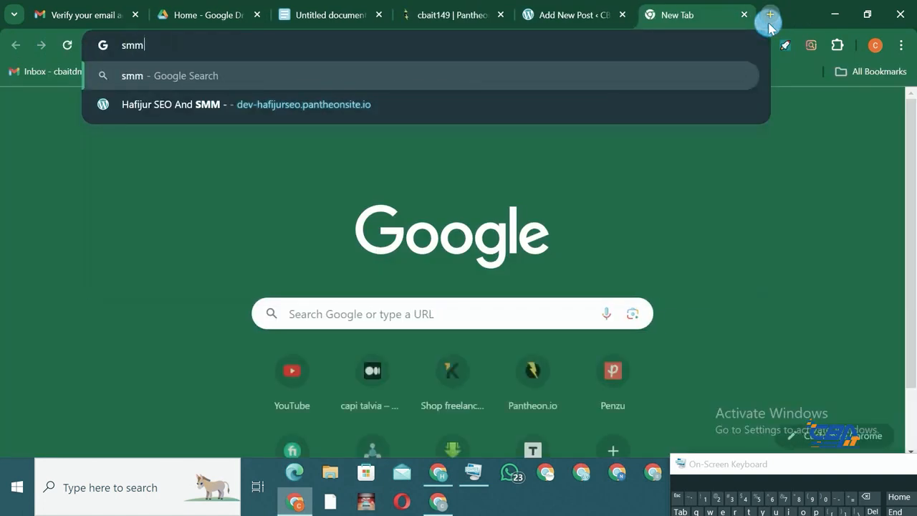
left_click(684, 85)
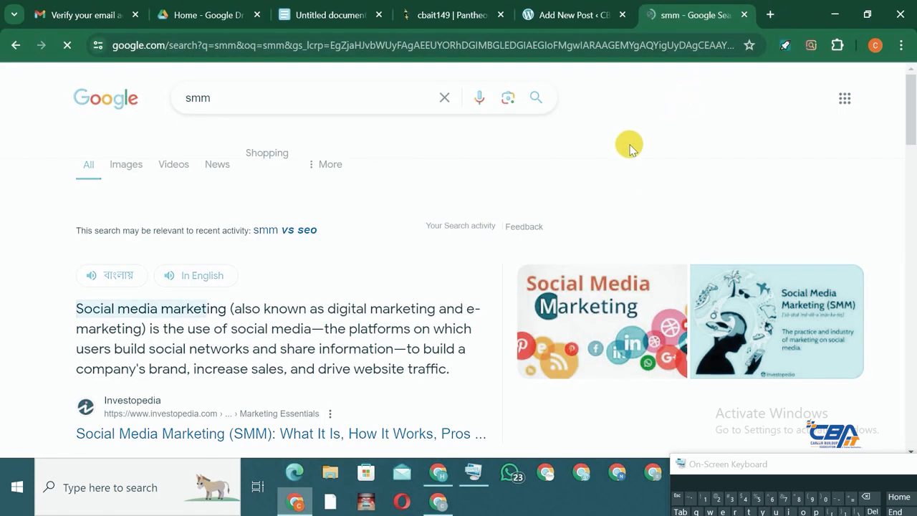
scroll(492, 348, "down", 10)
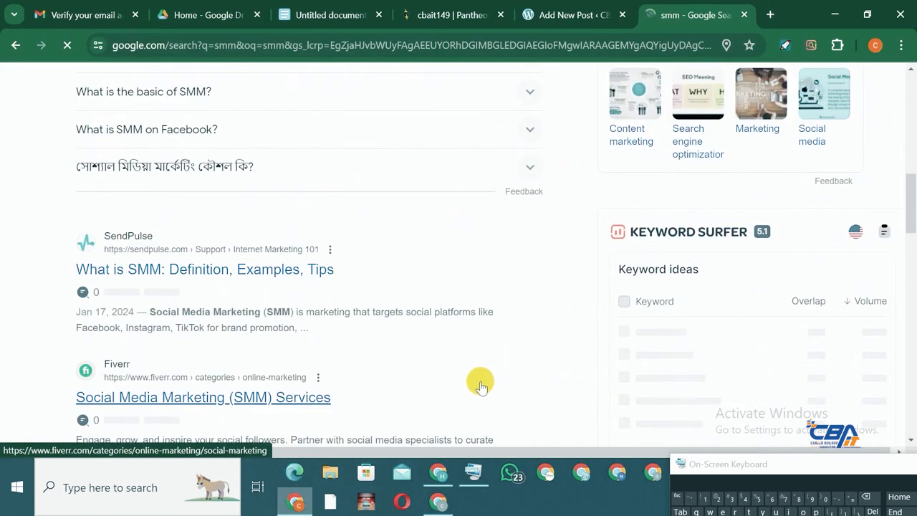
scroll(184, 189, "up", 10)
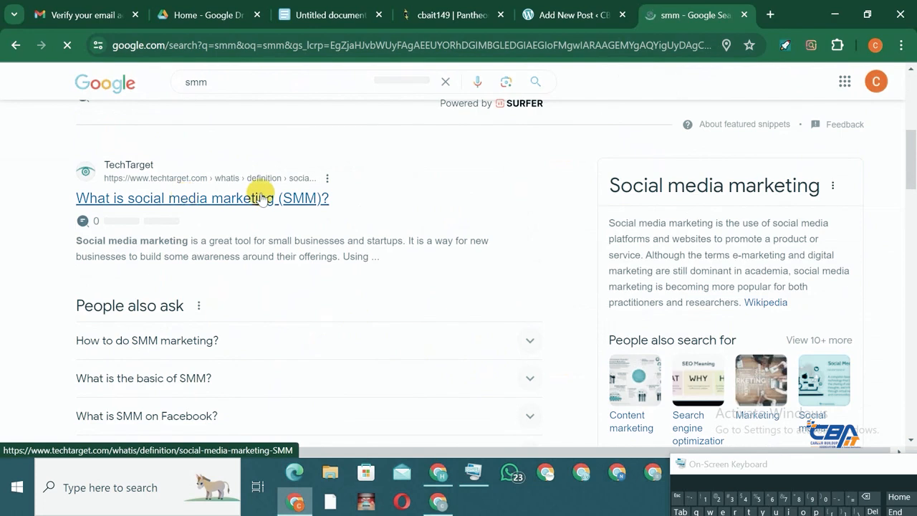
scroll(271, 191, "up", 2)
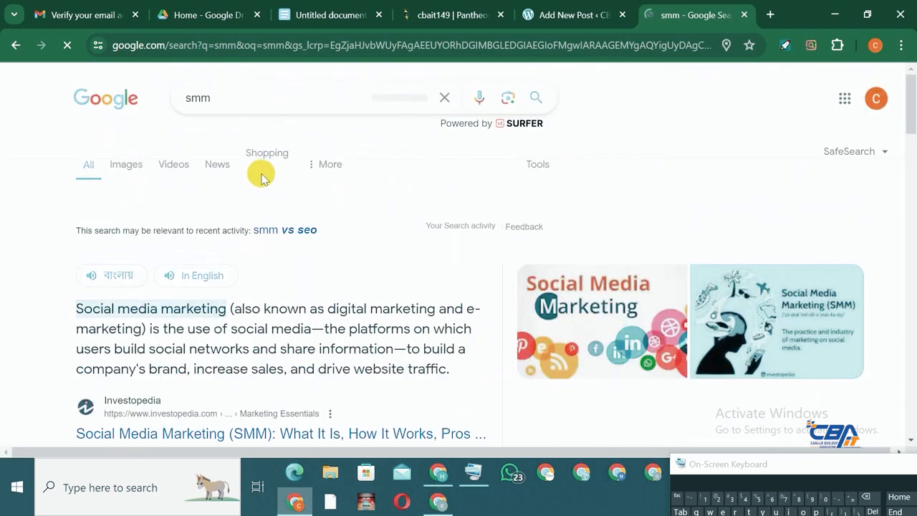
scroll(265, 178, "down", 7)
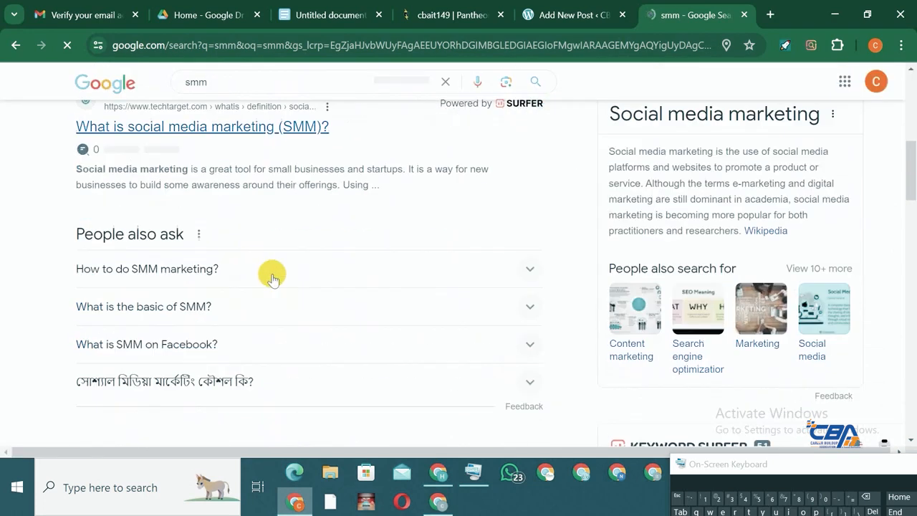
scroll(276, 272, "down", 4)
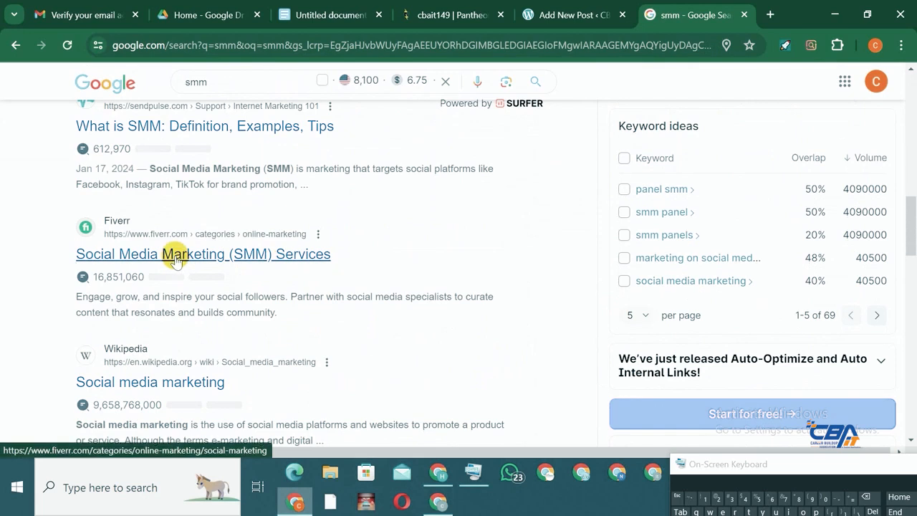
scroll(292, 313, "down", 2)
scroll(287, 313, "down", 1)
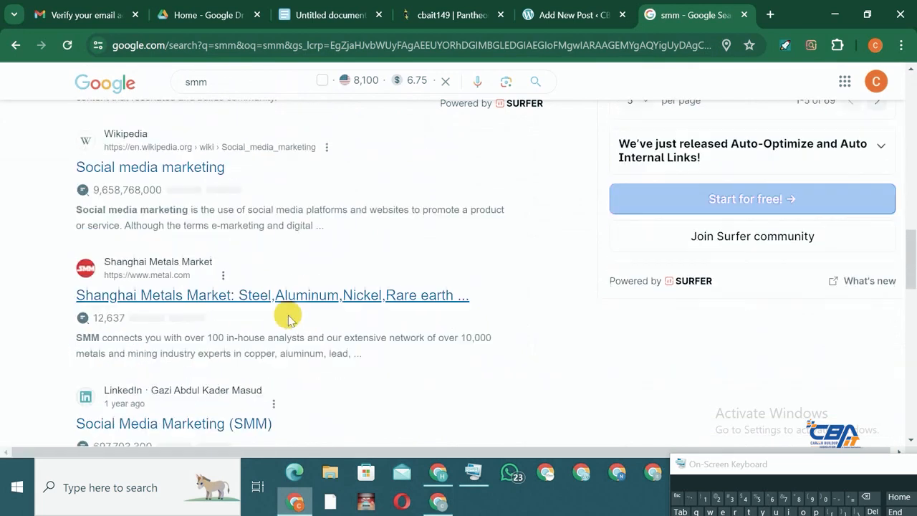
scroll(235, 324, "down", 1)
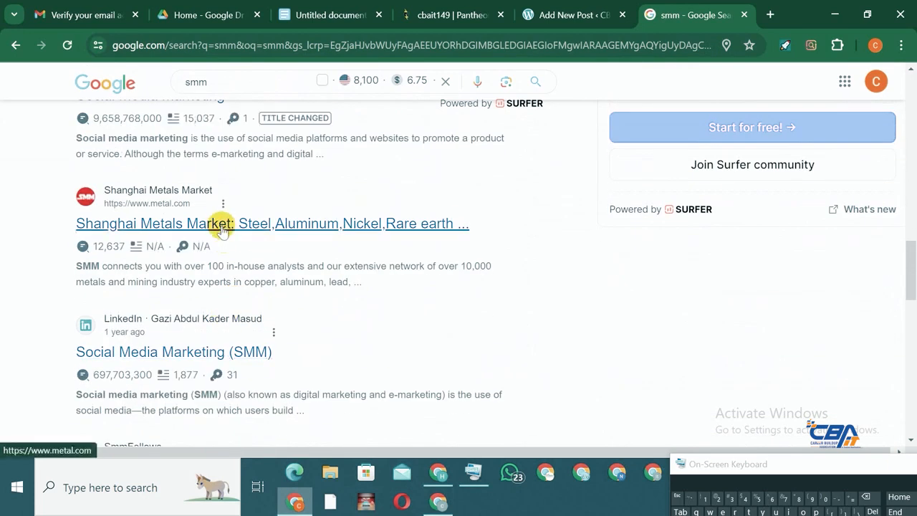
middle_click(217, 223)
- Browse the metal.com page and dismiss its notification permission request
left_click(684, 7)
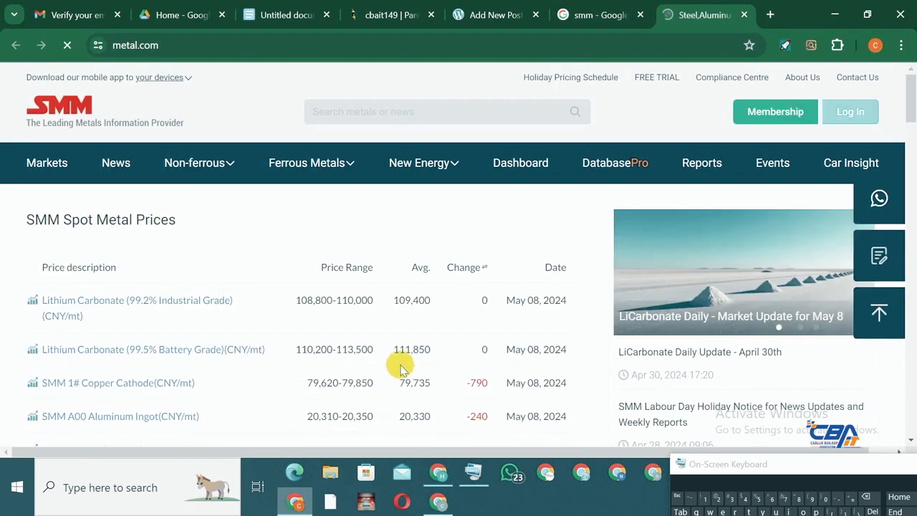
scroll(373, 361, "down", 5)
scroll(374, 360, "down", 10)
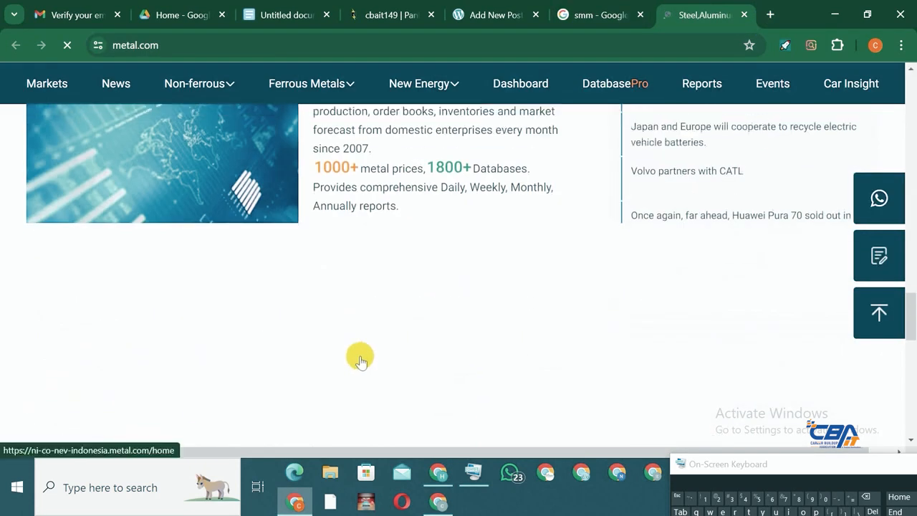
scroll(361, 365, "up", 2)
scroll(494, 348, "down", 11)
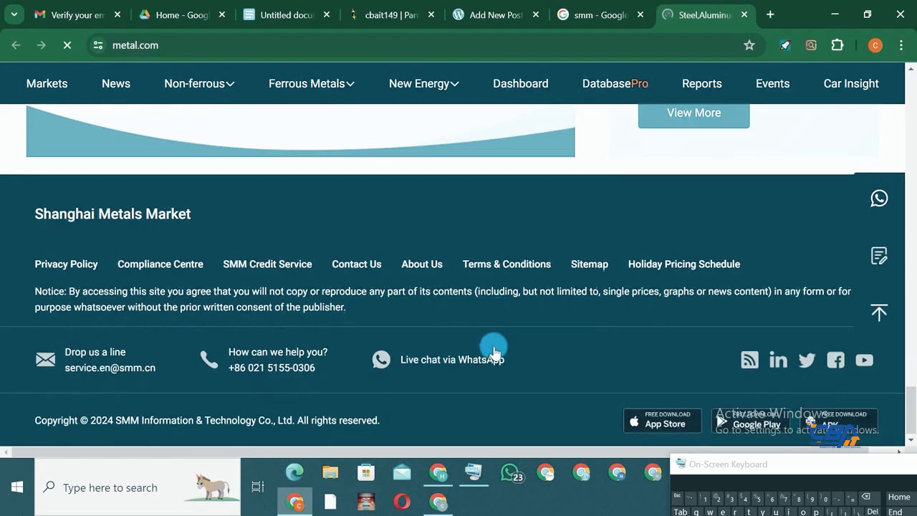
scroll(490, 349, "up", 6)
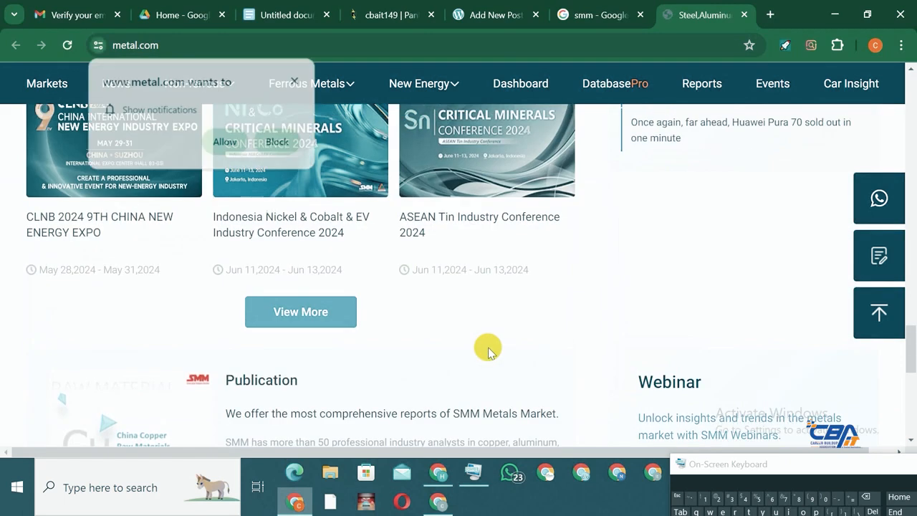
left_click(295, 81)
- View the CLNB 2024 expo page, then close it and the metal.com tab
left_click(98, 215)
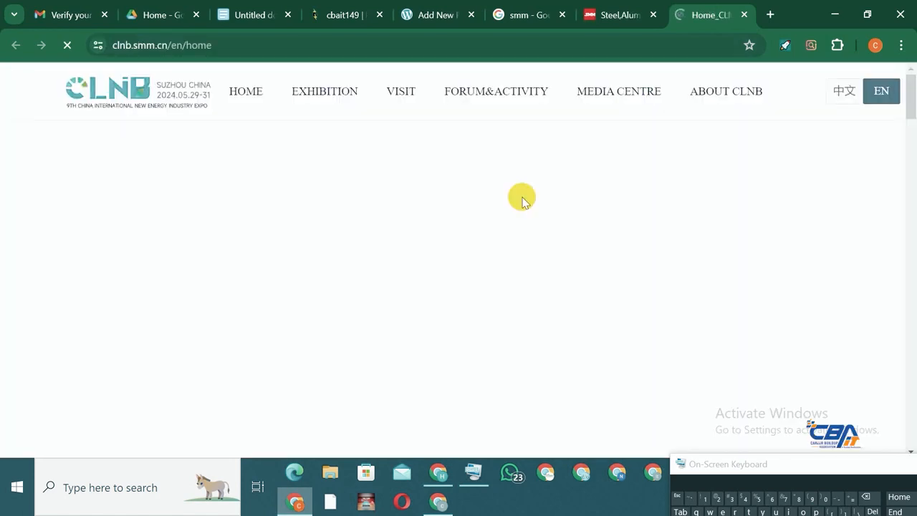
scroll(380, 261, "down", 5)
scroll(383, 256, "down", 10)
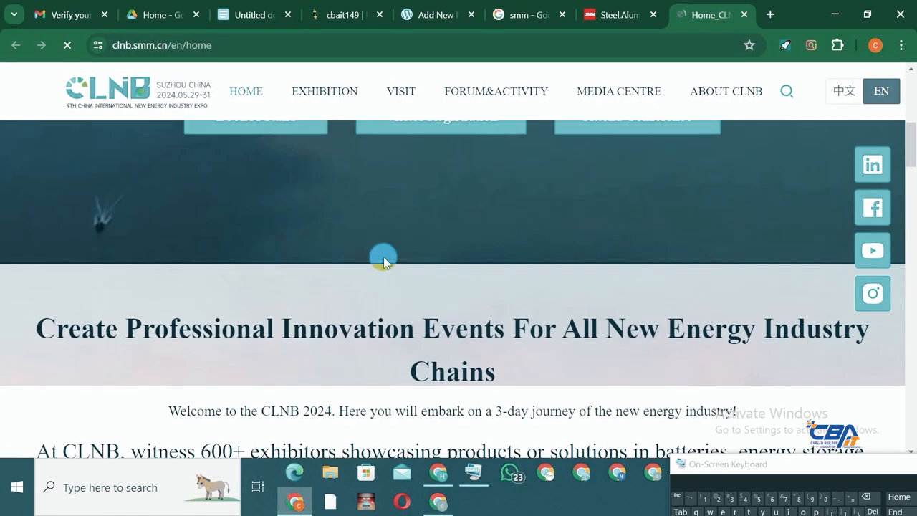
scroll(394, 251, "down", 10)
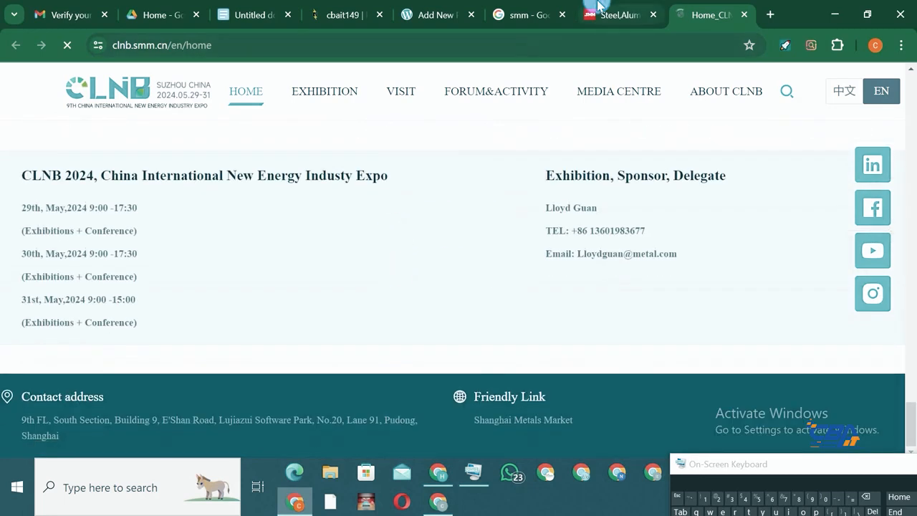
left_click(634, 15)
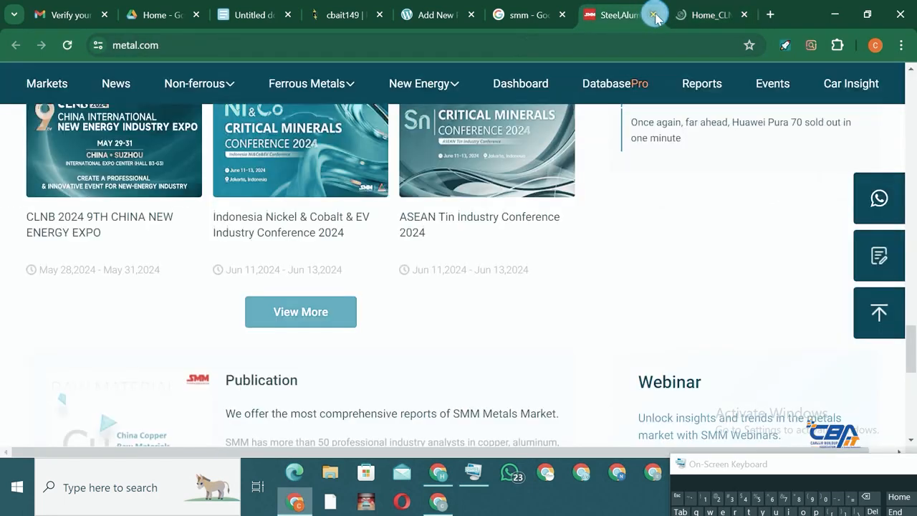
left_click(651, 15)
left_click(652, 15)
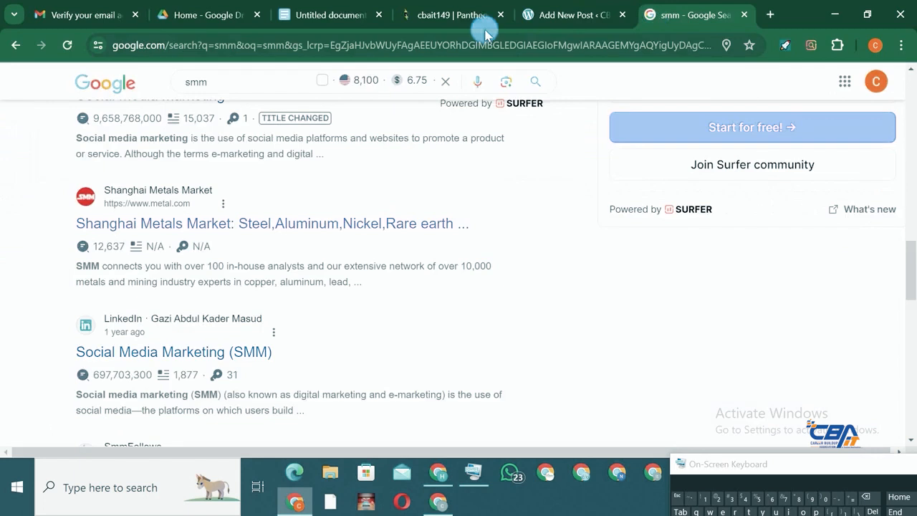
- Search Google for 'smm importance' and open the Sprout Social result in a new tab
left_click(253, 85)
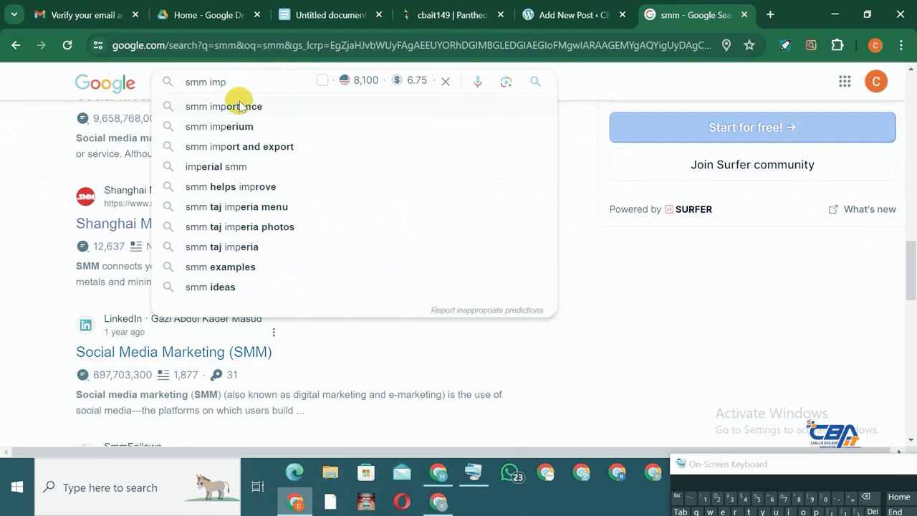
left_click(241, 106)
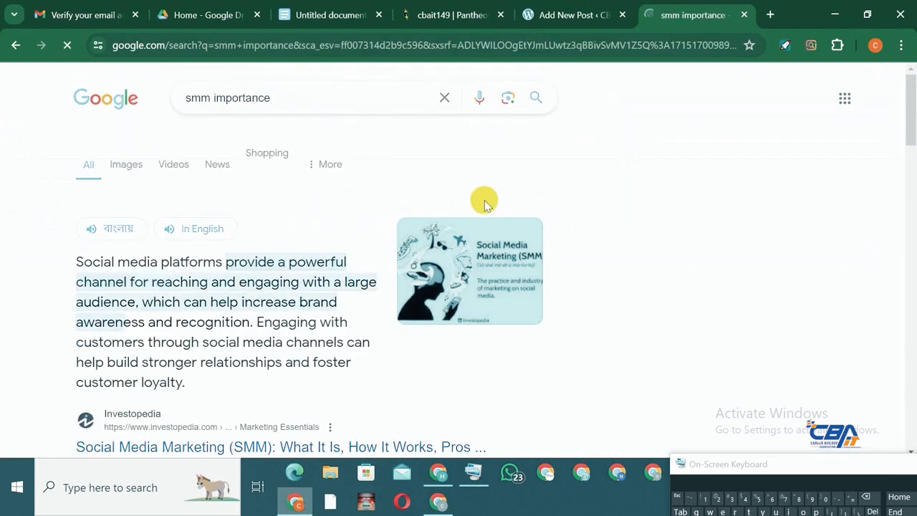
scroll(484, 204, "down", 3)
scroll(386, 294, "down", 5)
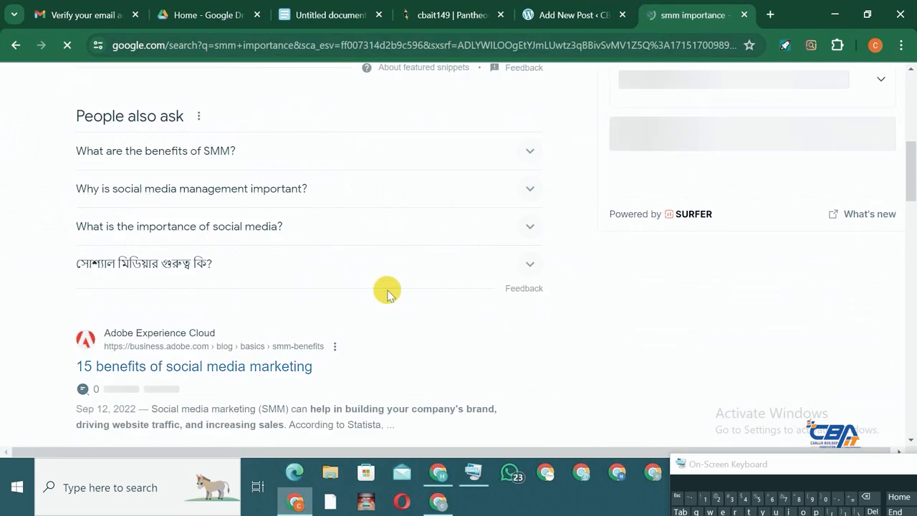
scroll(387, 294, "down", 2)
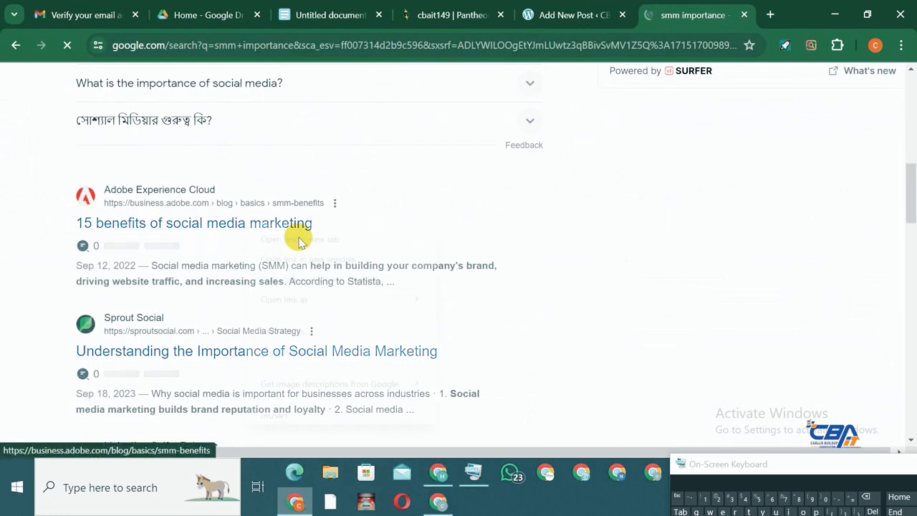
right_click(246, 228)
right_click(210, 356)
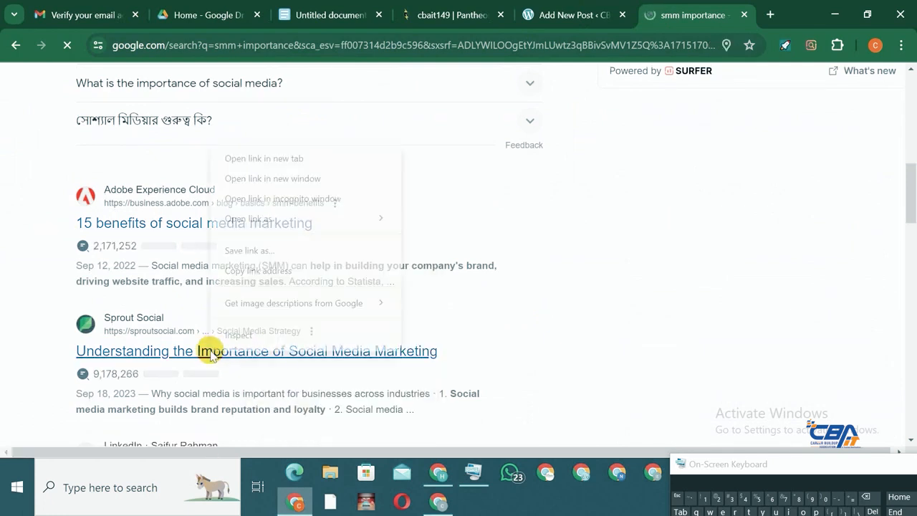
left_click(283, 159)
- Dismiss the Sprout Social sign-up popup and copy the article's title
left_click(702, 8)
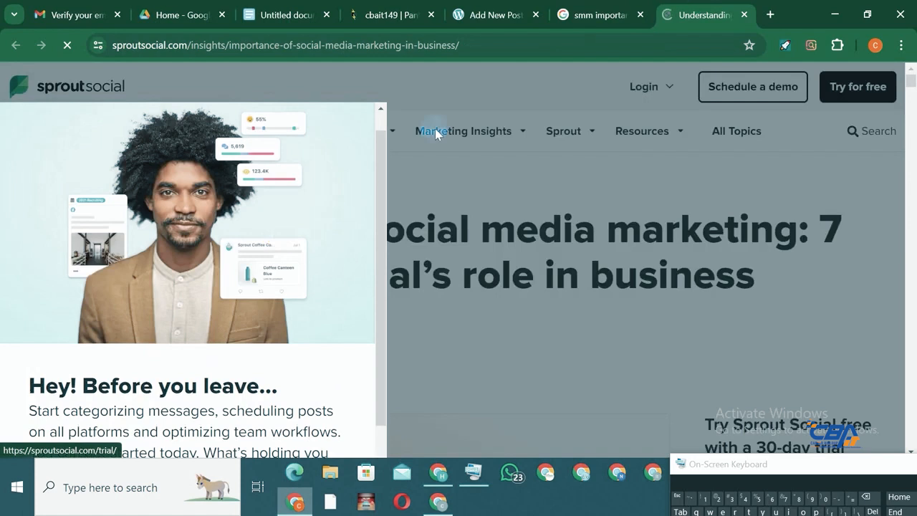
left_click(693, 324)
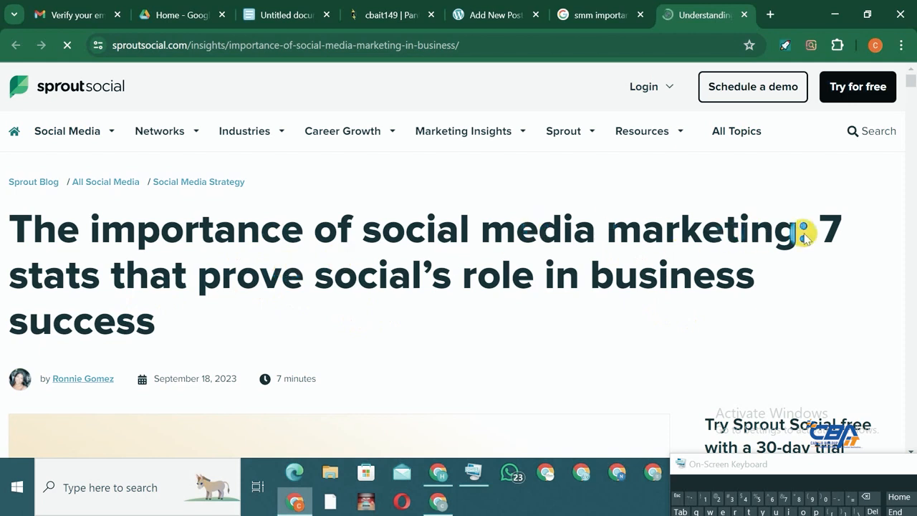
scroll(459, 323, "down", 10)
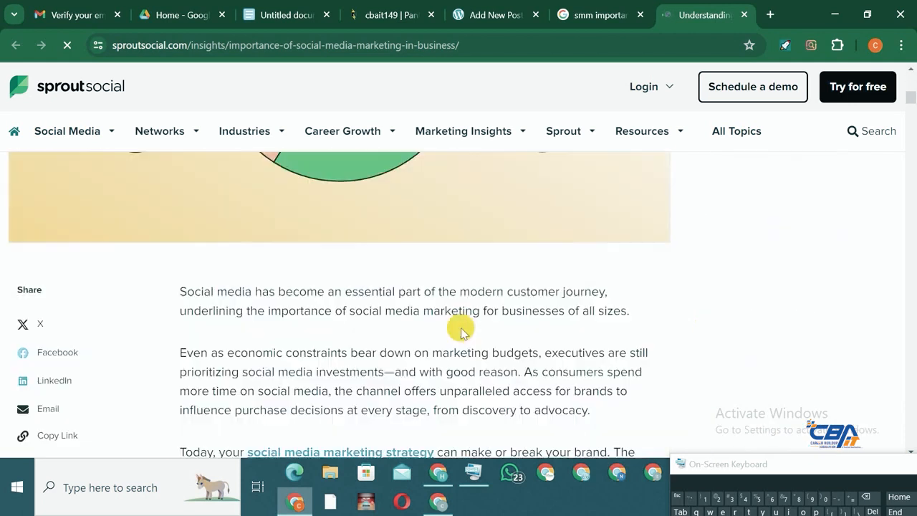
scroll(464, 331, "down", 10)
scroll(485, 334, "up", 10)
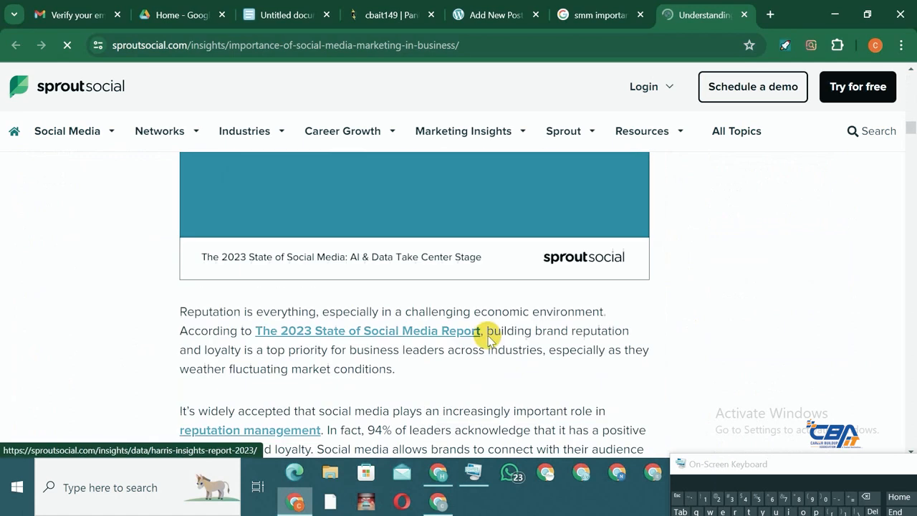
scroll(285, 203, "up", 10)
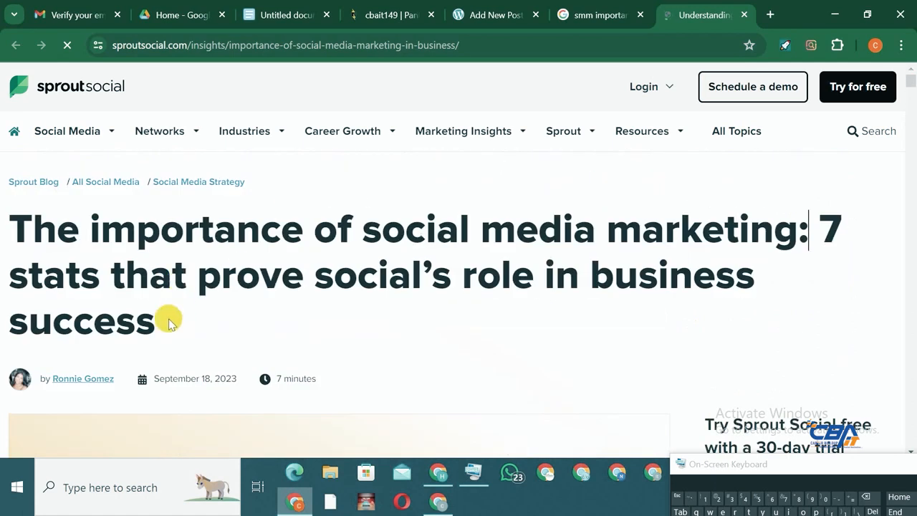
left_click_drag(167, 317, 16, 210)
right_click(137, 209)
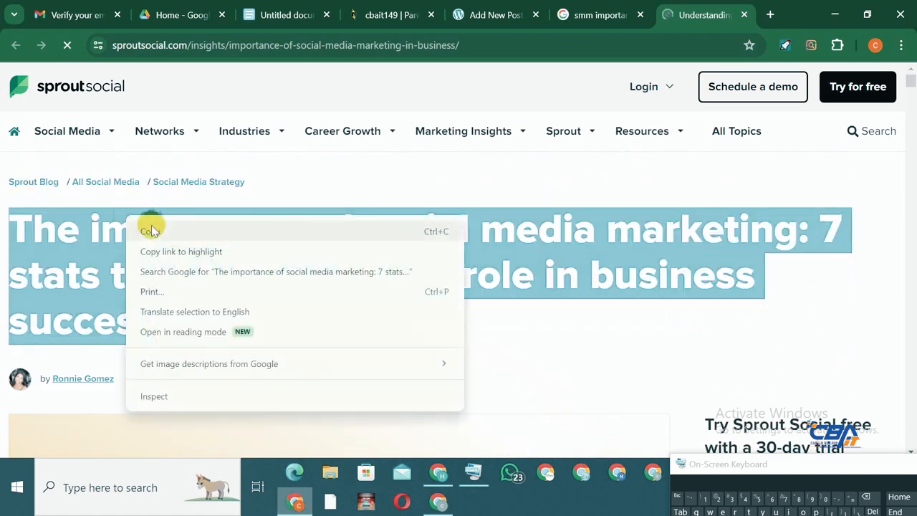
left_click(149, 227)
- Paste the copied title into the WordPress post's Add title field
left_click(577, 10)
left_click(494, 15)
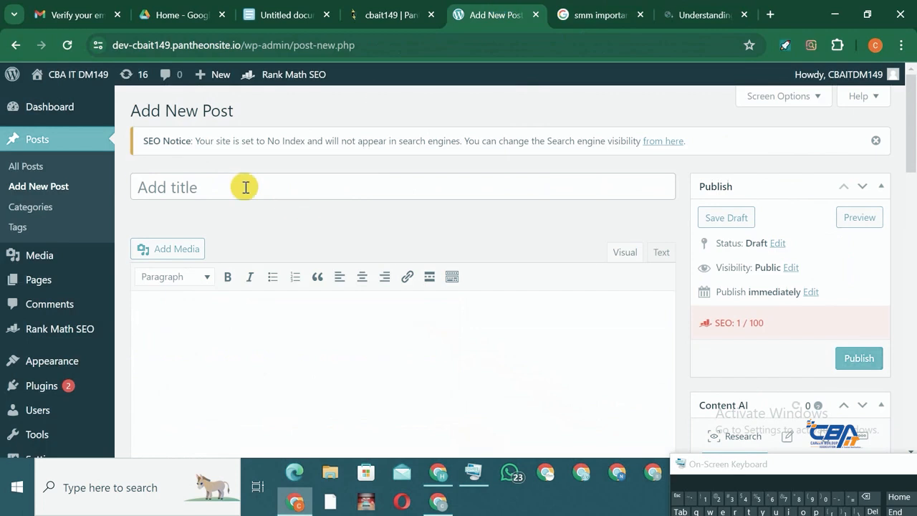
left_click(241, 187)
key("ctrl+v")
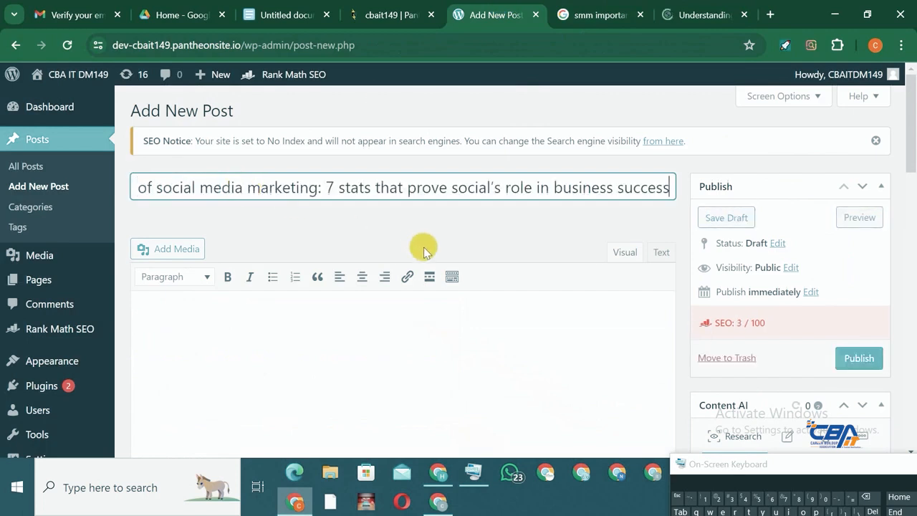
left_click(332, 330)
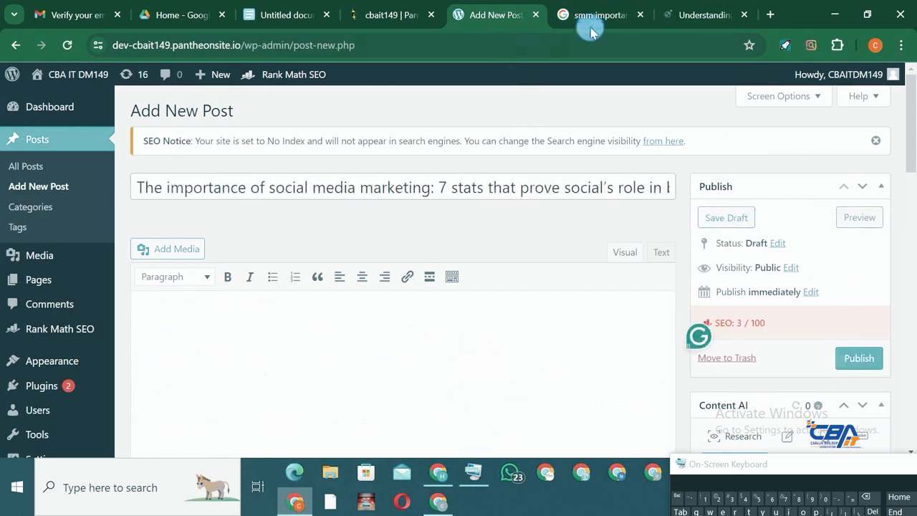
- Select the Sprout Social article text from the intro to the end and copy it
left_click(681, 10)
scroll(315, 301, "down", 6)
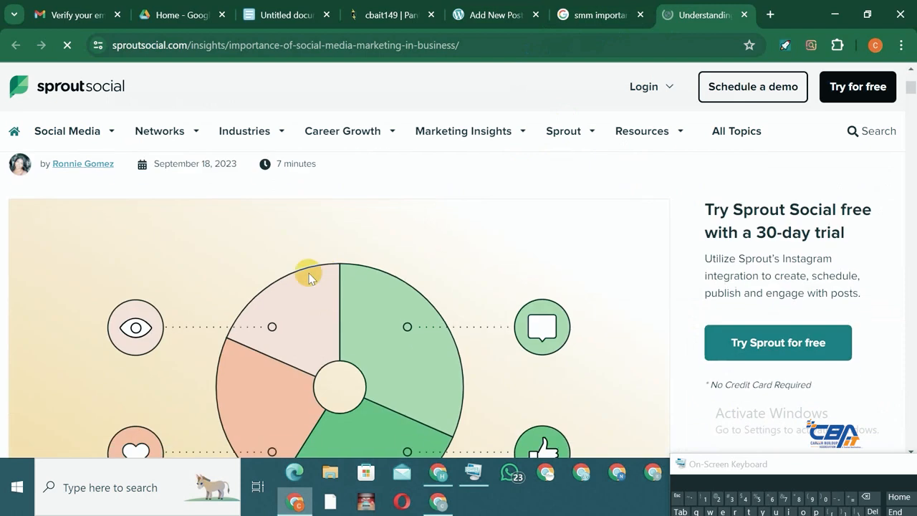
left_click_drag(170, 184, 522, 404)
right_click(382, 262)
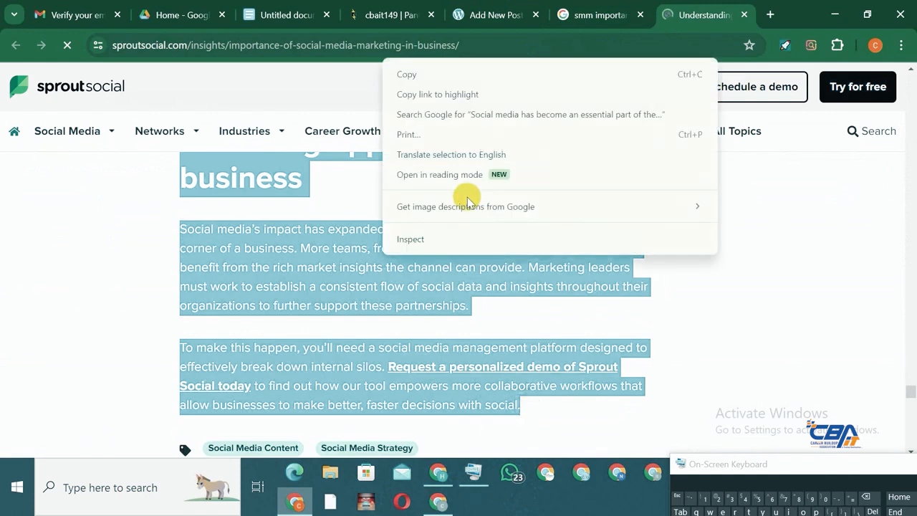
left_click(439, 72)
- Paste the Sprout Social article into the WordPress post body, raising the SEO score to 21 / 100
left_click(491, 6)
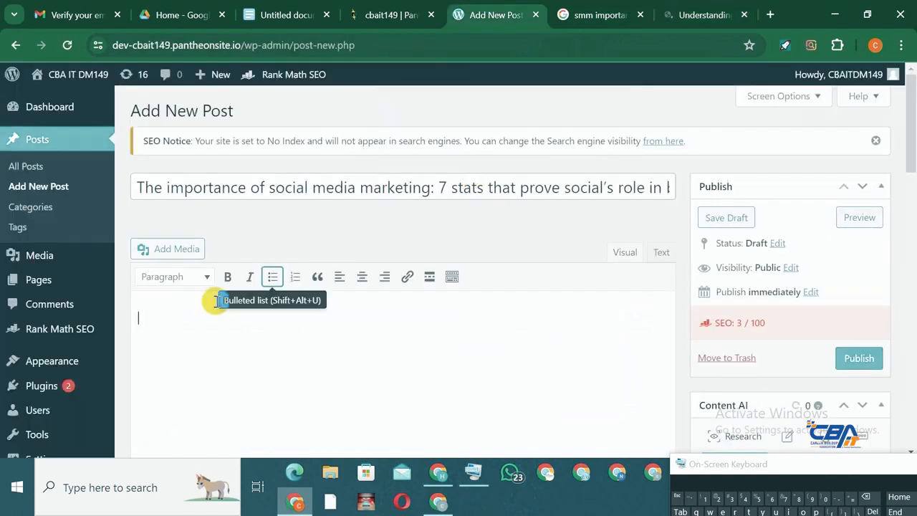
key("ctrl+v")
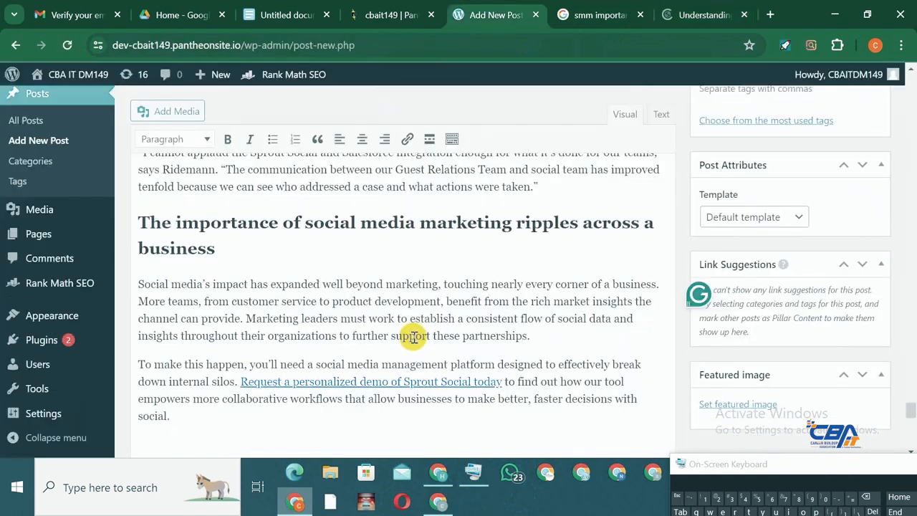
scroll(734, 241, "up", 10)
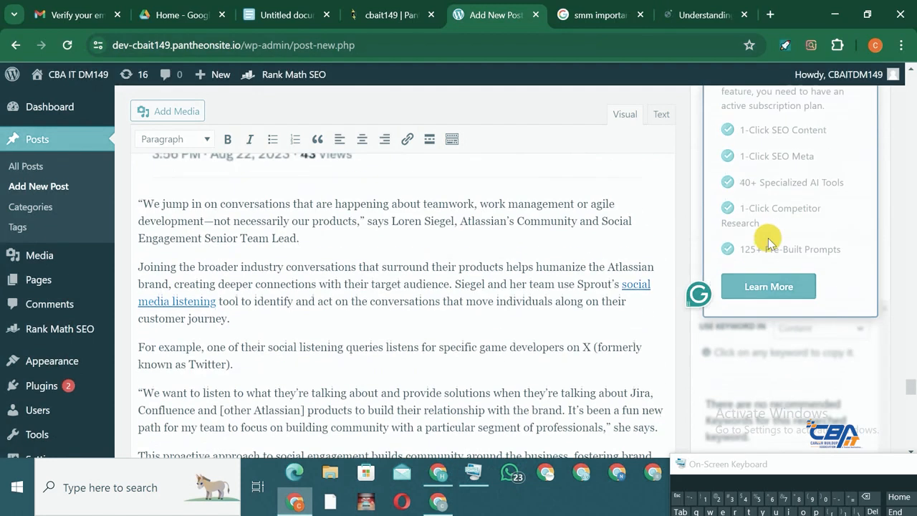
scroll(769, 241, "up", 5)
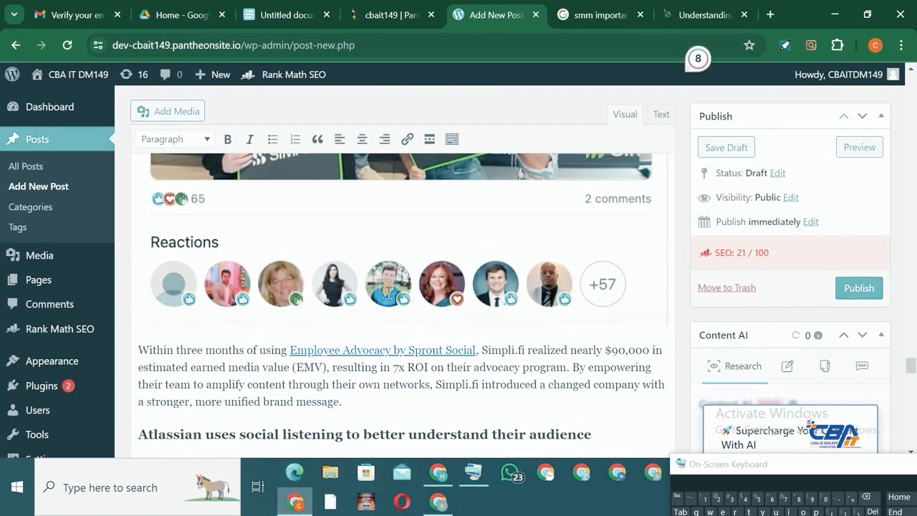
scroll(401, 351, "up", 15)
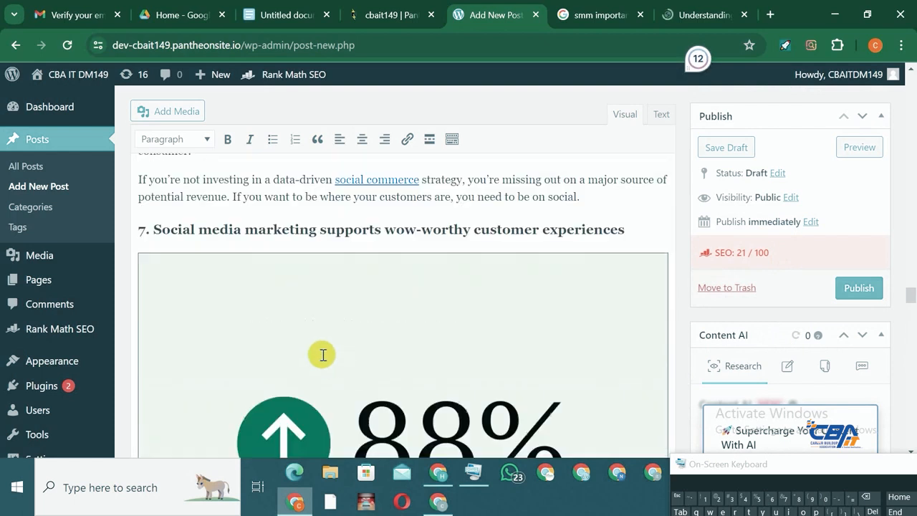
scroll(322, 354, "up", 10)
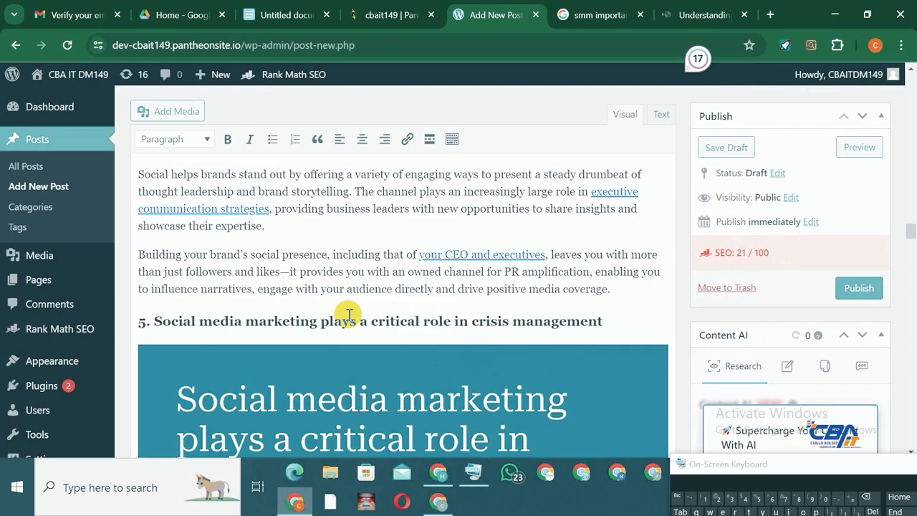
scroll(349, 314, "up", 10)
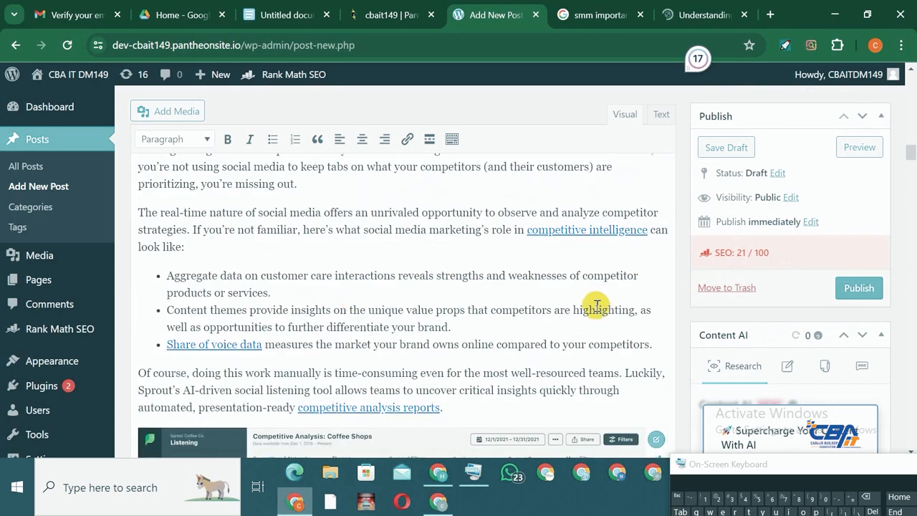
scroll(597, 305, "up", 15)
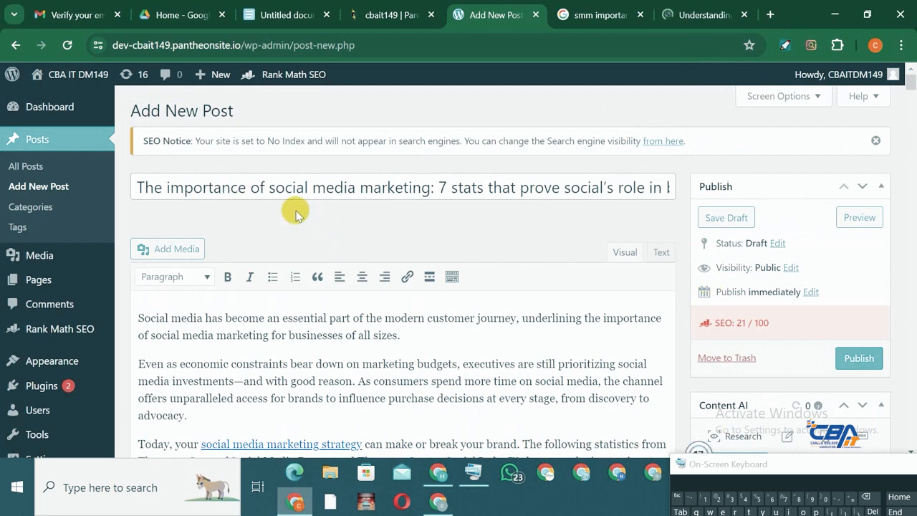
- Copy 'social media marketing' from the post title, then scroll down through the draft body
left_click_drag(267, 188, 418, 188)
right_click(341, 182)
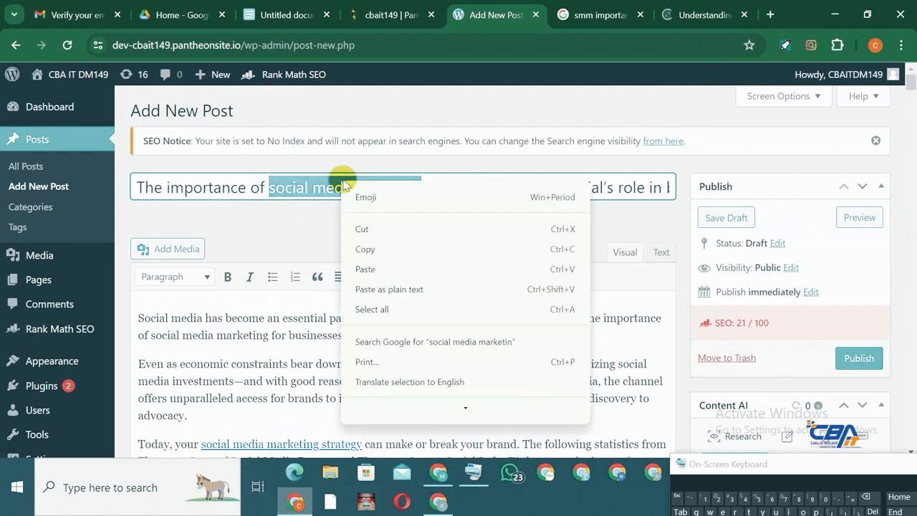
left_click(363, 249)
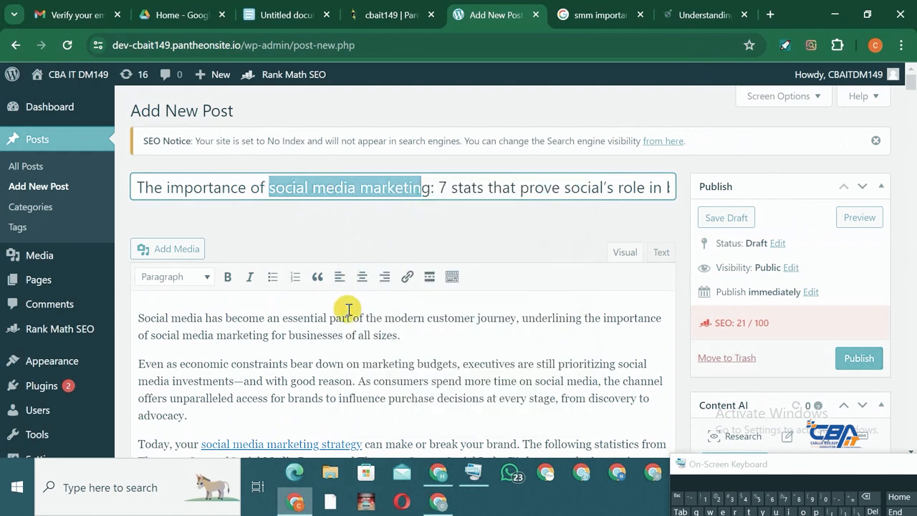
scroll(338, 309, "down", 15)
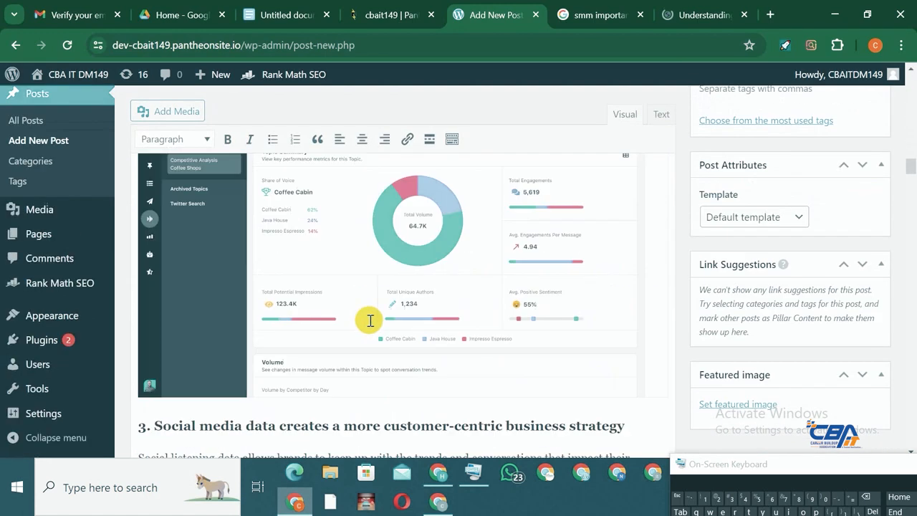
scroll(752, 358, "down", 15)
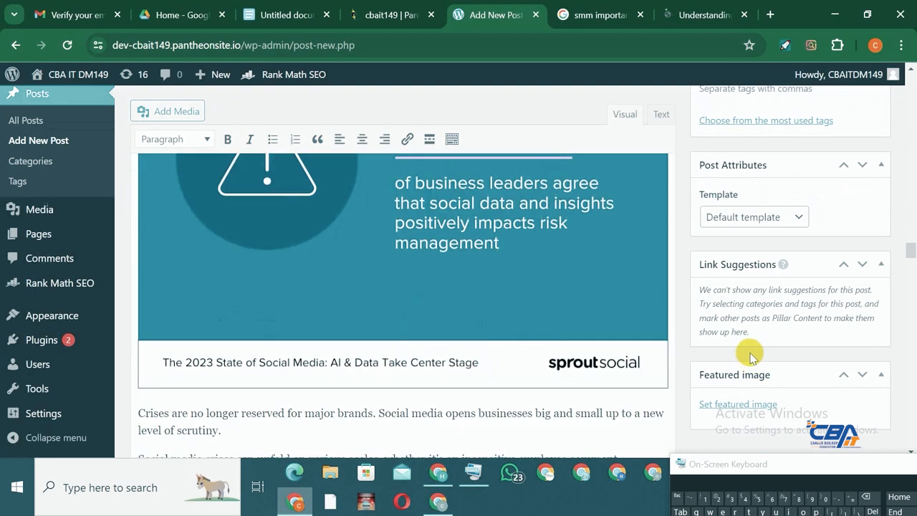
scroll(752, 354, "up", 5)
scroll(749, 352, "down", 10)
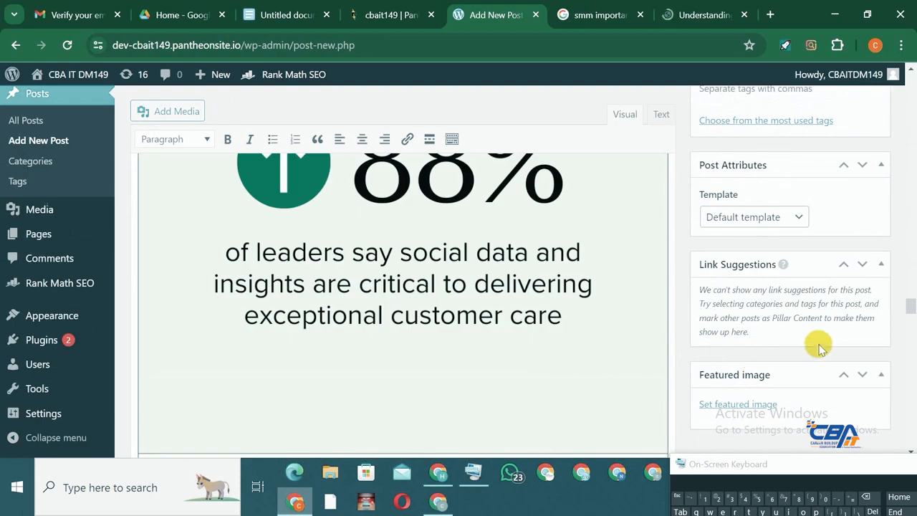
scroll(911, 360, "down", 15)
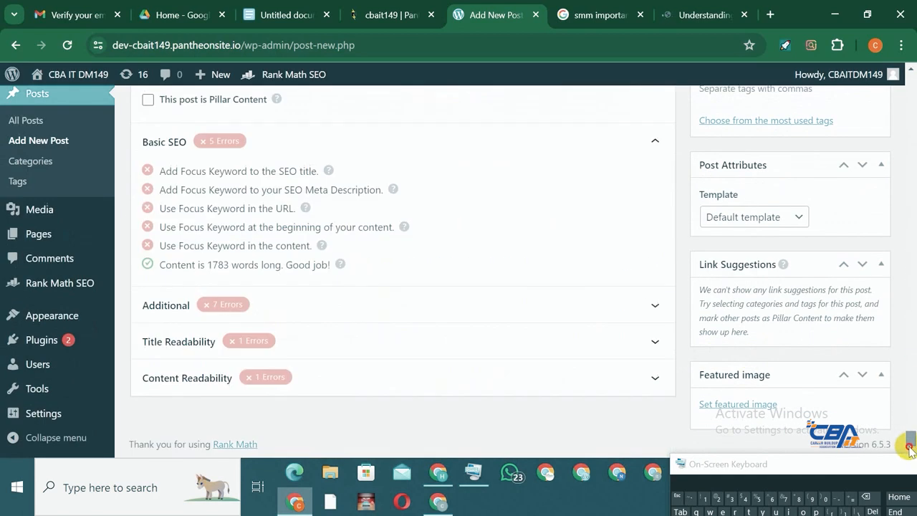
scroll(356, 318, "up", 3)
left_click(334, 250)
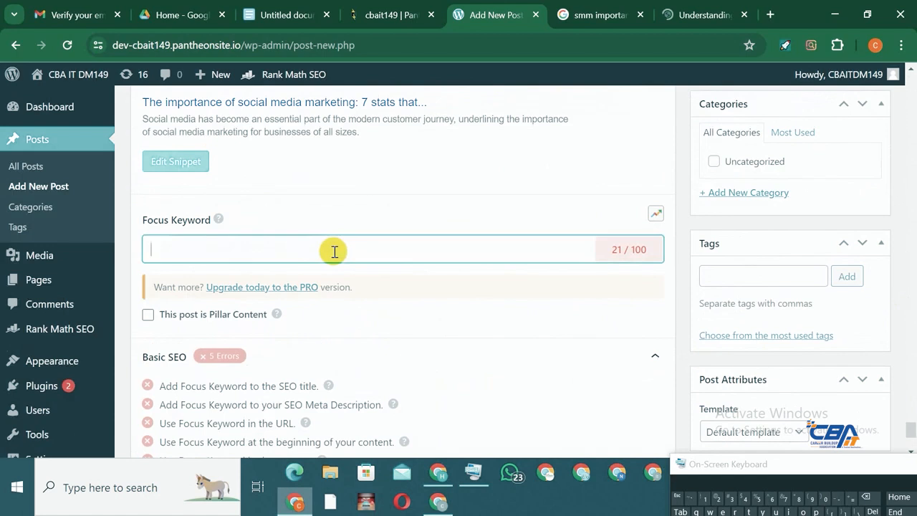
key("ctrl+v")
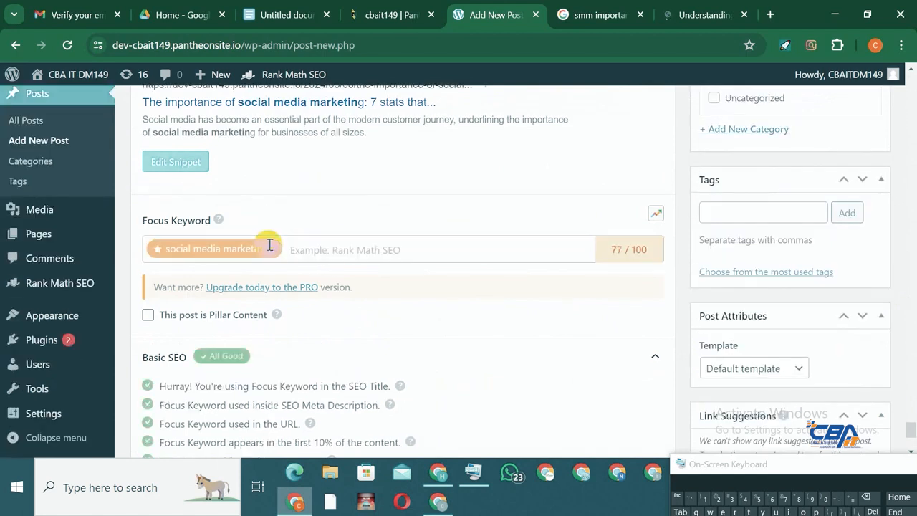
right_click(267, 246)
left_click(235, 244)
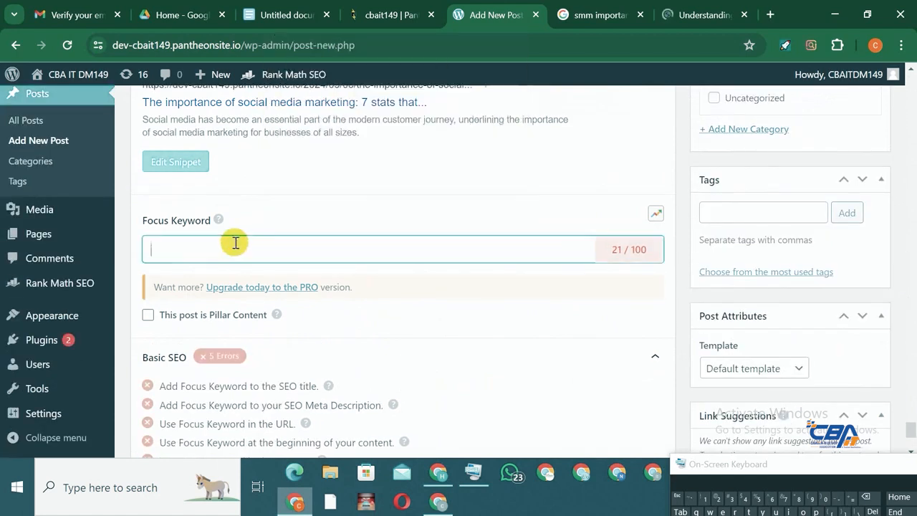
right_click(262, 250)
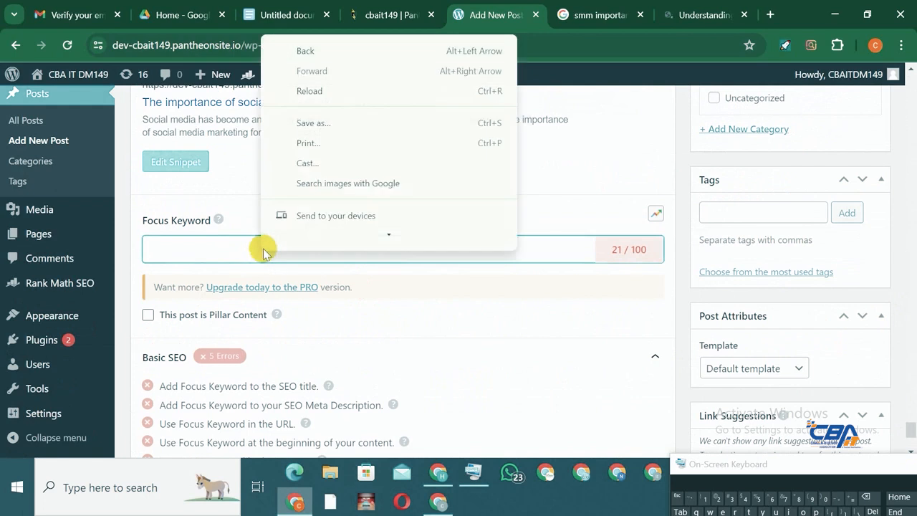
scroll(333, 192, "down", 5)
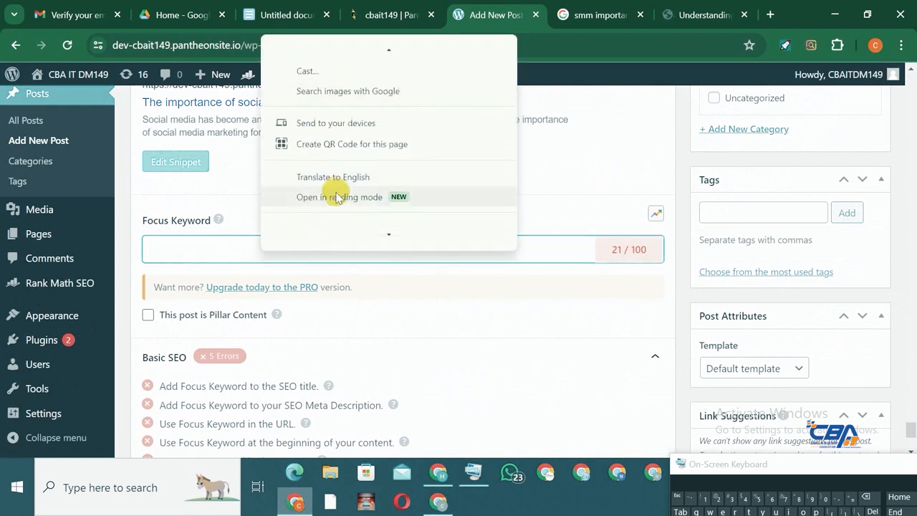
left_click(251, 221)
scroll(242, 208, "down", 1)
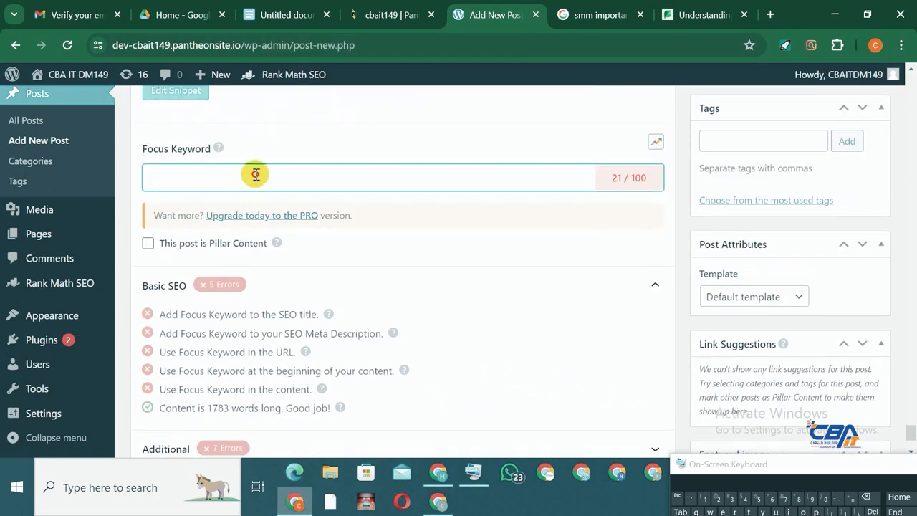
key("ctrl+v")
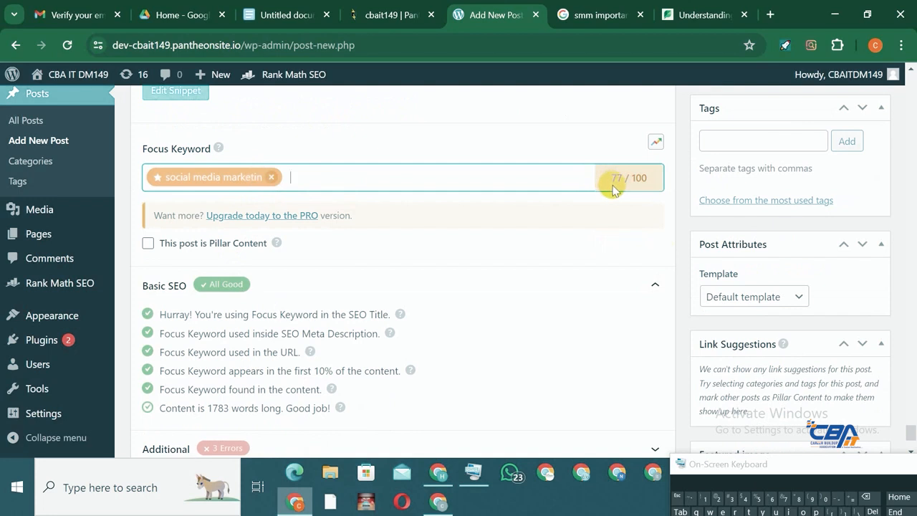
left_click(272, 180)
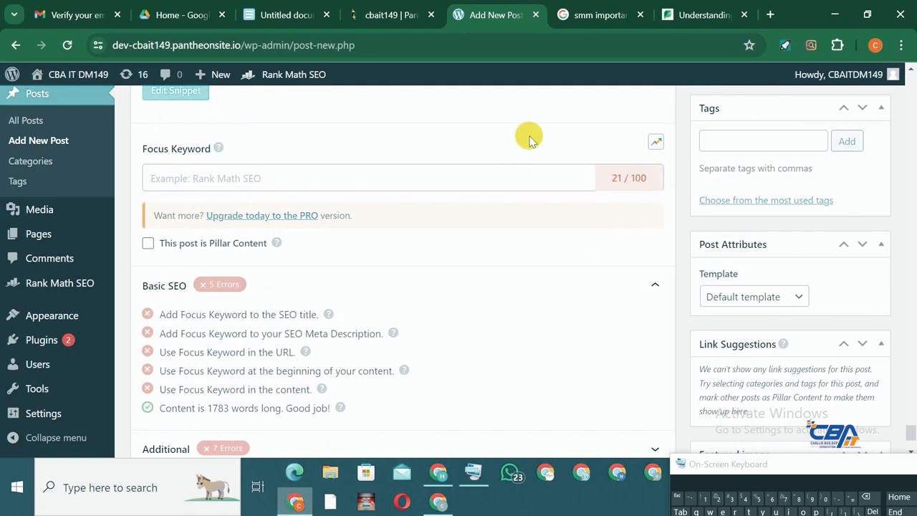
- Scroll back up through the post draft in the editor
scroll(563, 215, "up", 15)
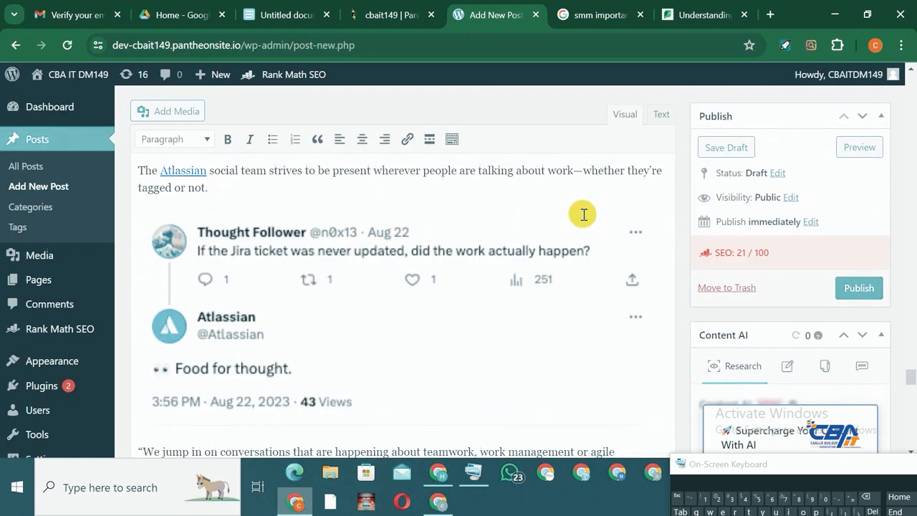
scroll(584, 214, "up", 15)
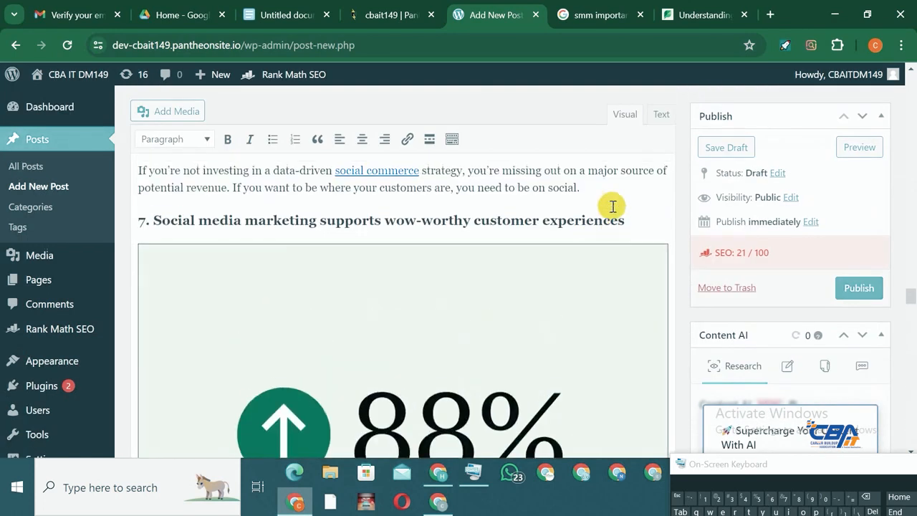
scroll(611, 206, "down", 3)
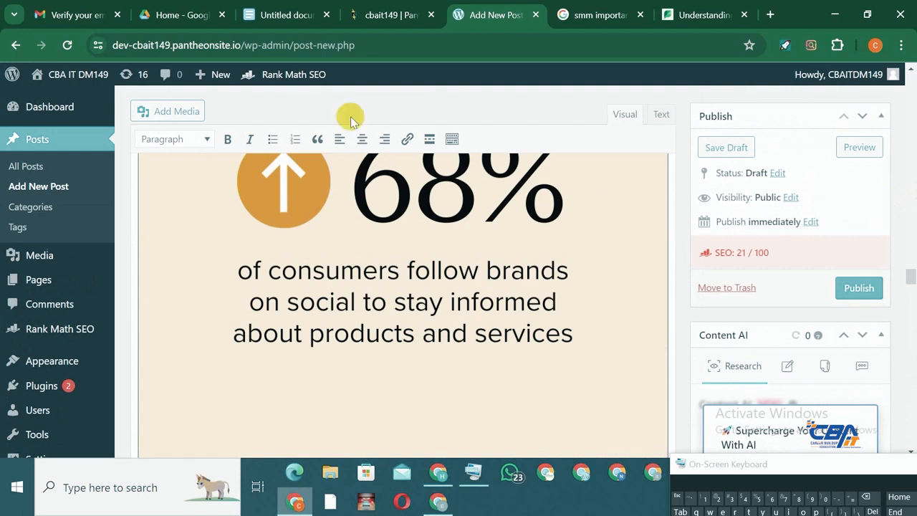
scroll(520, 260, "up", 15)
scroll(520, 260, "up", 15)
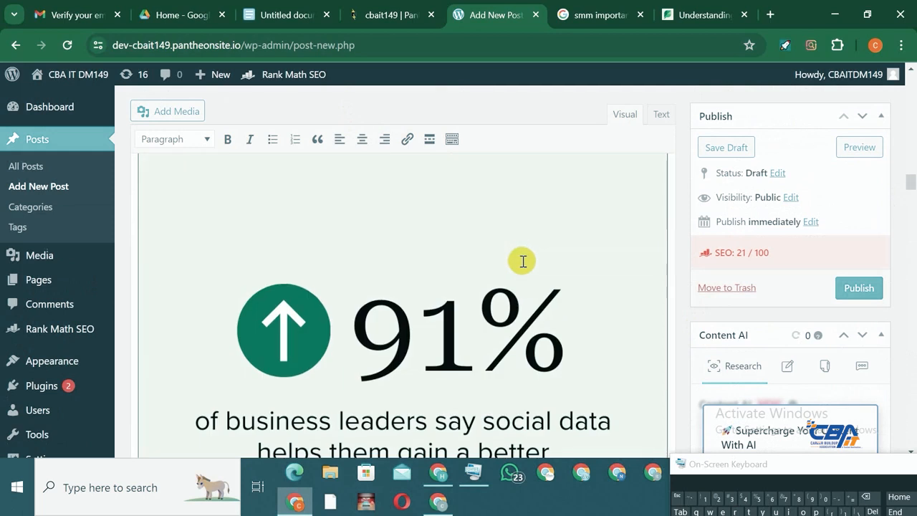
scroll(540, 256, "up", 15)
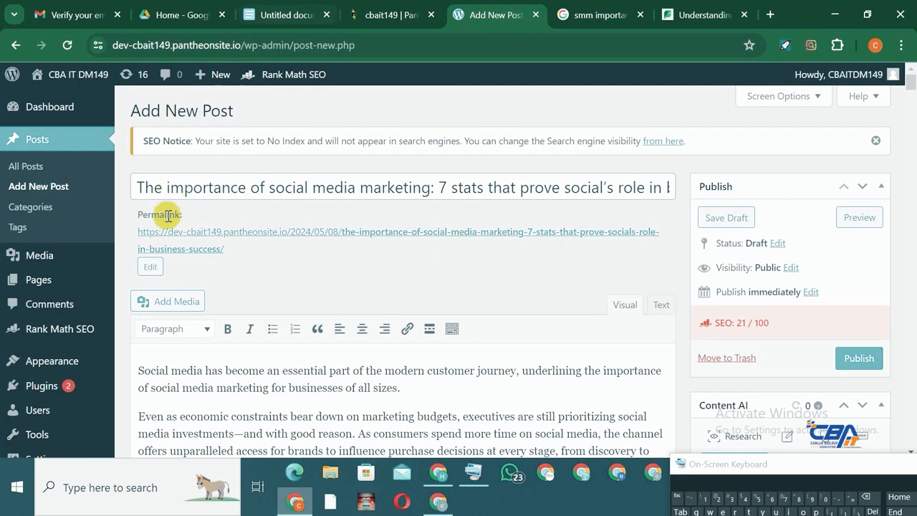
- Check the Understanding article and Google results tabs, then show the site's front-page window
left_click(705, 10)
left_click(610, 7)
left_click(503, 9)
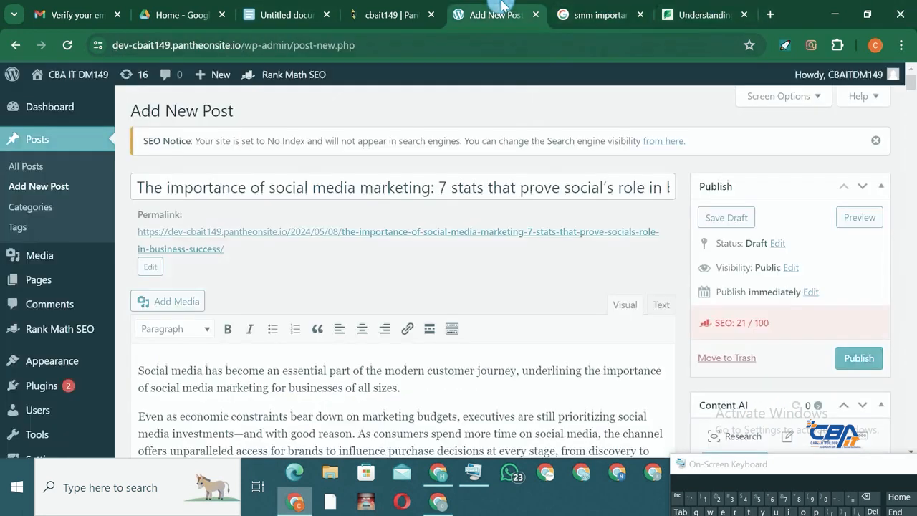
left_click(295, 503)
- Return from the front page to the Add New Post window and scroll to the '91%' graphic
scroll(292, 342, "down", 6)
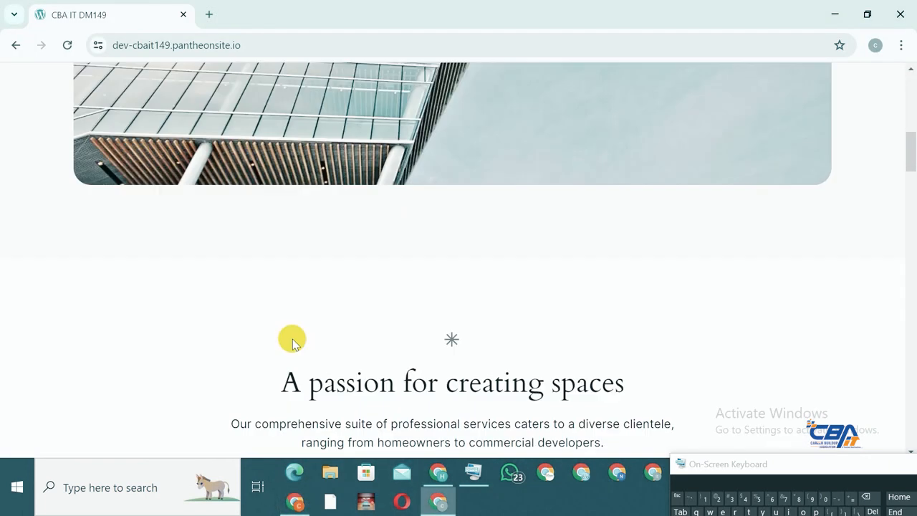
scroll(337, 379, "down", 5)
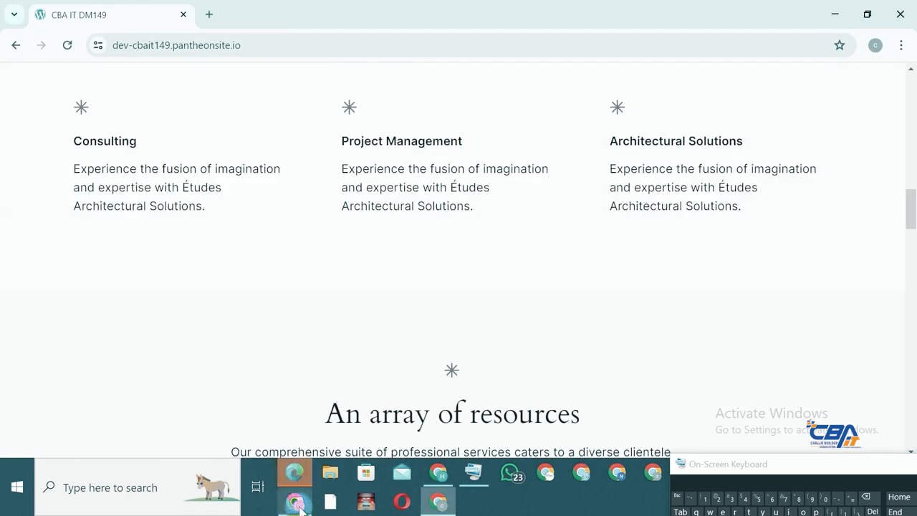
left_click(295, 501)
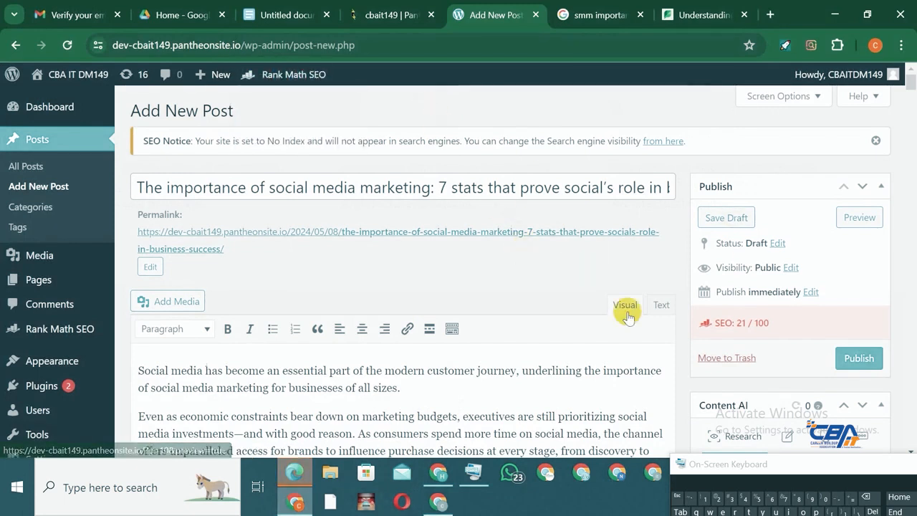
scroll(795, 326, "down", 4)
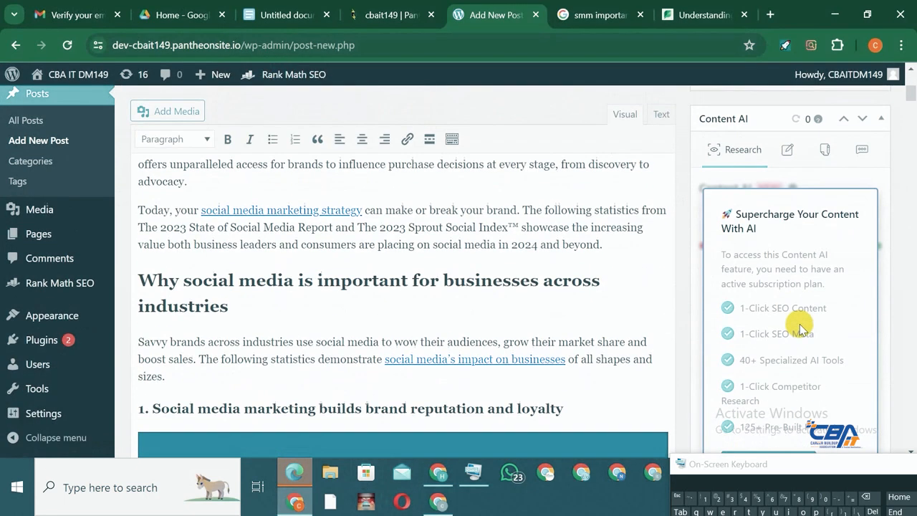
scroll(506, 239, "down", 12)
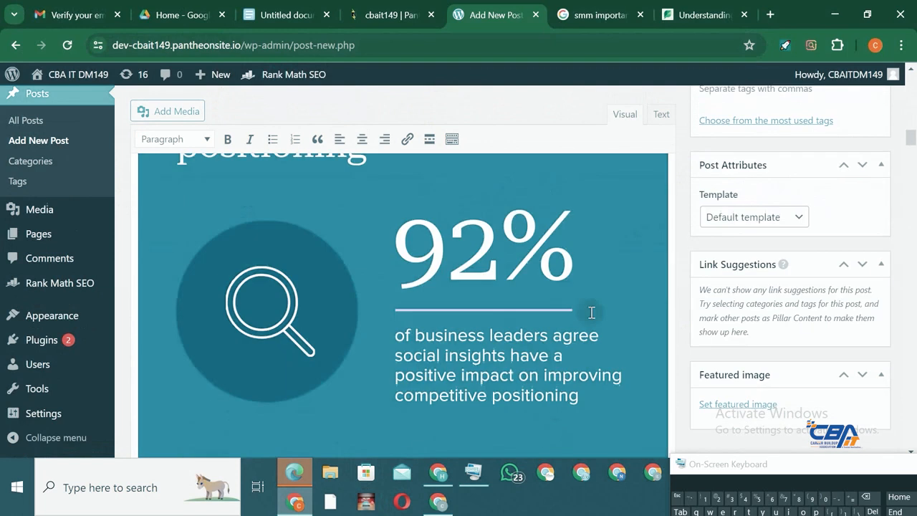
scroll(595, 315, "down", 5)
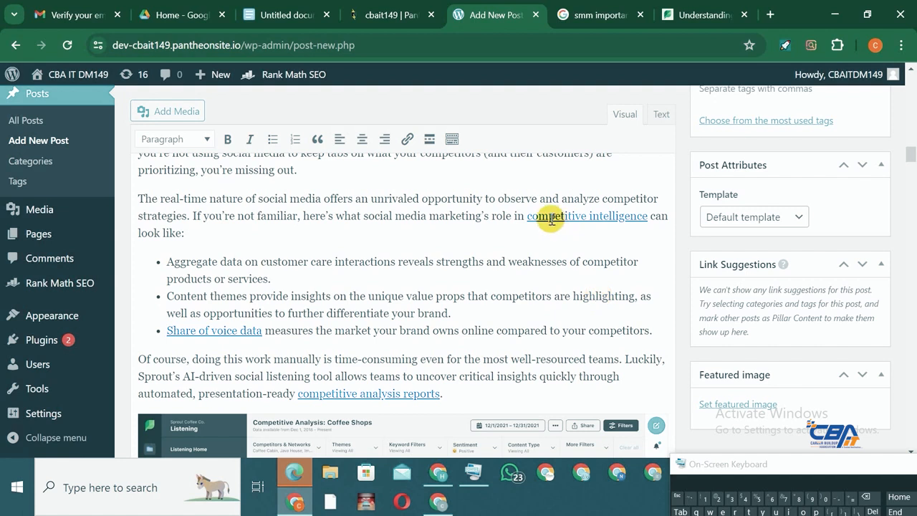
scroll(590, 272, "down", 15)
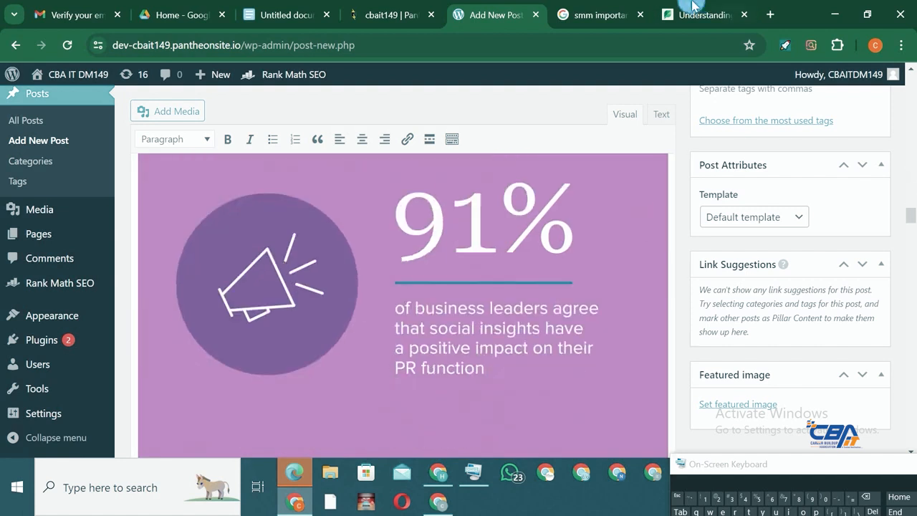
left_click(52, 241)
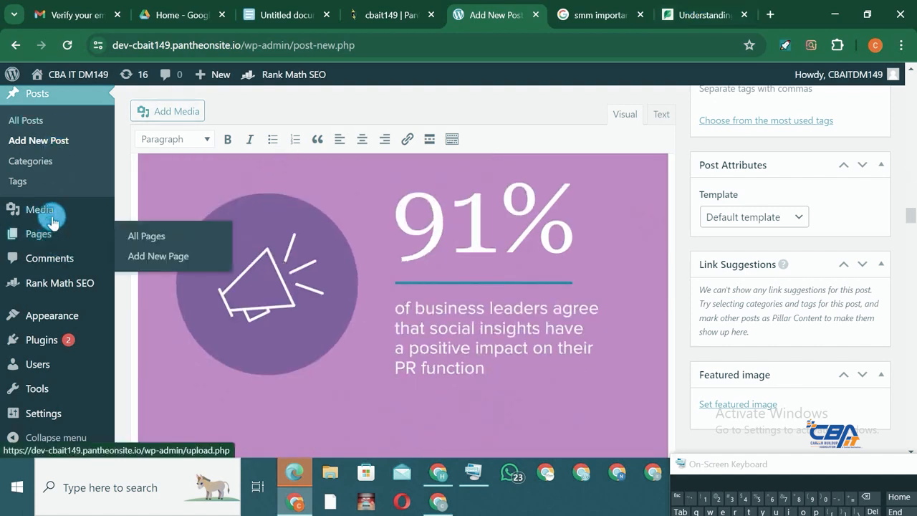
- Leave the unsaved editor for All Posts and view the published SEO post
left_click(41, 128)
left_click(520, 136)
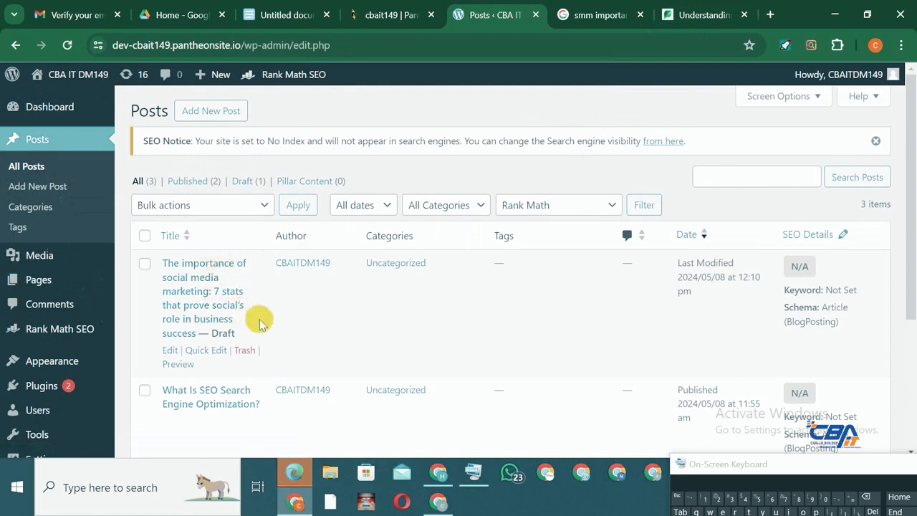
scroll(273, 290, "down", 2)
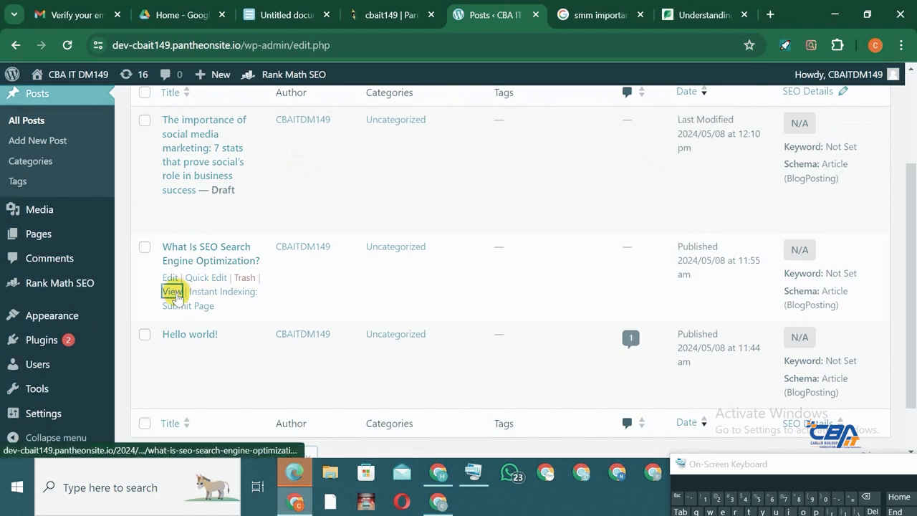
left_click(174, 292)
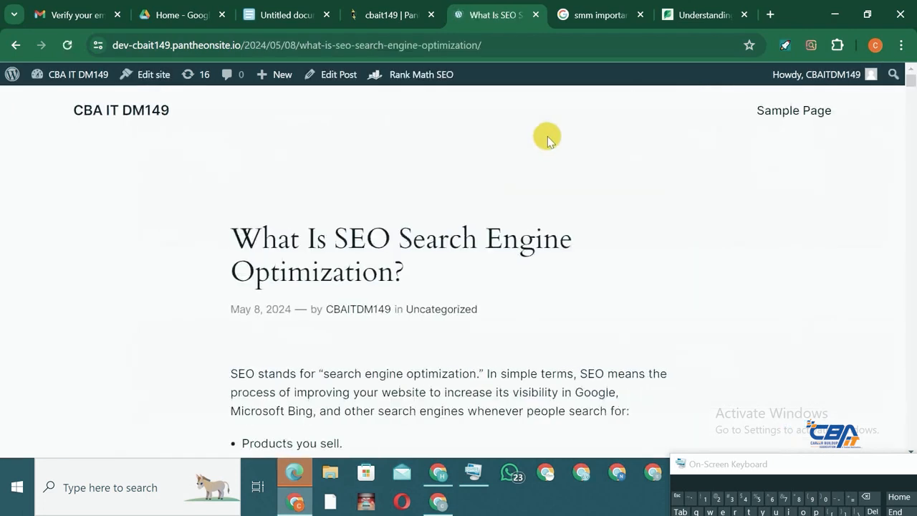
- Copy the SEO post's web address and bring up the other Chrome window
scroll(405, 311, "down", 15)
scroll(384, 248, "up", 9)
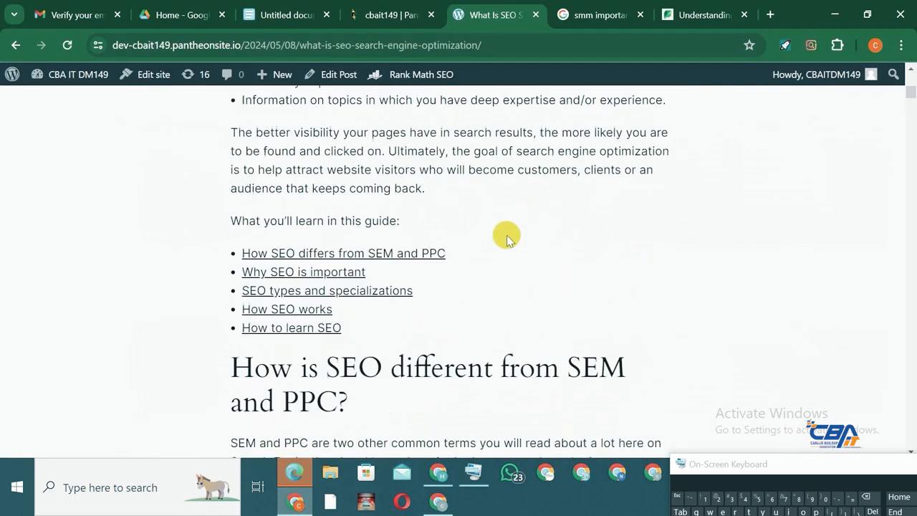
scroll(506, 239, "up", 5)
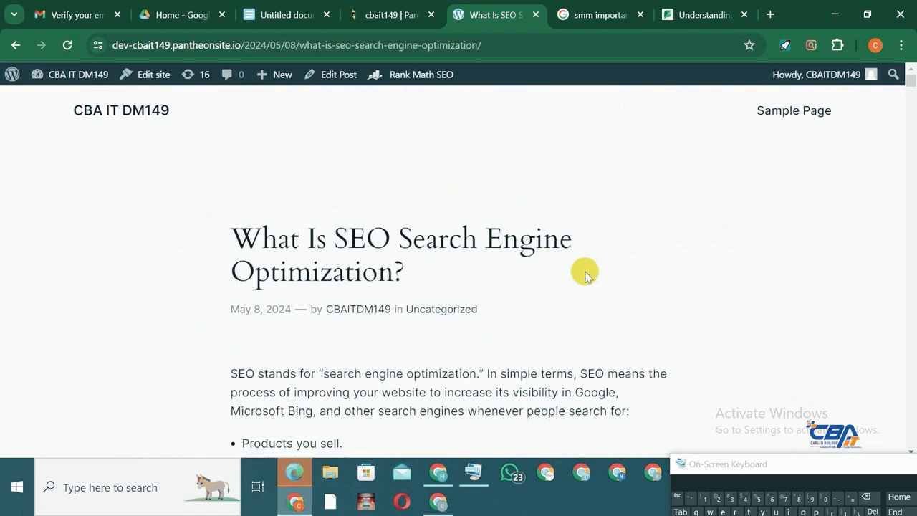
right_click(380, 43)
left_click(426, 173)
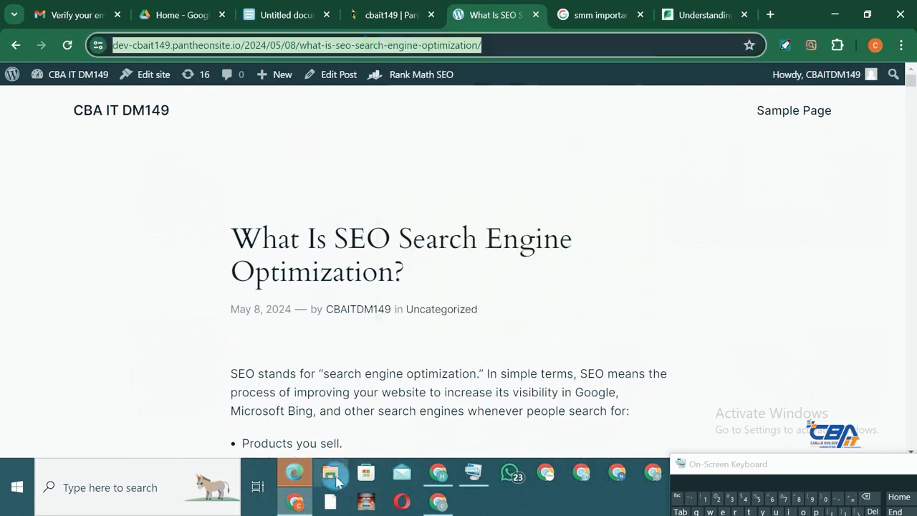
left_click(294, 501)
- Load the pasted SEO post address in a new tab and close the old CBA IT DM149 tab
left_click(209, 15)
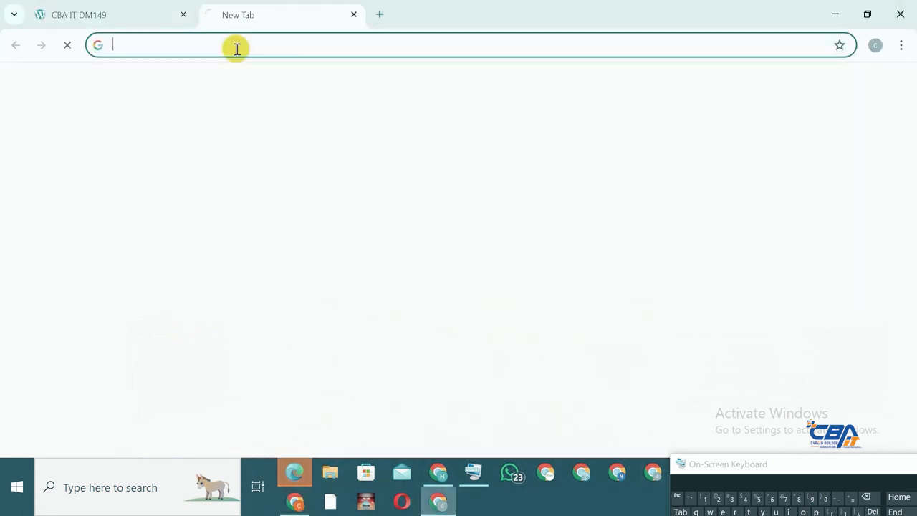
right_click(289, 45)
left_click(390, 169)
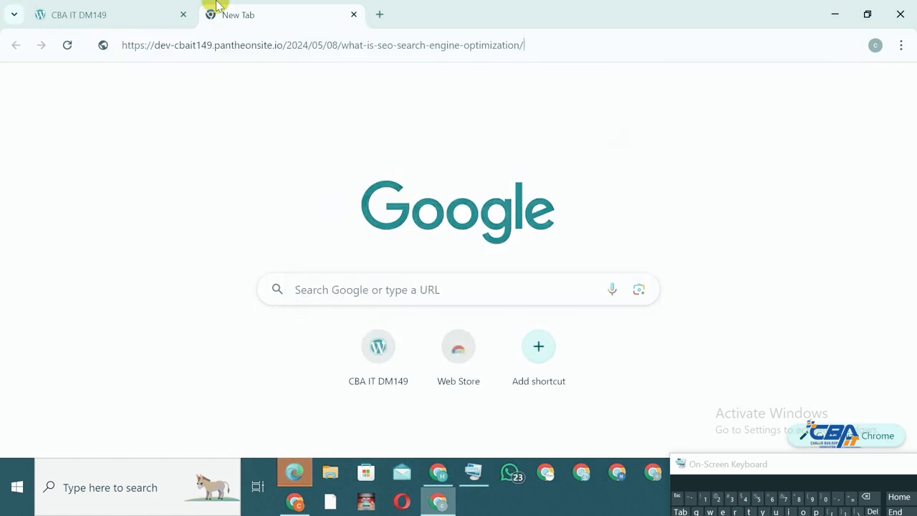
left_click(183, 15)
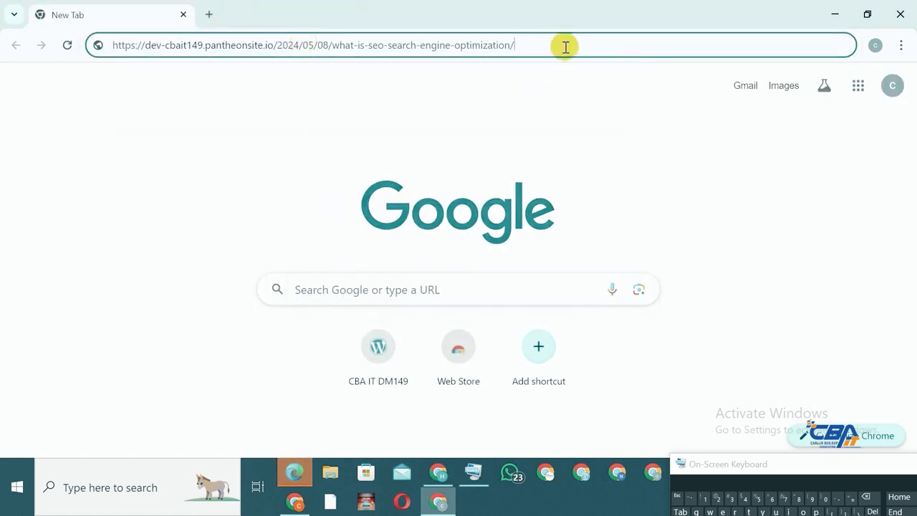
left_click_drag(743, 467, 654, 160)
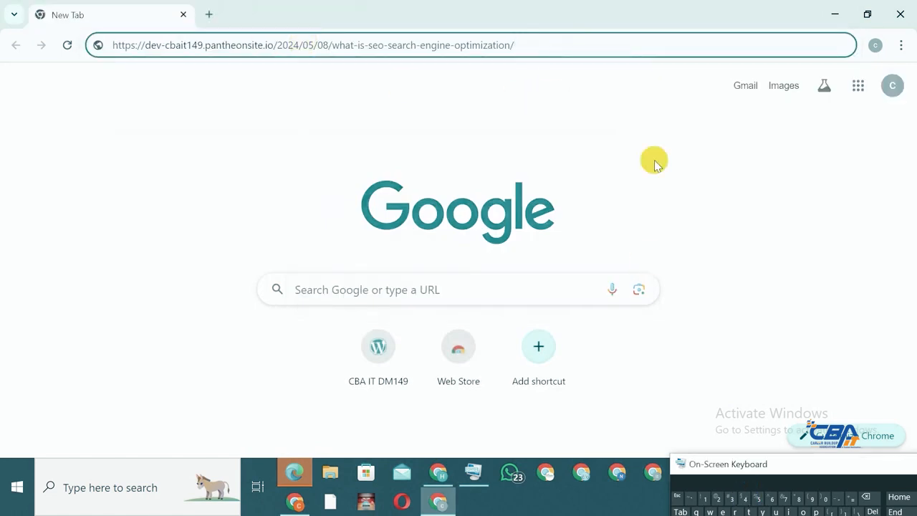
left_click(765, 224)
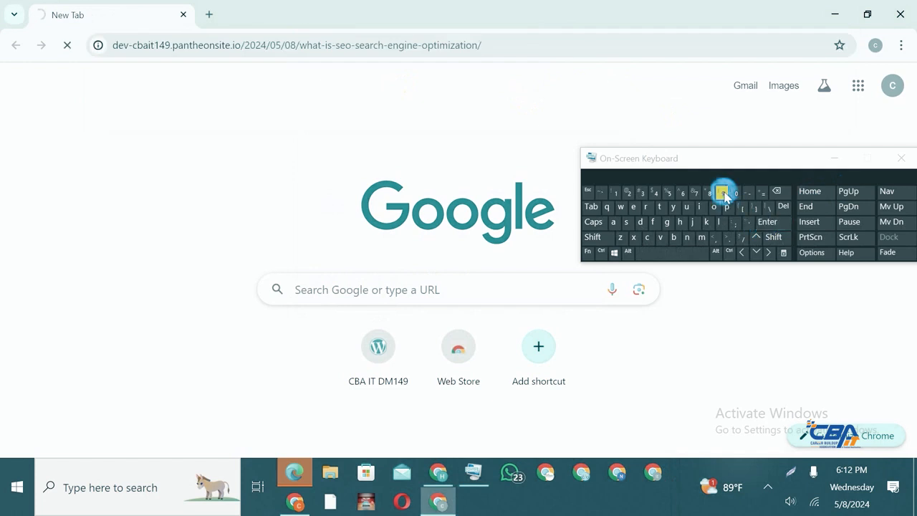
- Move the on-screen keyboard lower and switch to the Facebook Chrome window
left_click_drag(712, 164, 782, 256)
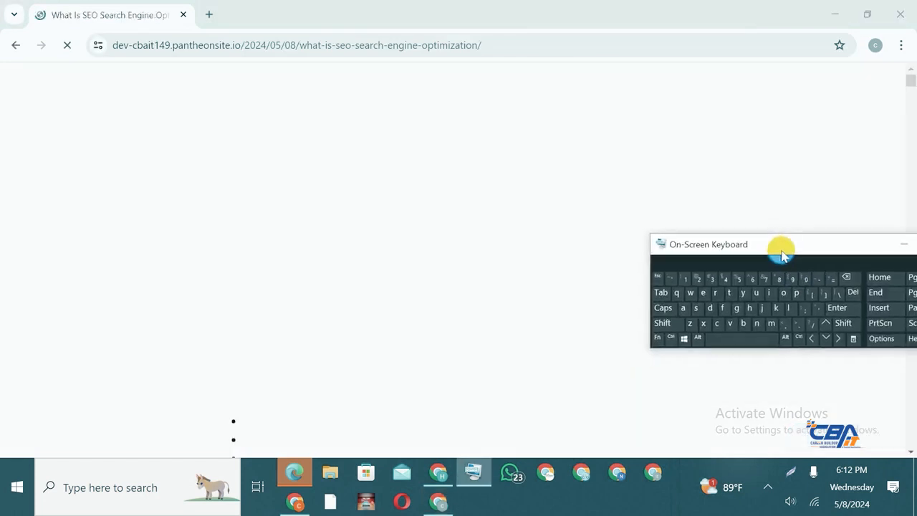
scroll(502, 179, "down", 4)
scroll(430, 258, "up", 4)
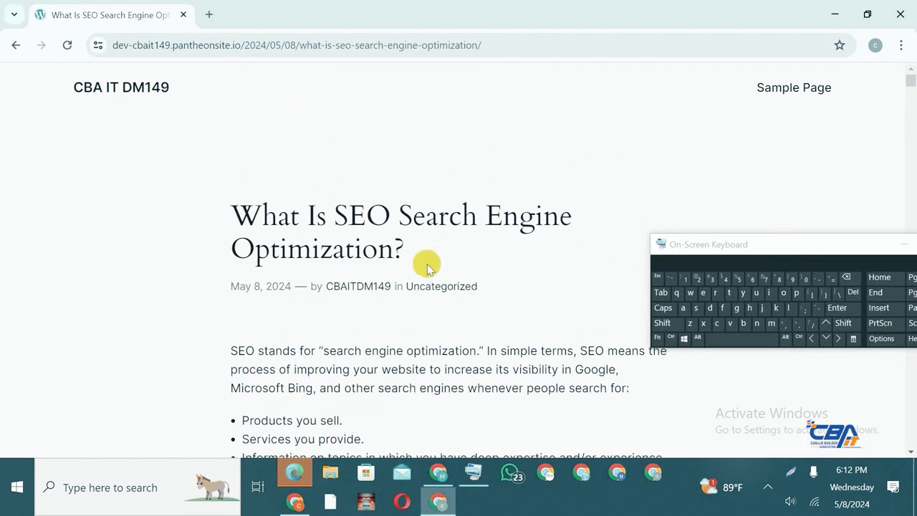
left_click(437, 505)
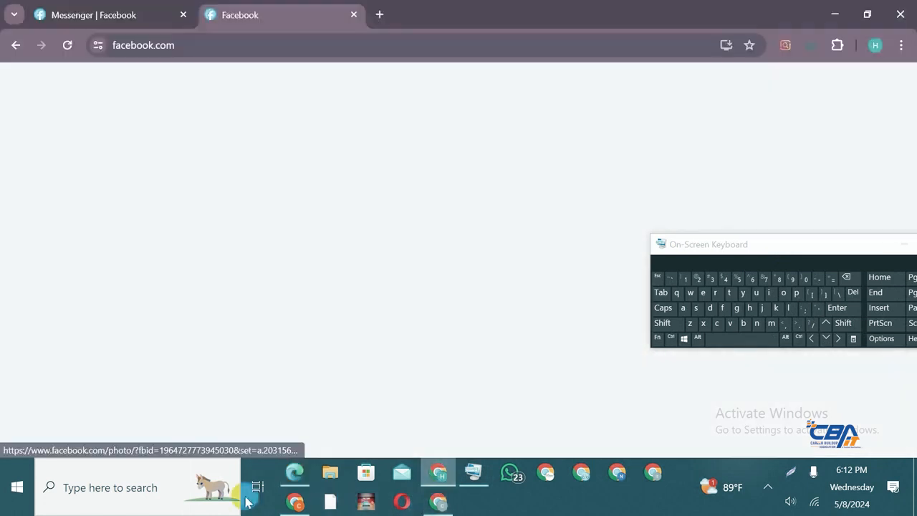
- Open the site's admin dashboard and close the smm search results and Sprout Social tabs
left_click(292, 505)
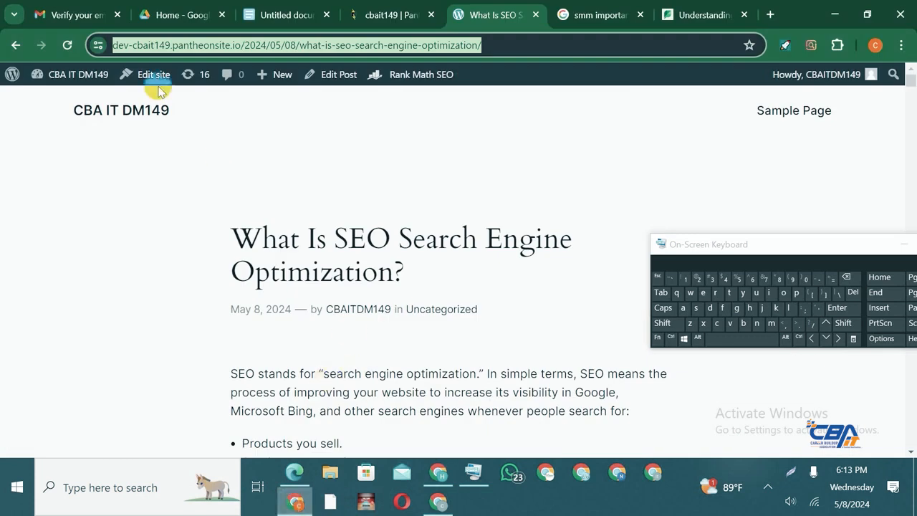
mouse_move(71, 74)
left_click(75, 97)
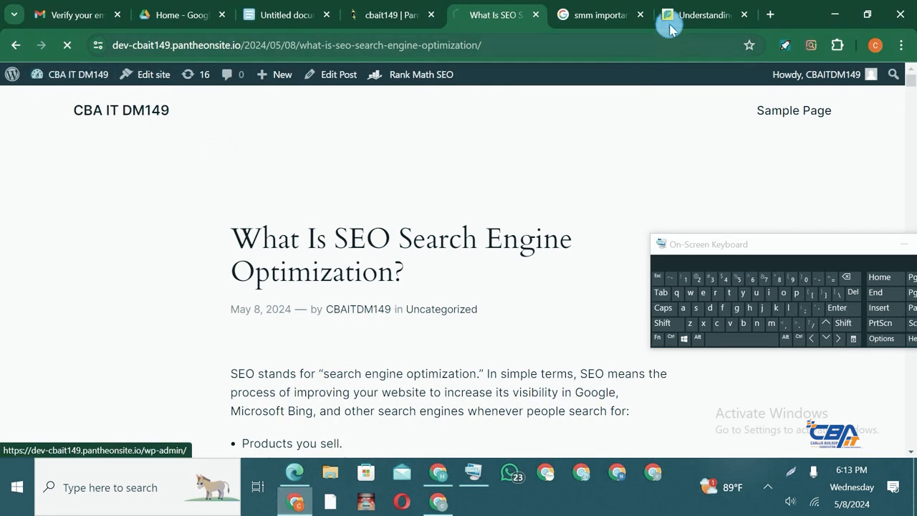
left_click(651, 14)
left_click(640, 16)
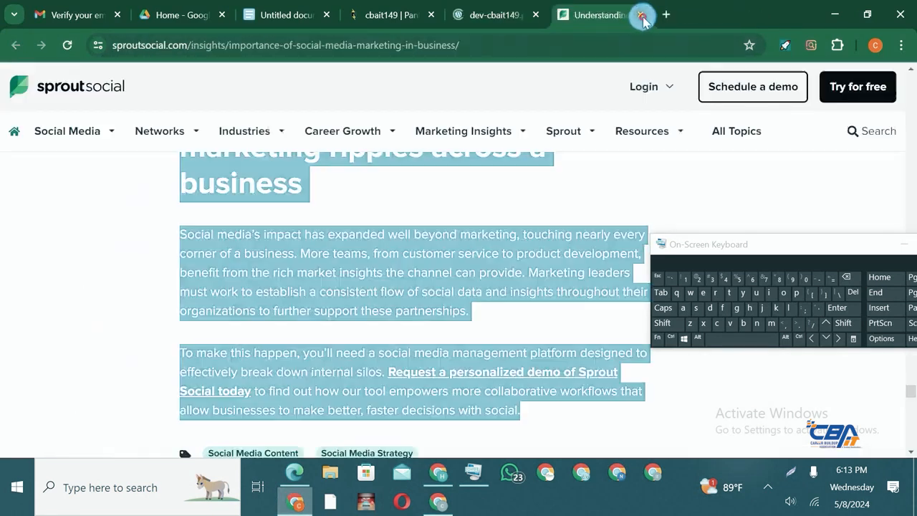
left_click(640, 16)
- Switch to the WordPress admin dashboard and go to Appearance > Themes
left_click(595, 10)
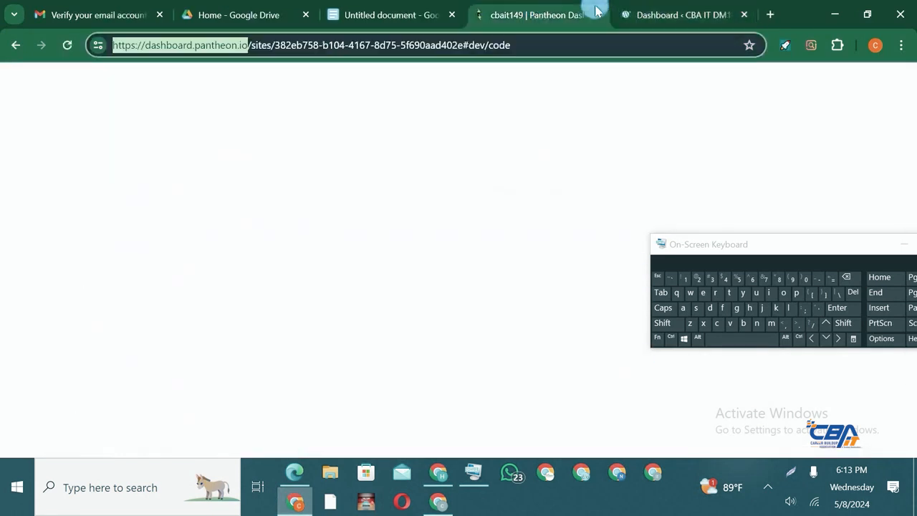
left_click(640, 19)
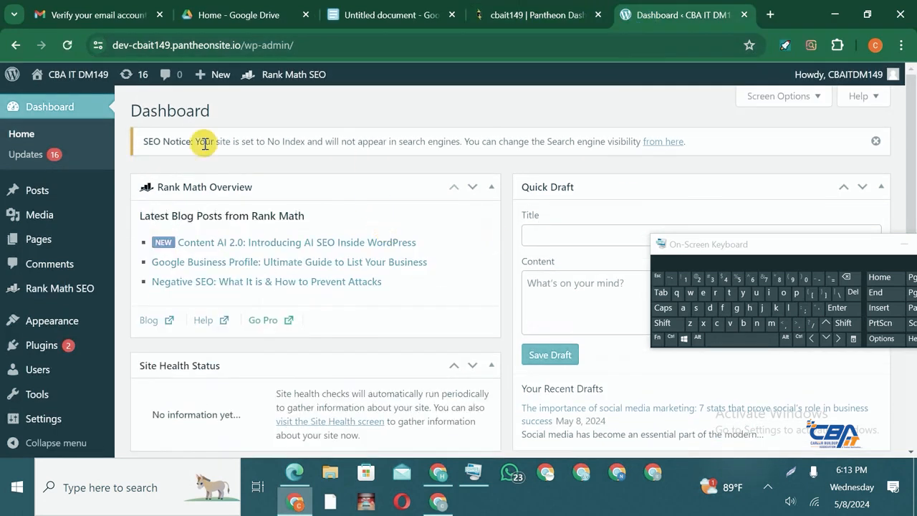
mouse_move(51, 365)
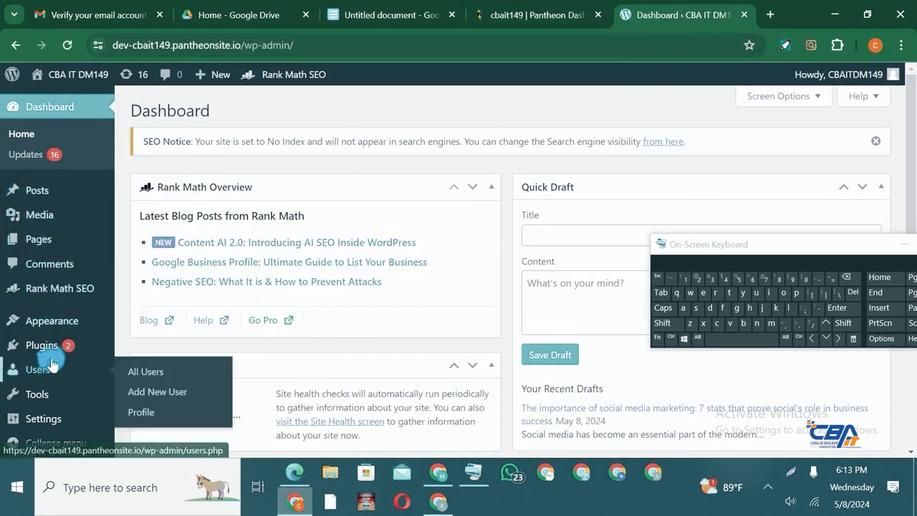
mouse_move(75, 326)
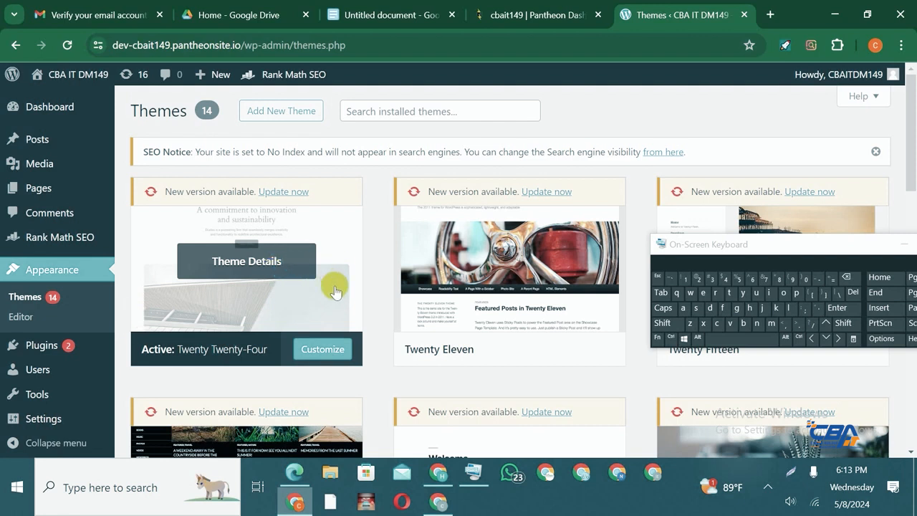
- Find Twenty Seventeen on the Themes page and activate it in place of Twenty Twenty-Four
scroll(334, 291, "down", 1)
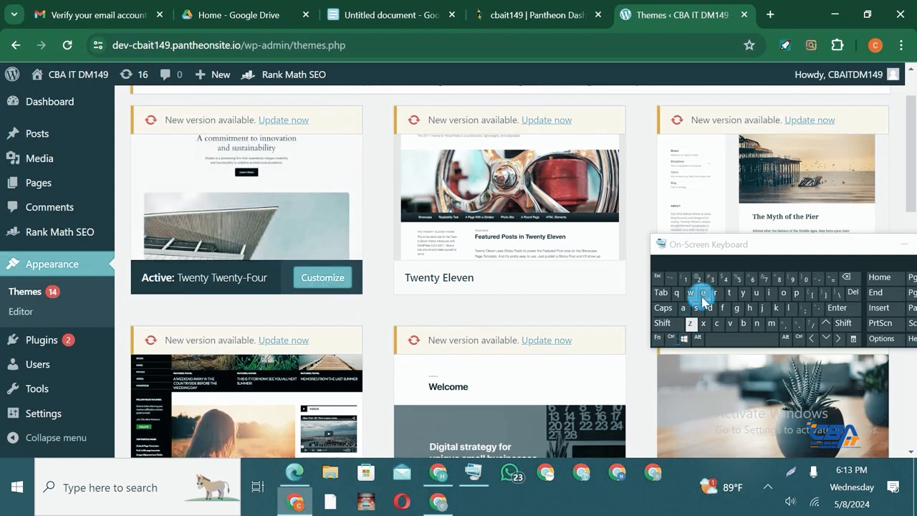
left_click_drag(708, 246, 899, 346)
scroll(482, 262, "up", 1)
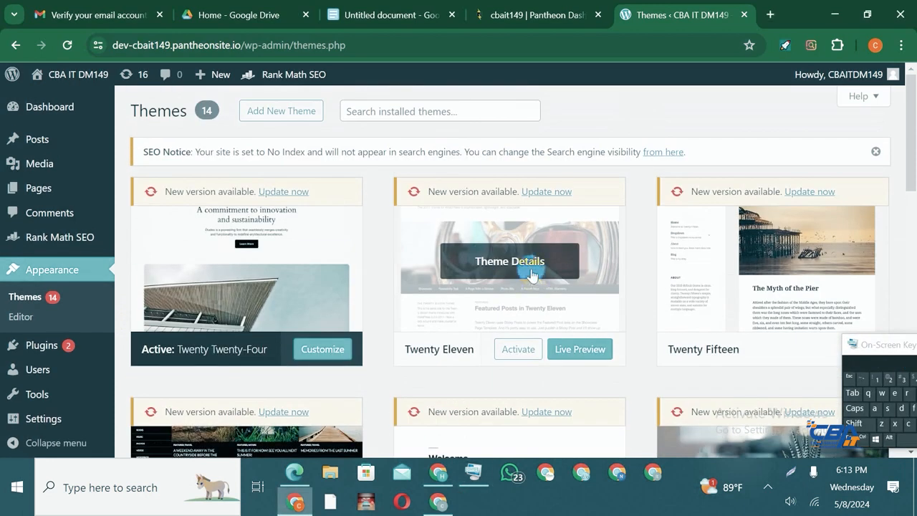
scroll(380, 295, "down", 12)
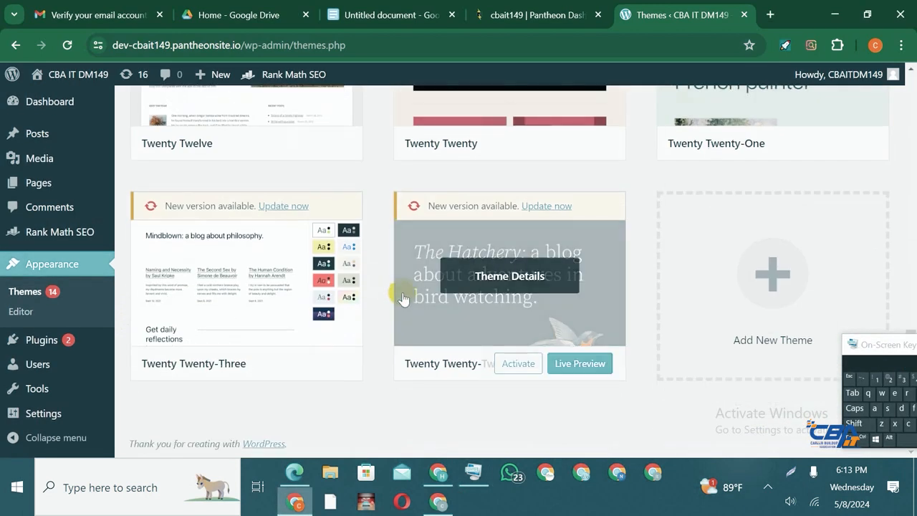
scroll(417, 284, "up", 10)
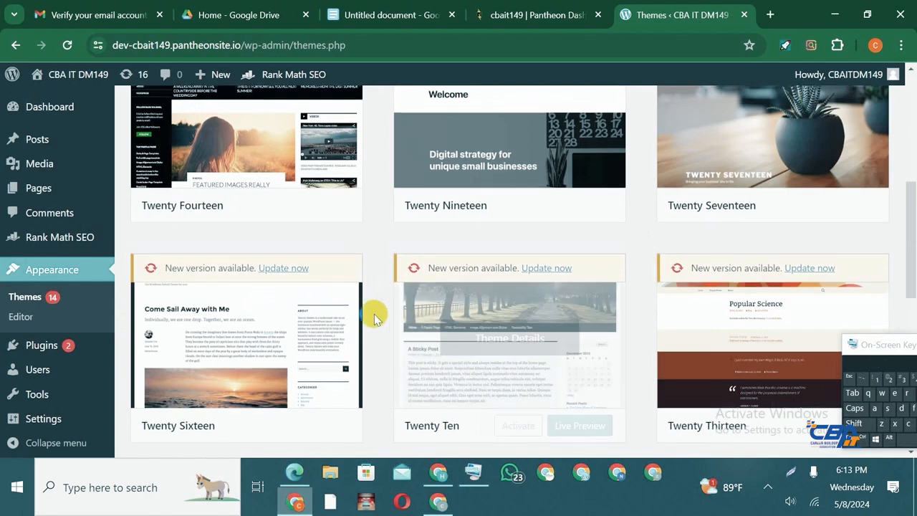
scroll(553, 304, "down", 5)
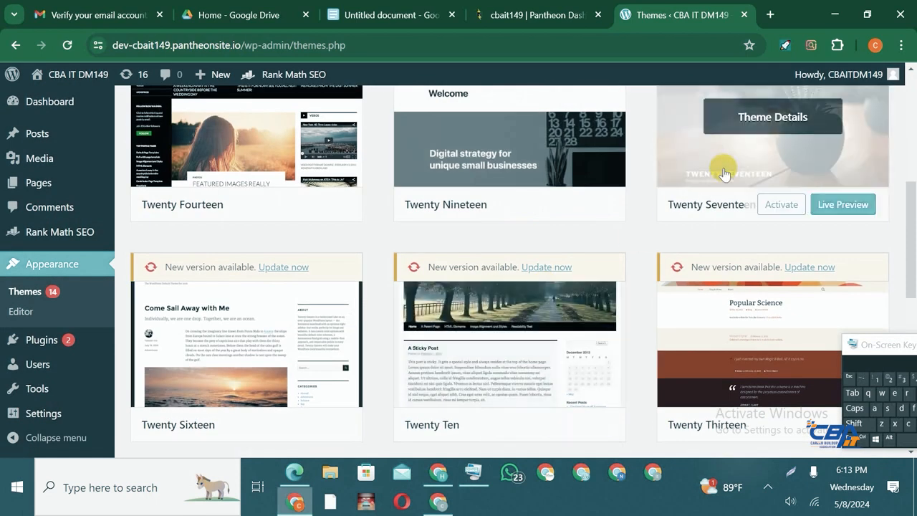
scroll(777, 228, "up", 1)
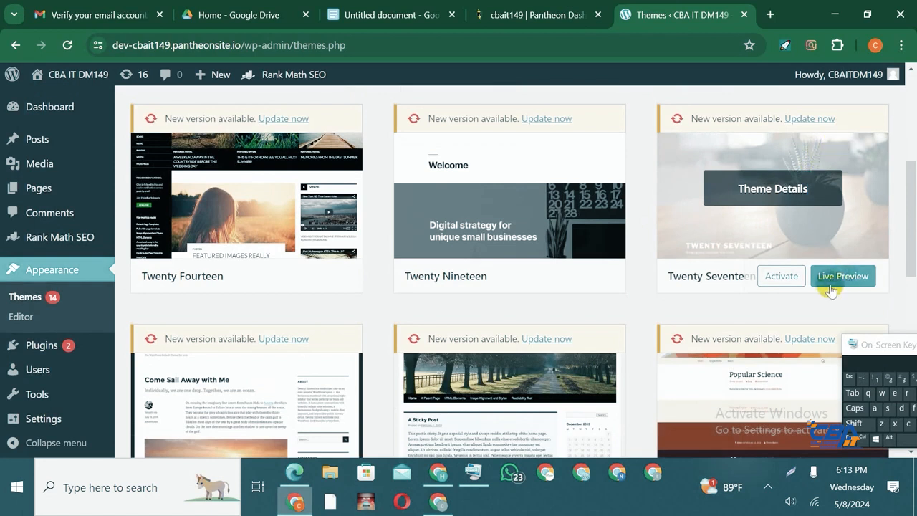
left_click(781, 277)
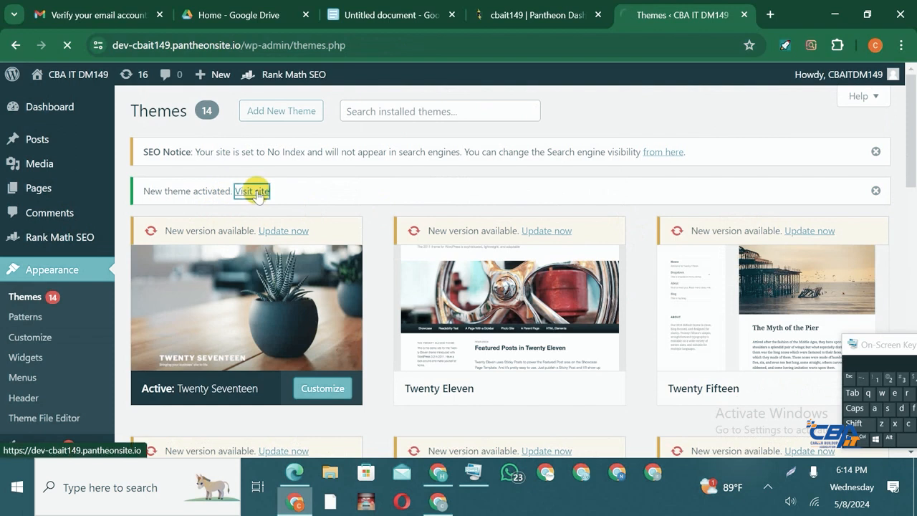
- Switch between browser windows and reload the SEO post to see the new theme
scroll(389, 294, "down", 8)
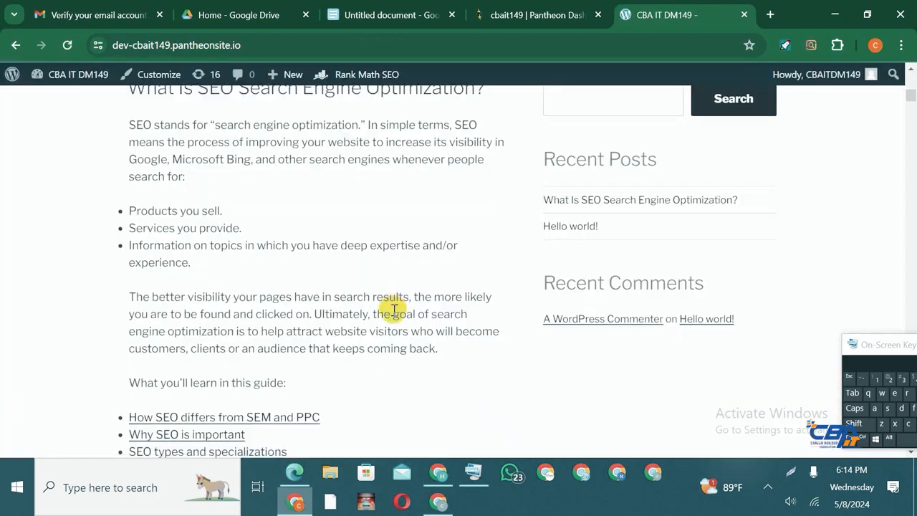
scroll(393, 309, "down", 10)
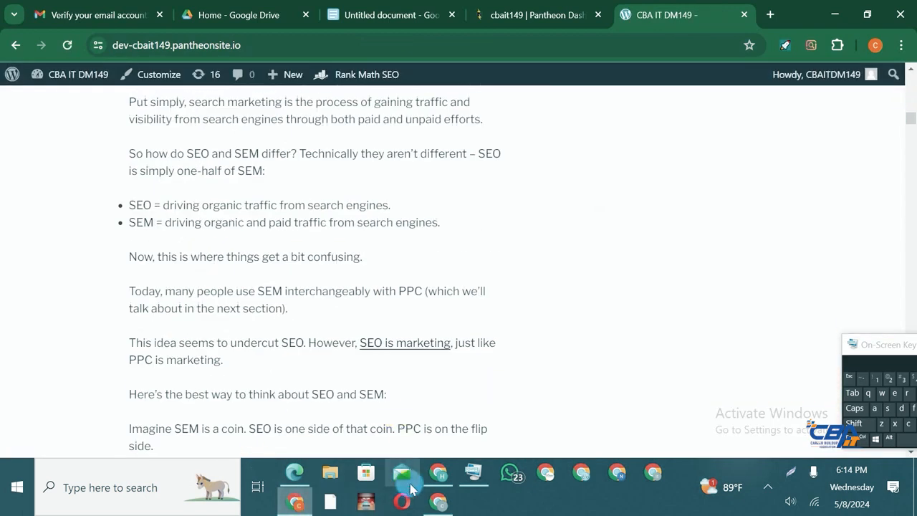
left_click(304, 506)
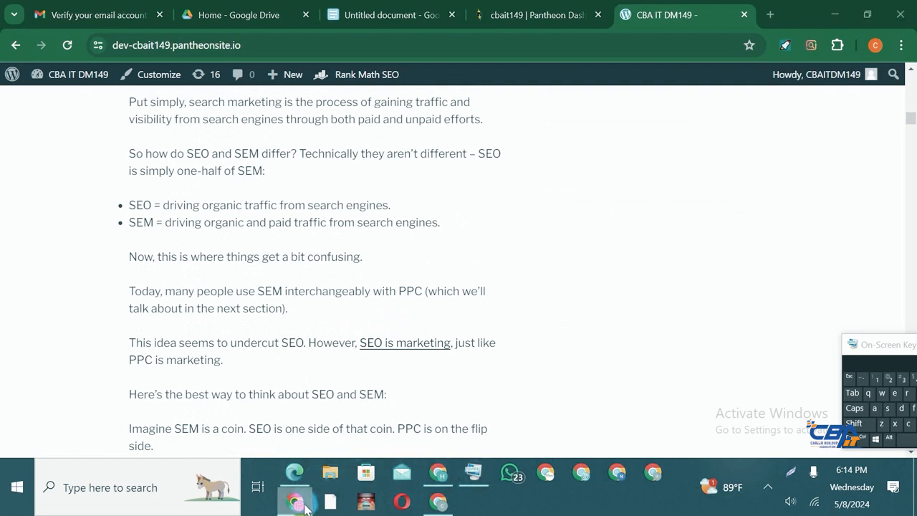
left_click(439, 503)
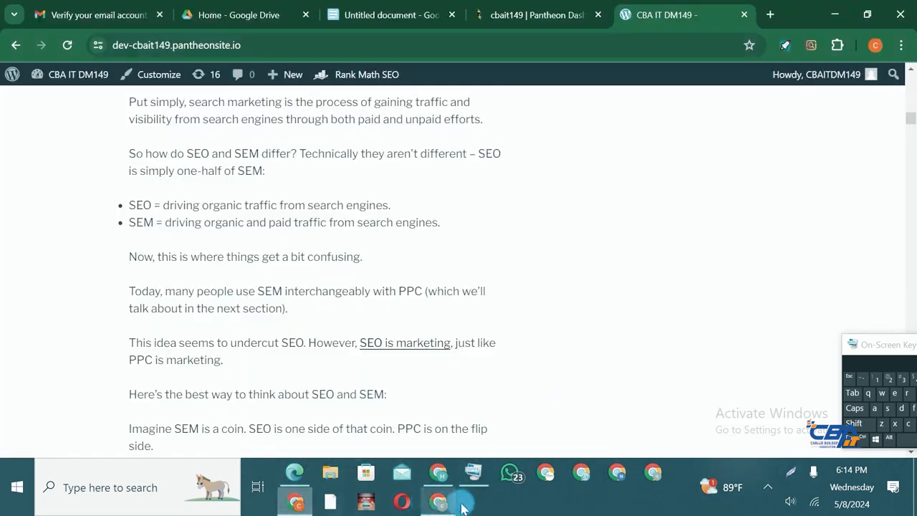
left_click(299, 473)
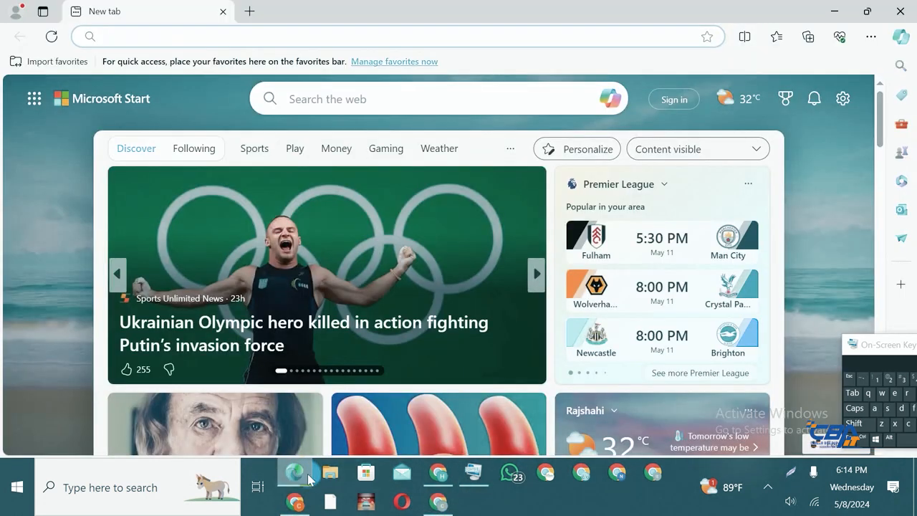
left_click(439, 502)
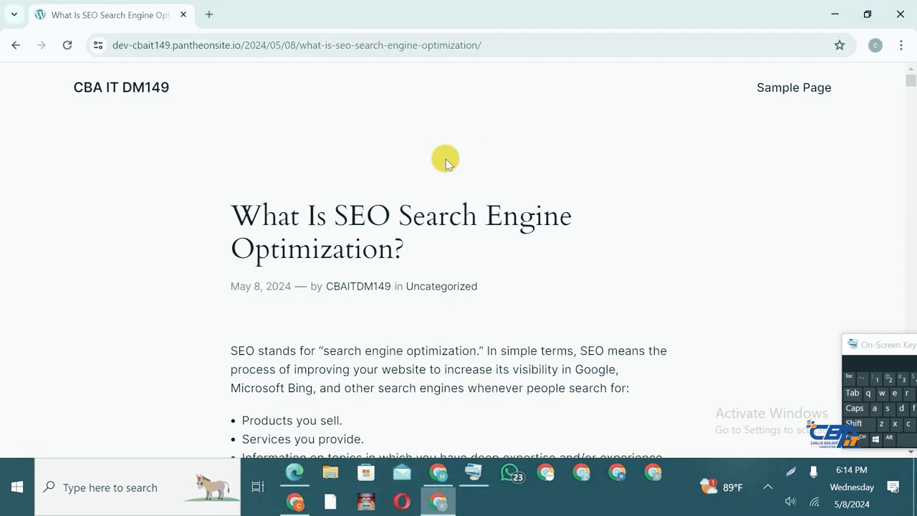
left_click(69, 46)
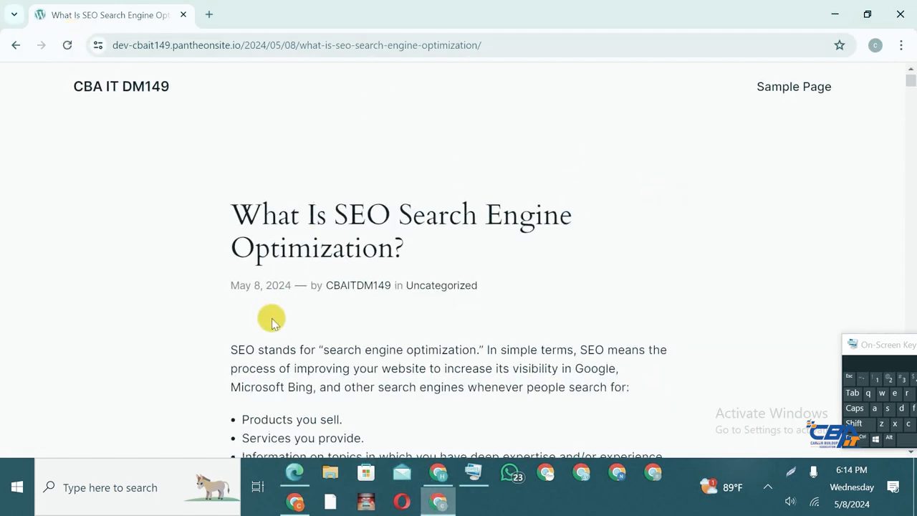
- Reload the post page twice more, then bring up the site's Twenty Seventeen home page
scroll(272, 318, "down", 10)
scroll(315, 335, "down", 10)
scroll(215, 219, "up", 15)
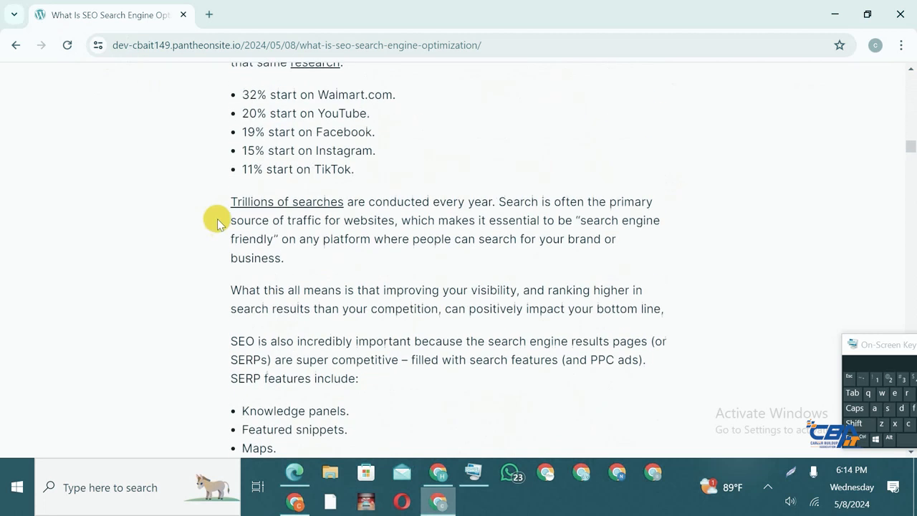
scroll(115, 122, "up", 10)
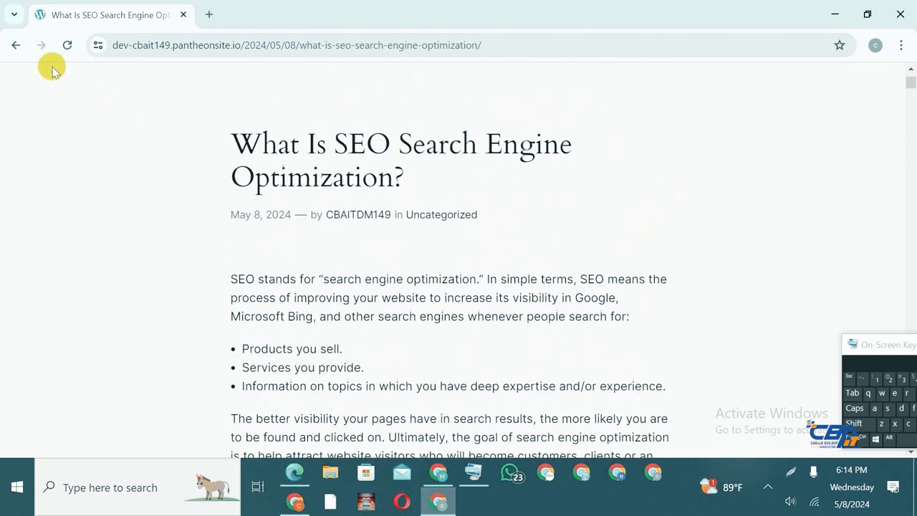
left_click(73, 51)
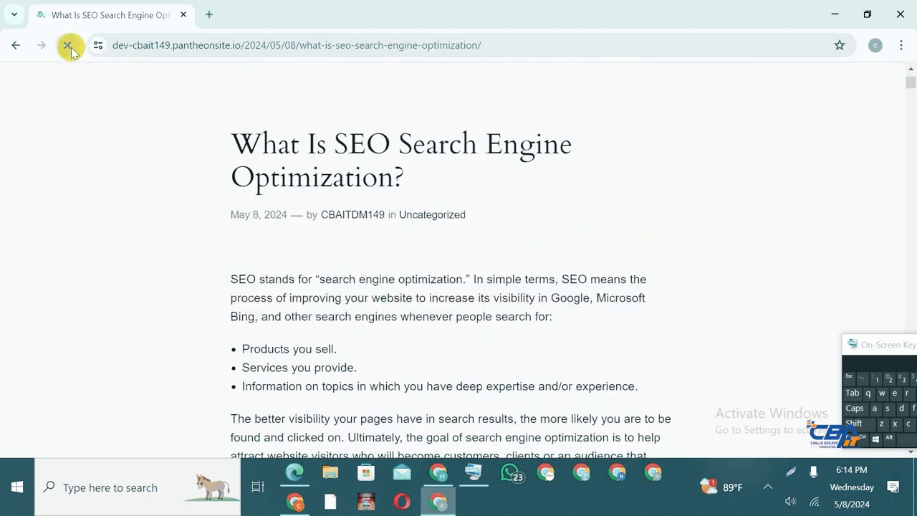
scroll(348, 186, "up", 1)
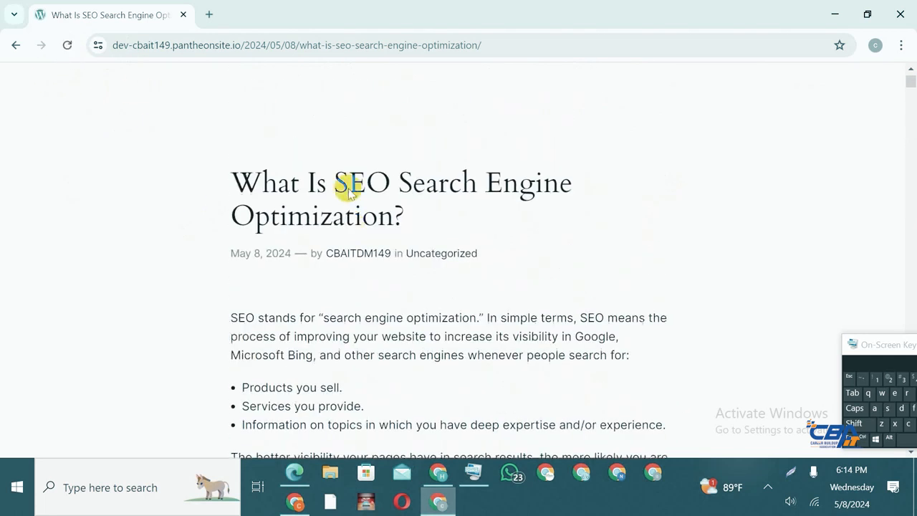
left_click(67, 45)
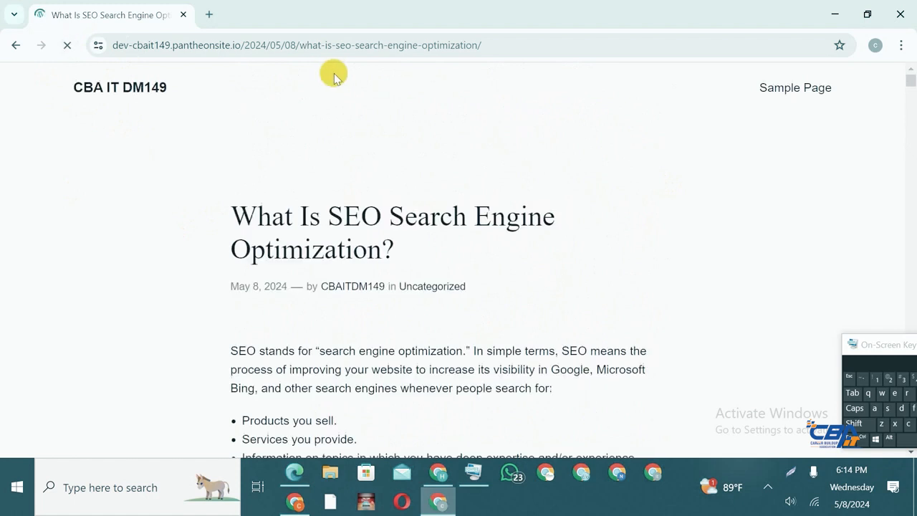
left_click(309, 505)
scroll(759, 243, "up", 10)
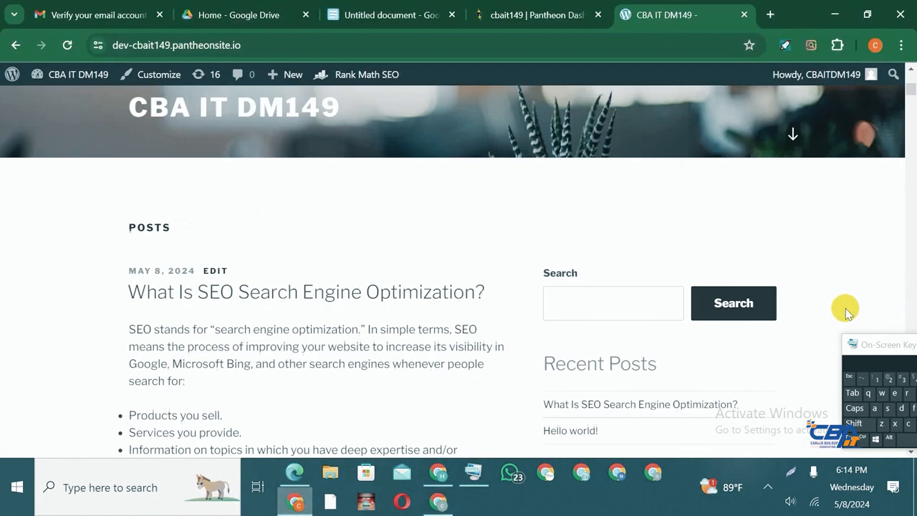
- Open the Customizer for CBA IT DM149 from the admin bar, previewing the Twenty Seventeen header
scroll(843, 313, "down", 5)
scroll(764, 235, "up", 5)
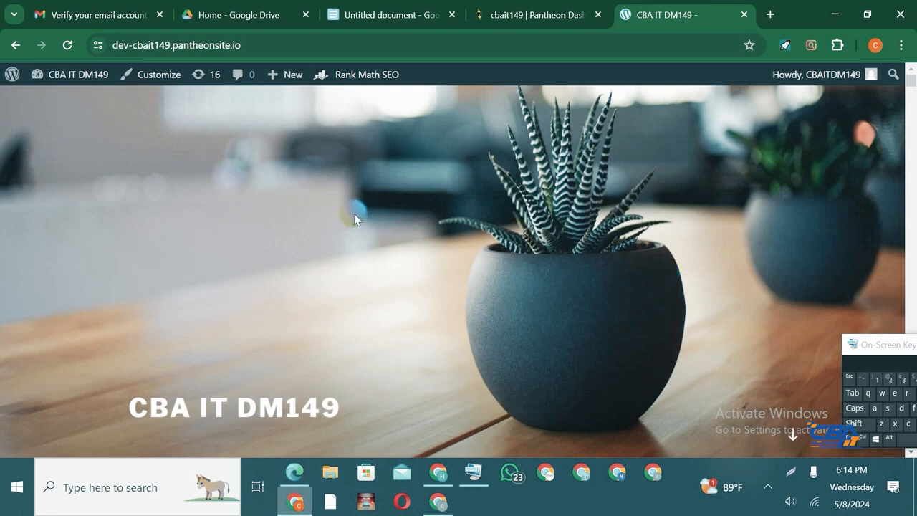
left_click(160, 77)
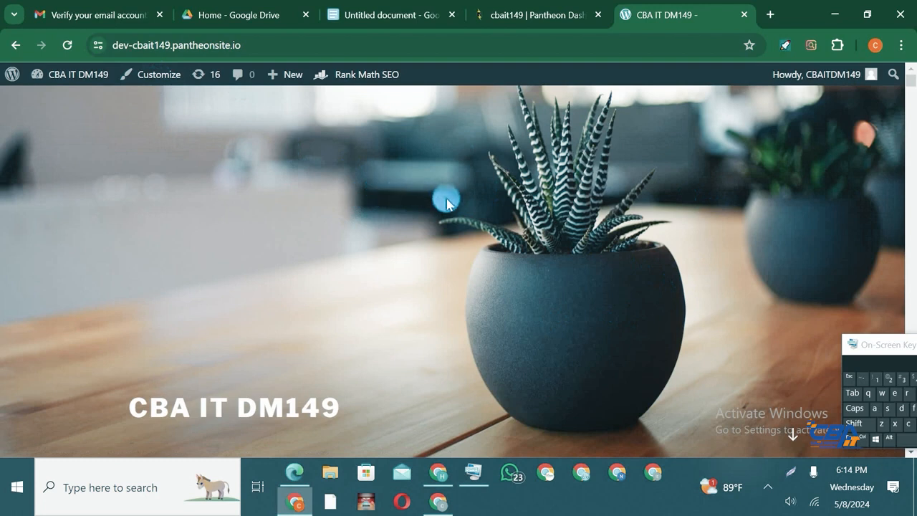
left_click(152, 82)
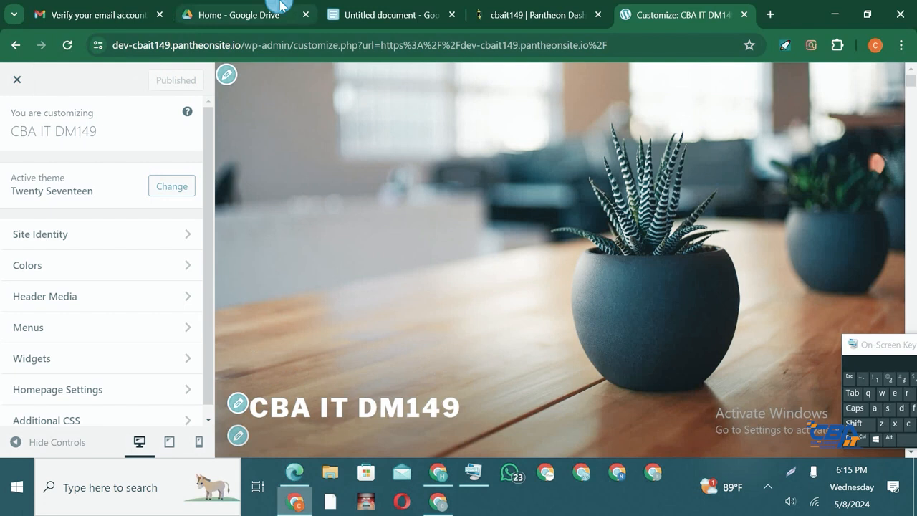
- Navigate the Customizer to the Site Identity settings
left_click(173, 329)
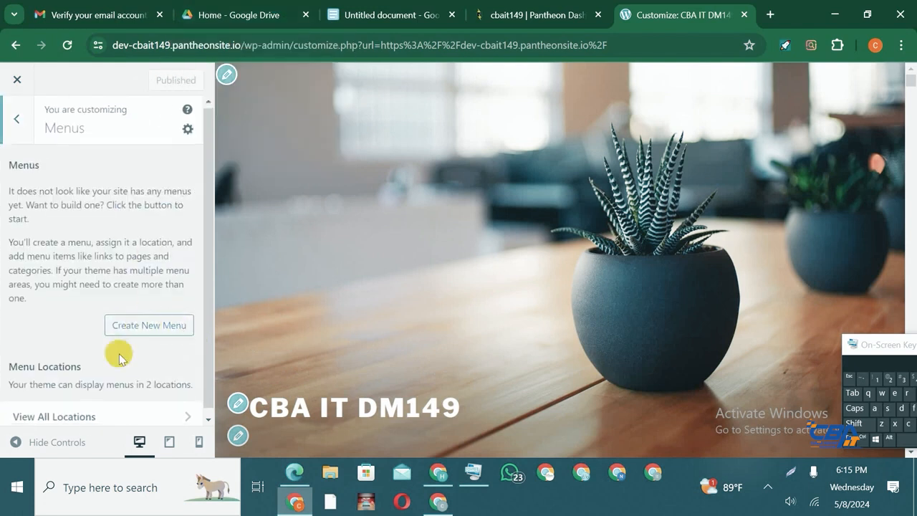
left_click(17, 124)
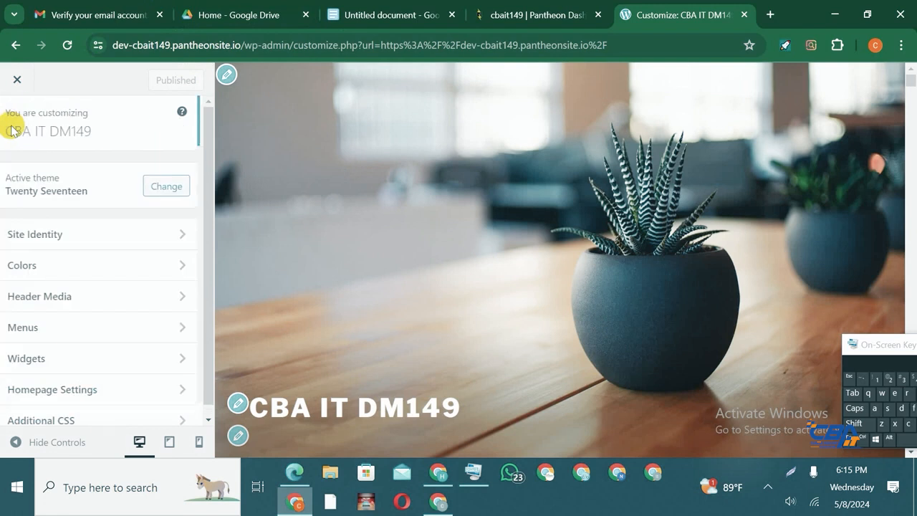
left_click(174, 238)
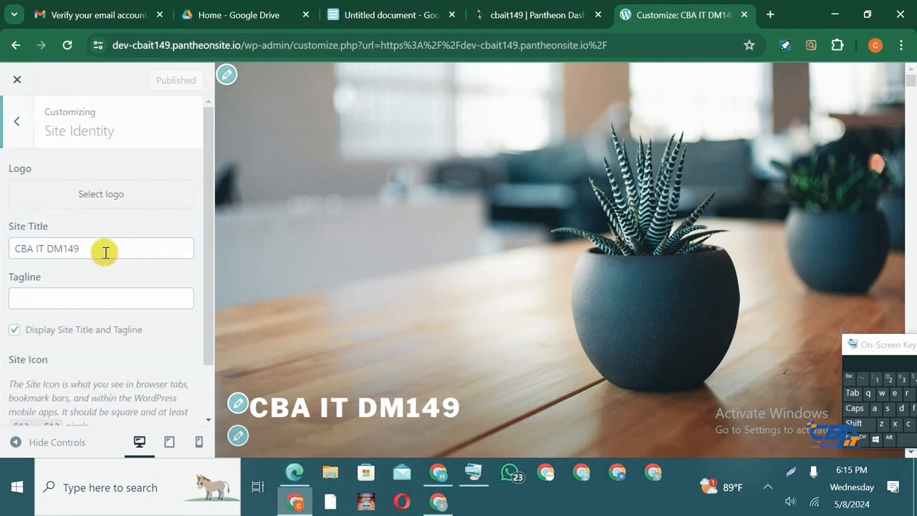
scroll(139, 296, "down", 2)
scroll(139, 296, "up", 2)
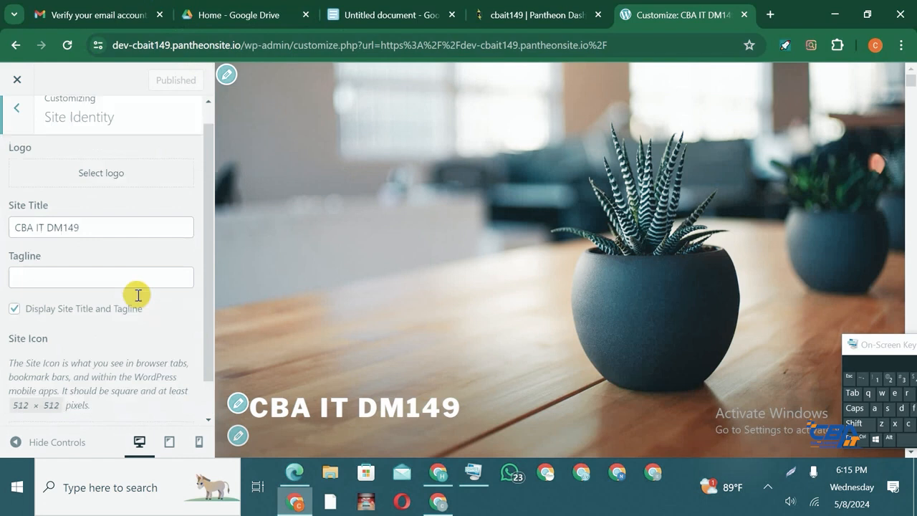
scroll(127, 205, "down", 1)
scroll(98, 191, "up", 1)
- Choose the CBA image from the media library as the site logo and crop it
left_click(98, 190)
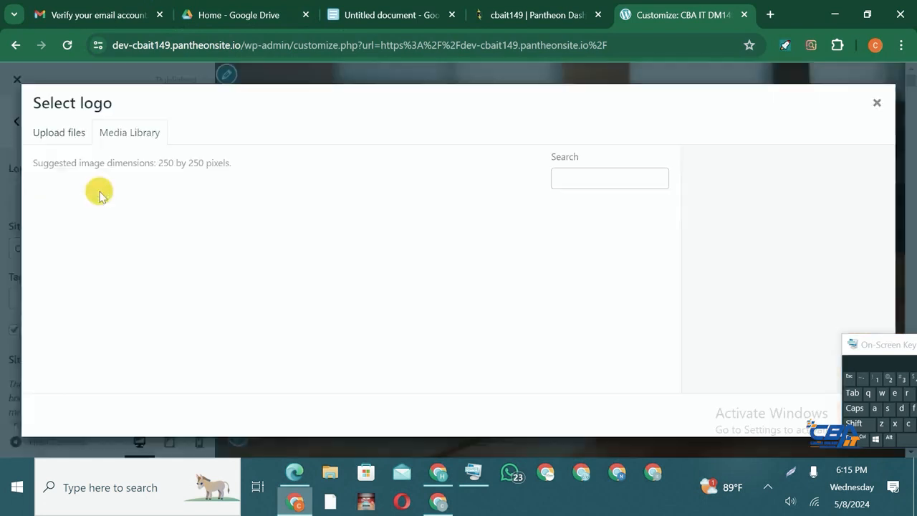
left_click(91, 255)
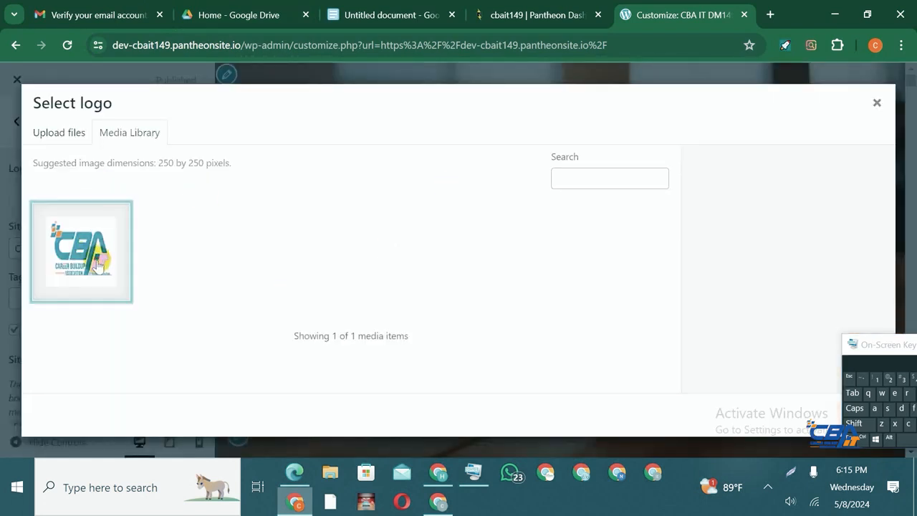
left_click_drag(883, 350, 914, 427)
scroll(778, 338, "down", 3)
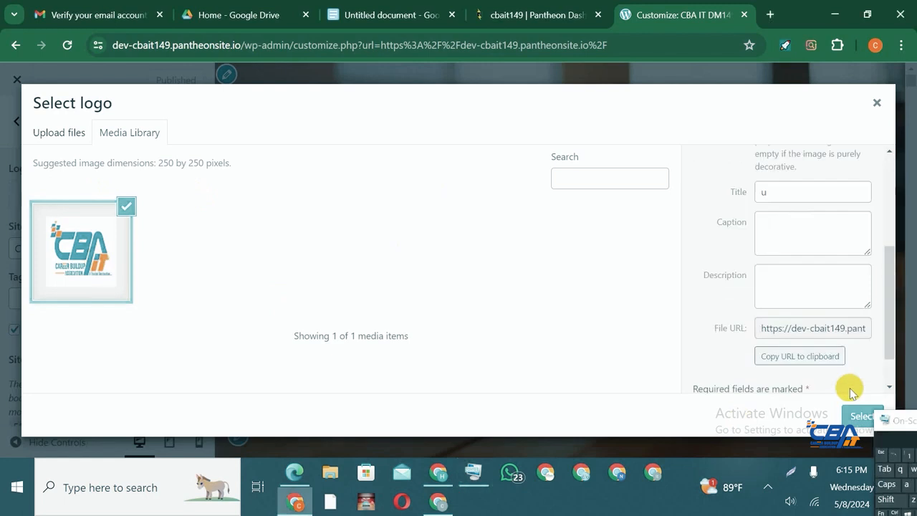
left_click(858, 412)
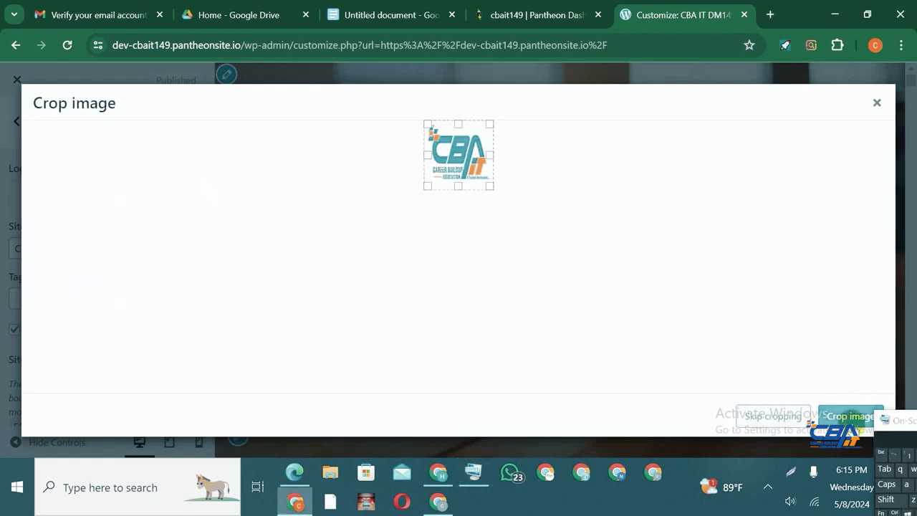
left_click(850, 416)
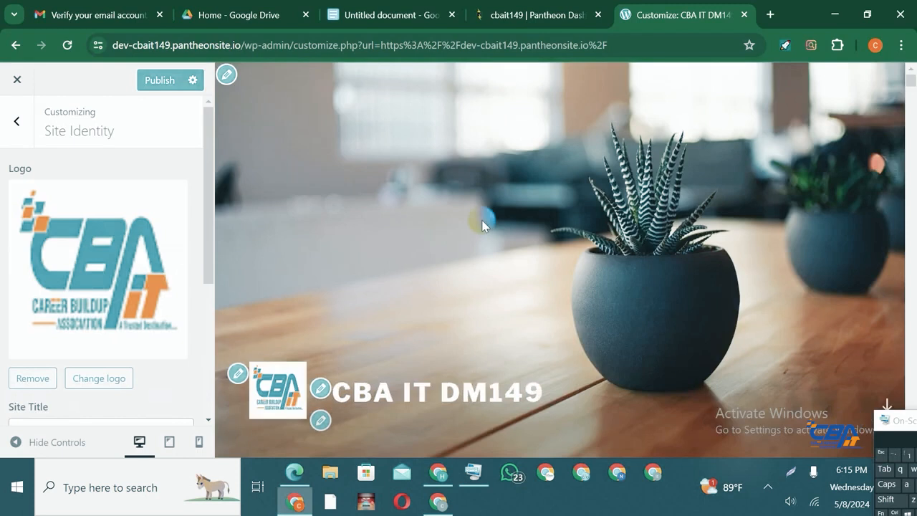
- Publish the logo and view it beside CBA IT DM149 on the live homepage
left_click(163, 81)
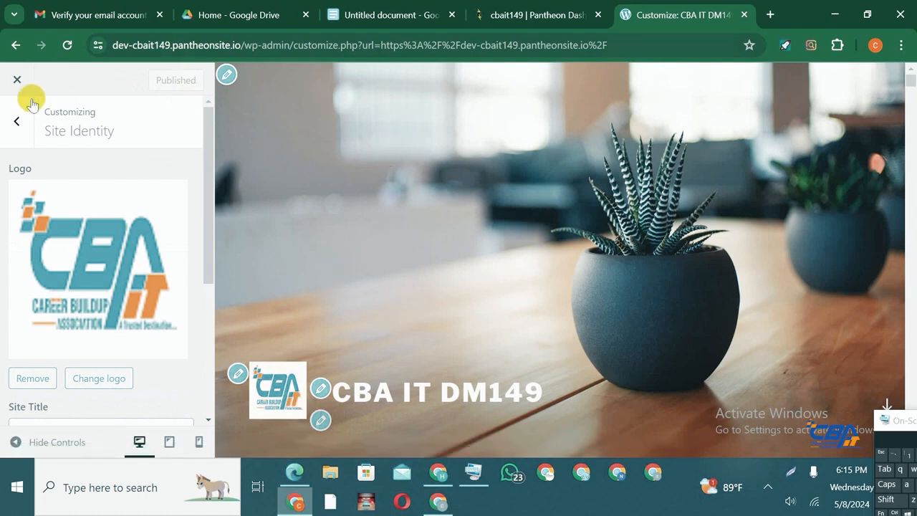
left_click(19, 79)
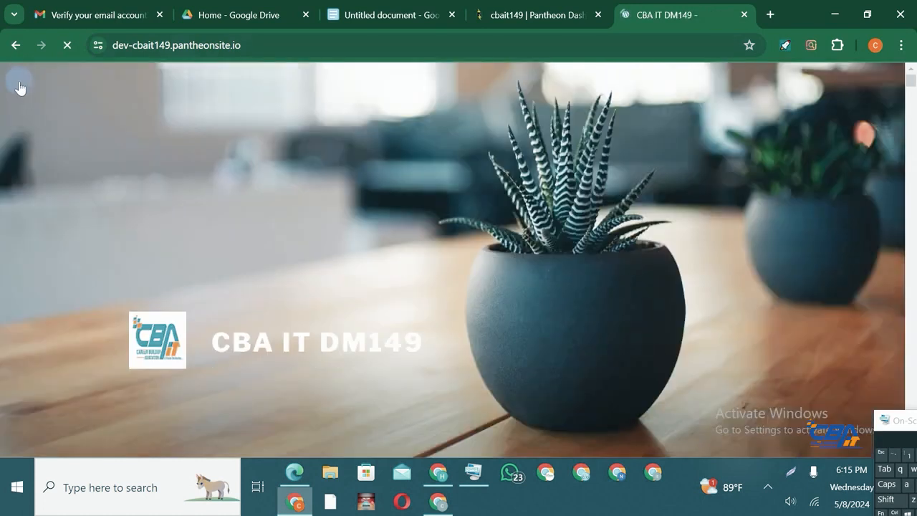
mouse_move(19, 79)
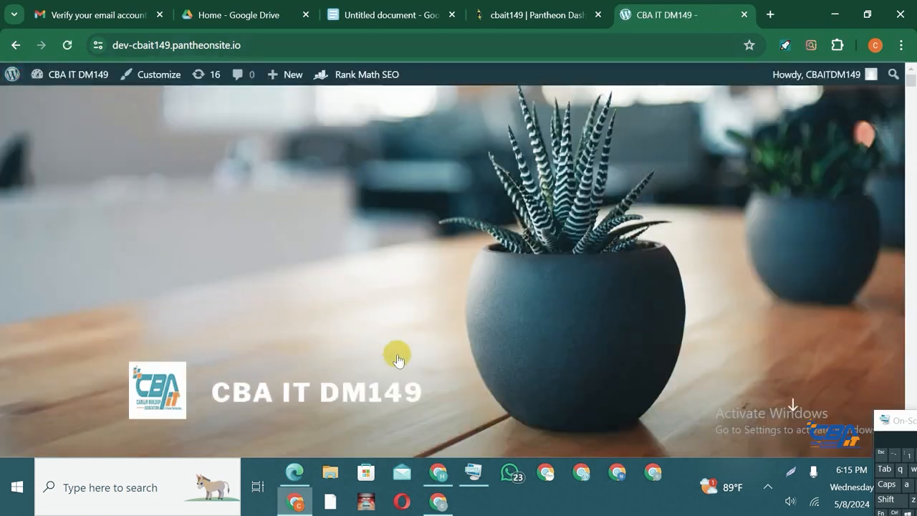
scroll(394, 354, "down", 3)
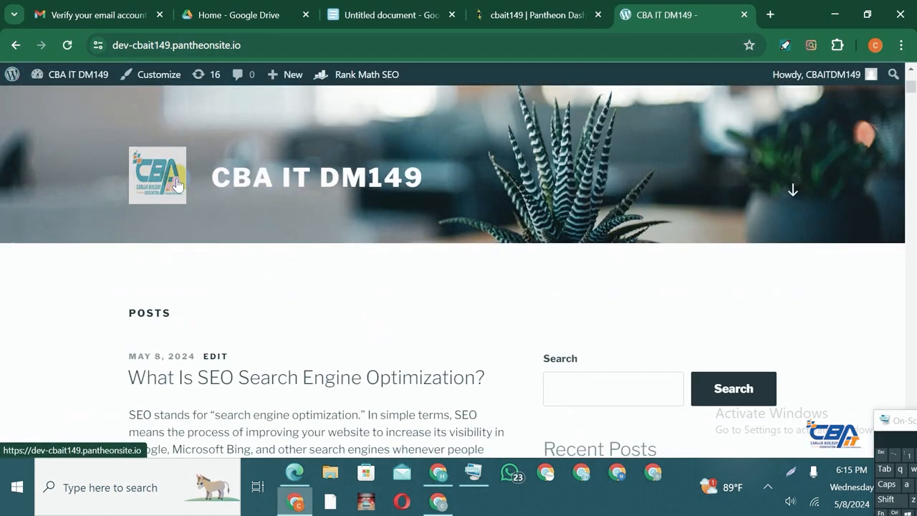
scroll(286, 331, "up", 3)
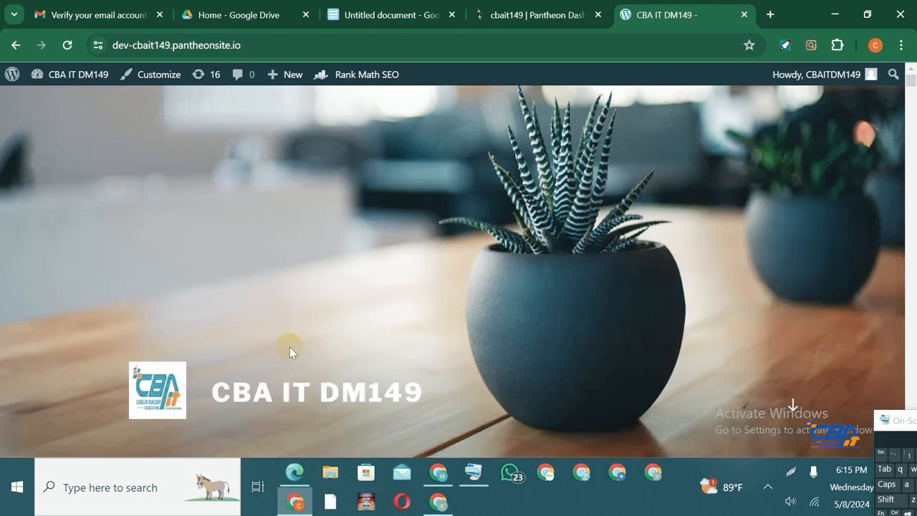